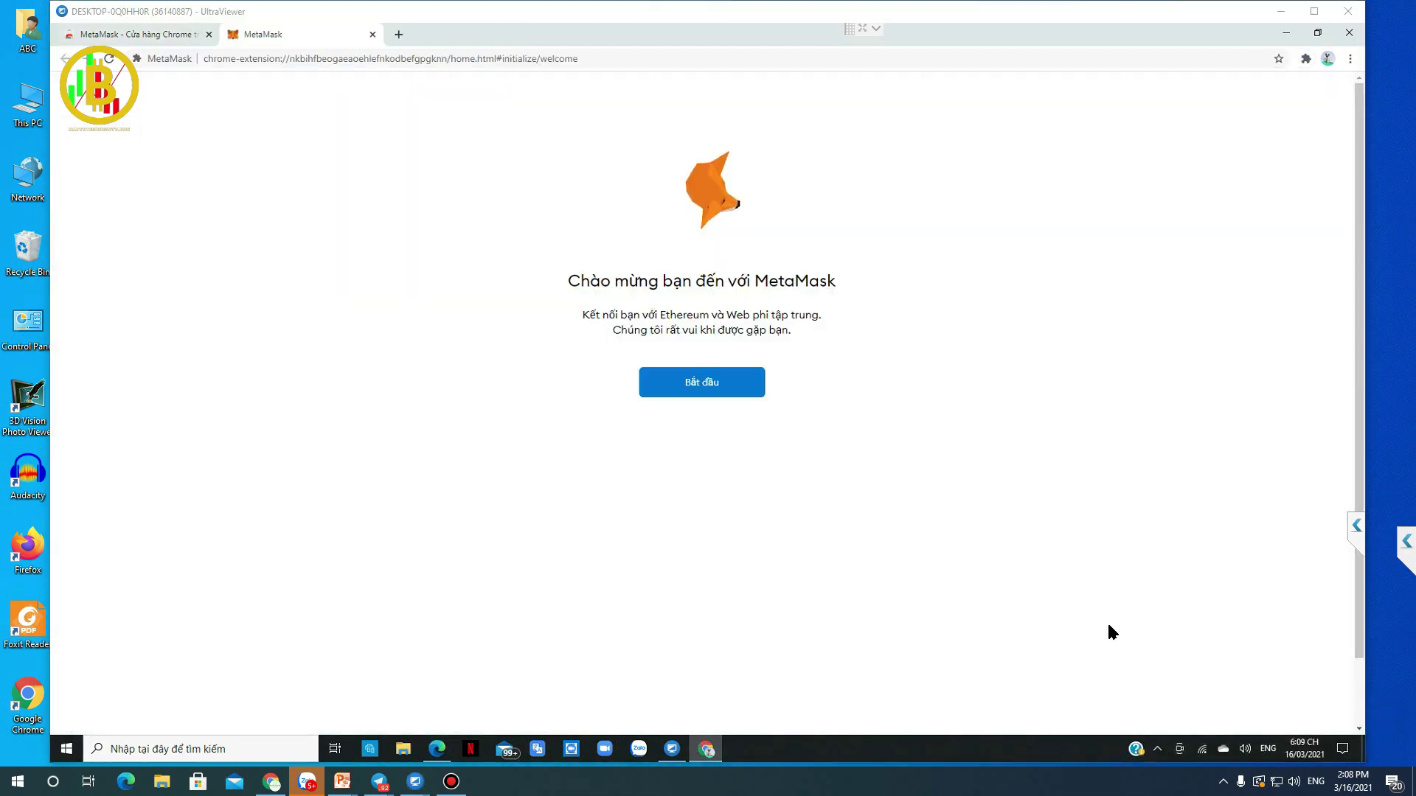
Dismiss the chat notification, return to the MetaMask welcome page and begin wallet setup
click(1157, 749)
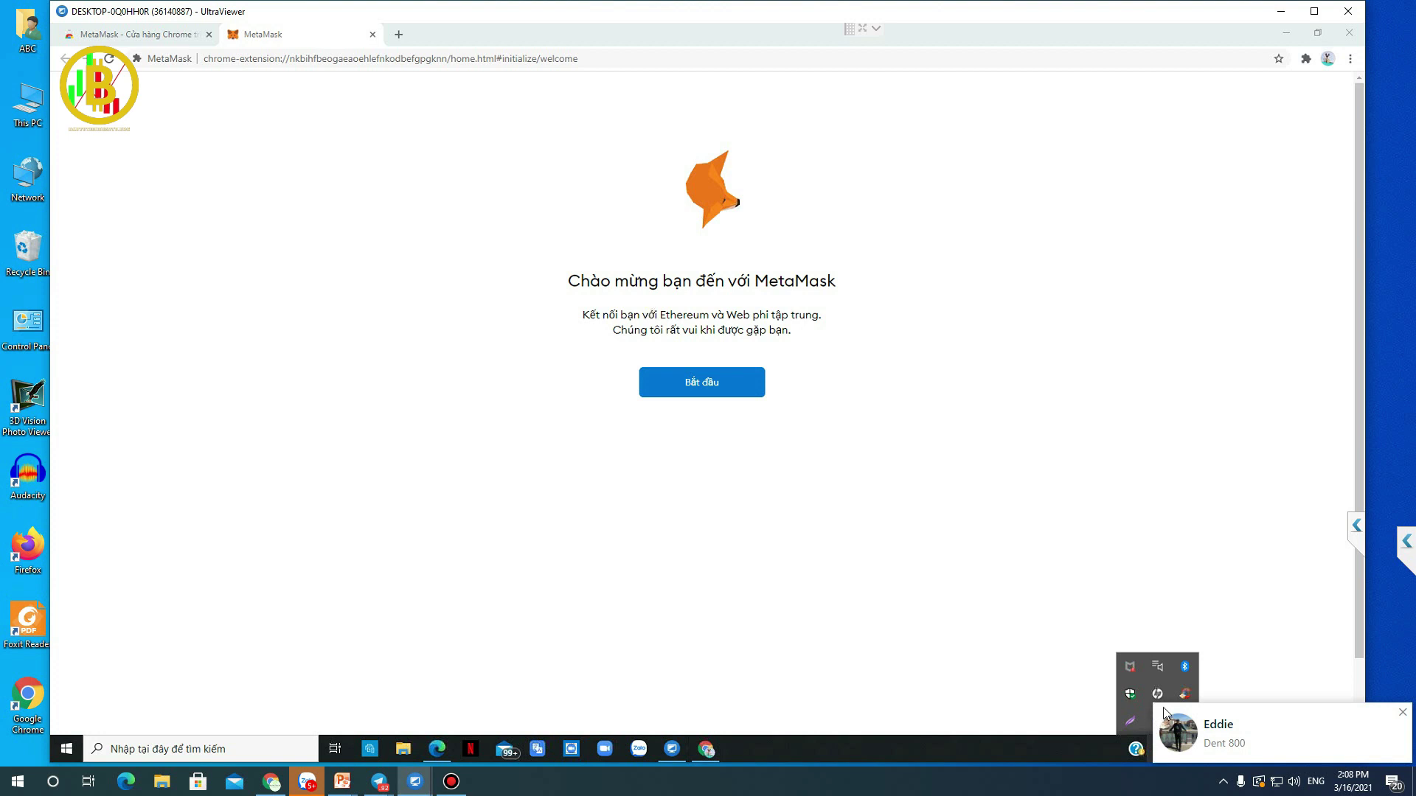
click(1279, 719)
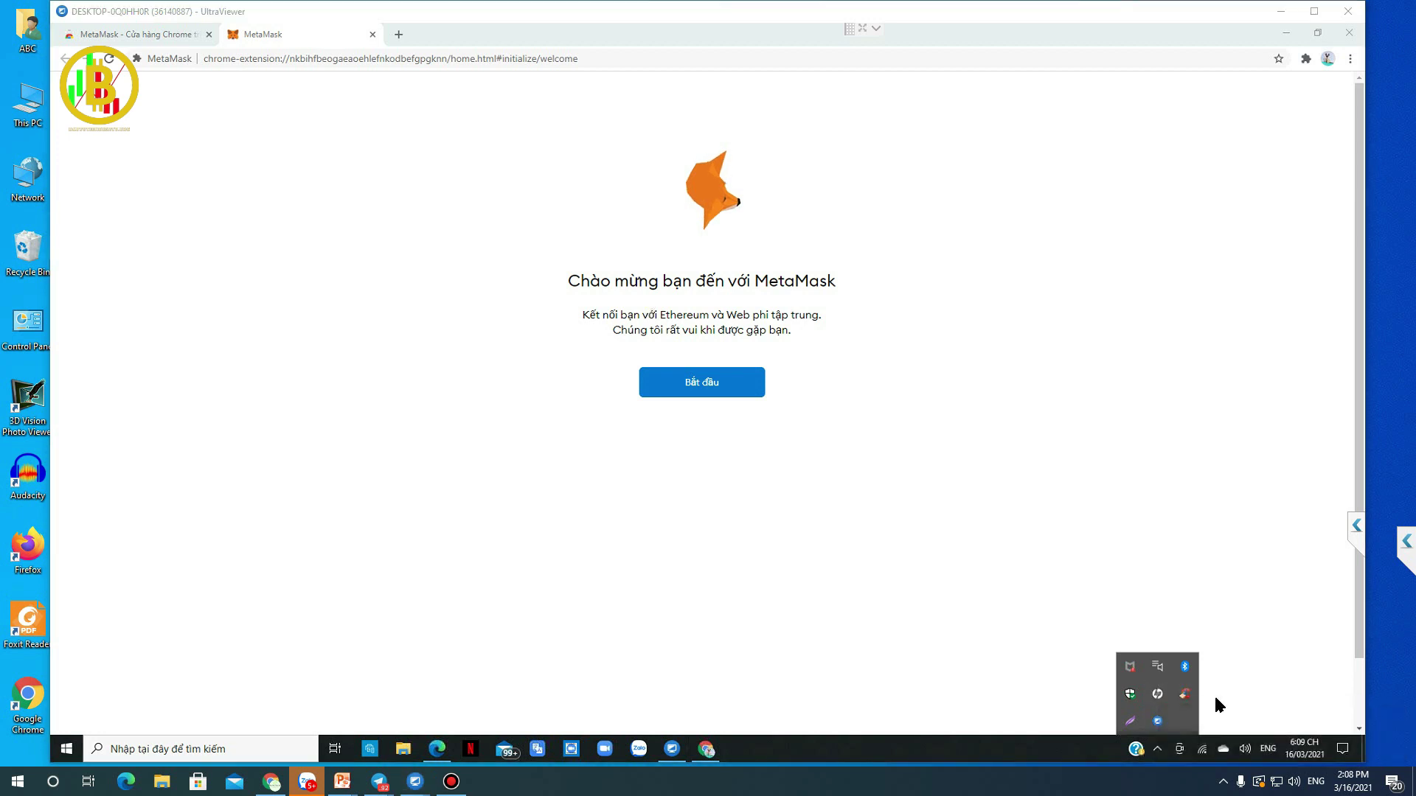
click(714, 446)
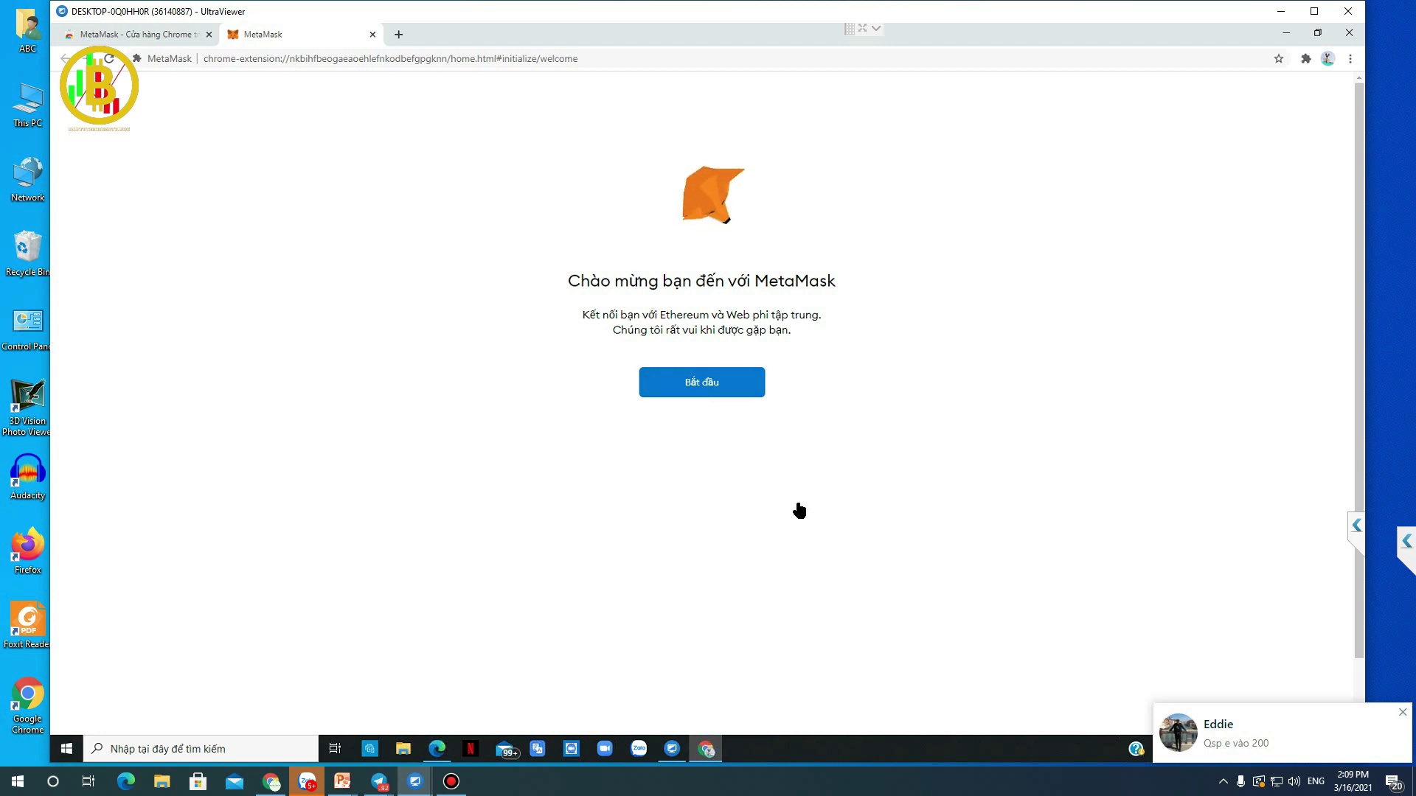
key(Return)
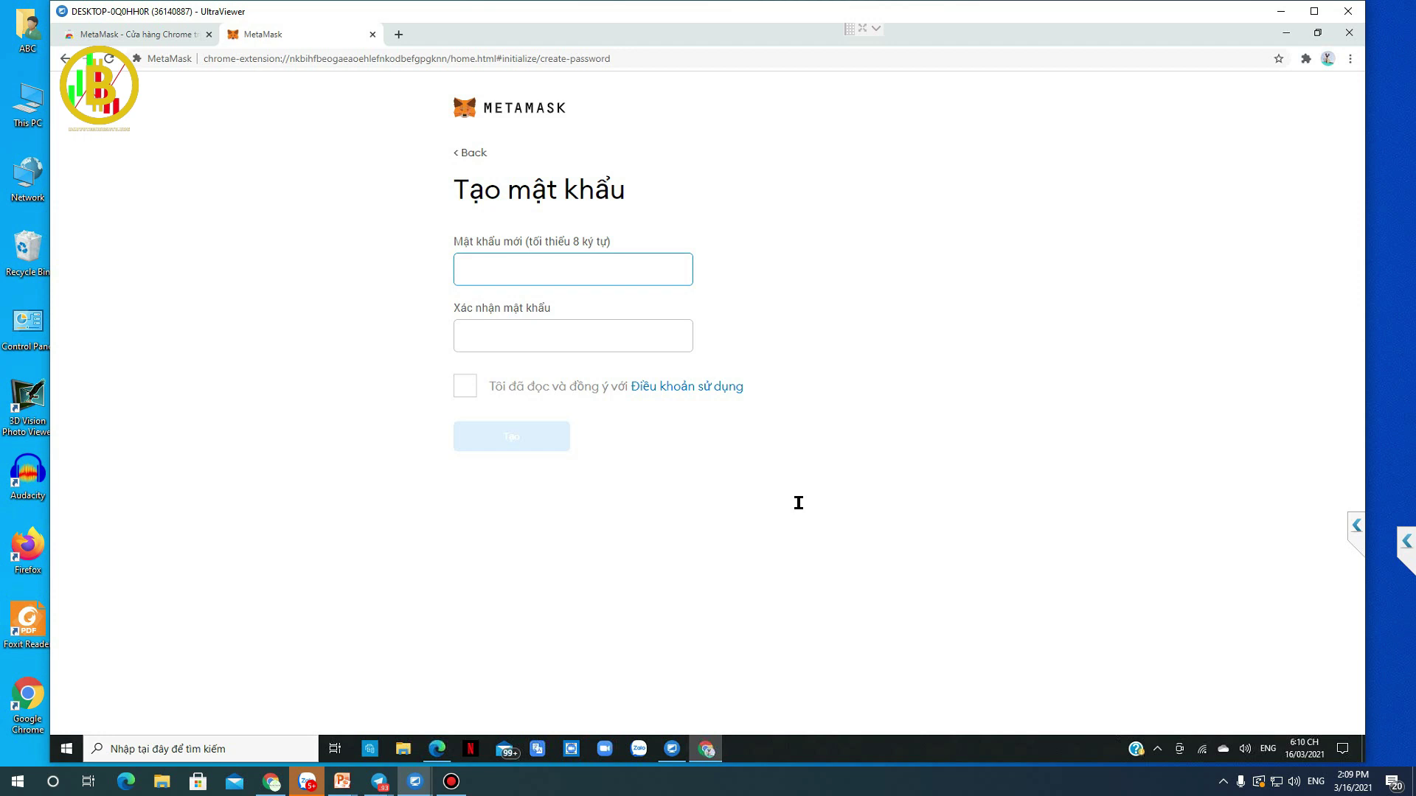
Enter and confirm the new wallet password, accept the terms of use, and submit with Tạo
text(•••••••••••)
key(Tab)
text(••••••)
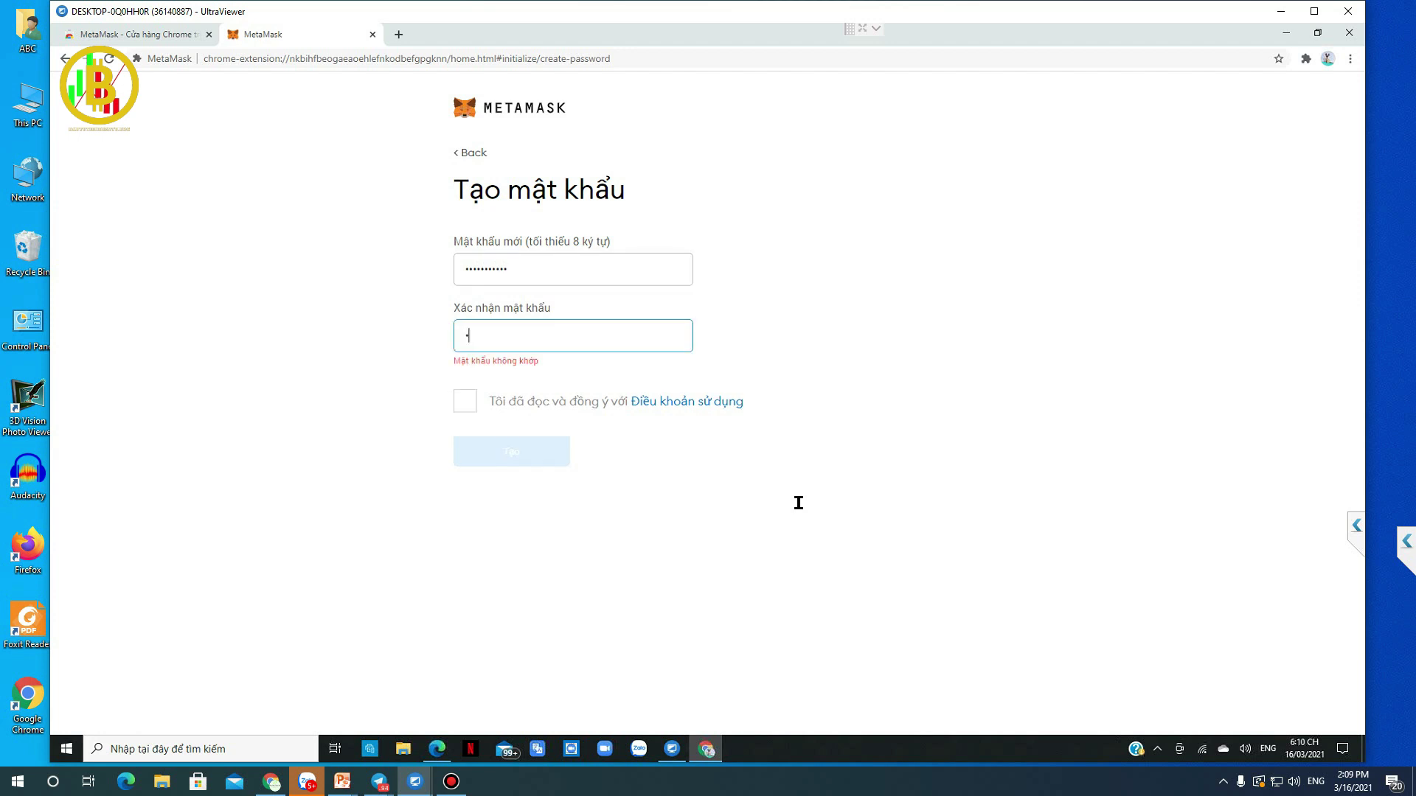
text(•••••)
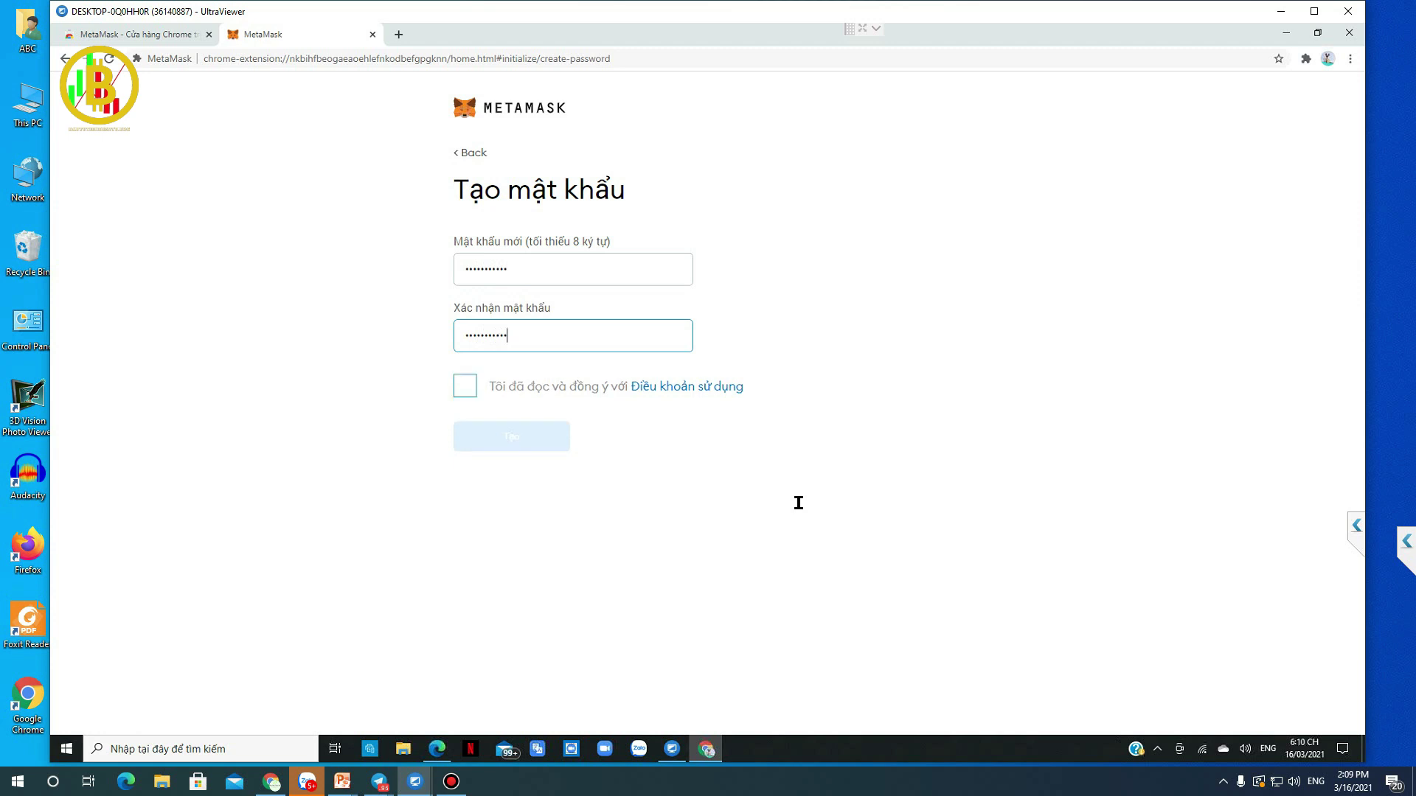
key(Tab)
key(space)
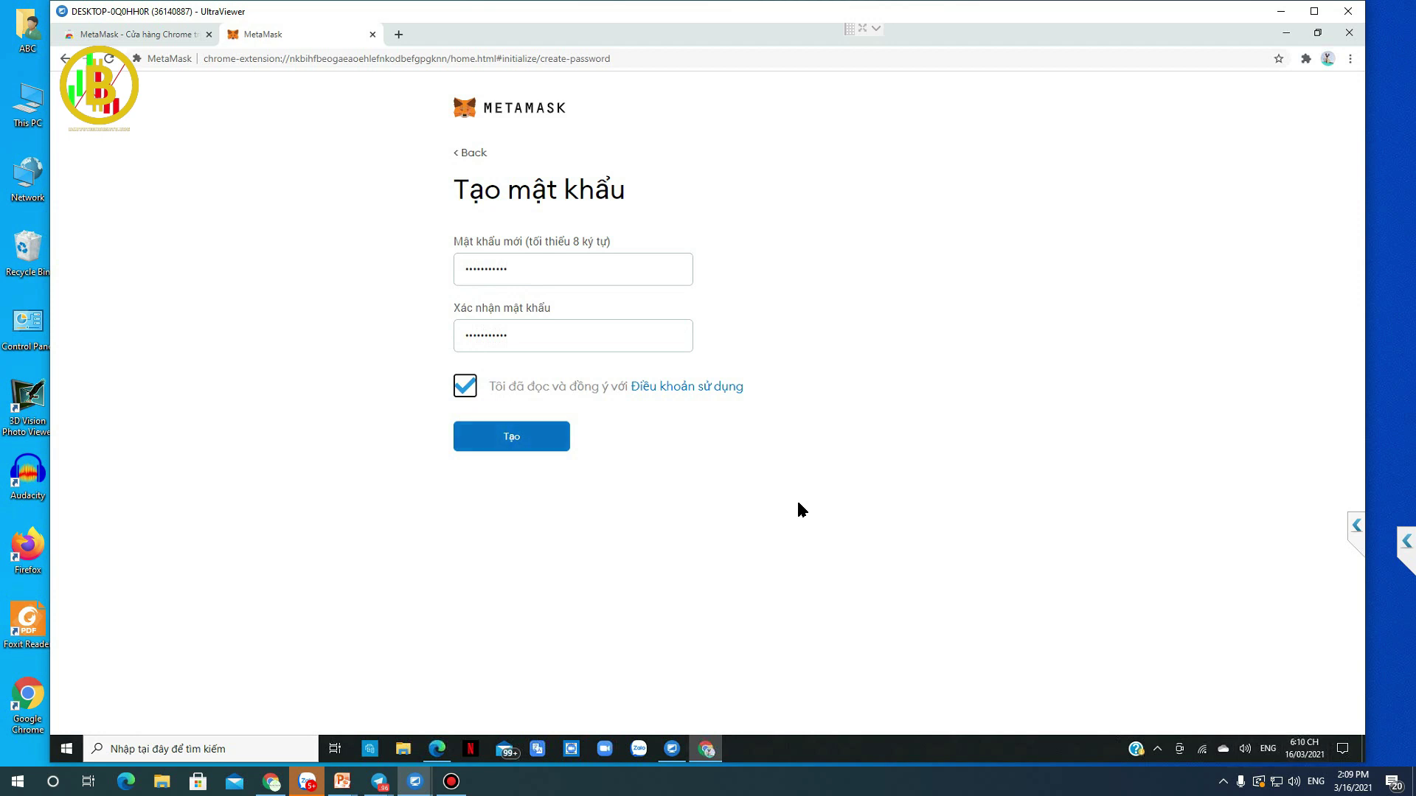
key(Tab)
key(Return)
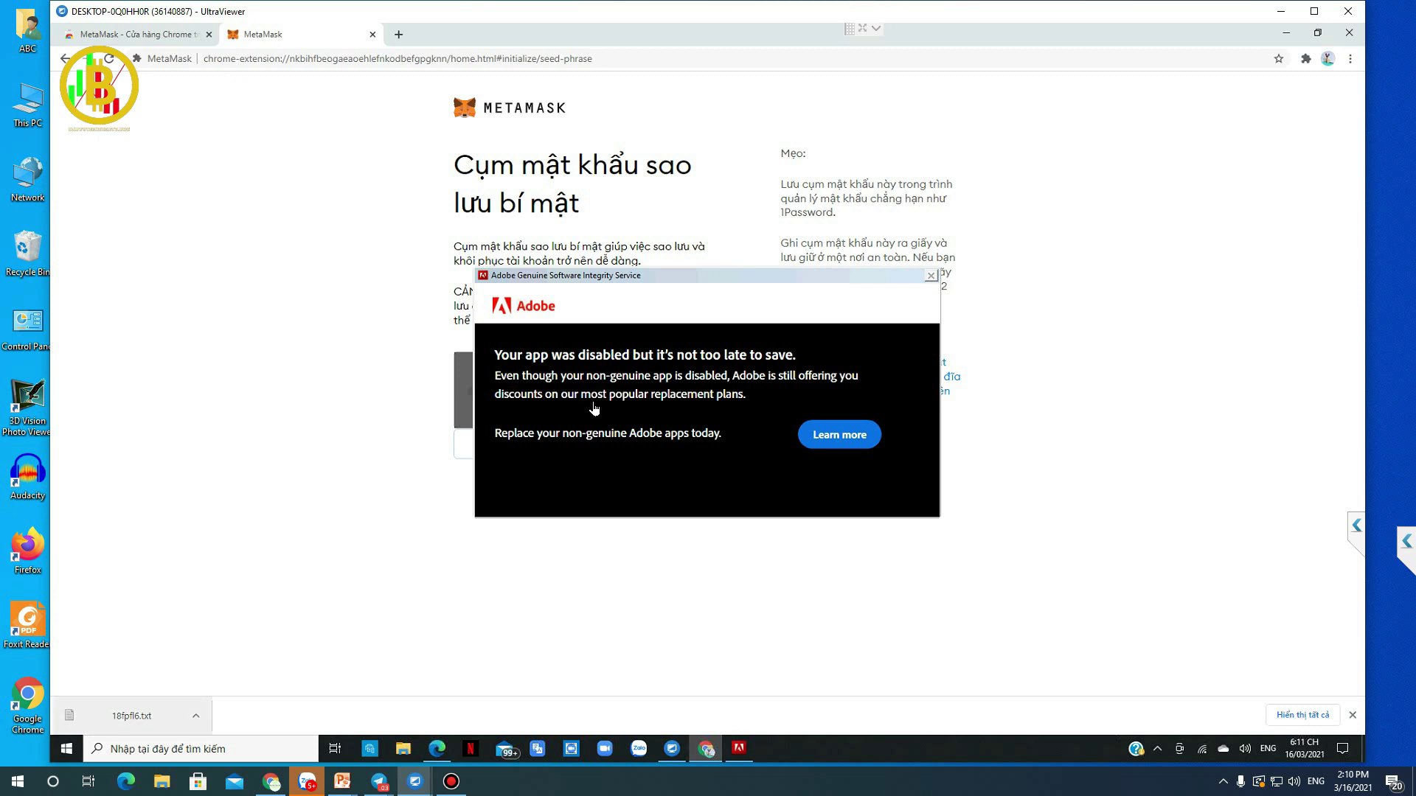
Dismiss the Adobe warning pop-up, then close its page and the Edge window
click(839, 434)
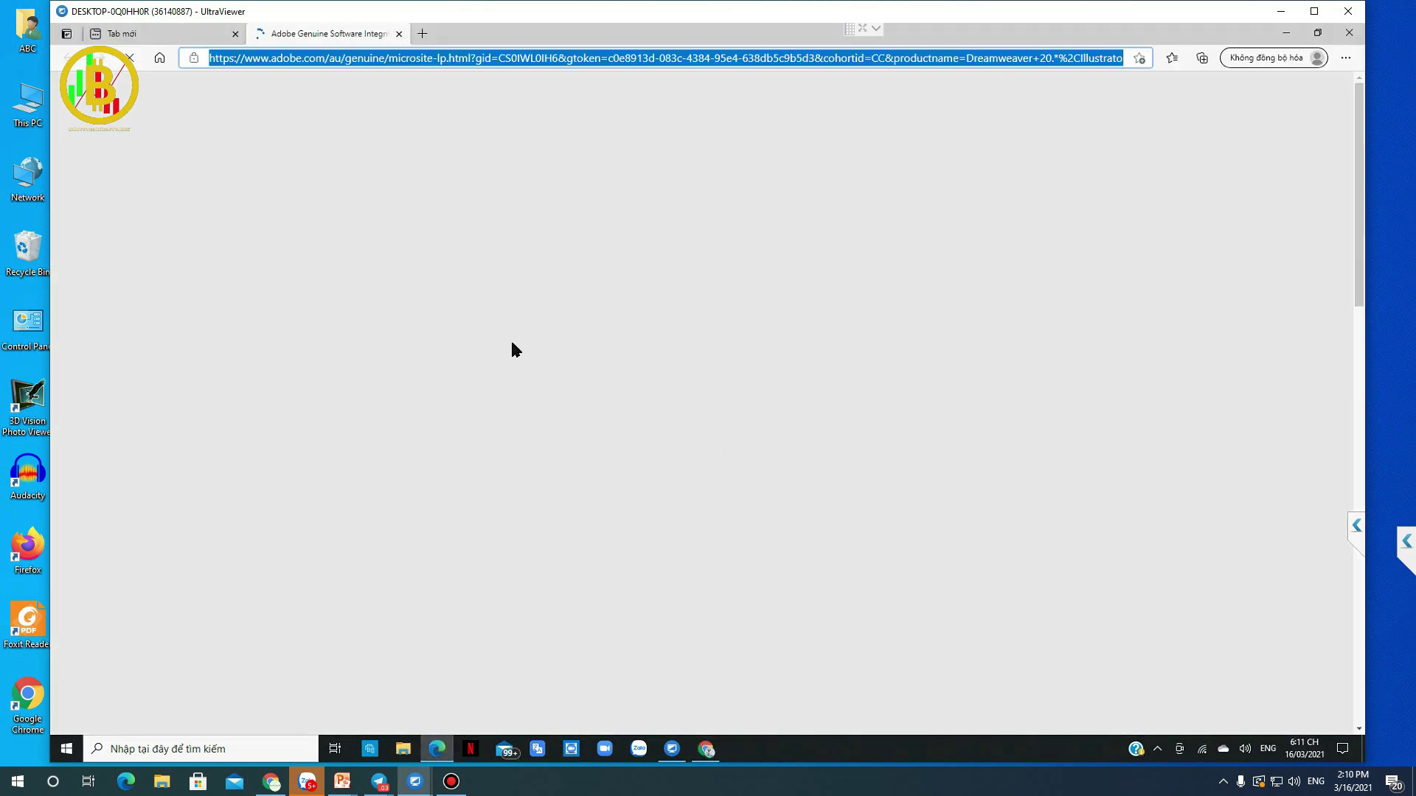
key(ctrl+w)
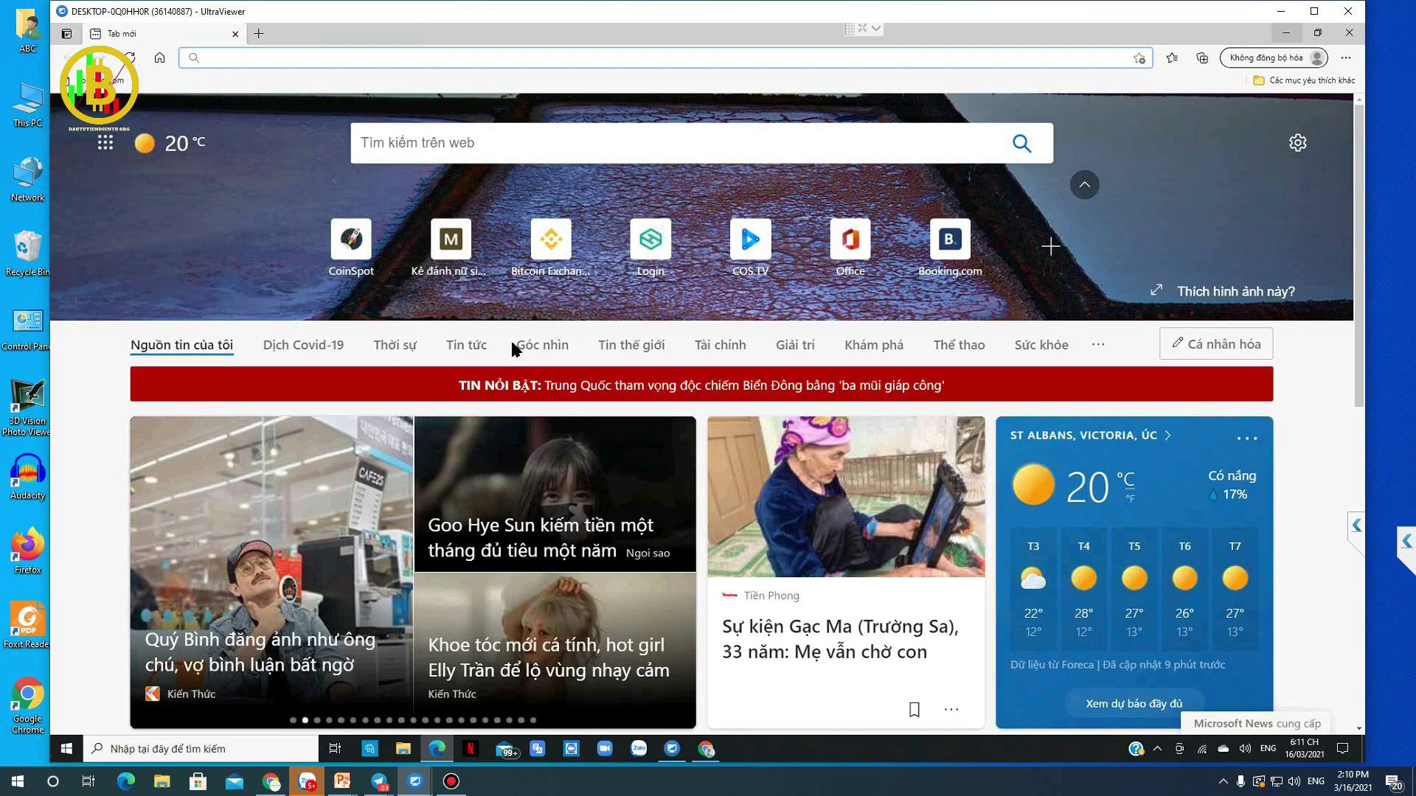
key(ctrl+w)
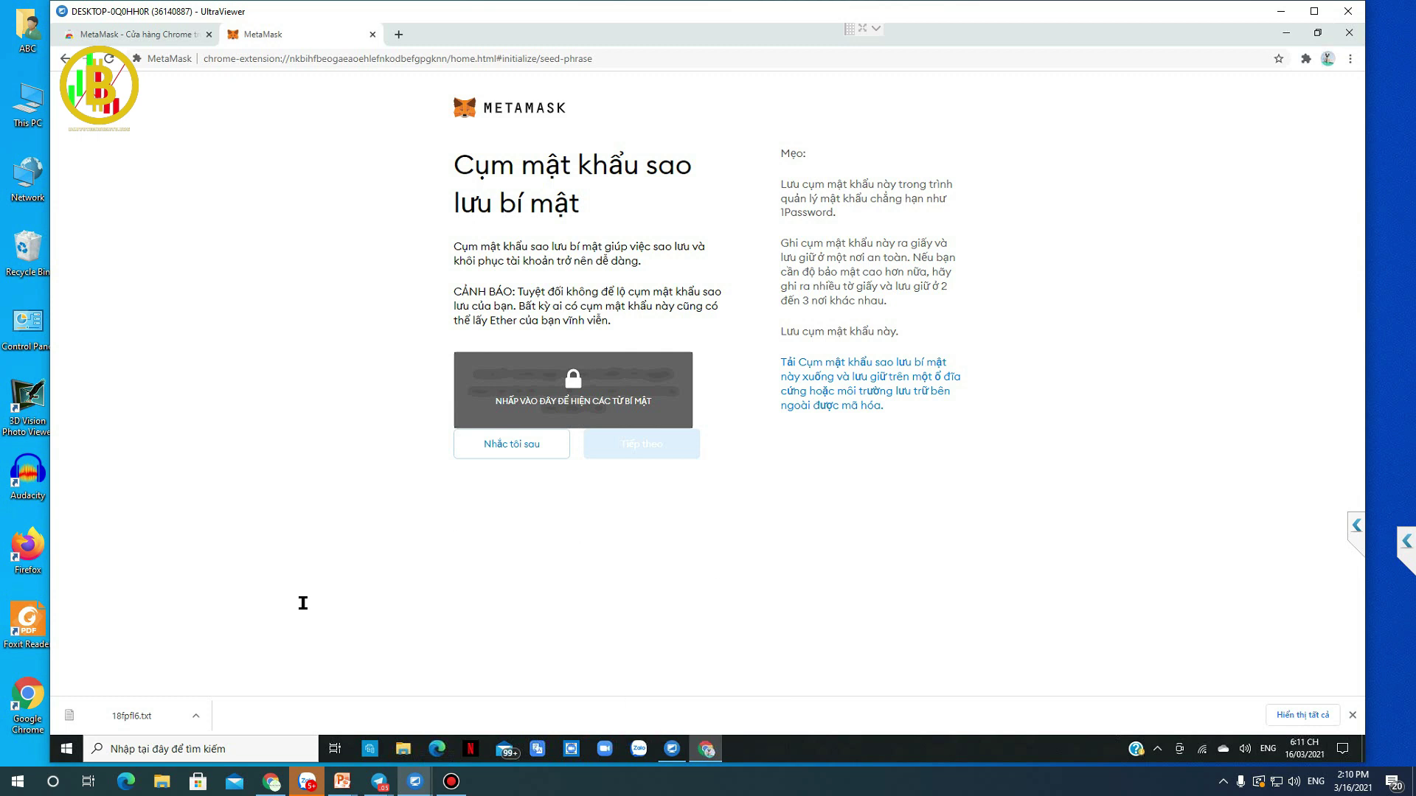
Open 18fpfl6.txt from the download bar in a maximized Notepad window
click(153, 717)
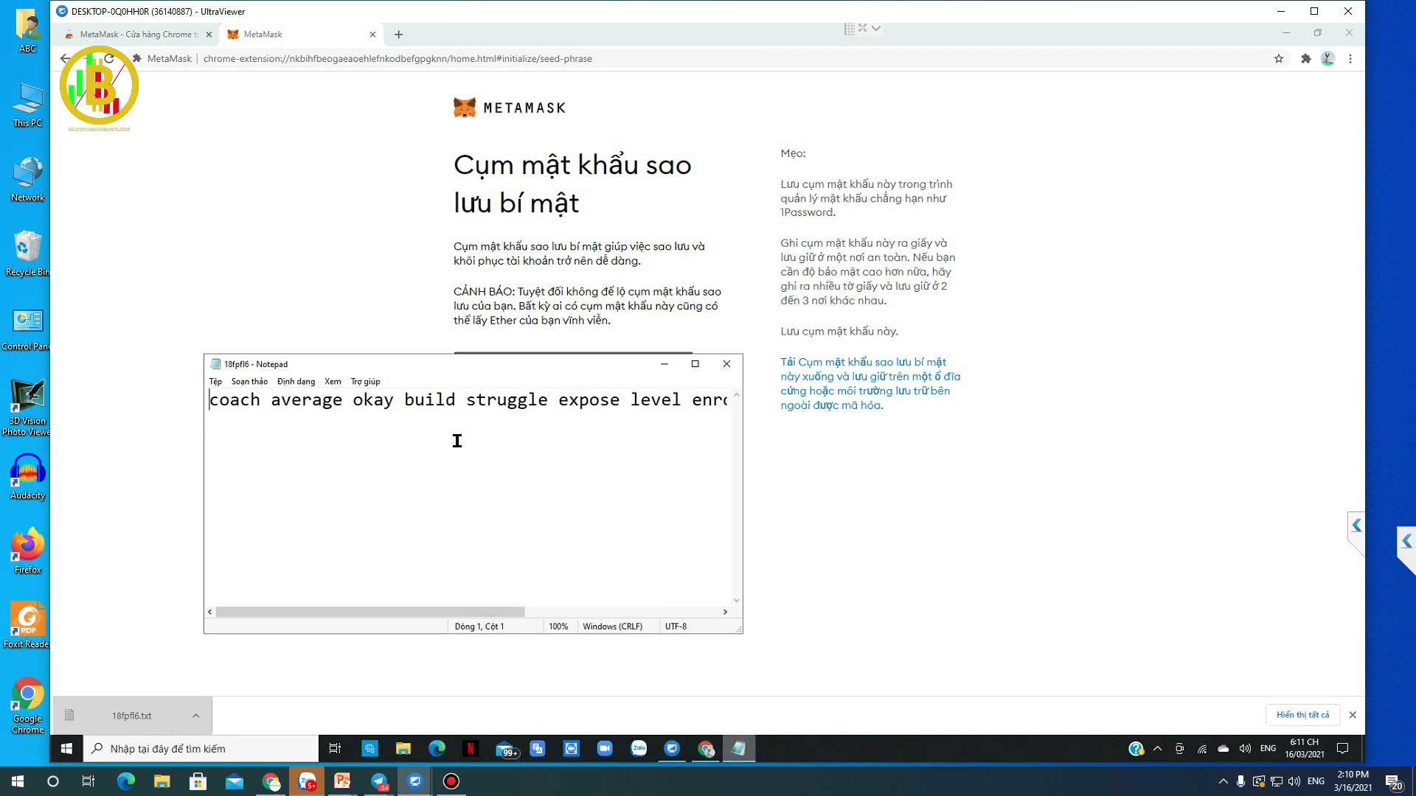
click(693, 364)
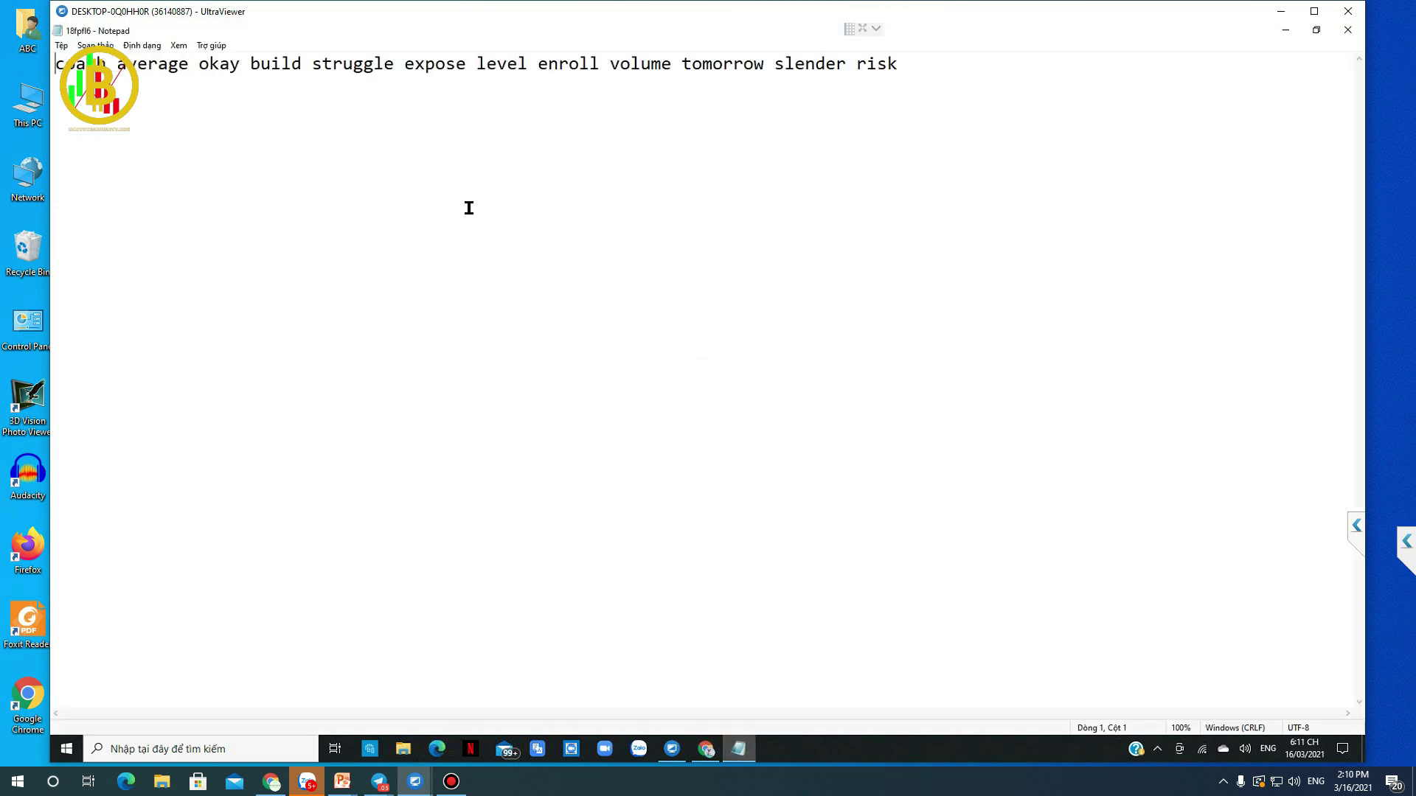
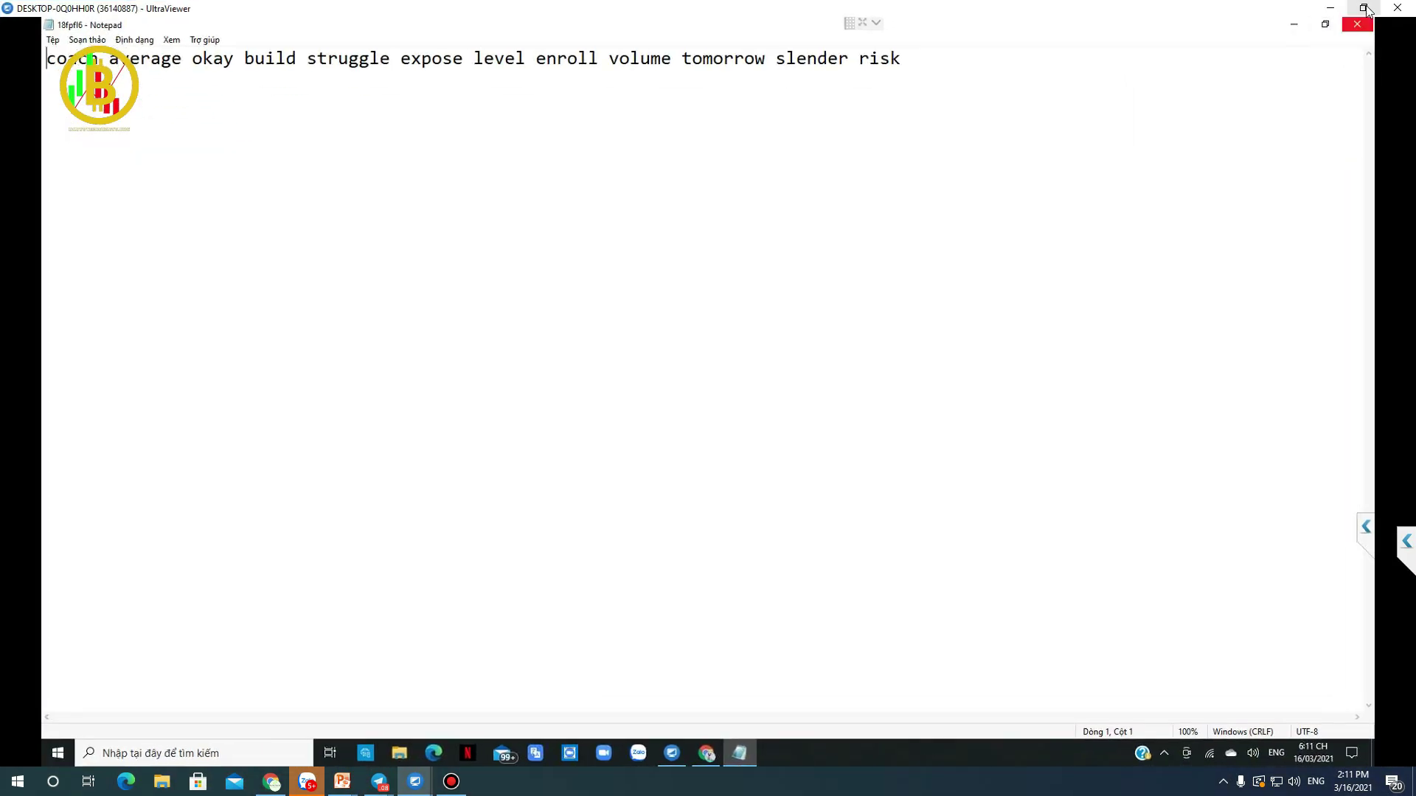
Take the UltraViewer window out of full screen and make it slightly narrower
click(1365, 8)
double_click(1304, 14)
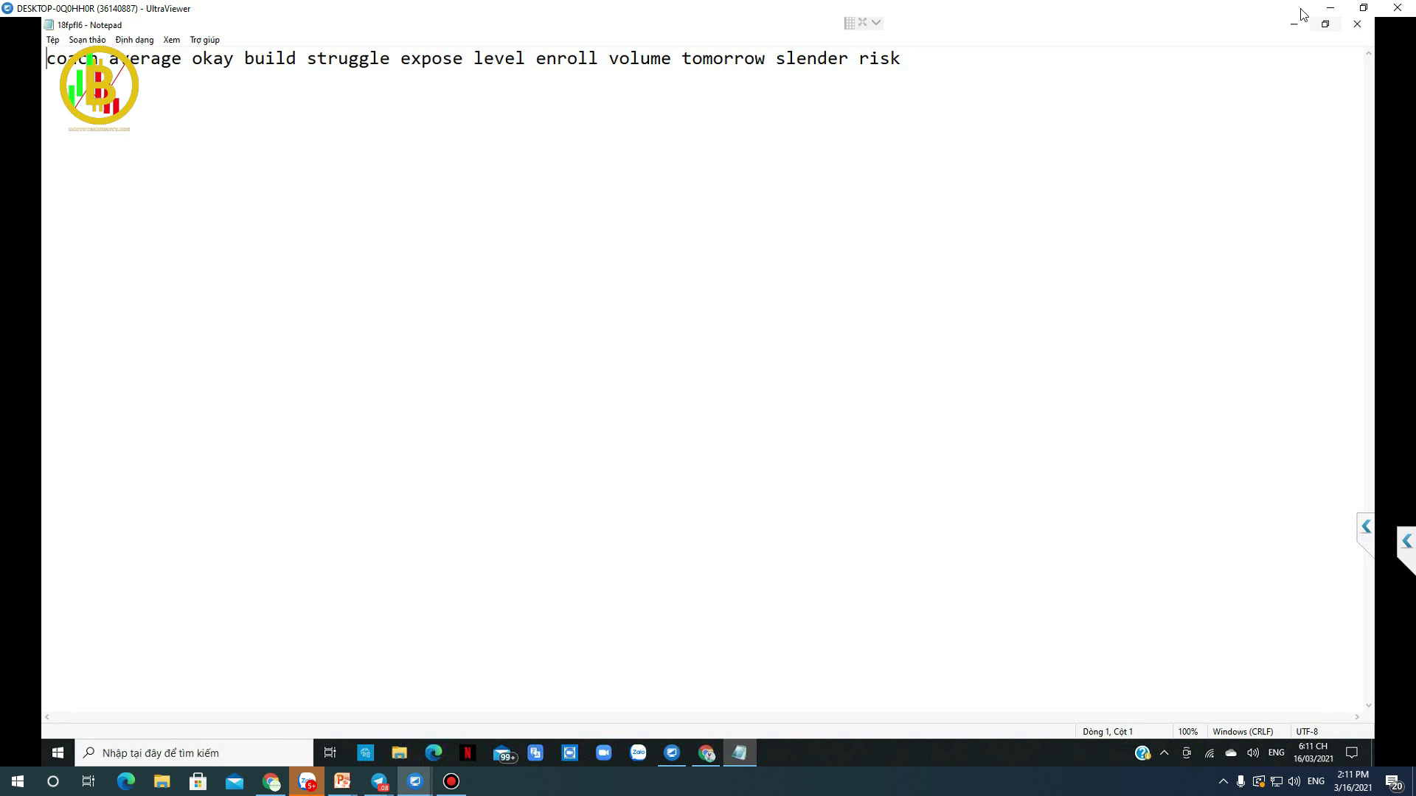
click(1363, 8)
drag(1367, 234, 659, 388)
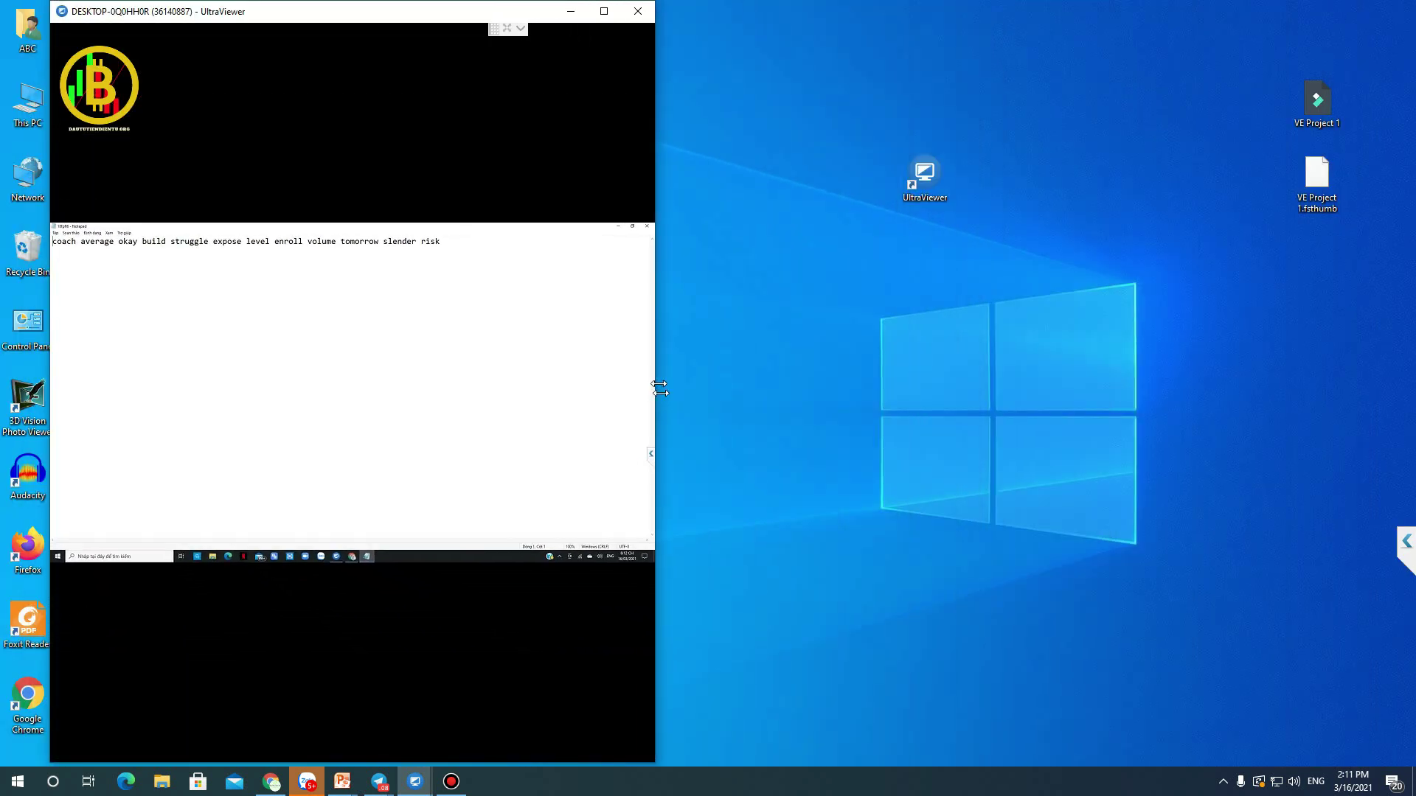
Check local Chrome and Zalo, re-maximize UltraViewer, and minimize the remote Notepad
click(271, 781)
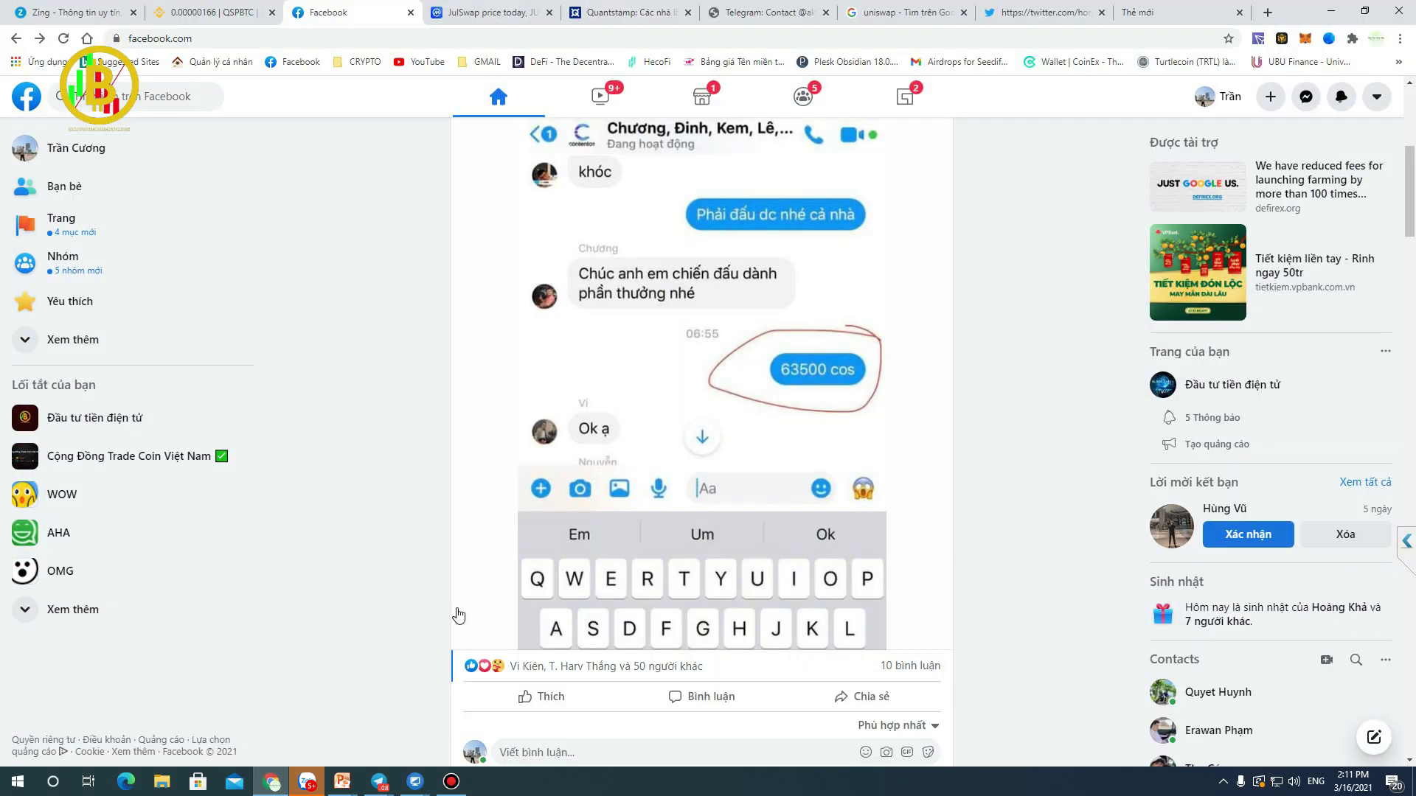
click(308, 781)
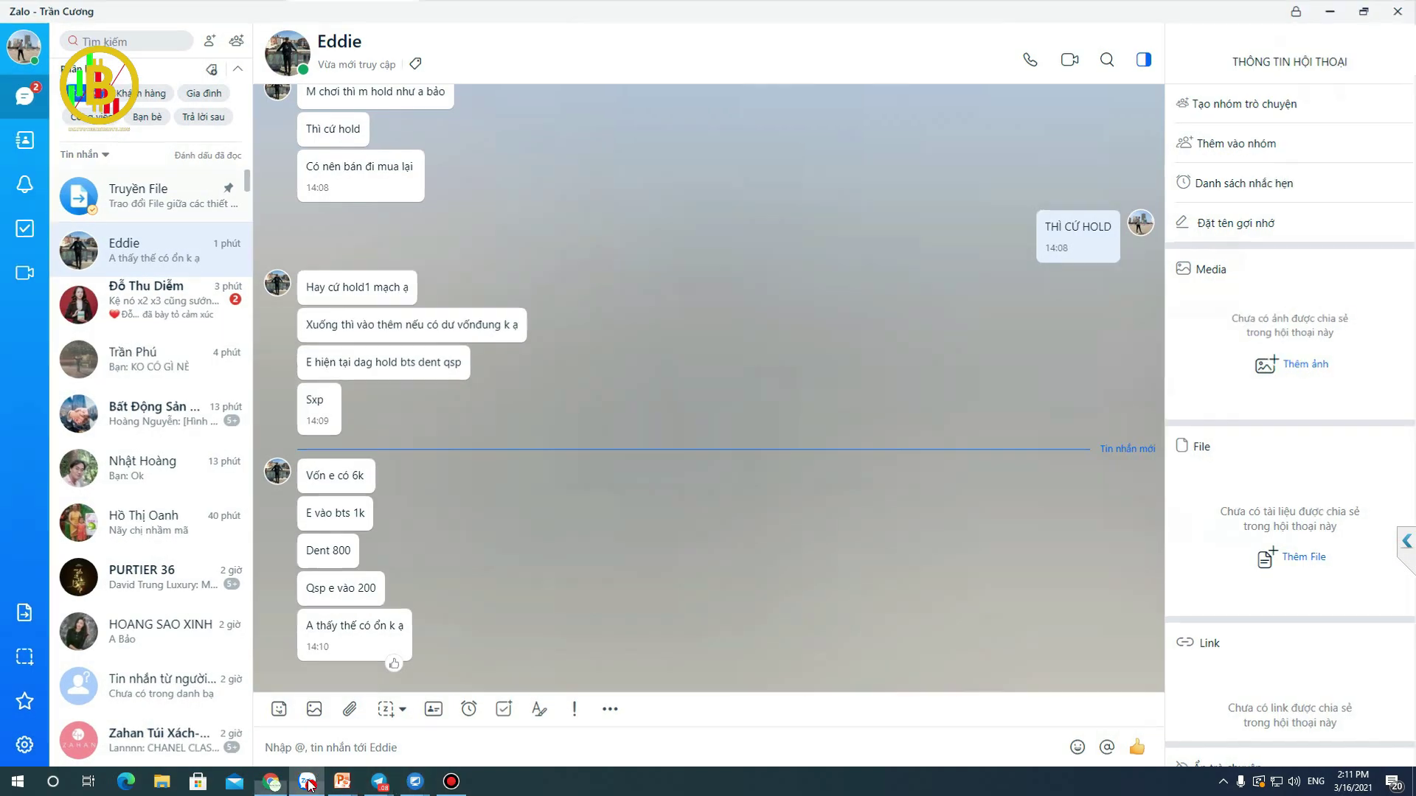
click(308, 781)
click(270, 782)
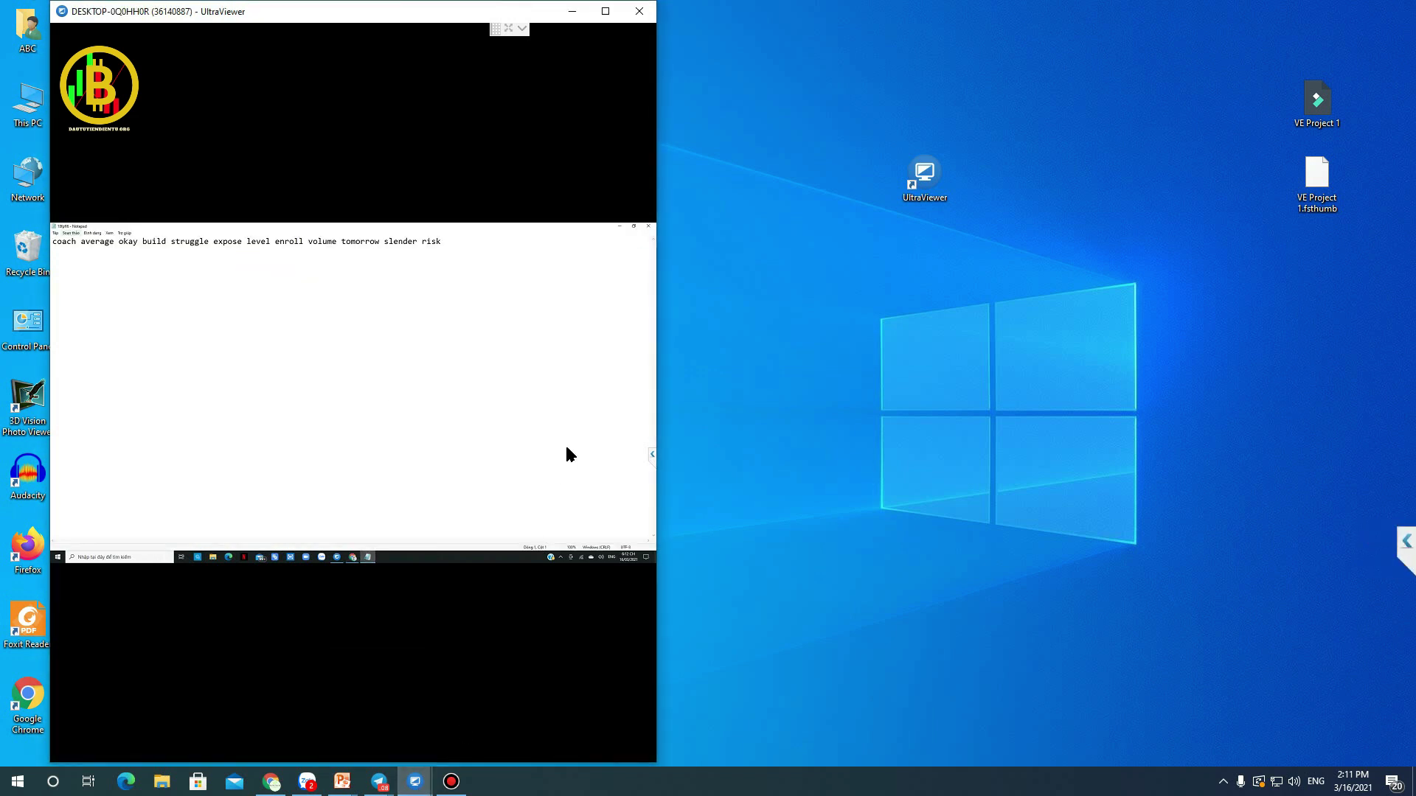
click(605, 11)
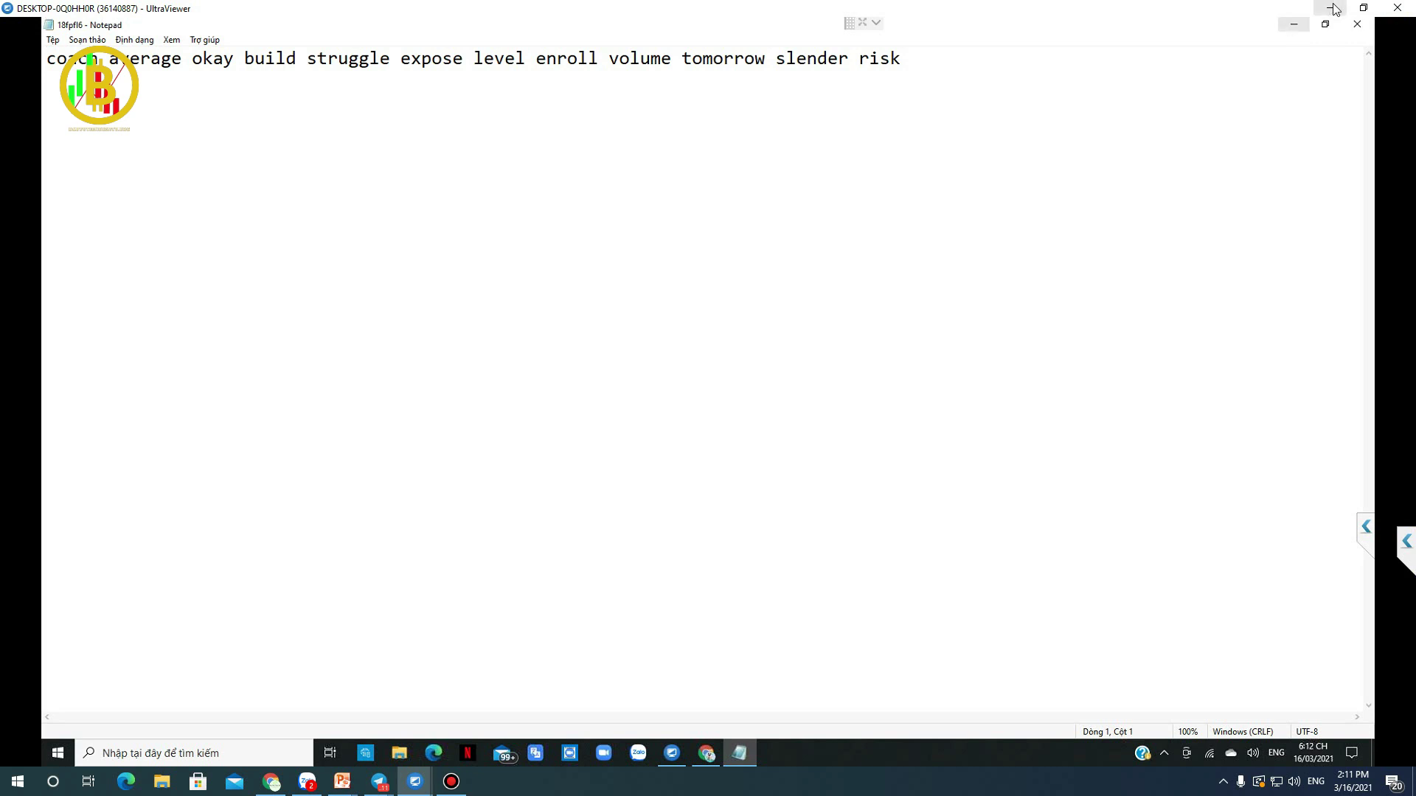
click(1294, 24)
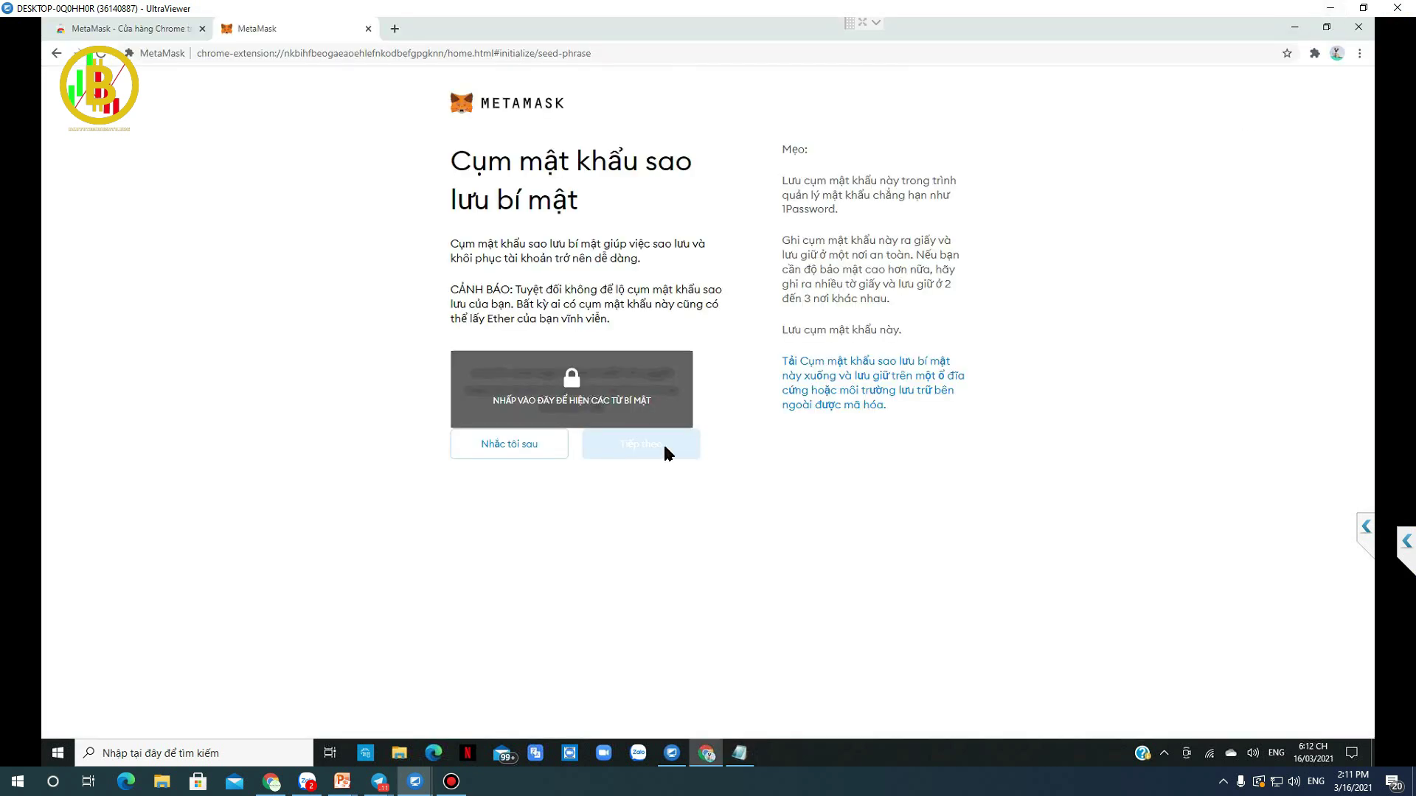
Unblur the twelve secret backup words and continue to the phrase confirmation page
click(575, 391)
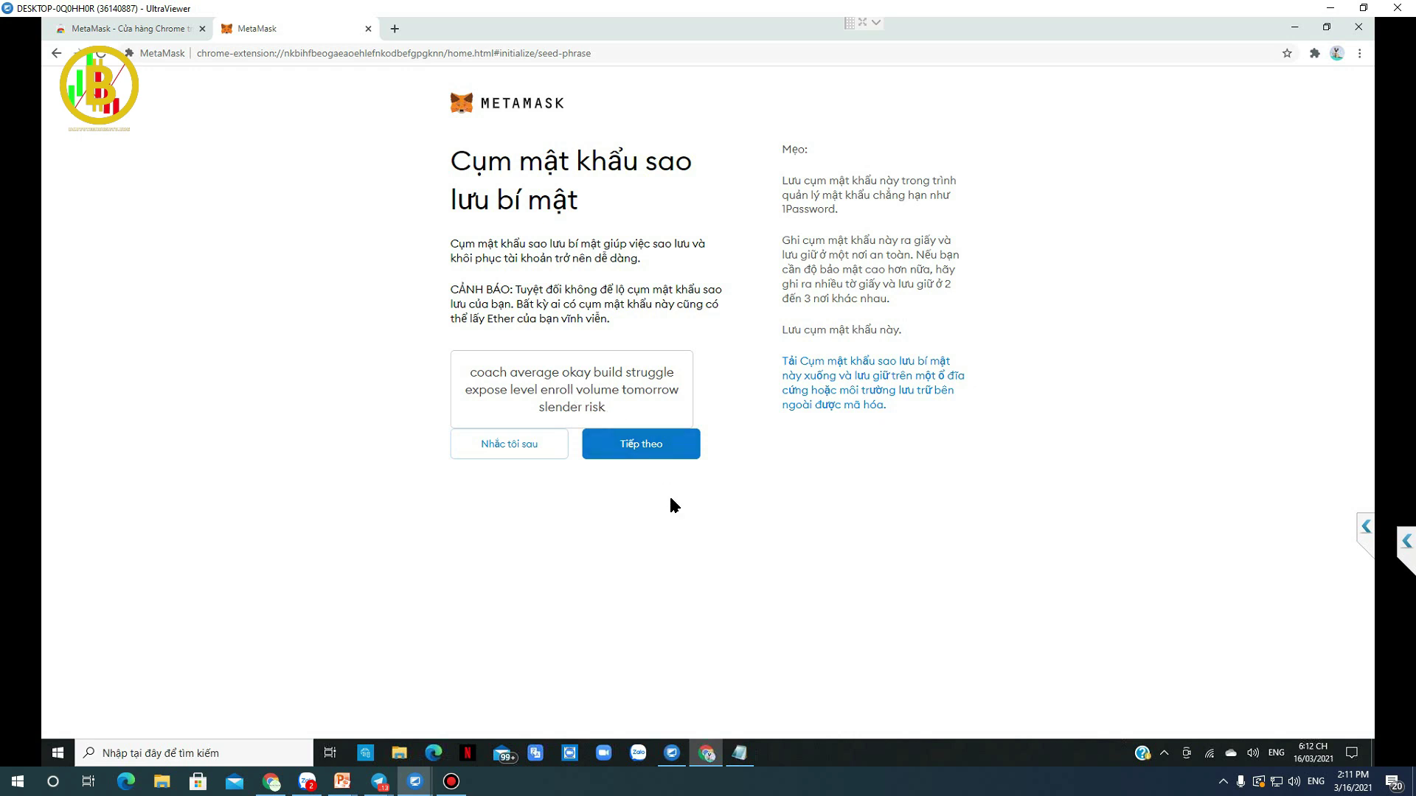
click(648, 452)
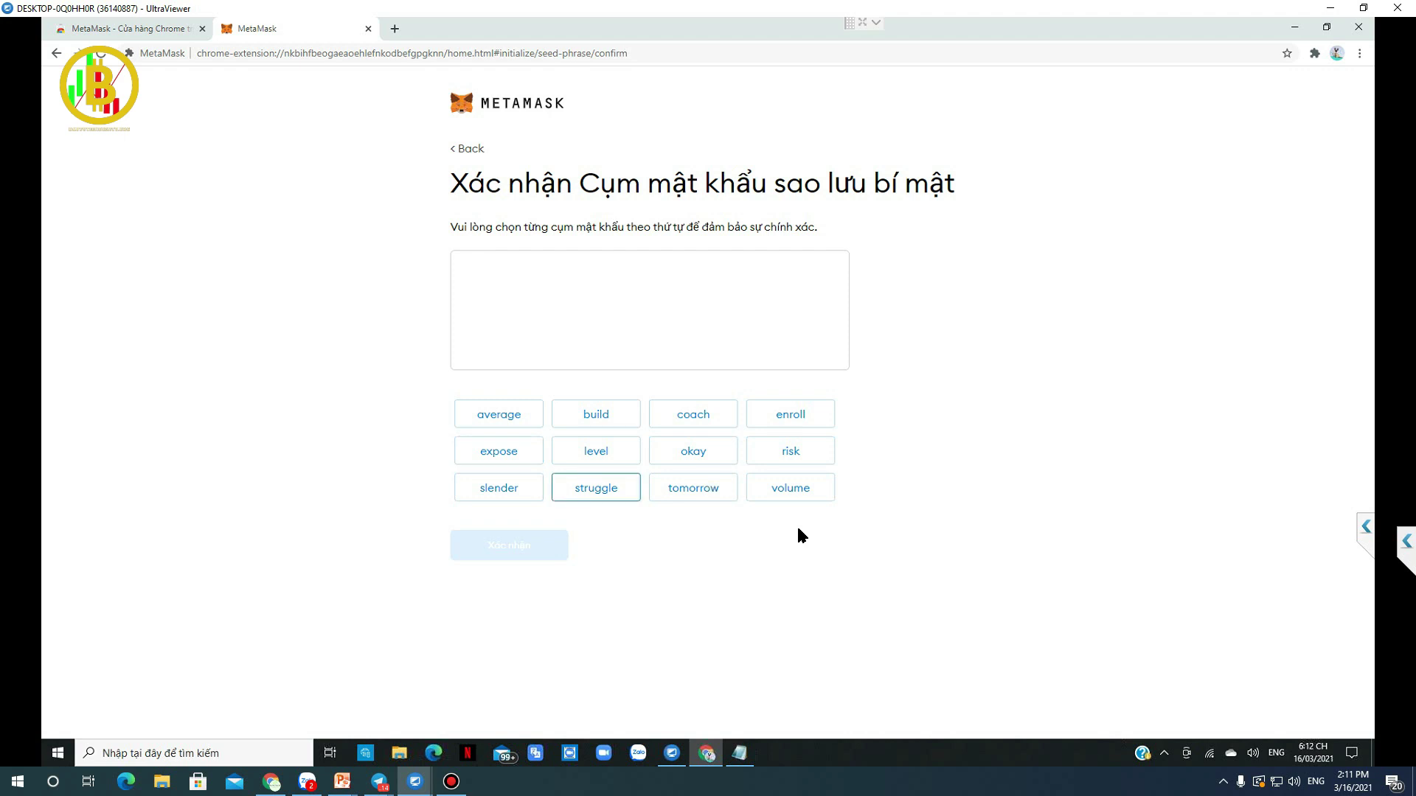
Pick the first eight backup-phrase words in their original order
click(693, 413)
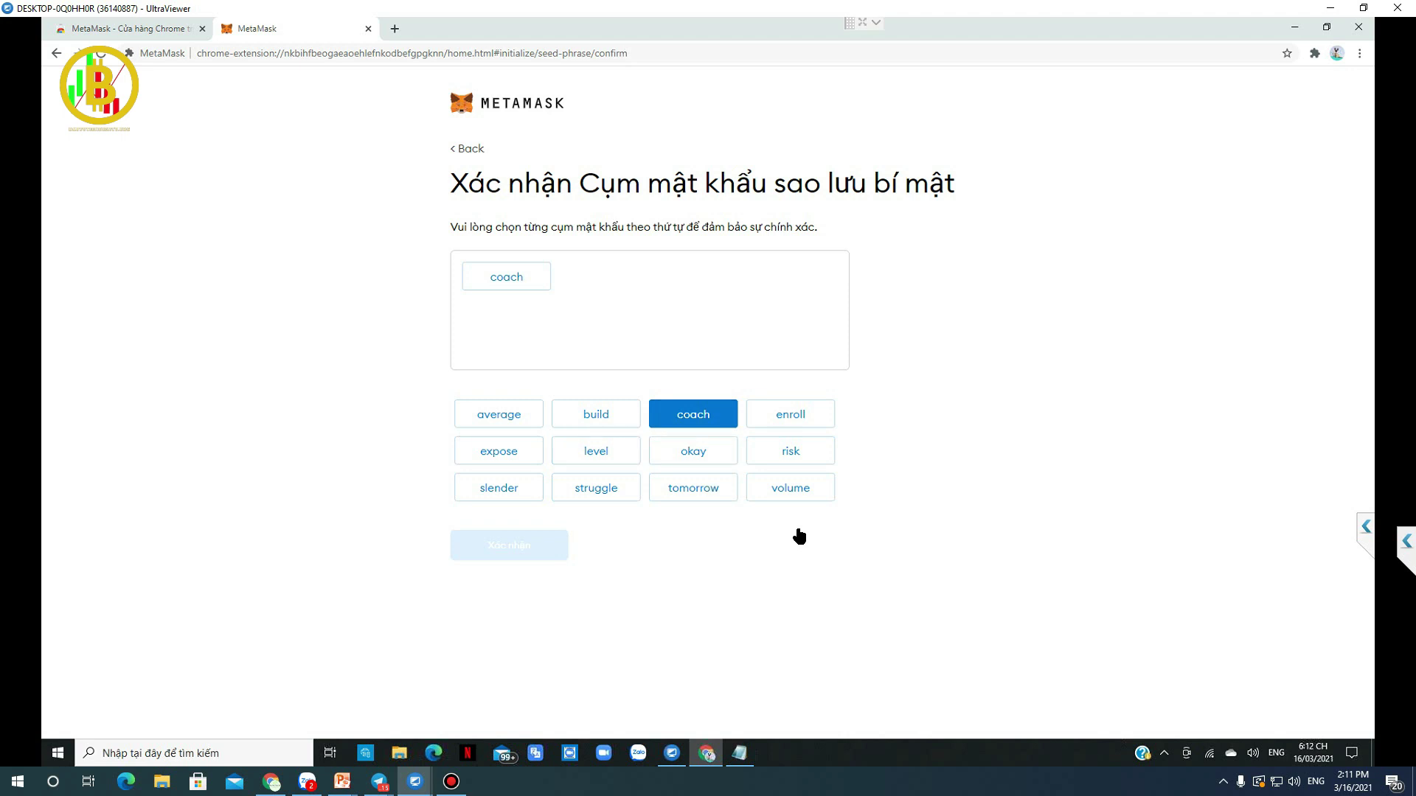
click(499, 414)
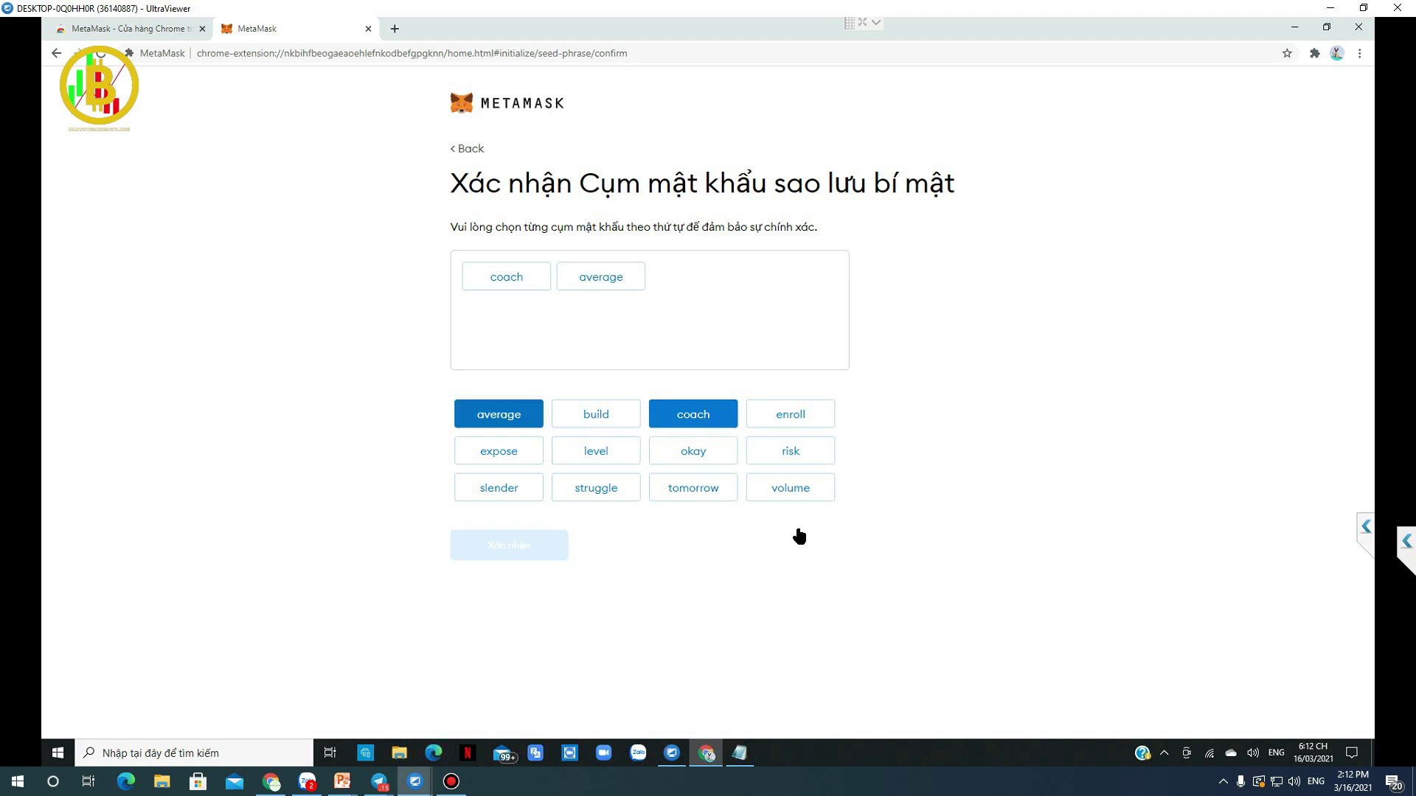
click(693, 450)
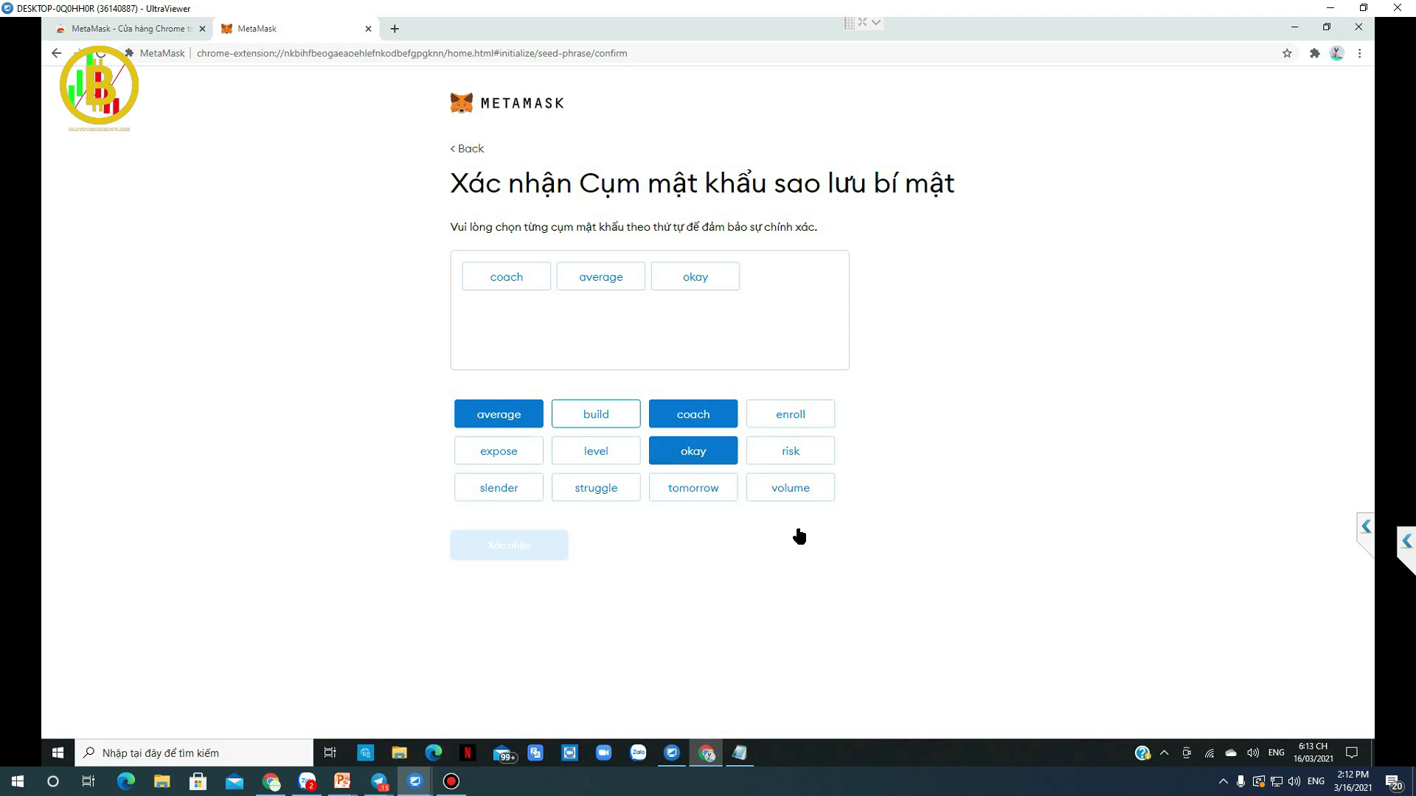
click(595, 414)
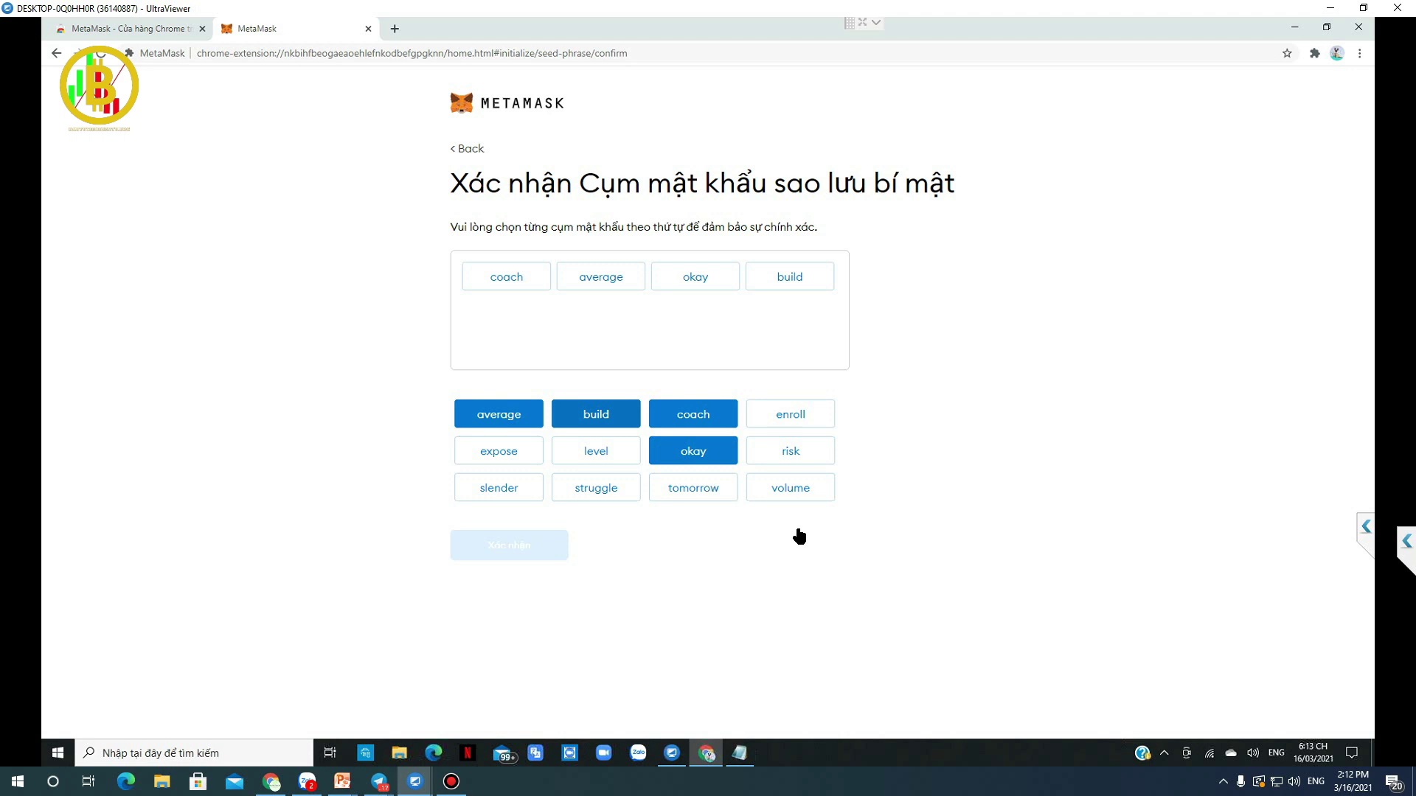
click(595, 487)
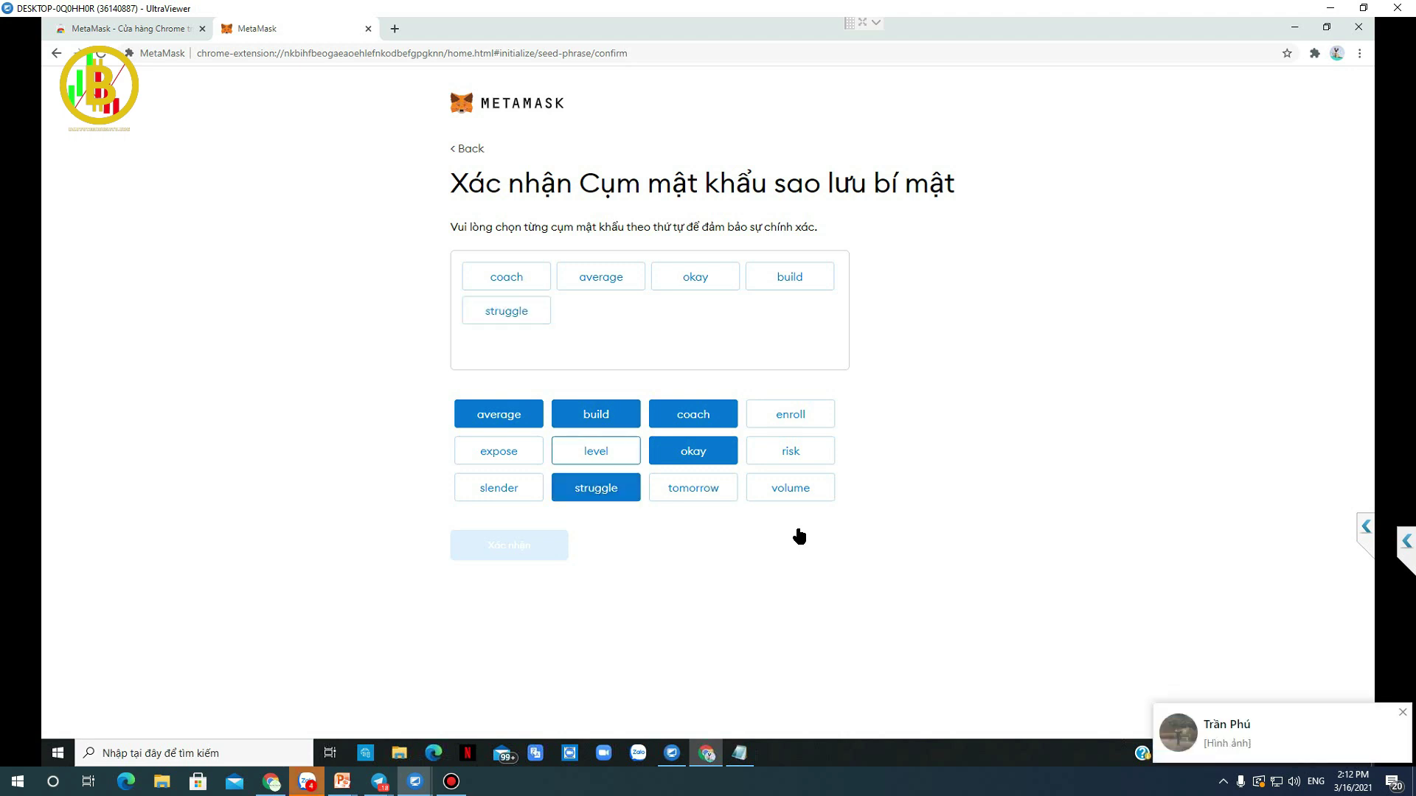
click(499, 450)
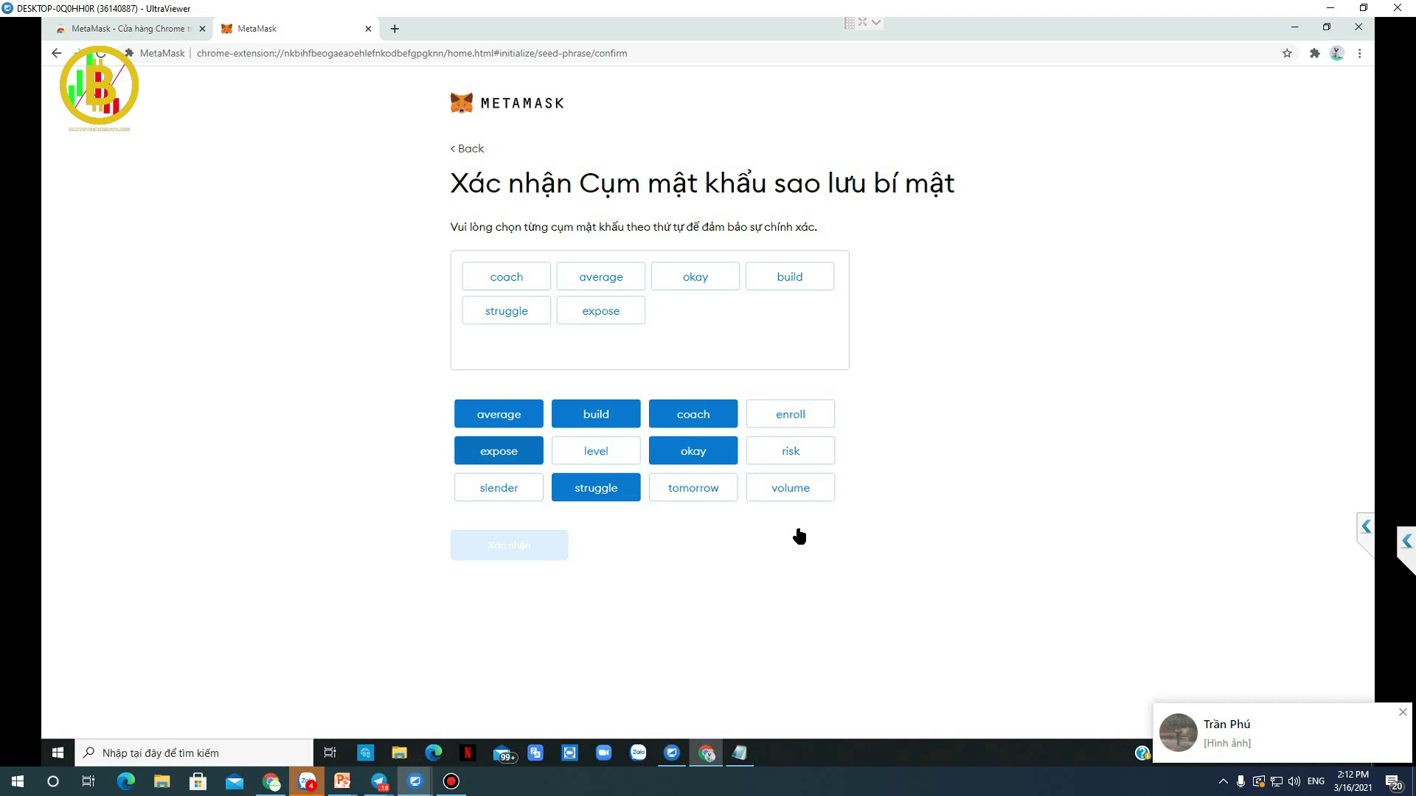
click(595, 450)
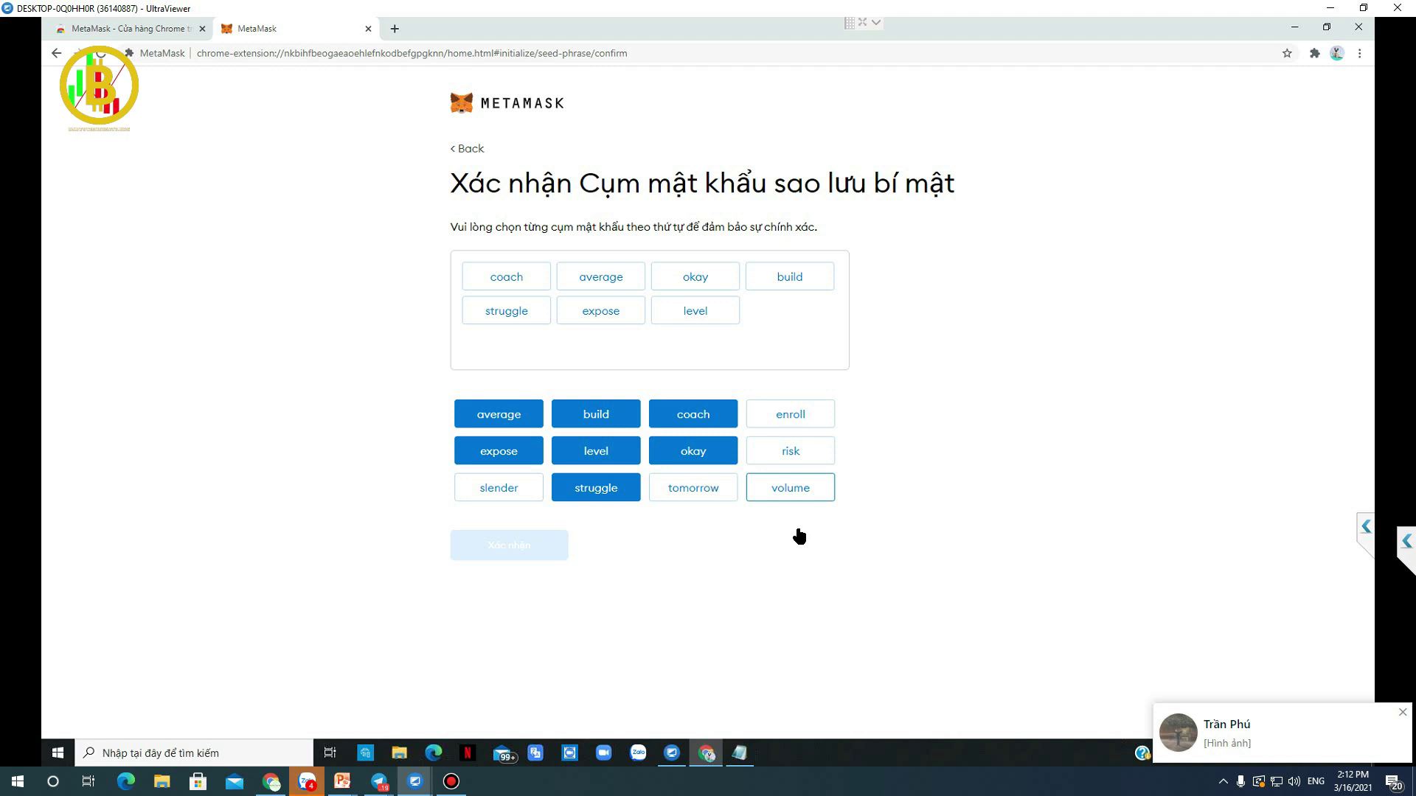
click(790, 413)
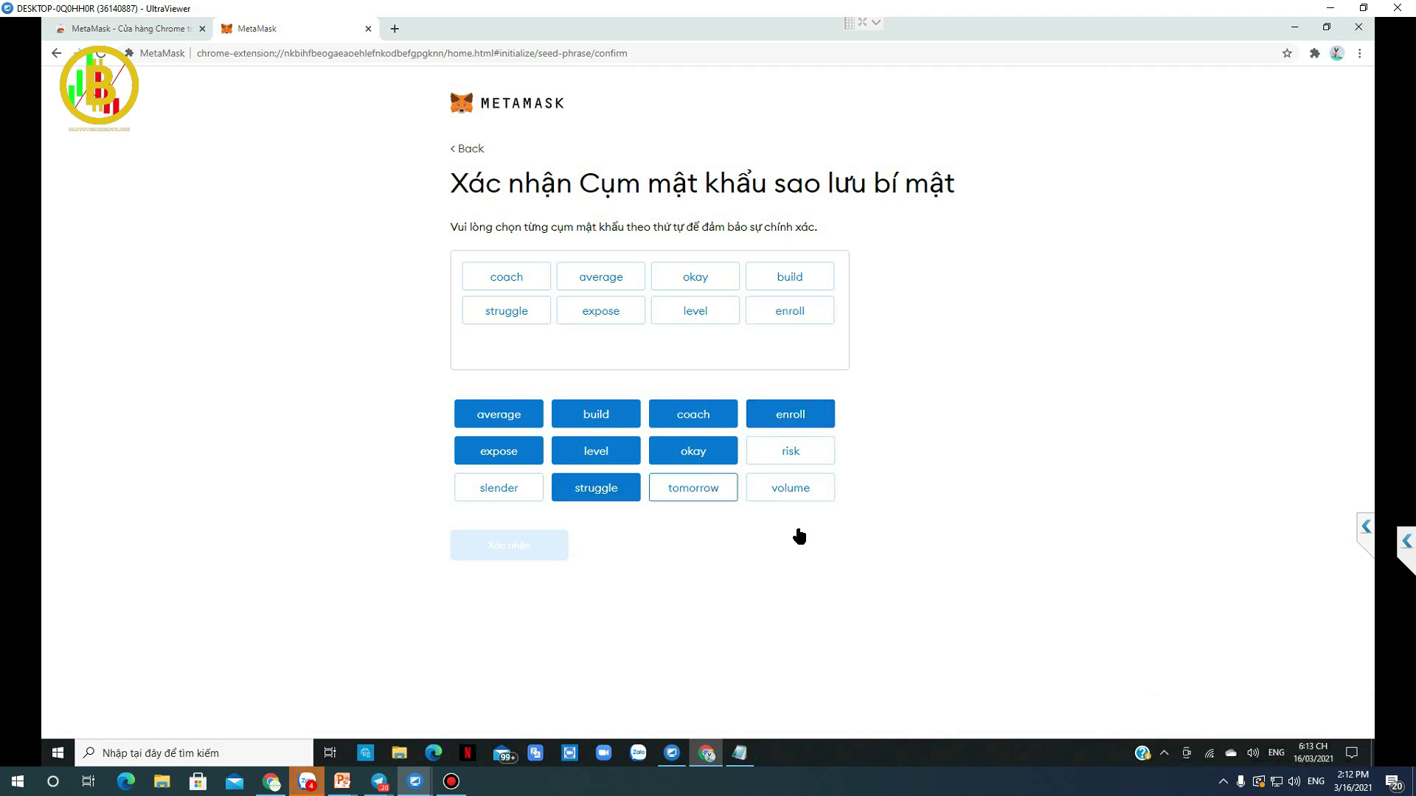
Add words nine through twelve with the keyboard and submit the confirmation
key(Tab)
key(Return)
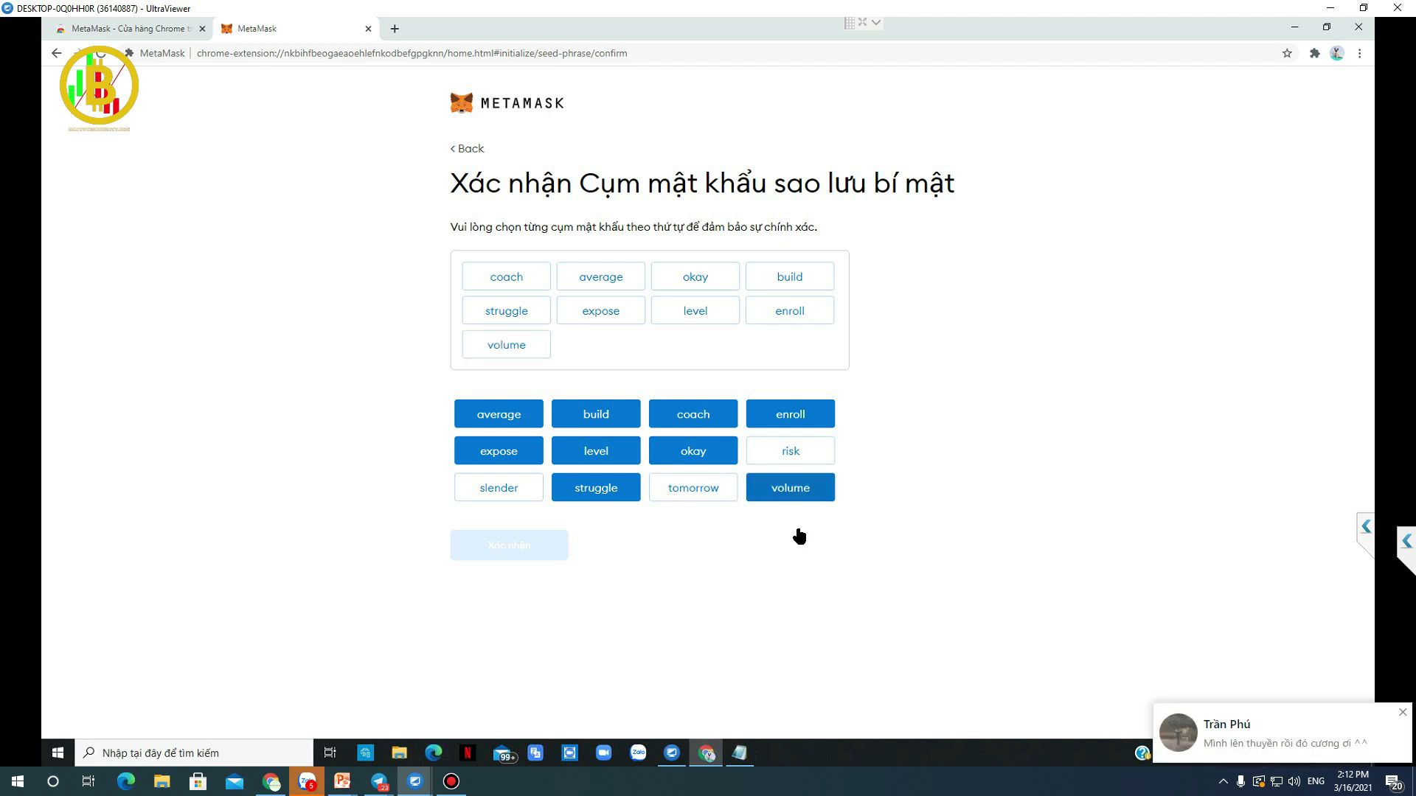
key(shift+Tab)
key(Return)
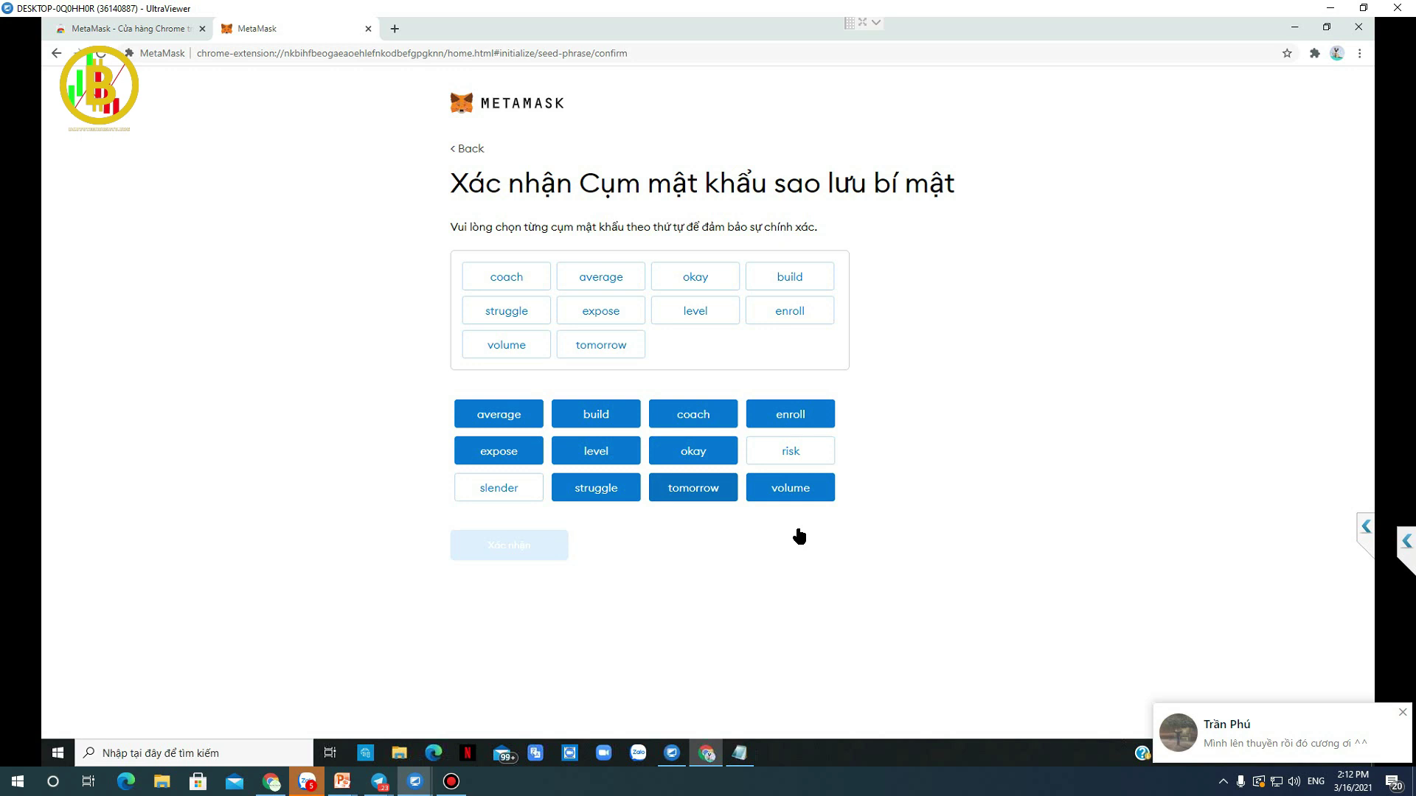
key(Tab)
key(Tab)
key(Return)
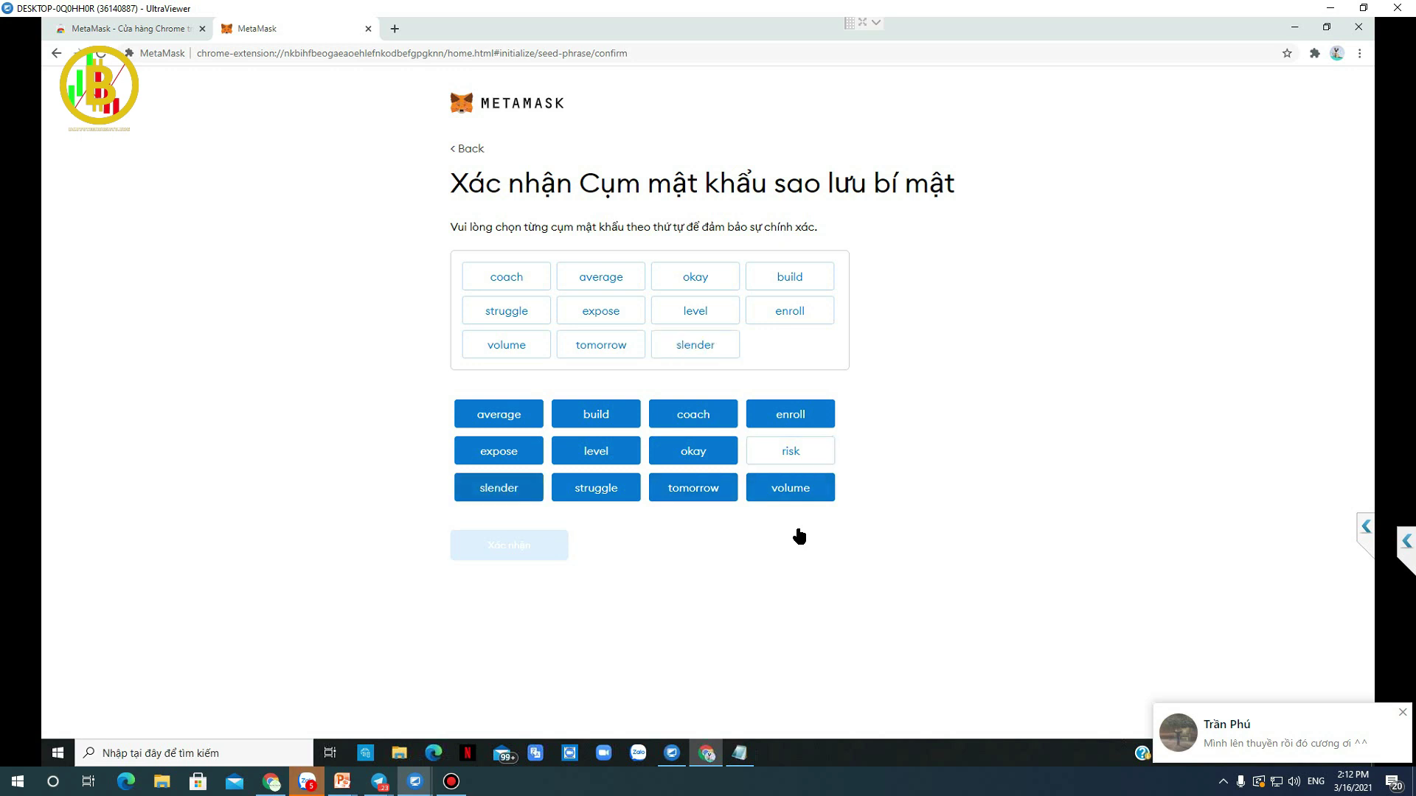
key(shift+Tab)
key(Return)
key(Tab)
key(Return)
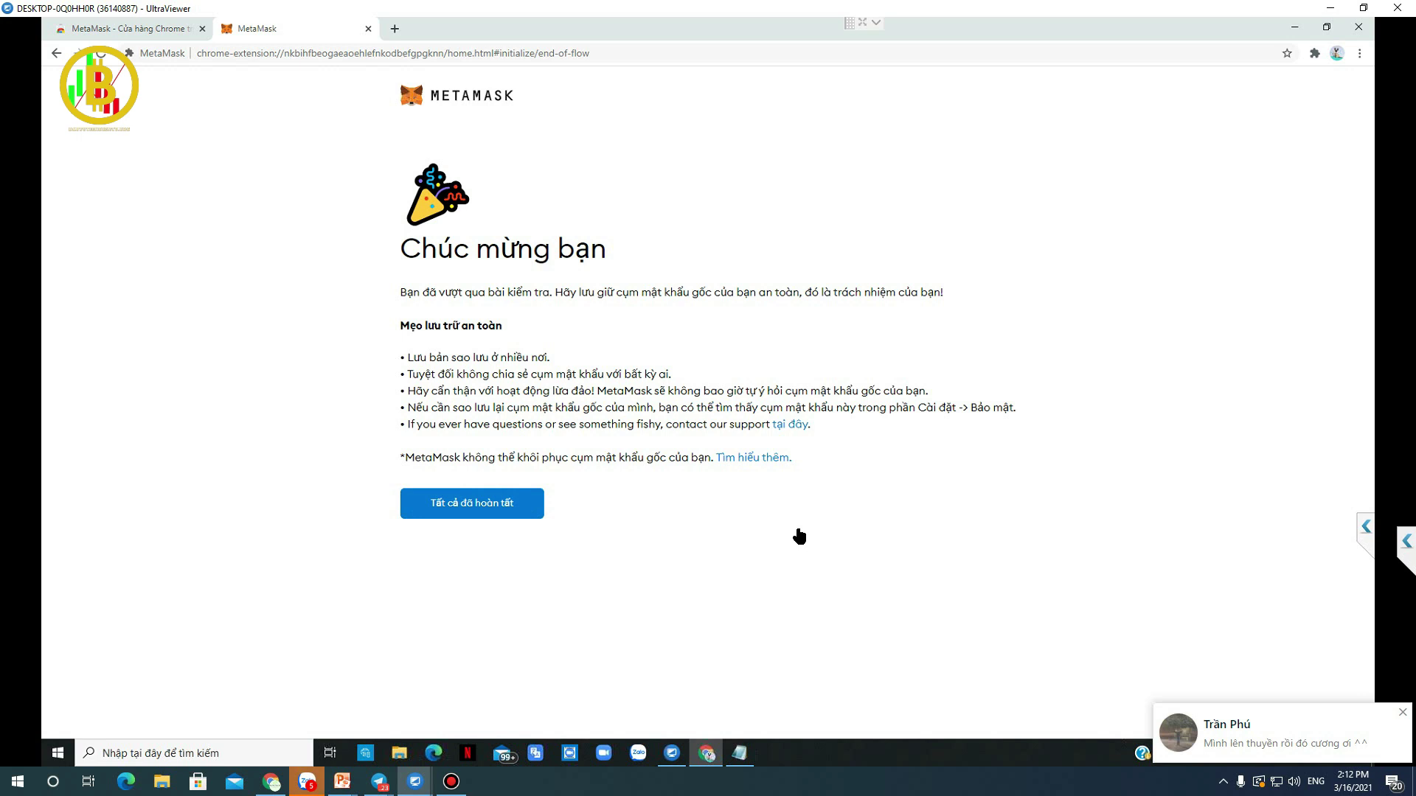
Complete setup, start the swap intro for Account 1, and close the MetaMask tab
key(Tab)
key(Return)
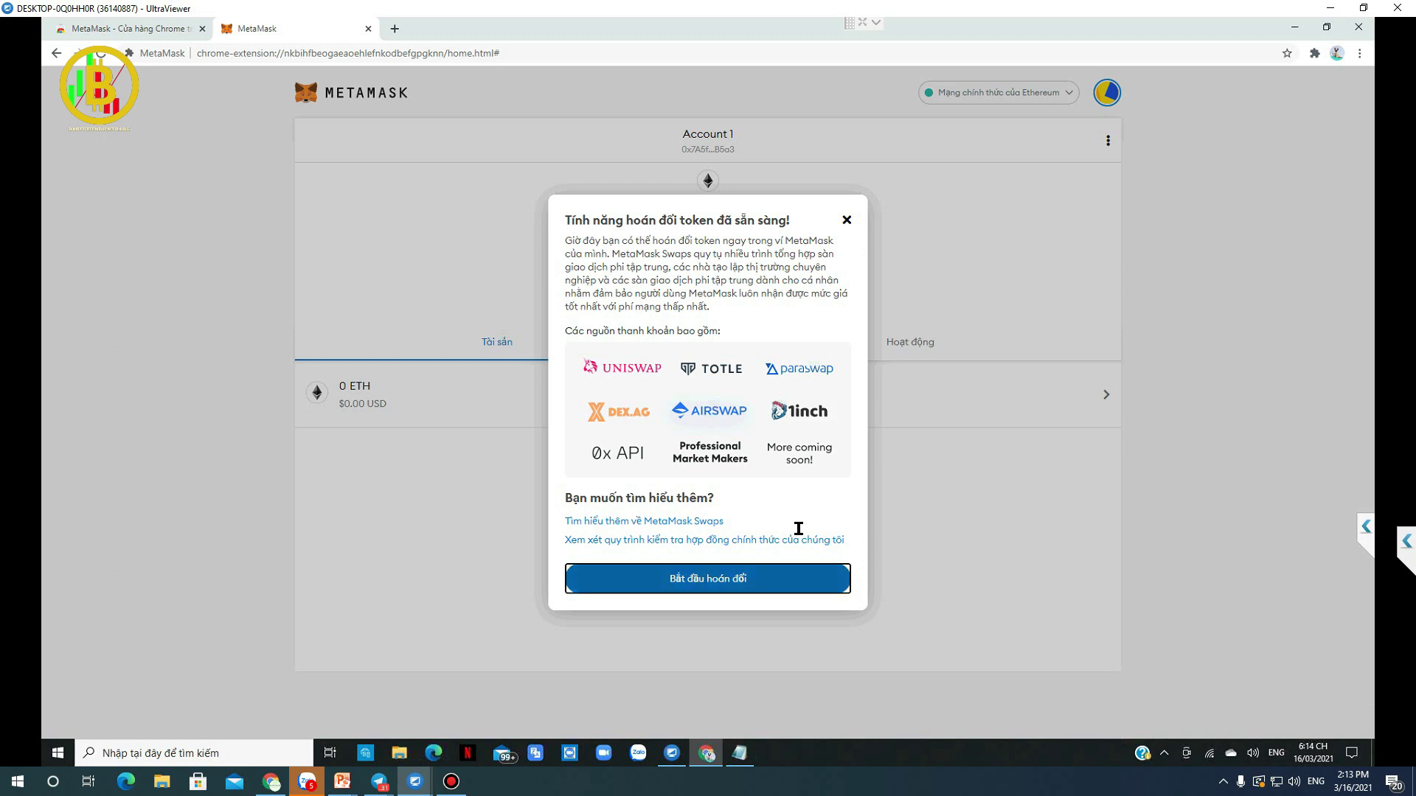
key(Return)
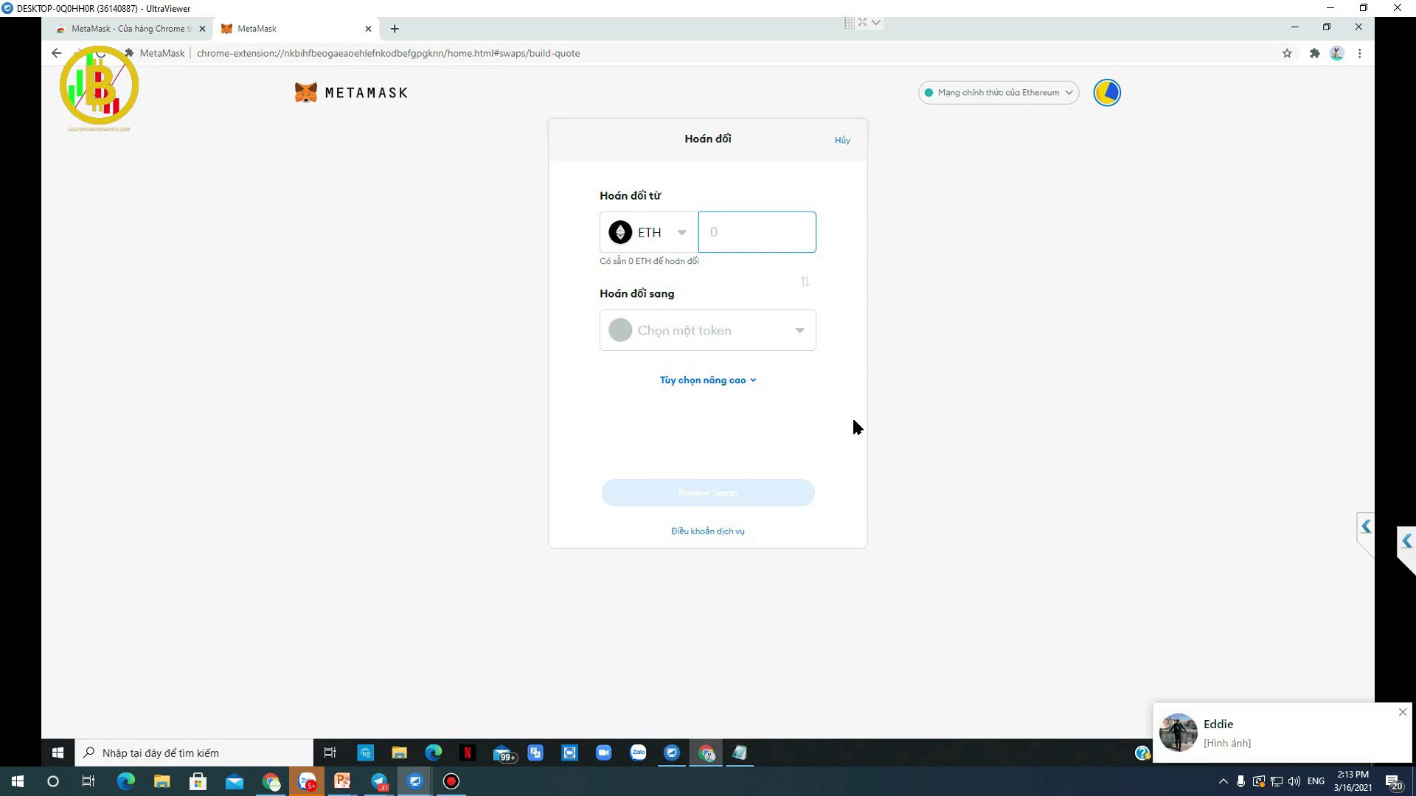
click(368, 30)
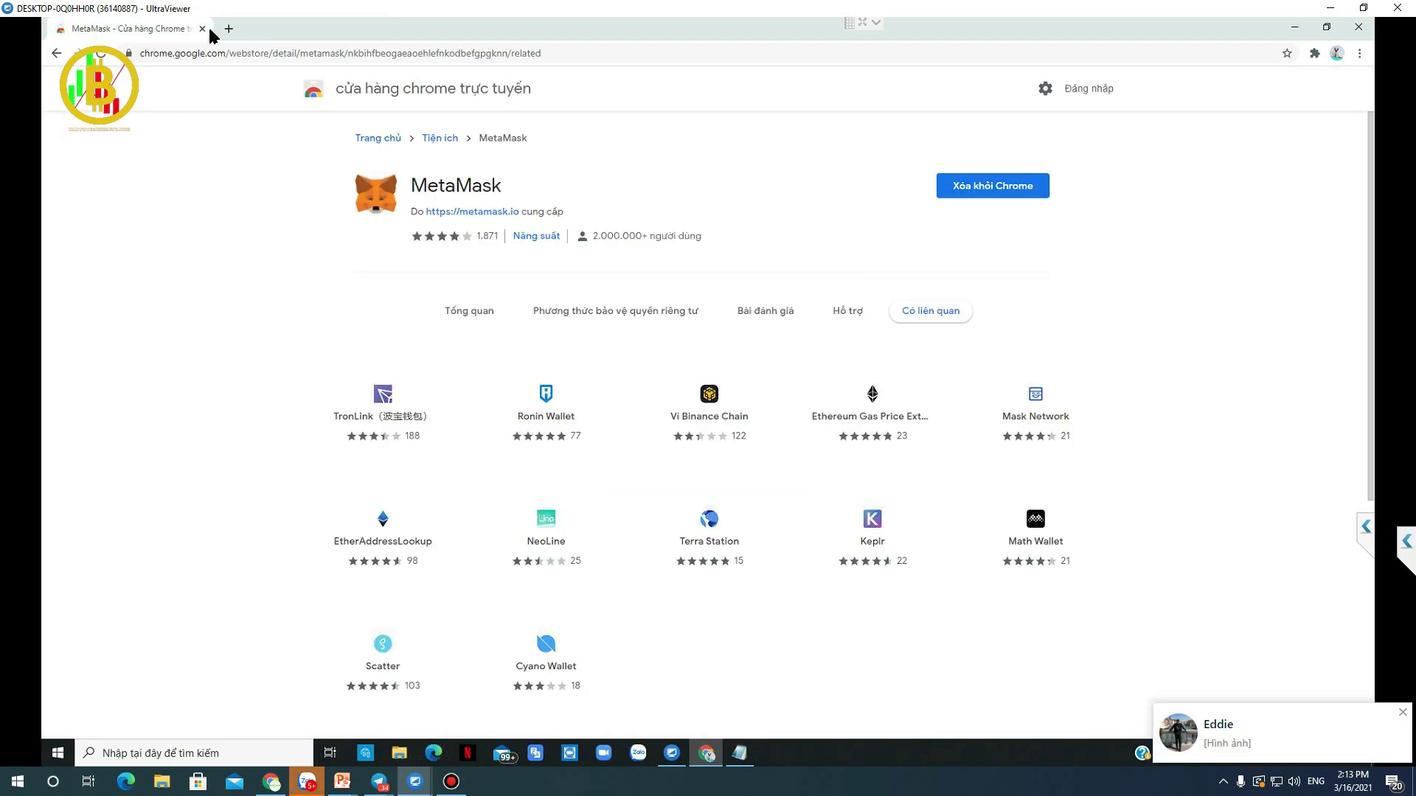
Pin MetaMask to the toolbar, check Account 1 shows 0 ETH, then dismiss the popup
click(1316, 57)
click(1286, 156)
click(1291, 279)
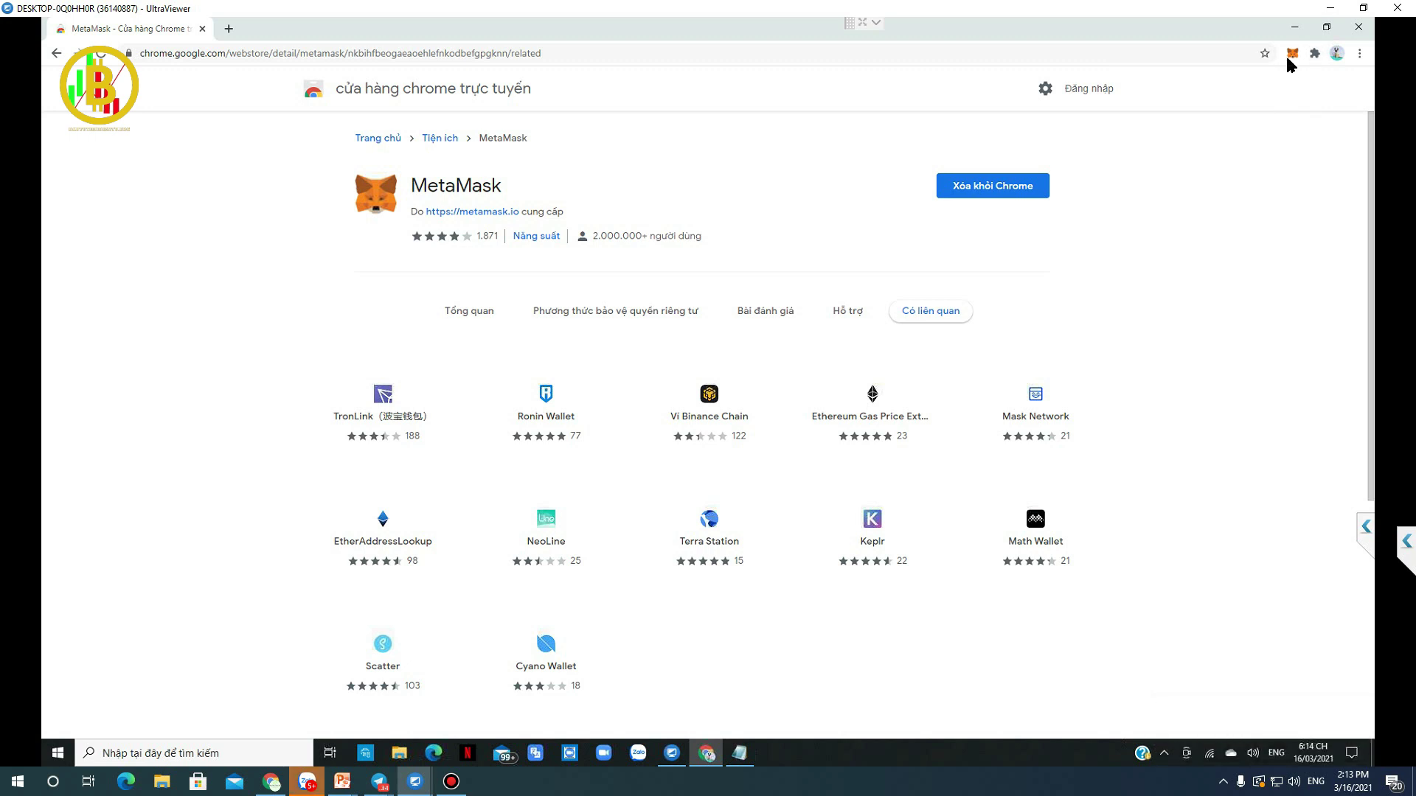
click(1290, 56)
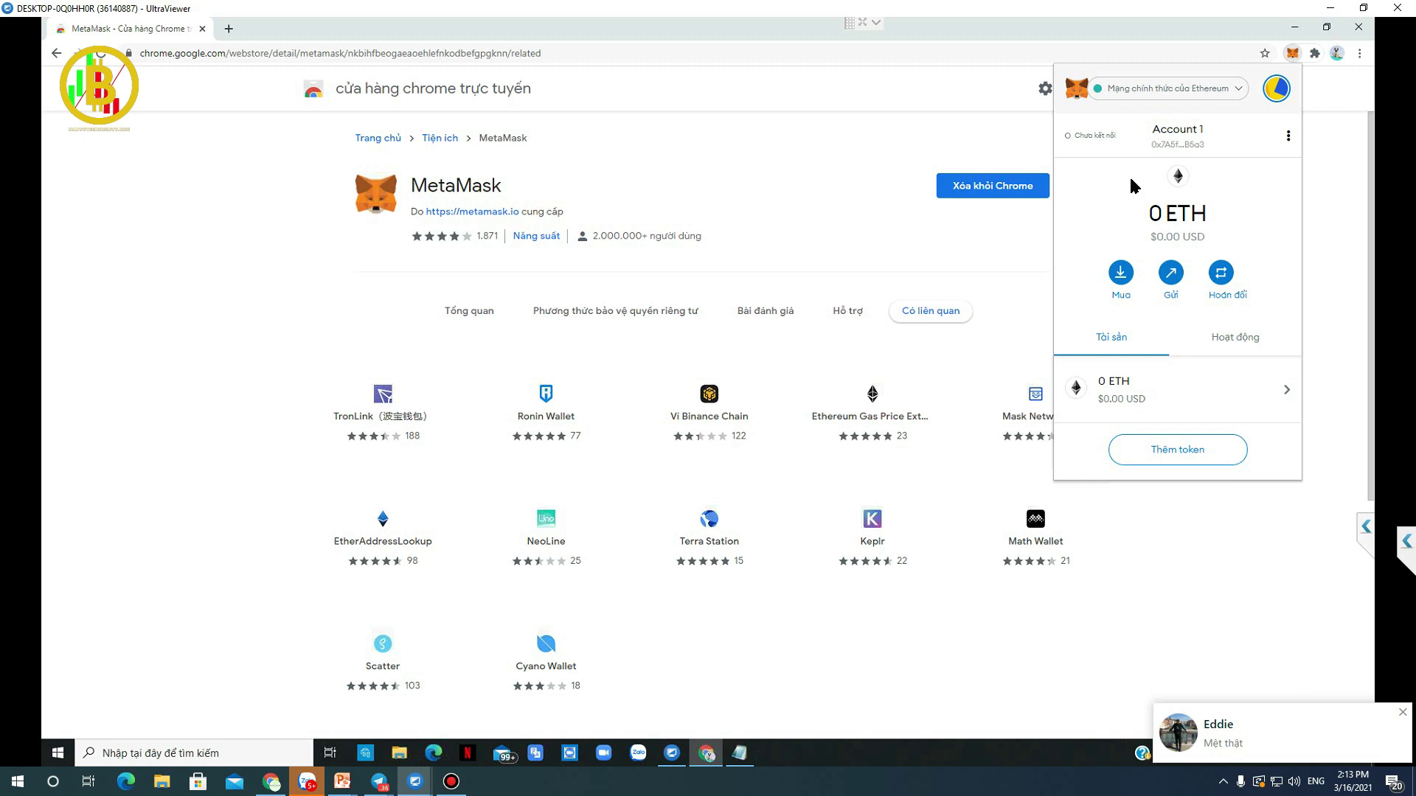
click(726, 182)
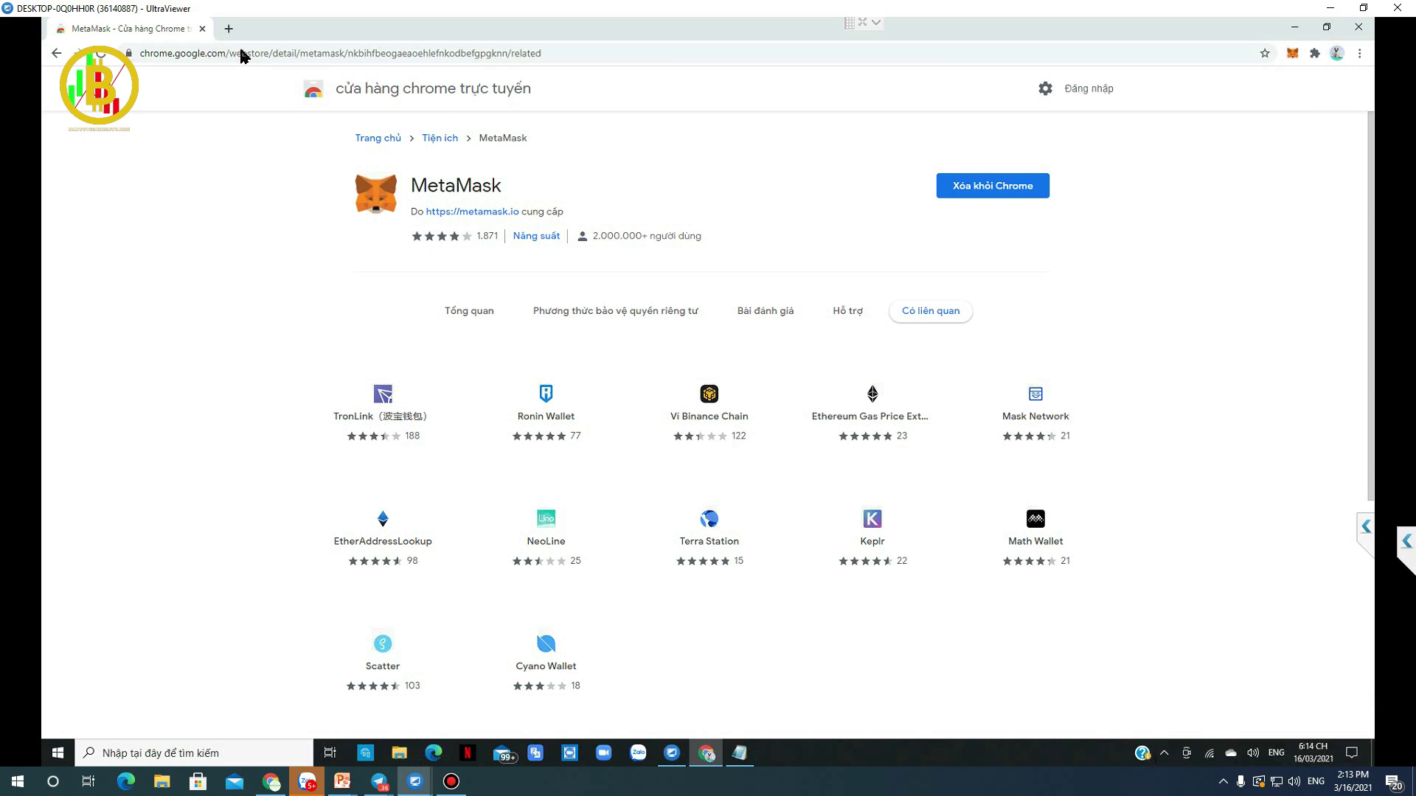
Go to youtube.com in a new tab
click(229, 28)
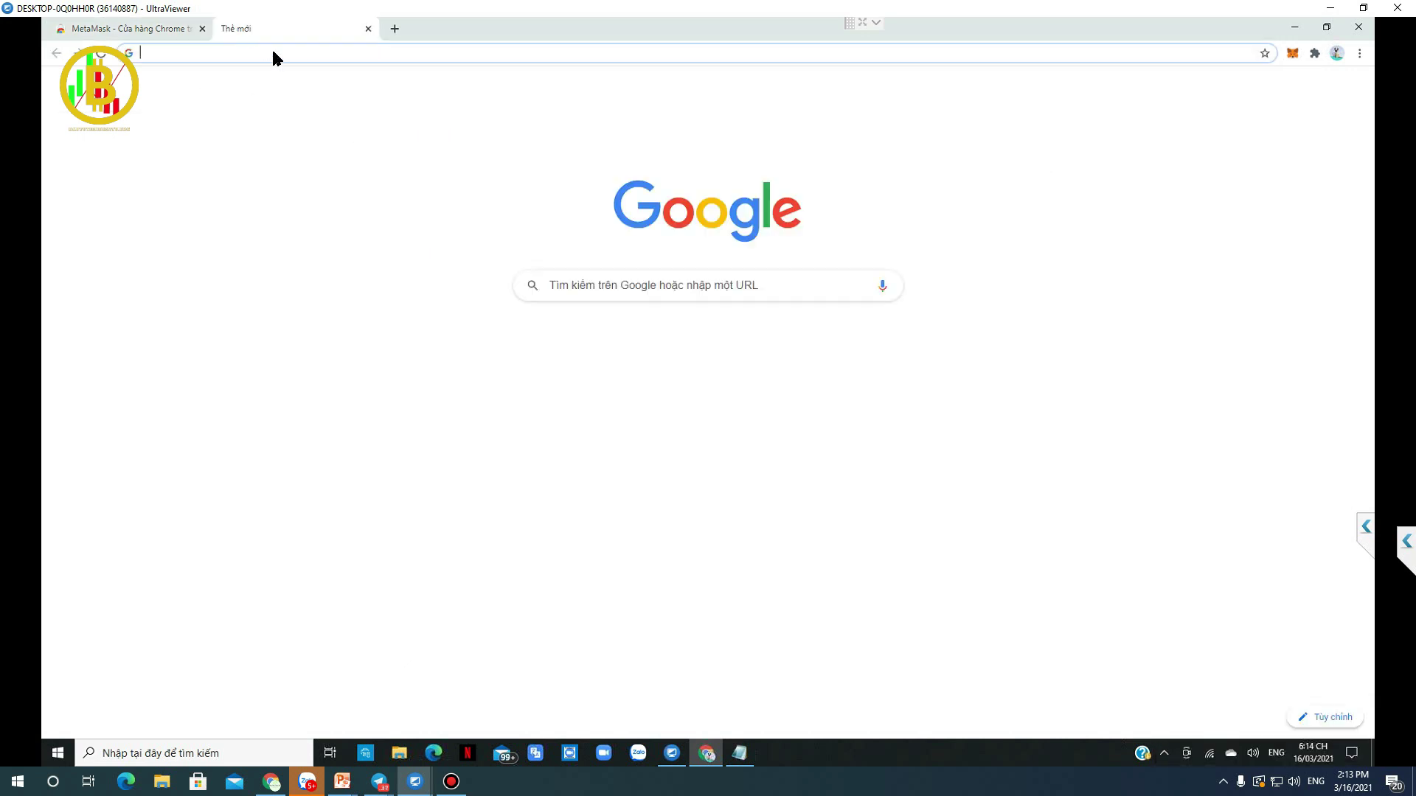
click(273, 51)
text(GO)
key(BackSpace)
key(BackSpace)
text(YOUTUBE)
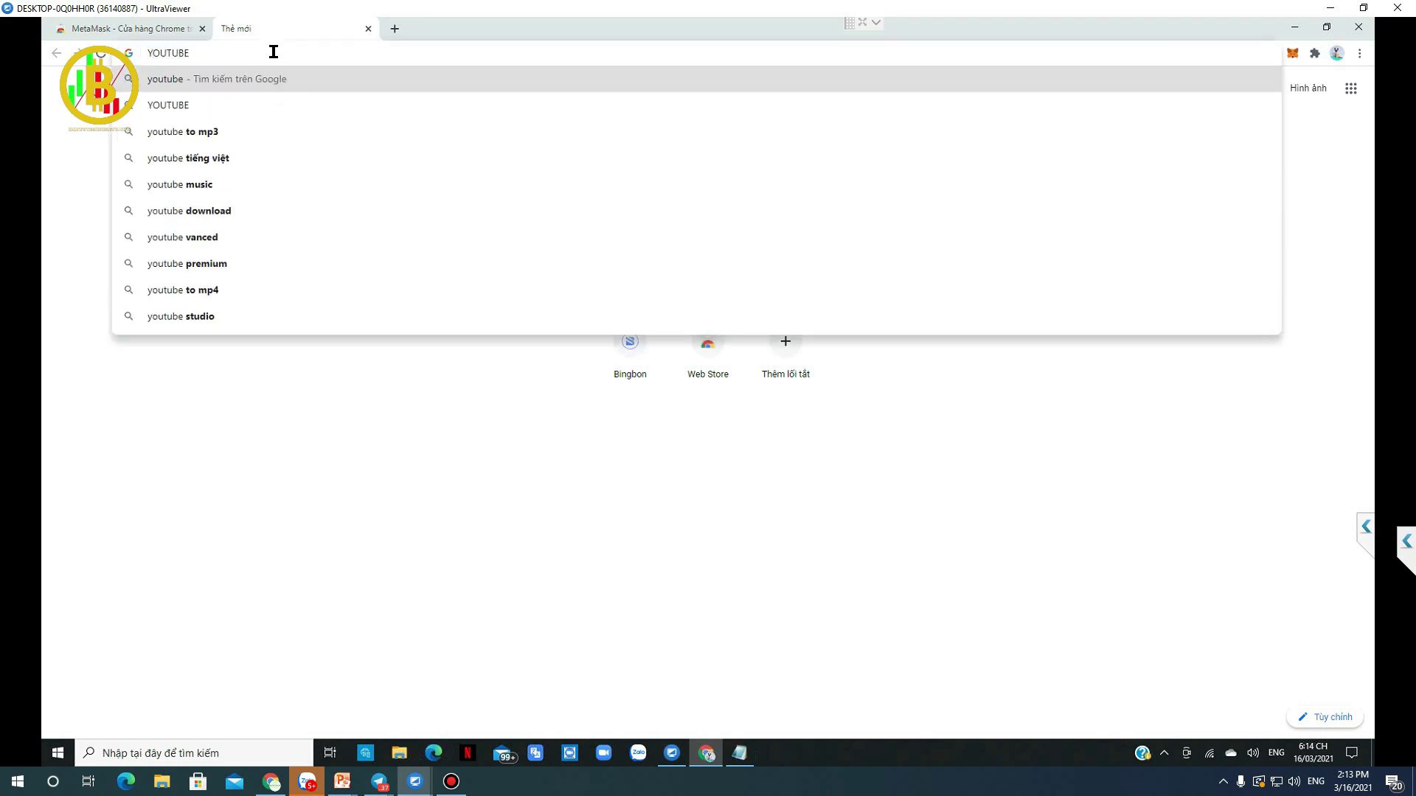
text(.COM)
key(Return)
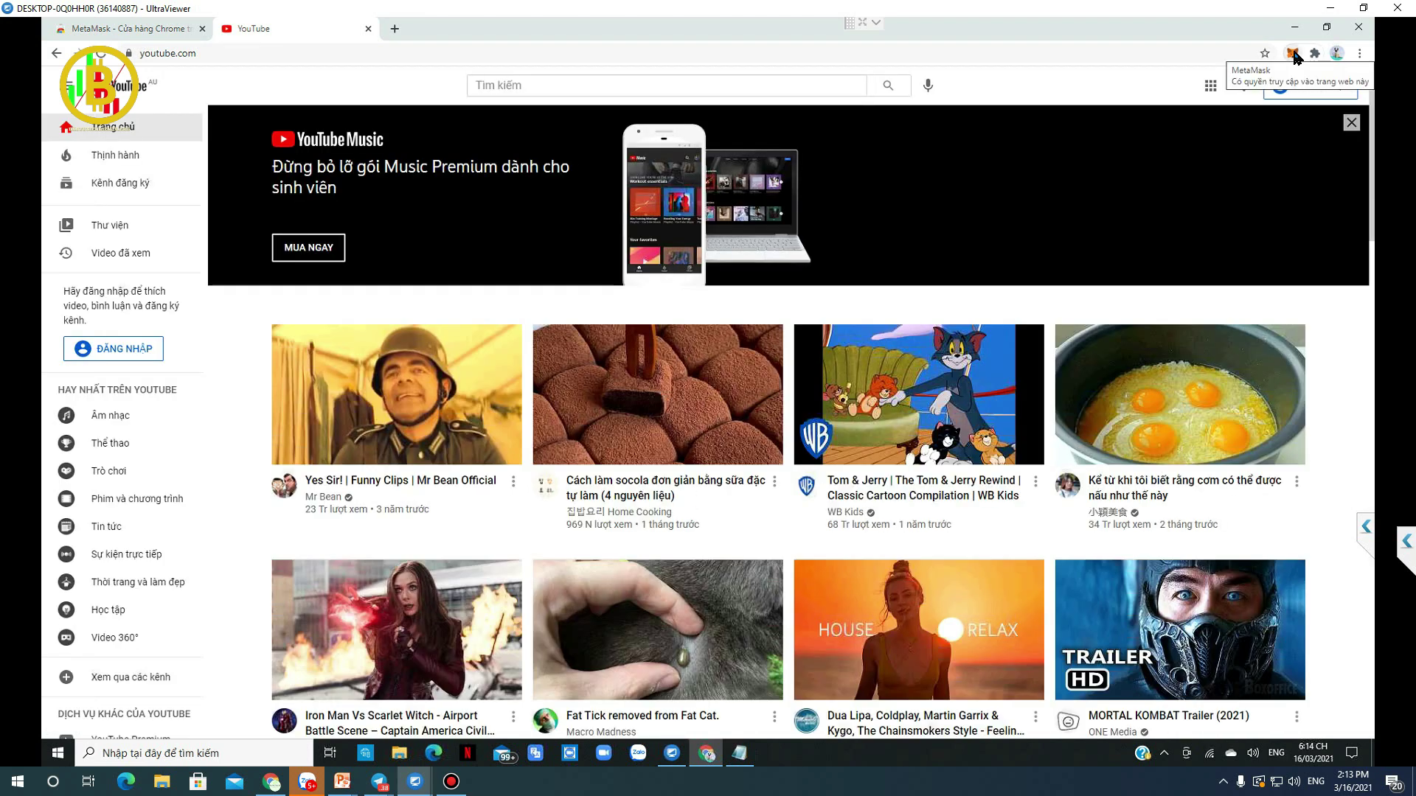
Search YouTube for 'TÍCH HỢP BINANCE SMARTCHAIN TRÊN METAMASK'
click(657, 83)
text(TÍCH HỢP )
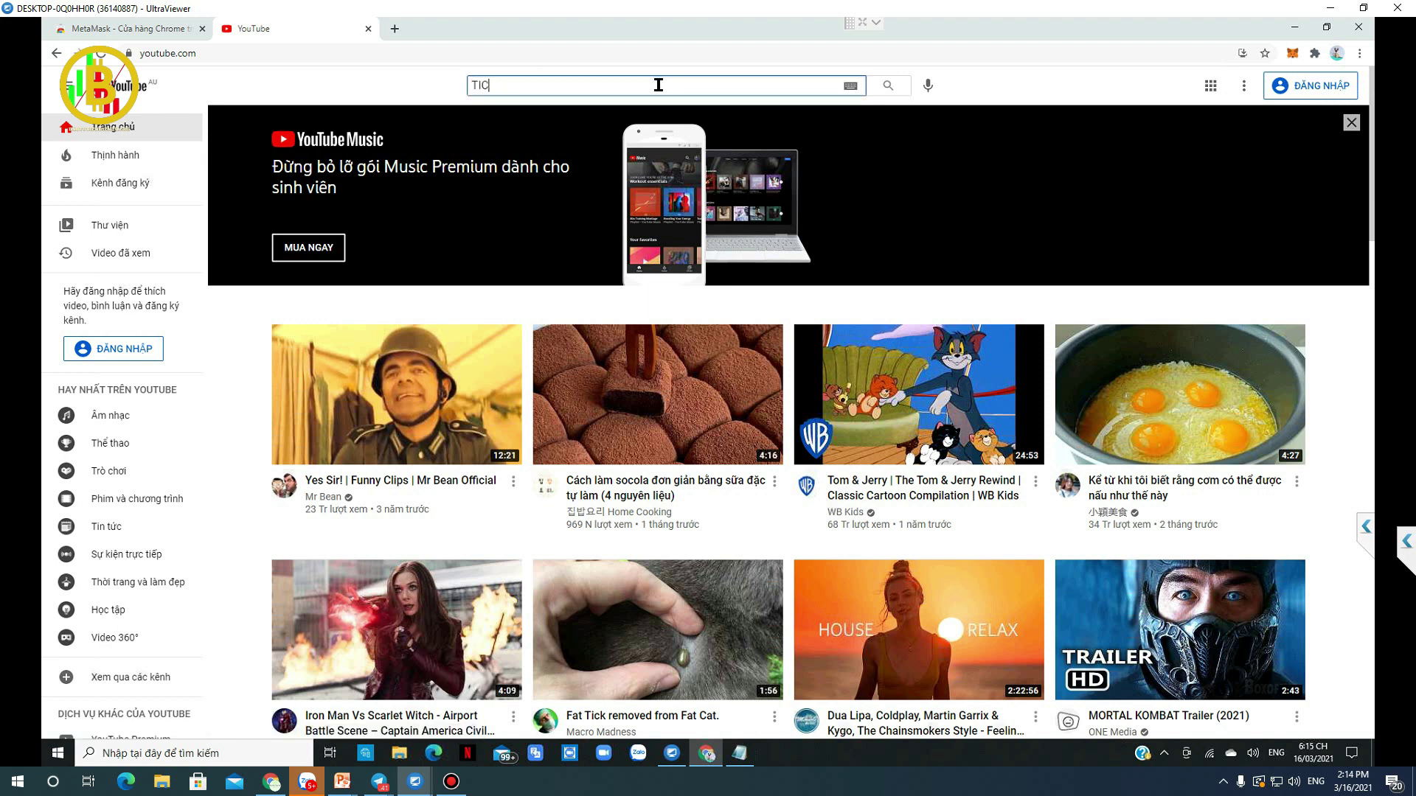
text(BSC)
key(BackSpace)
key(BackSpace)
text(INANCE SMARTCHAIN)
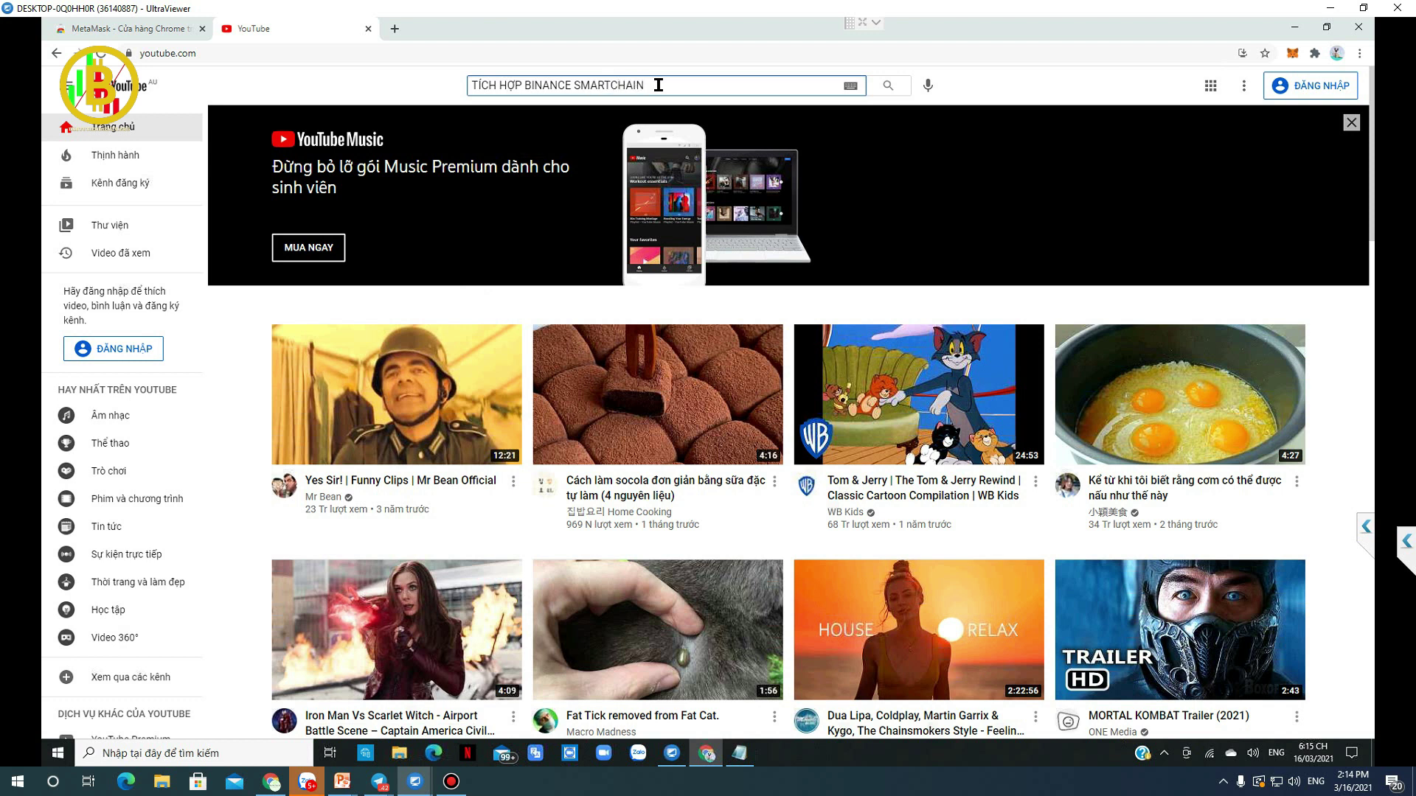
text( TRÊN MET)
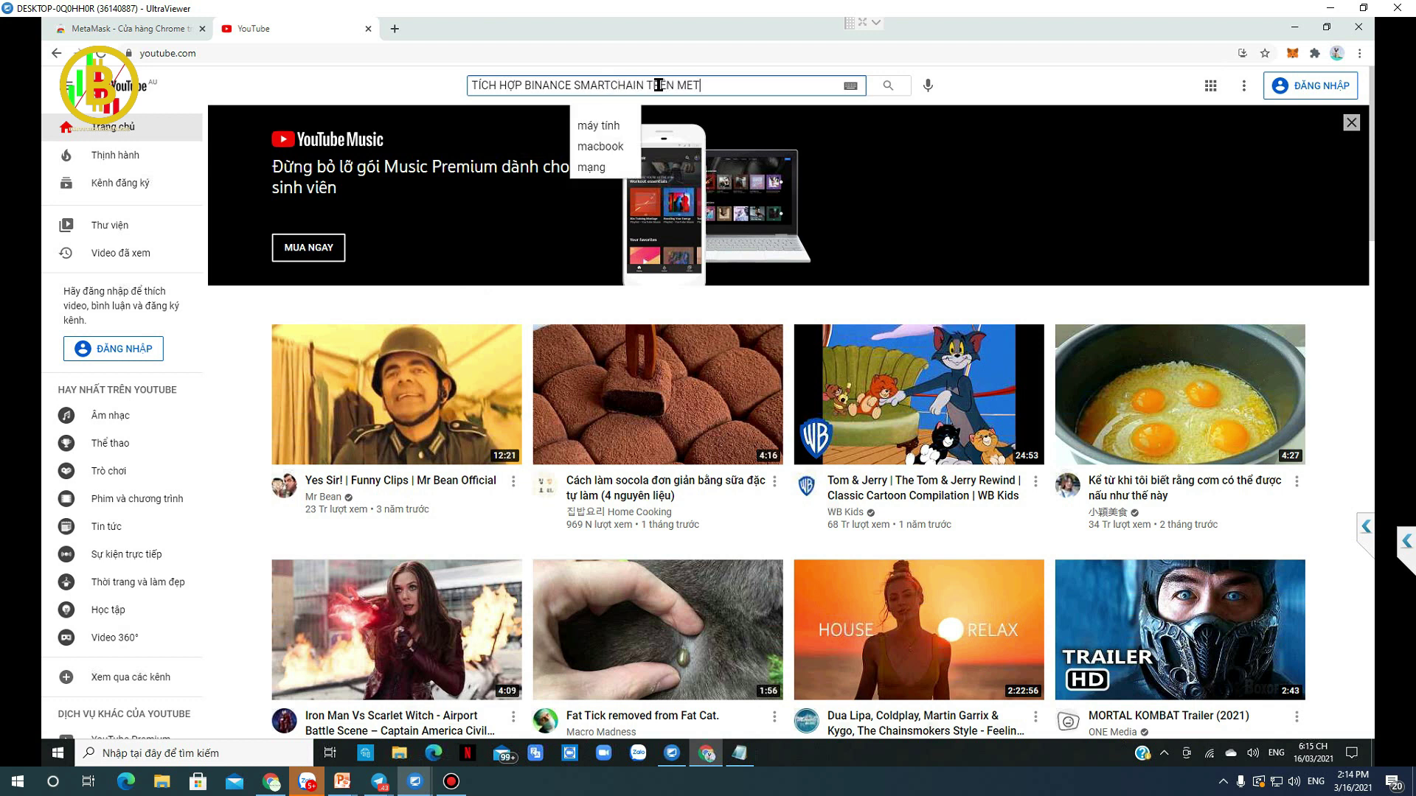
text(AMASK)
key(Return)
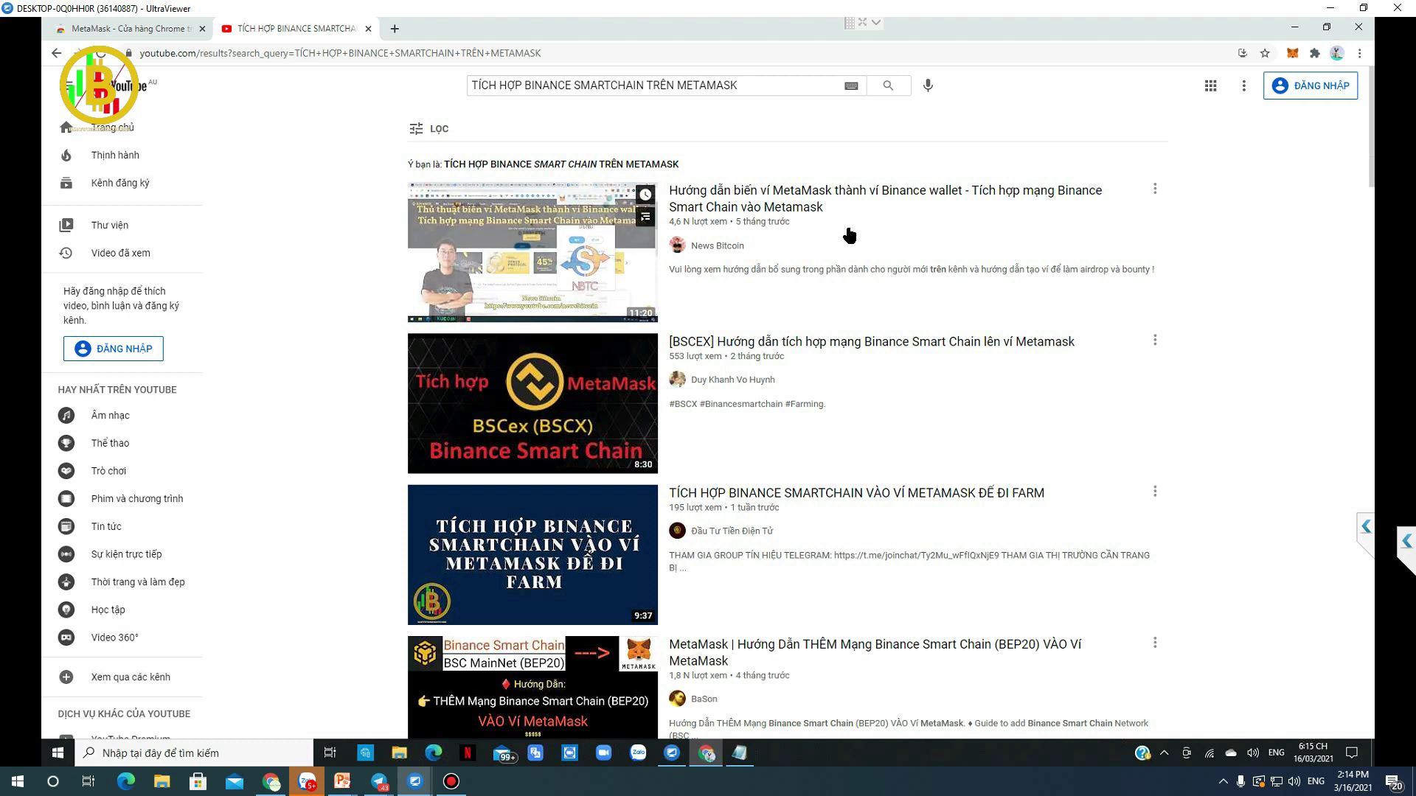
Open the first tutorial video and expand its description showing ChainID 56 and RPC settings
click(772, 202)
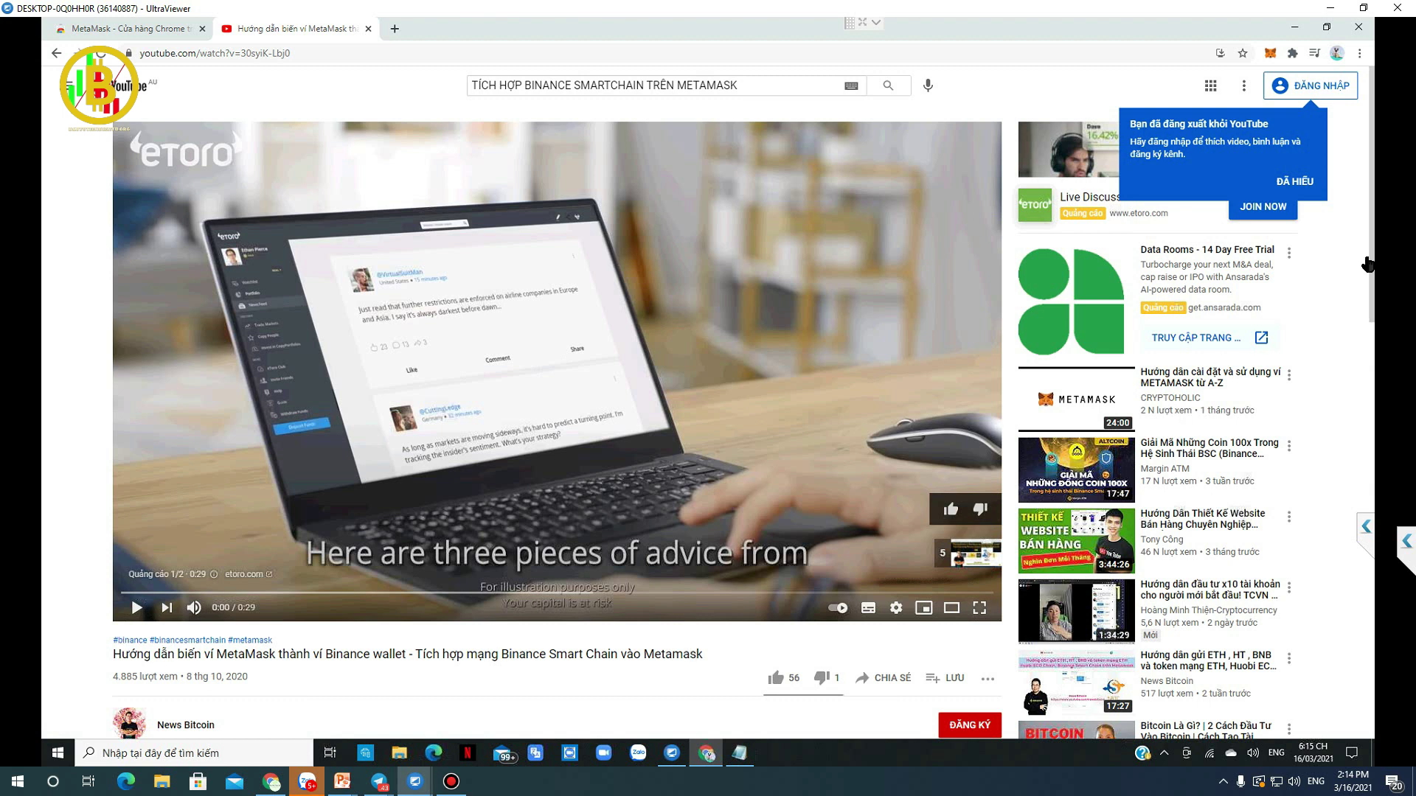
scroll(546, 648, down, 2)
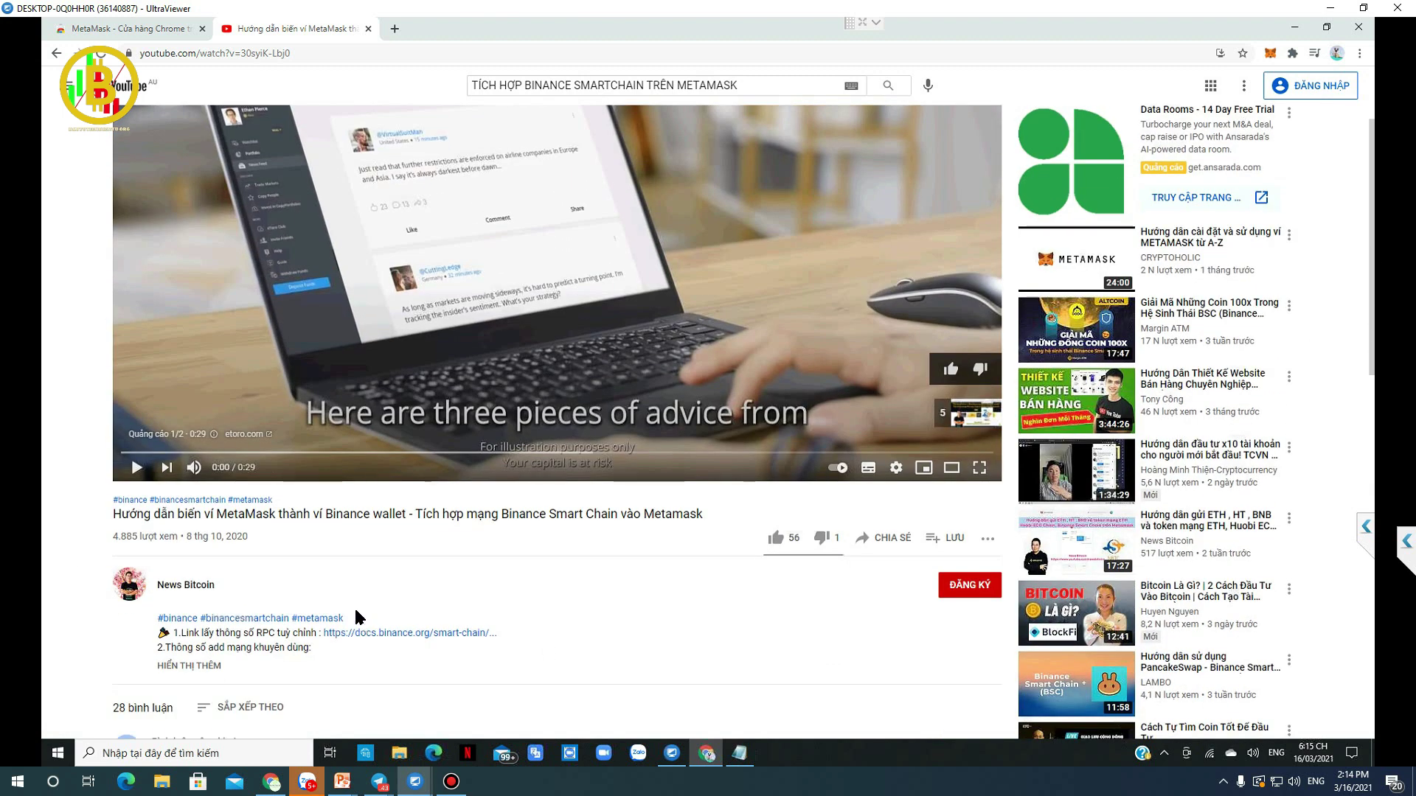
scroll(639, 470, down, 2)
click(214, 542)
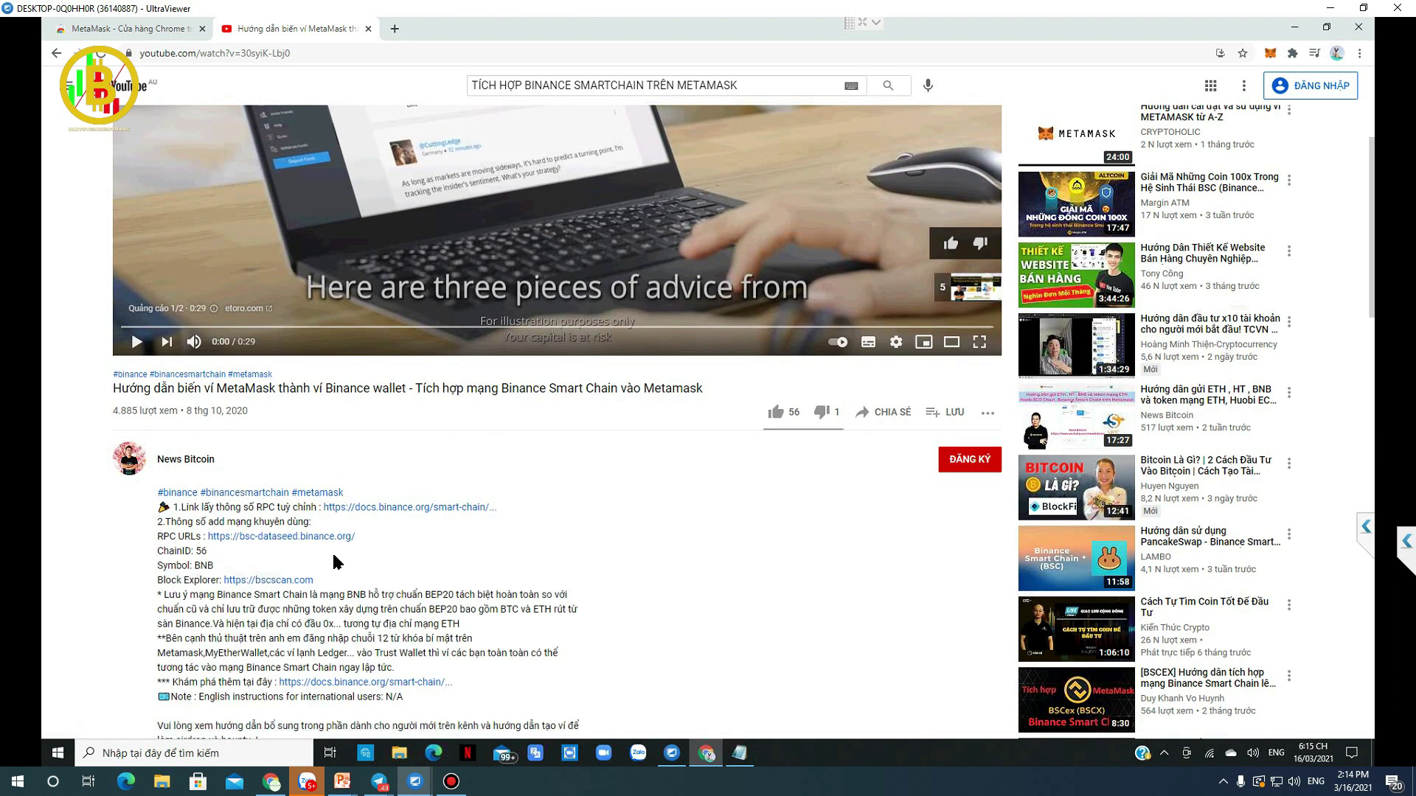
drag(354, 536, 258, 543)
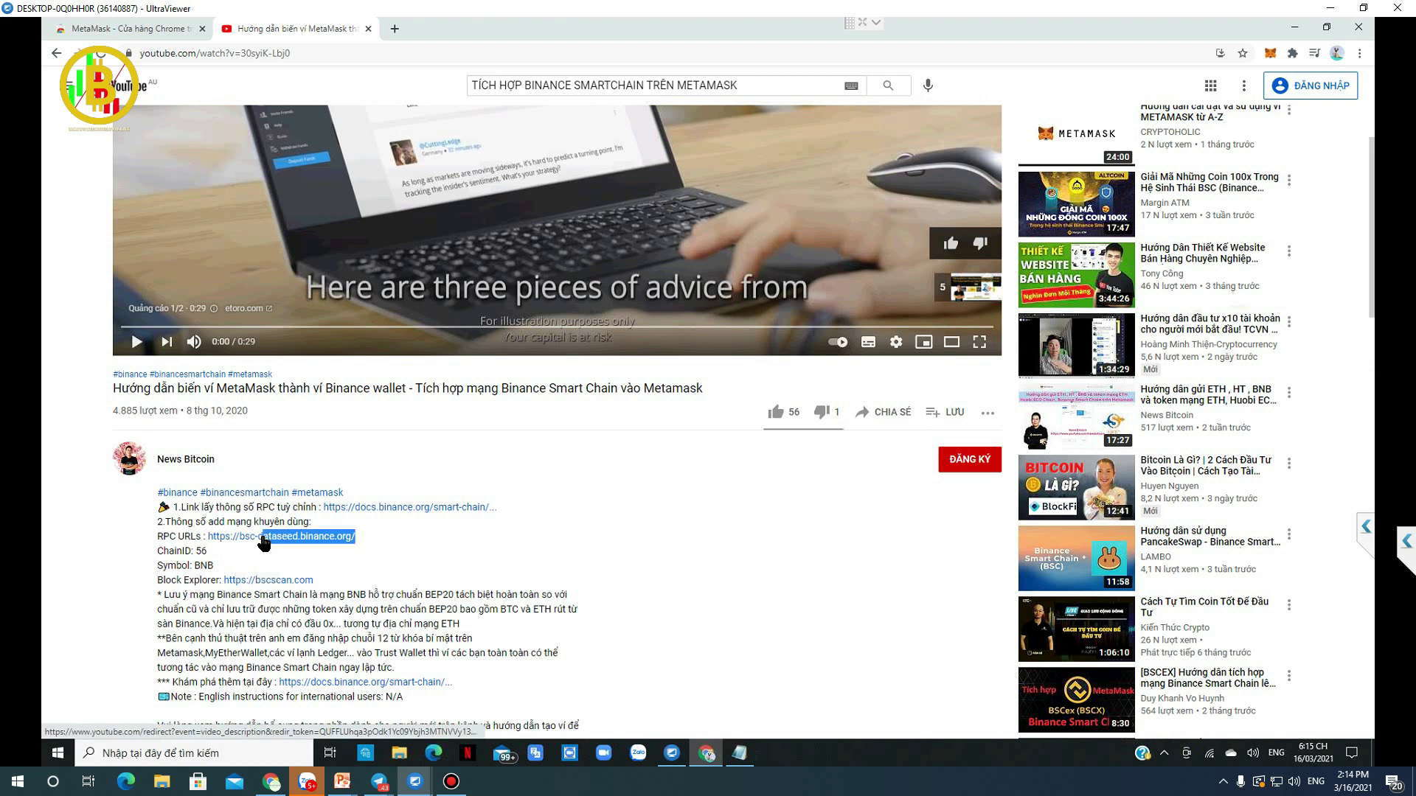
click(376, 544)
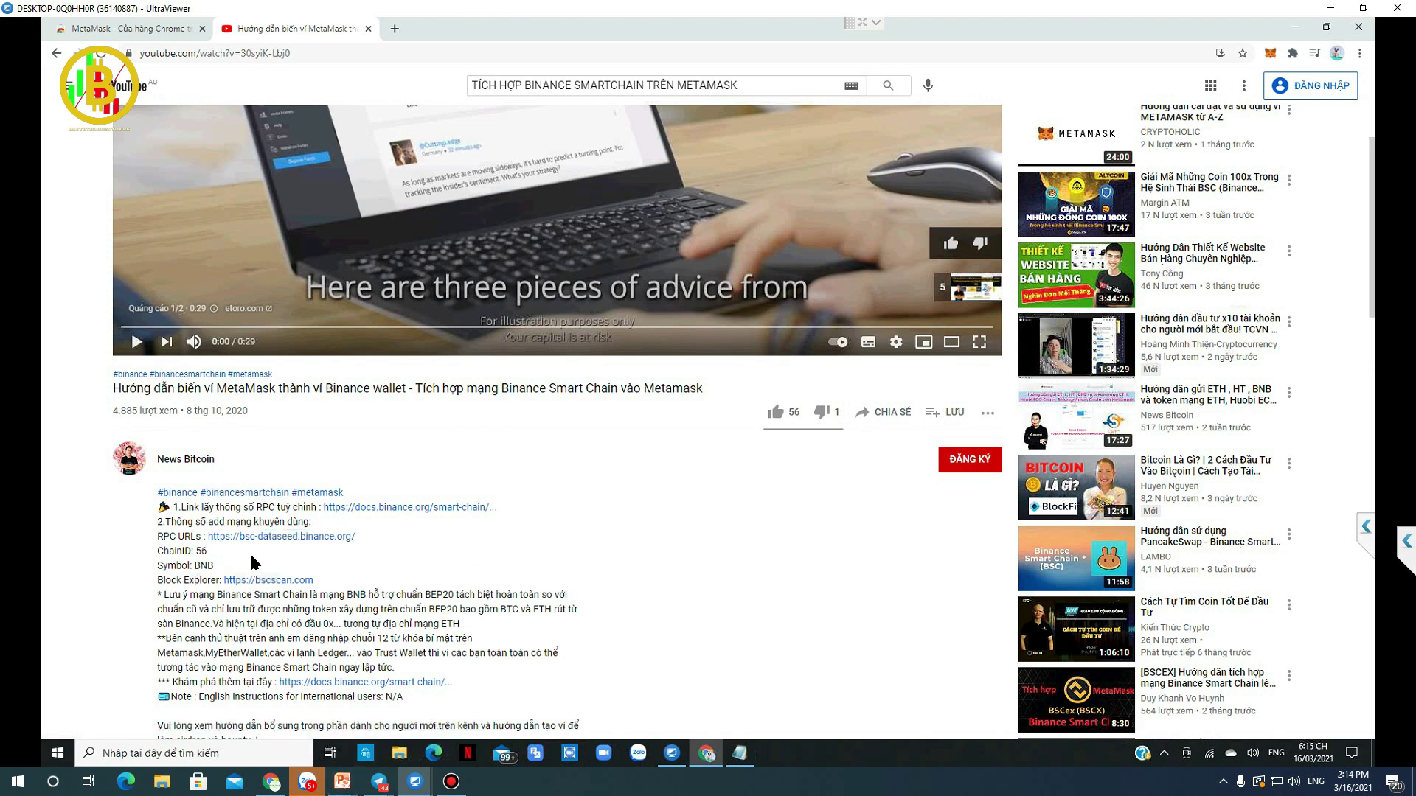
Copy the video's web address and switch to the local Chrome window
right_click(316, 53)
key(ctrl+c)
click(358, 126)
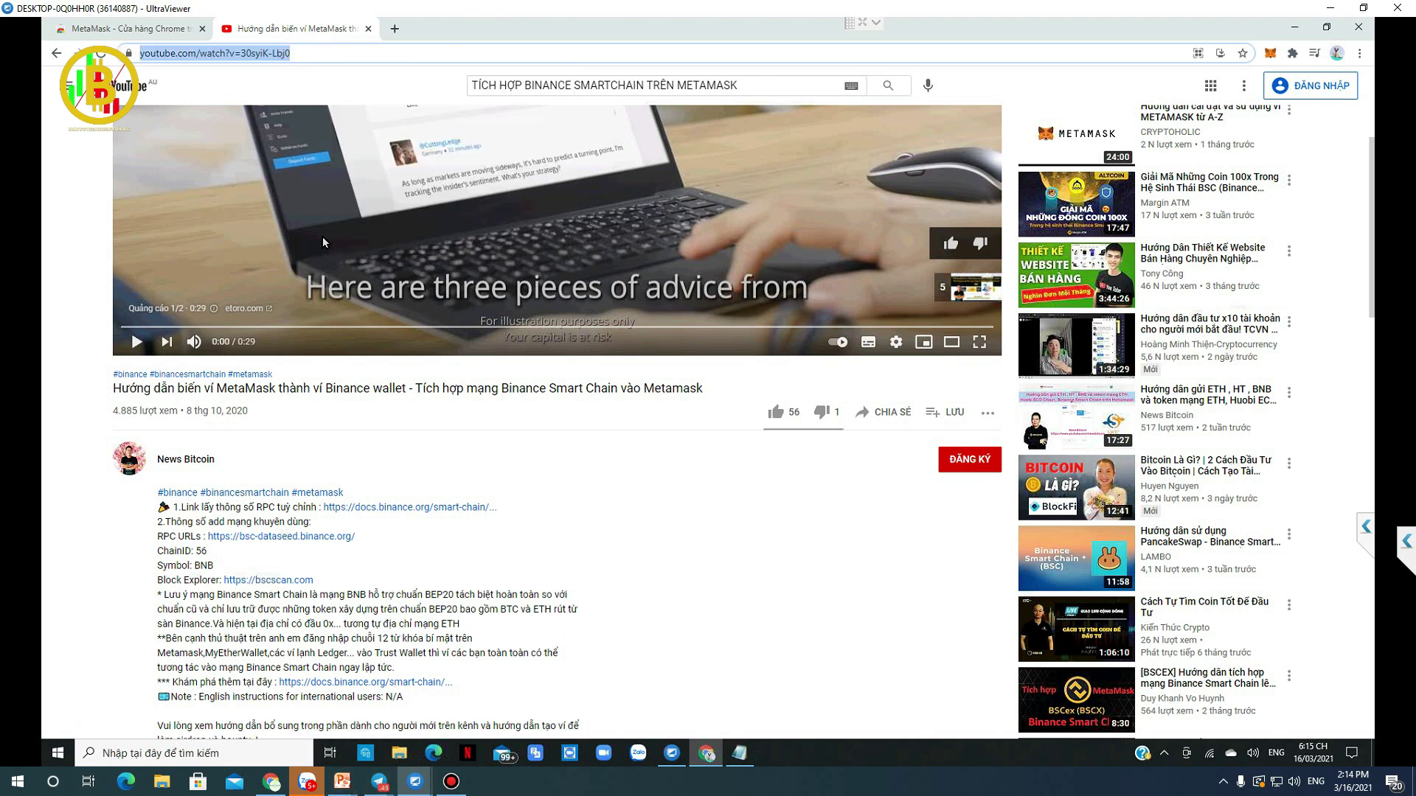
click(271, 782)
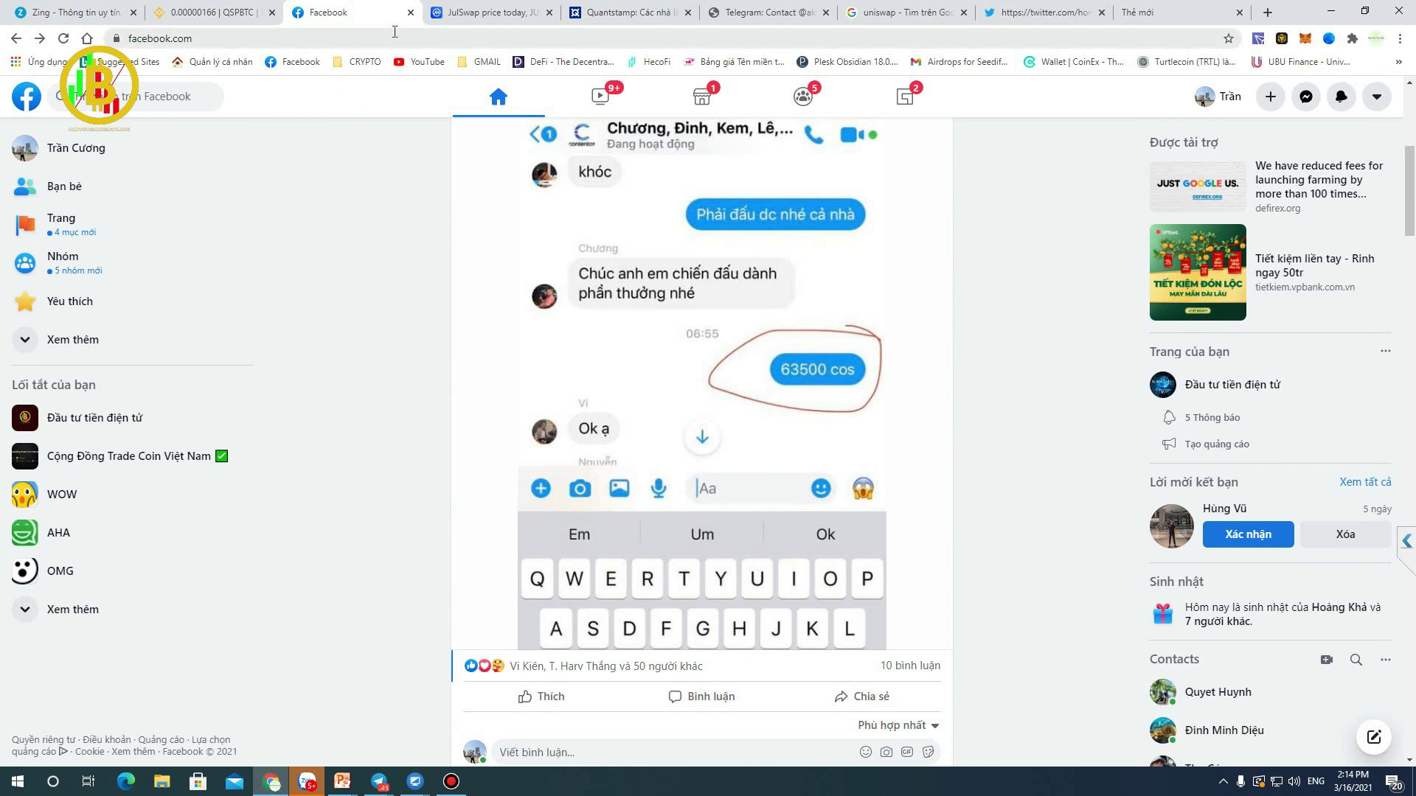
Load the copied tutorial link in the local browser's new tab
click(1170, 12)
click(322, 39)
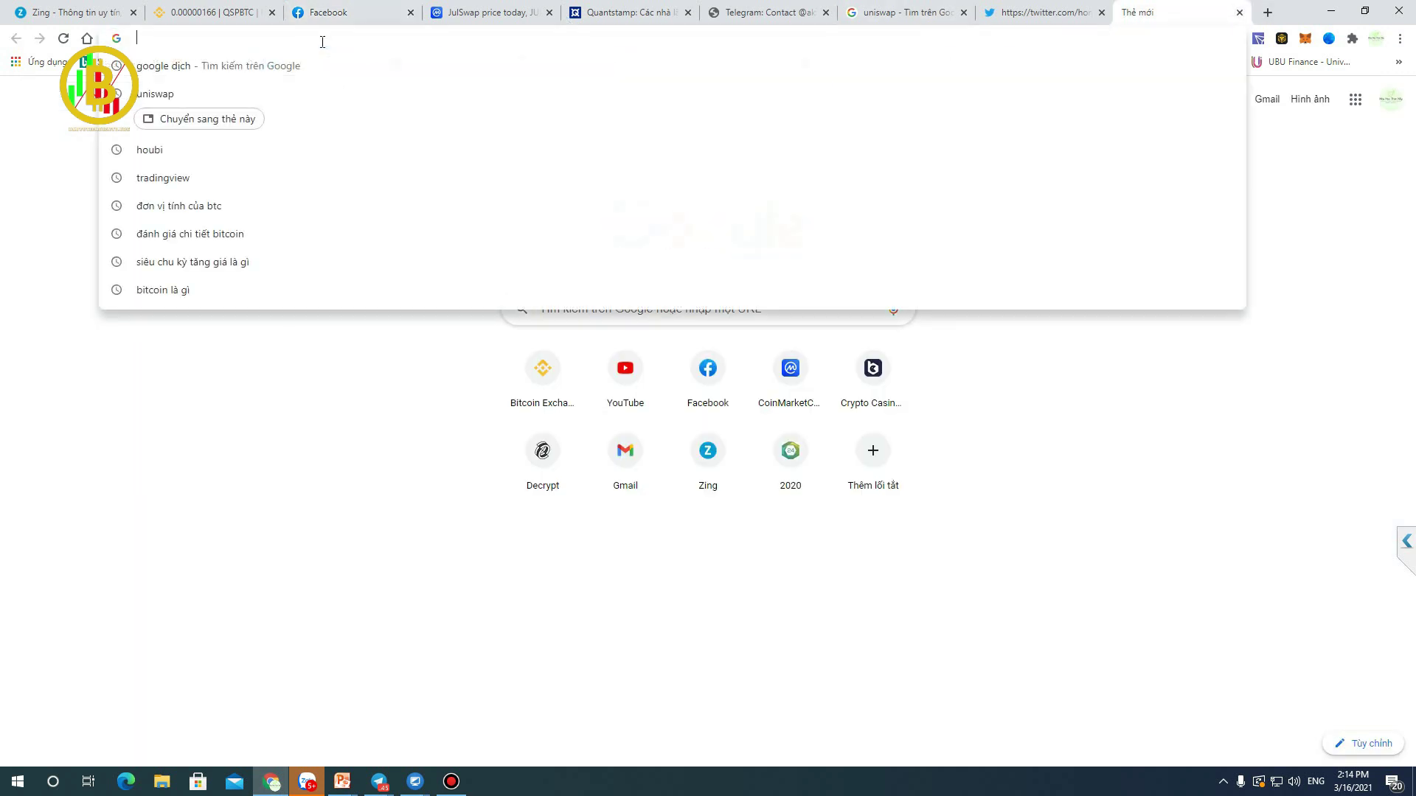
key(ctrl+v)
key(Return)
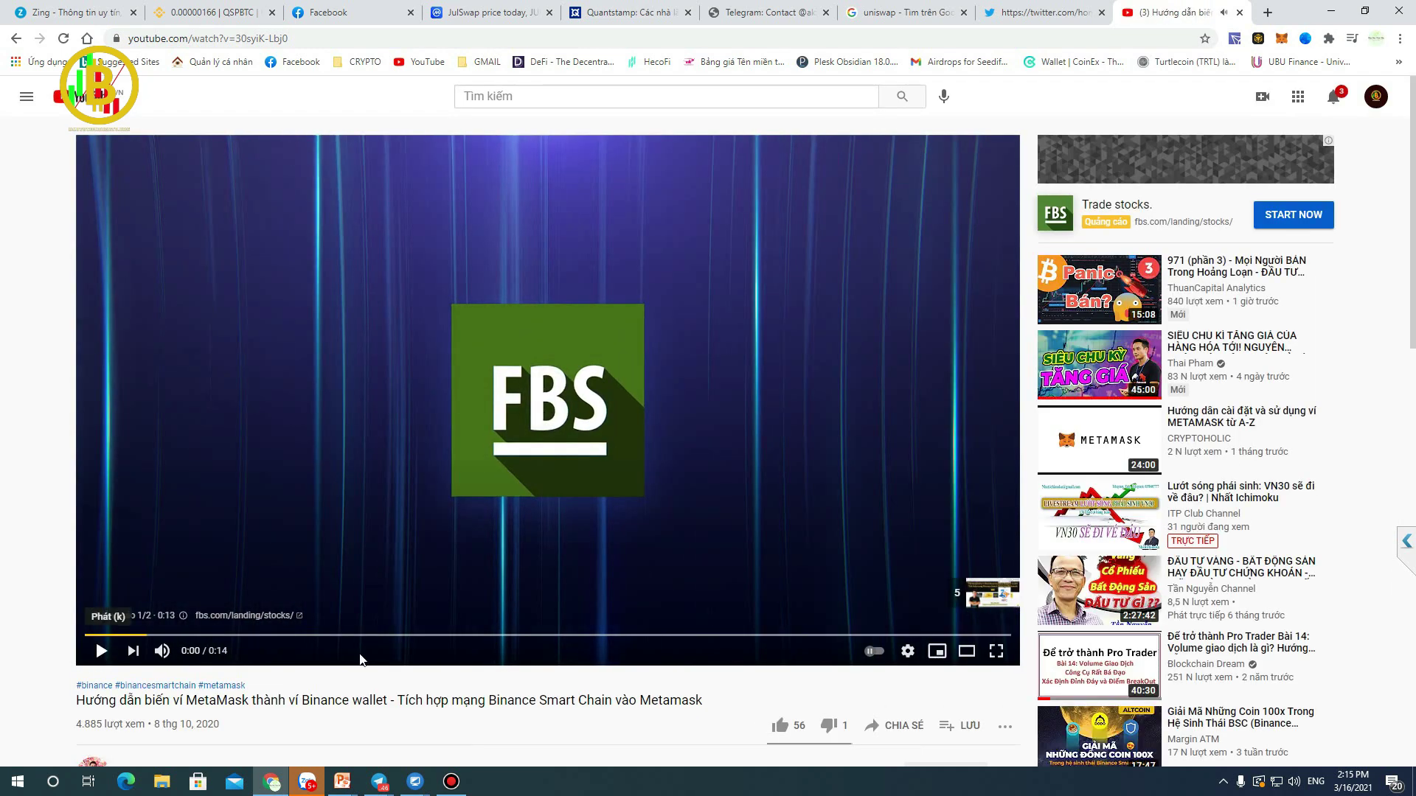
scroll(588, 398, down, 5)
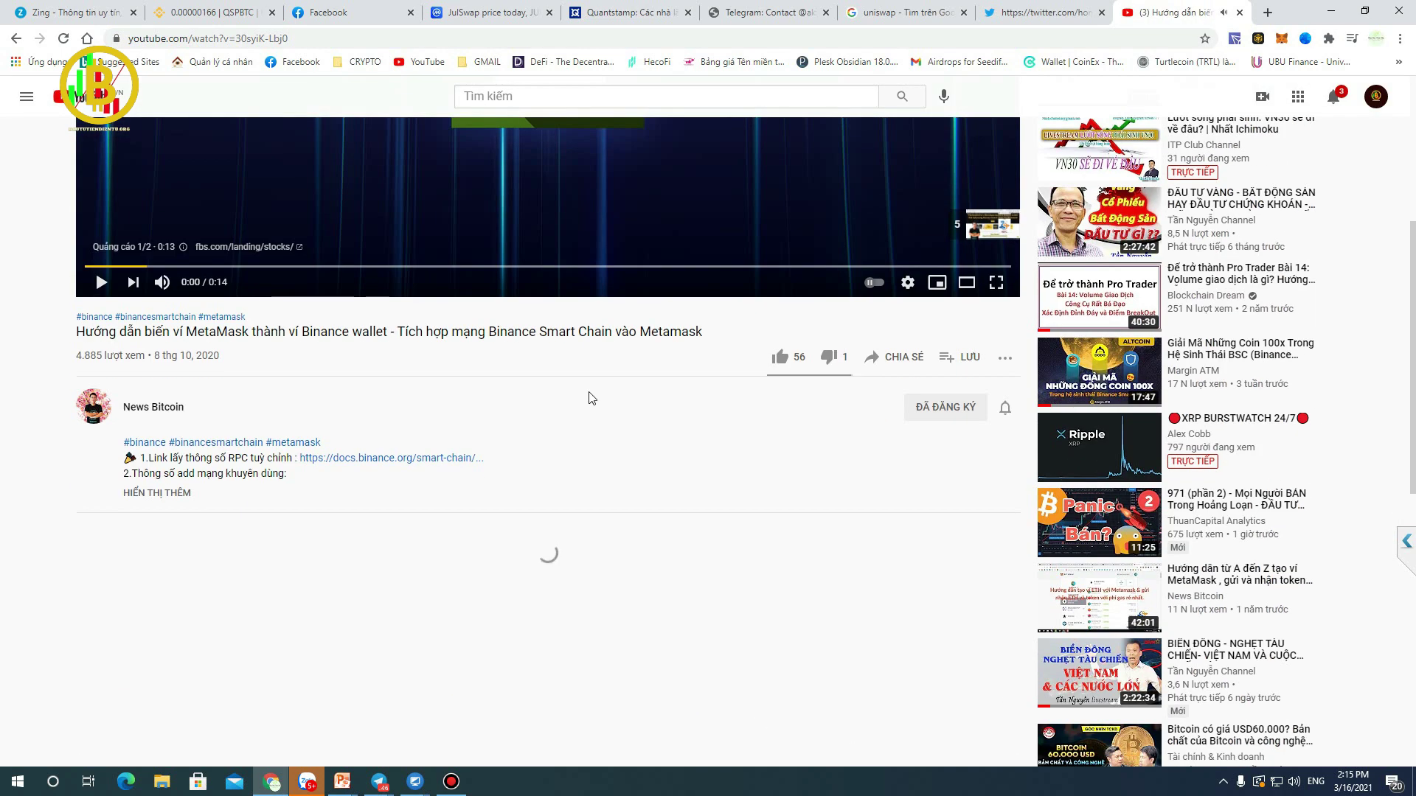
click(177, 494)
drag(334, 488, 177, 488)
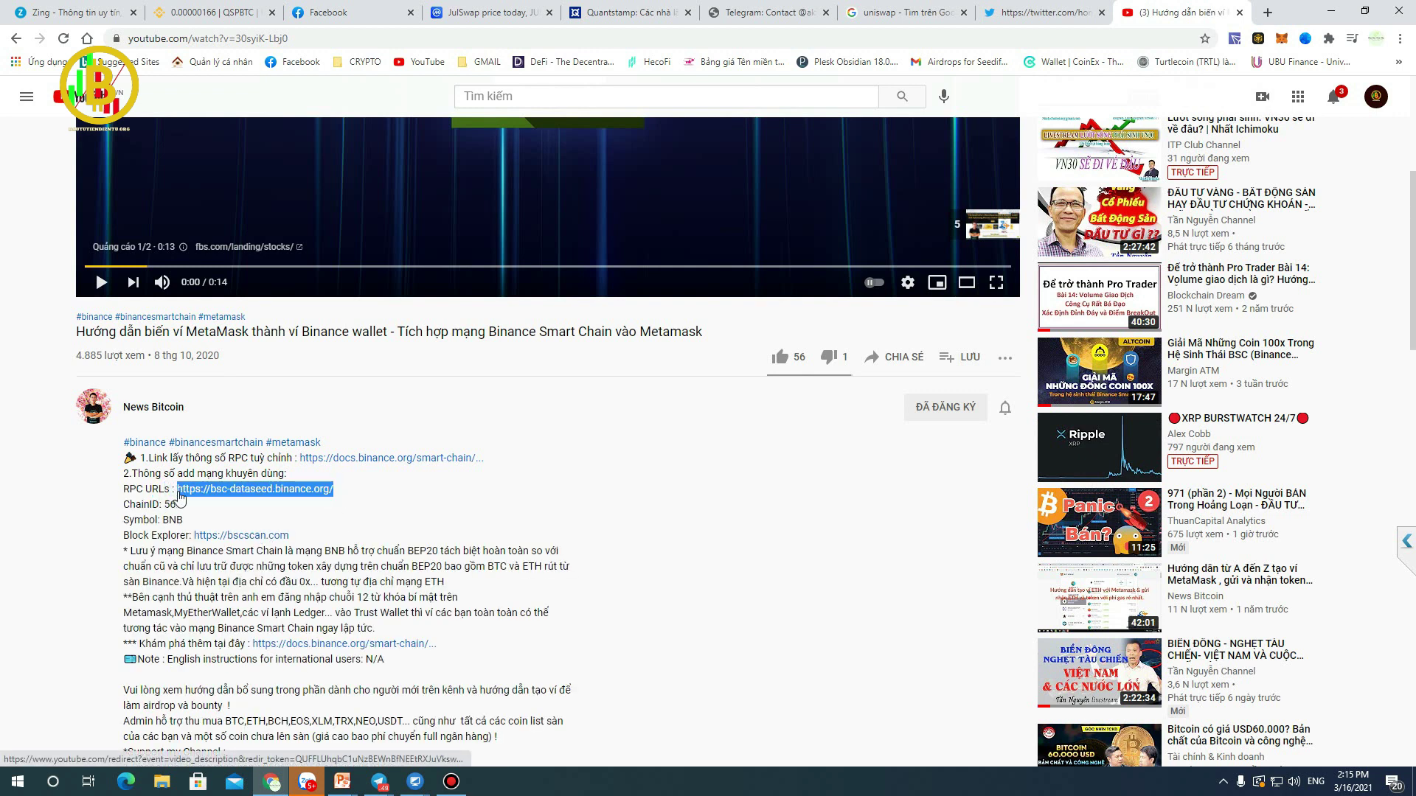
right_click(199, 492)
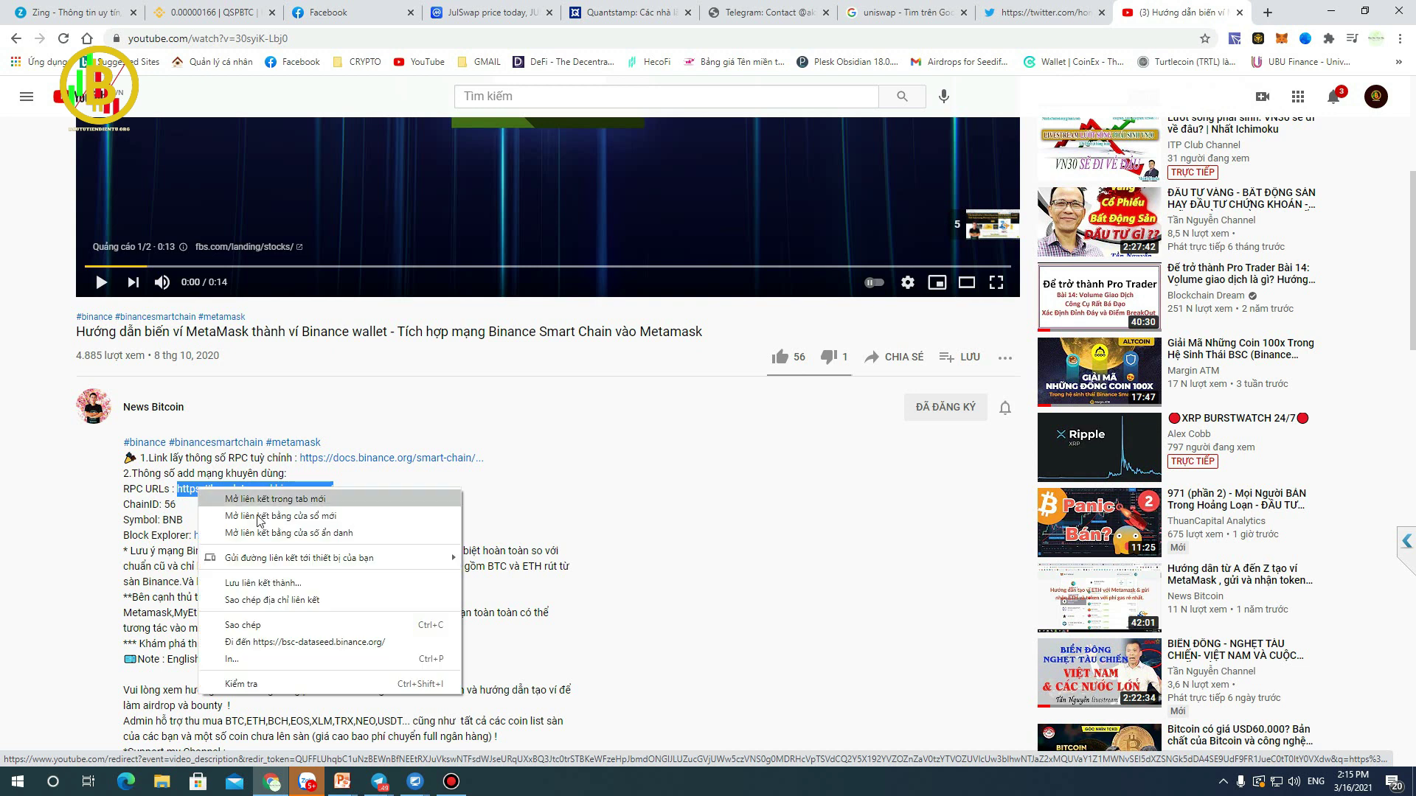
click(291, 624)
mouse_move(415, 781)
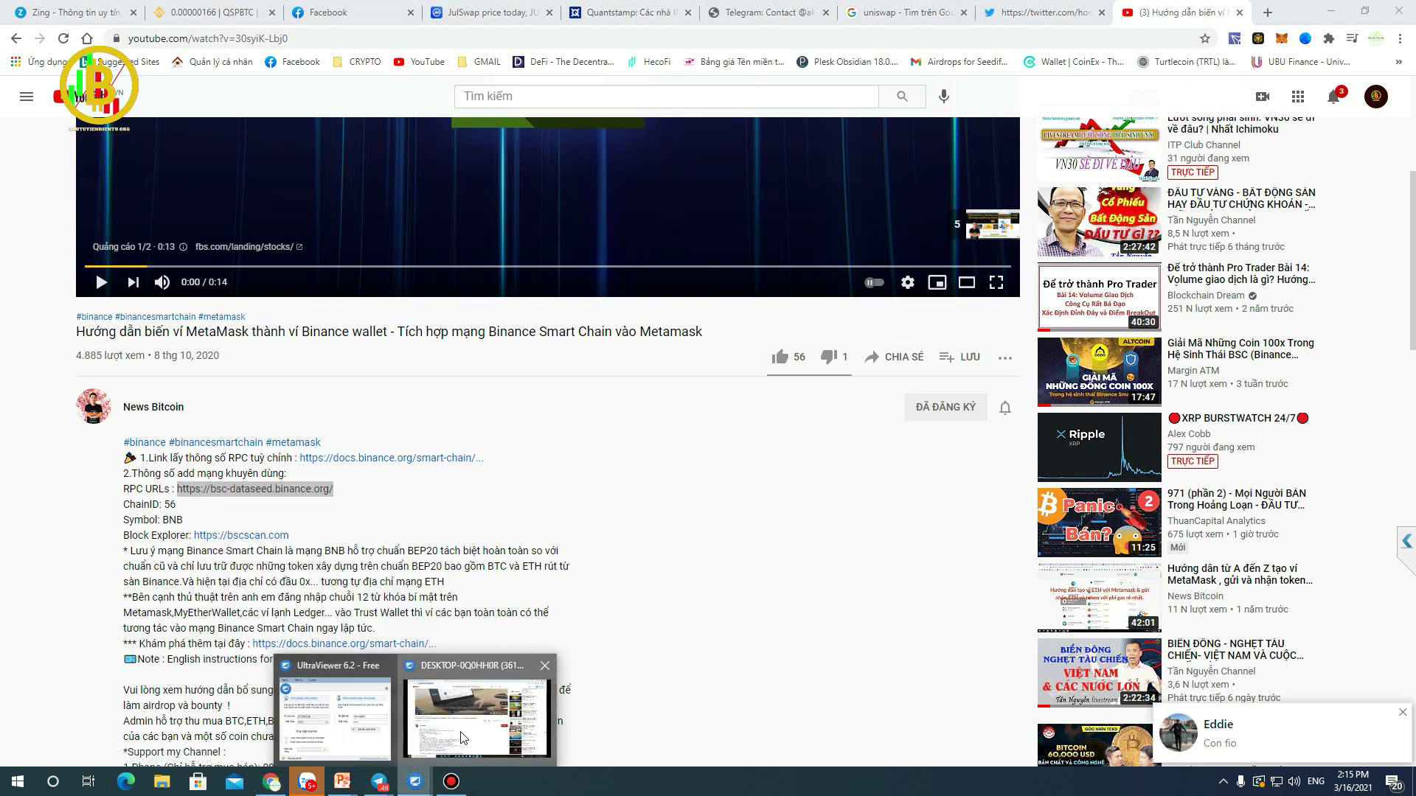
click(483, 704)
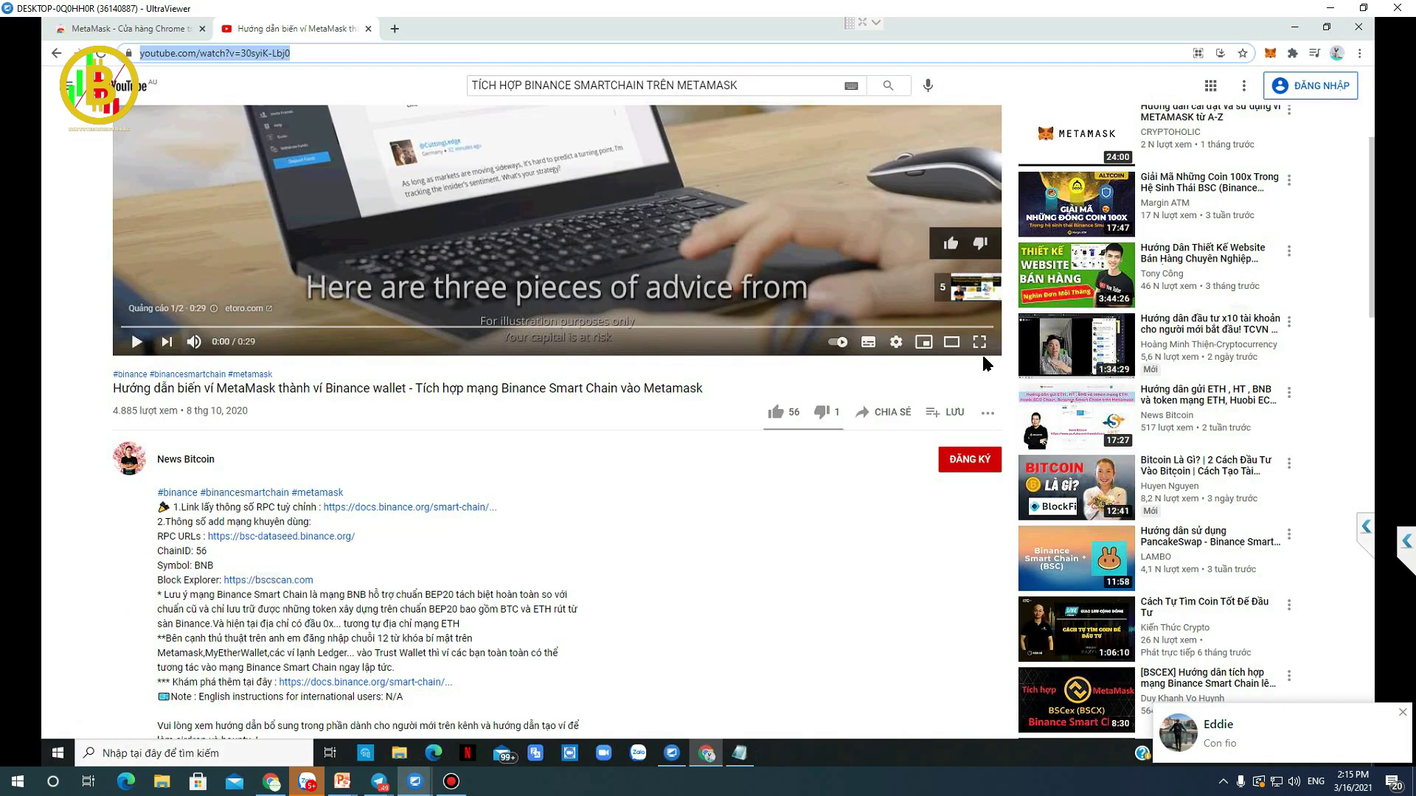
Start a custom network named 'Binance Smart Chain' and paste the bsc-dataseed RPC URL
click(1270, 53)
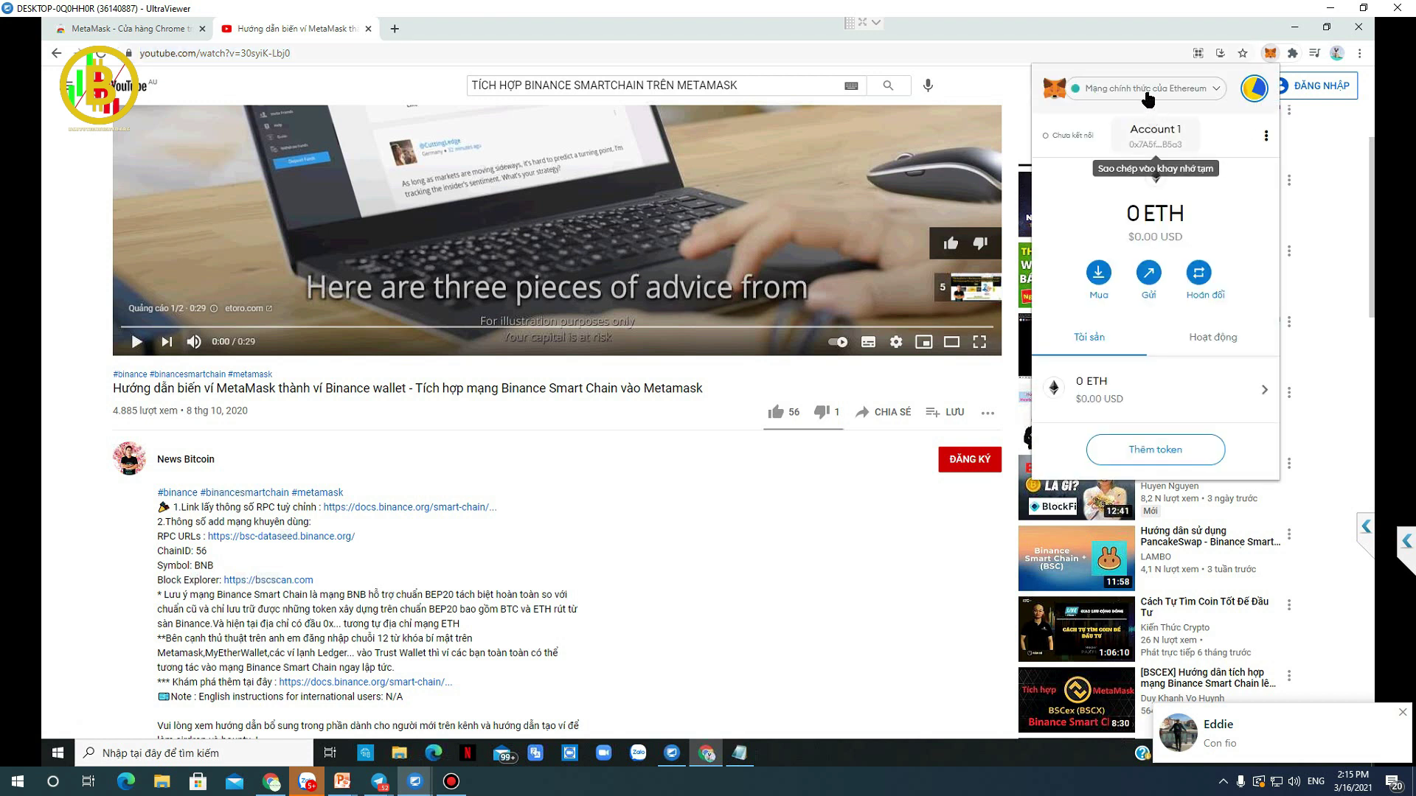
click(1144, 93)
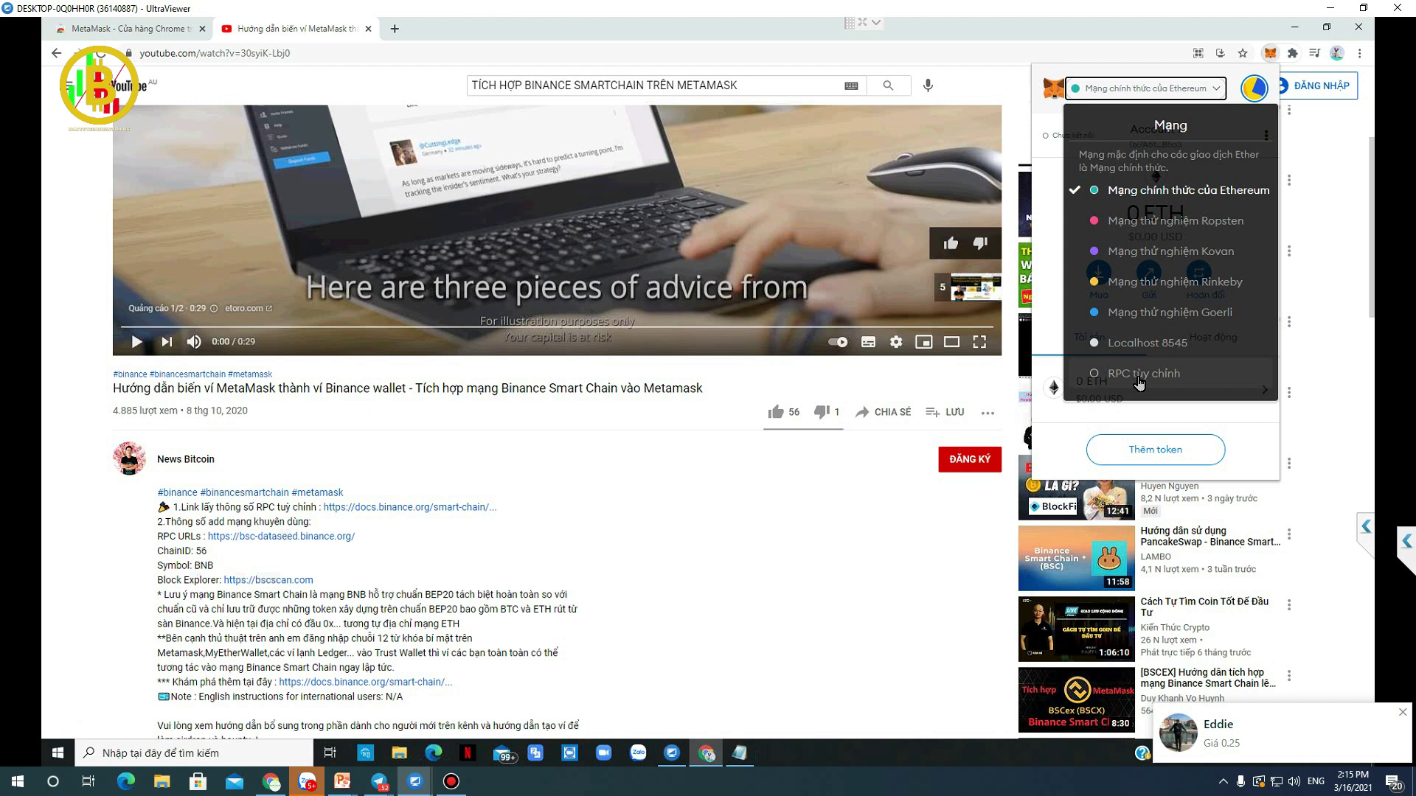
click(1139, 376)
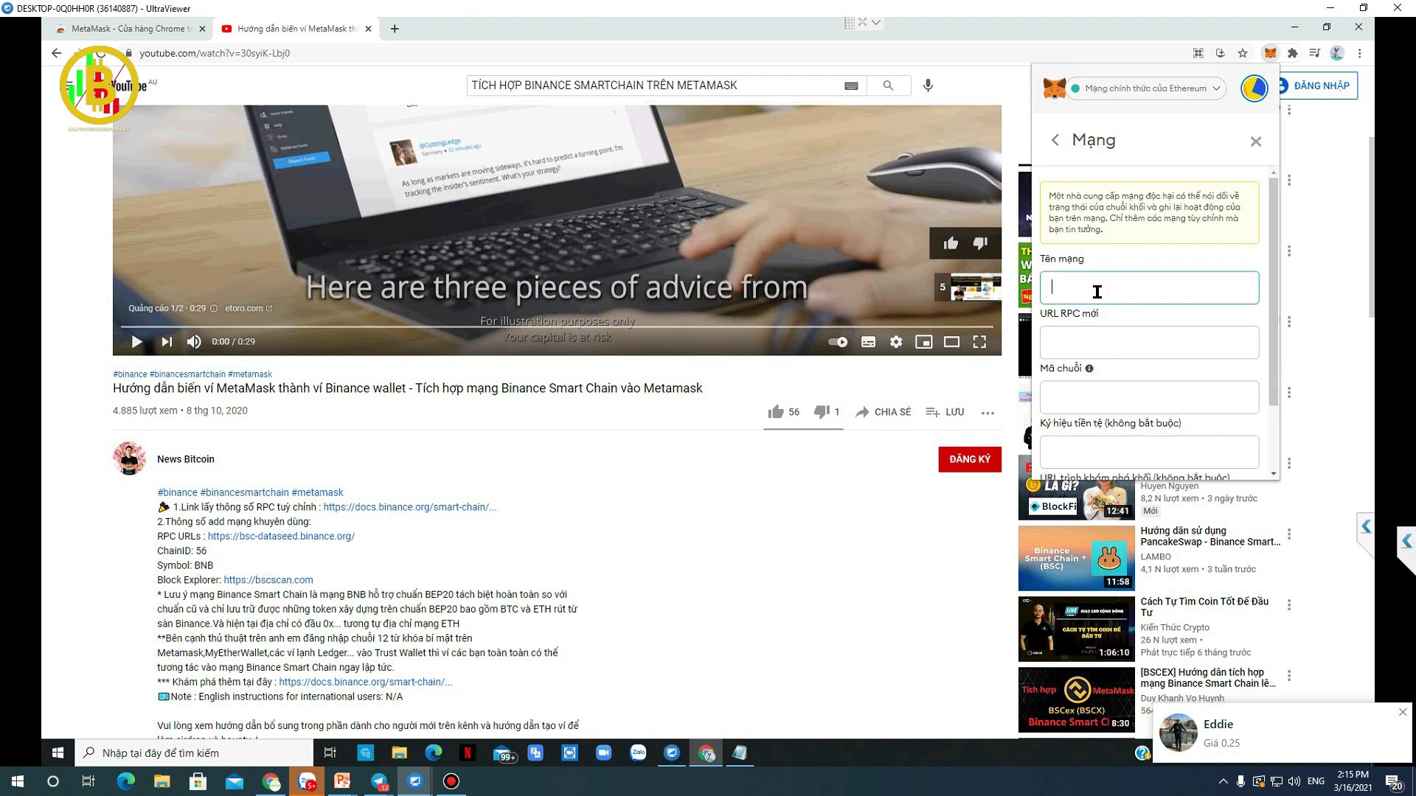
text(B)
key(Tab)
text(i)
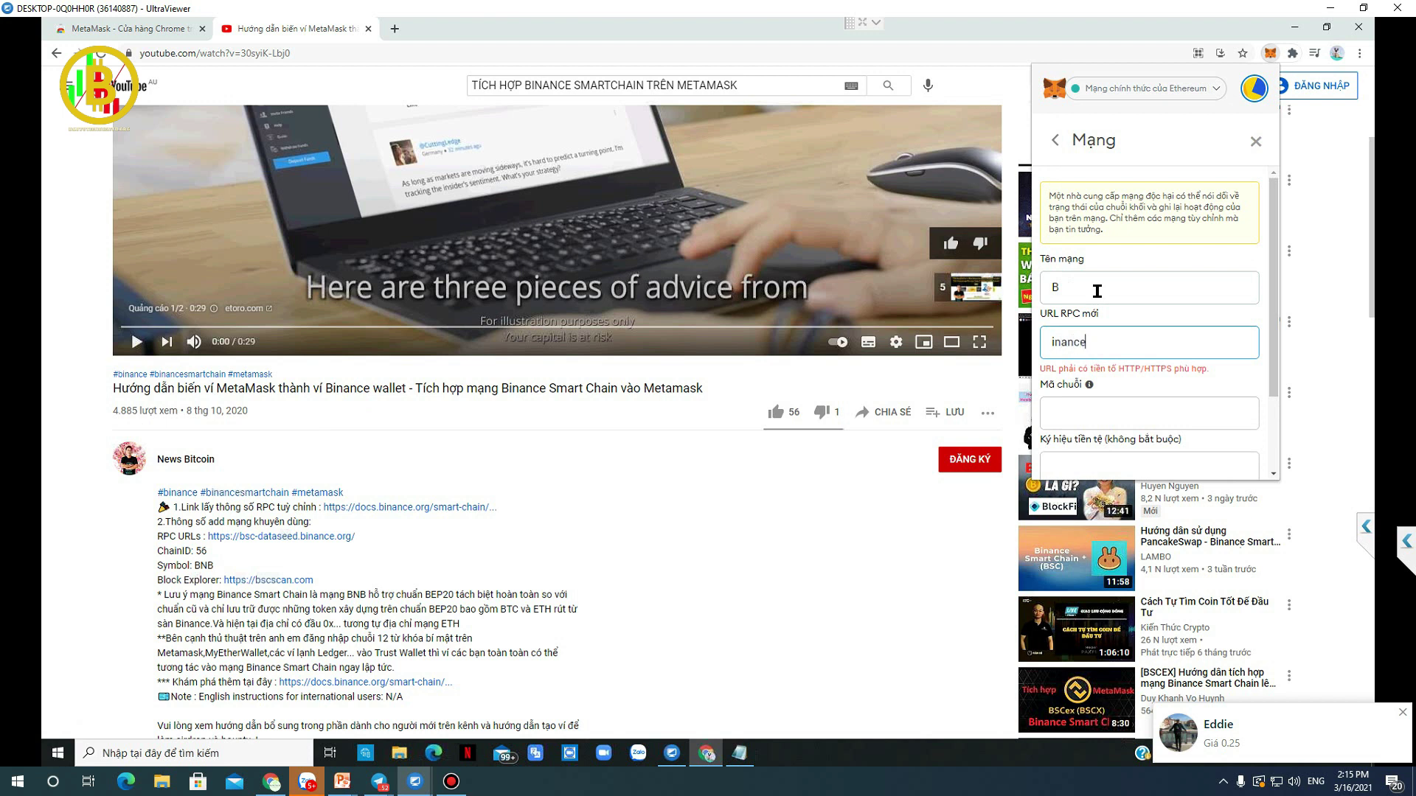
key(BackSpace)
key(BackSpace)
key(BackSpace)
key(BackSpace)
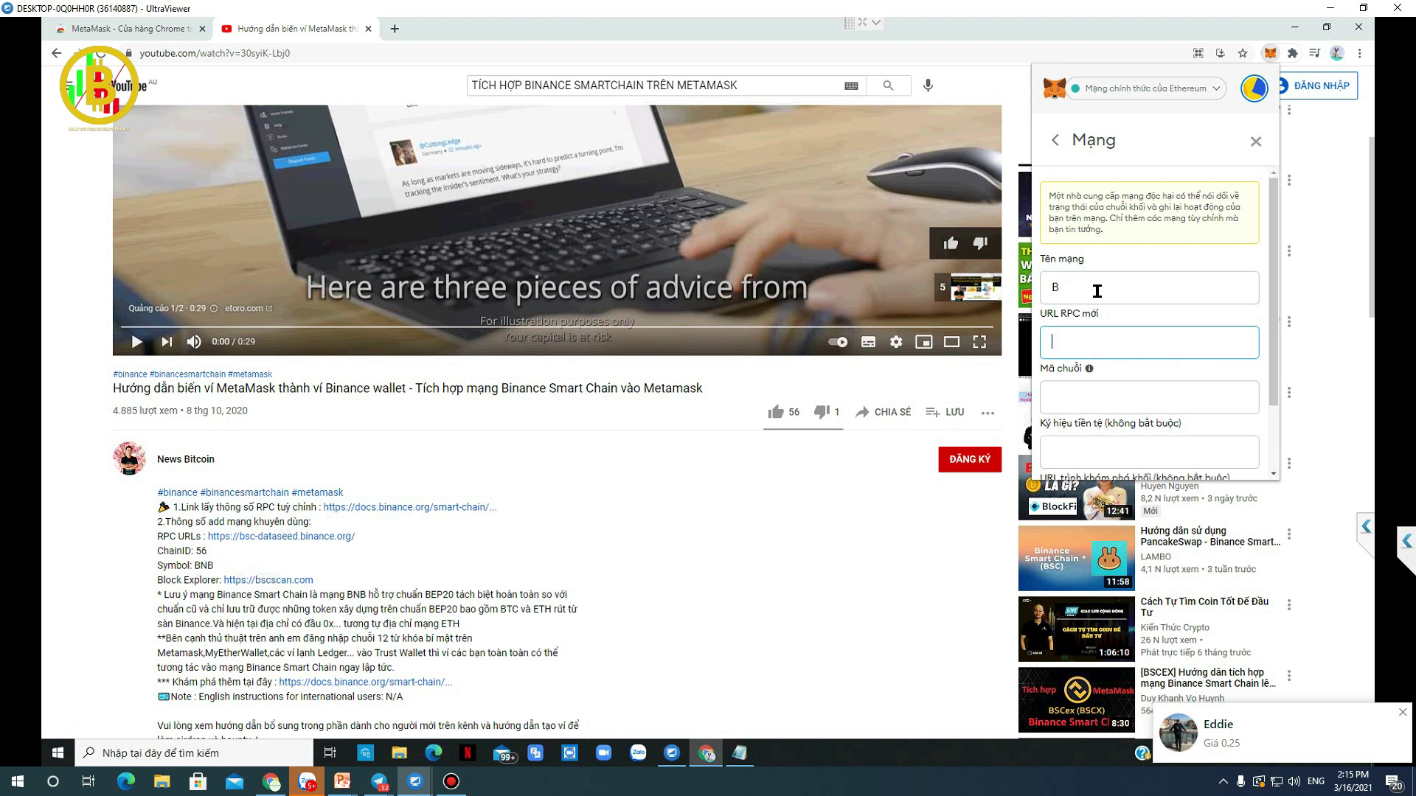
key(ctrl+v)
click(1111, 290)
text(inance)
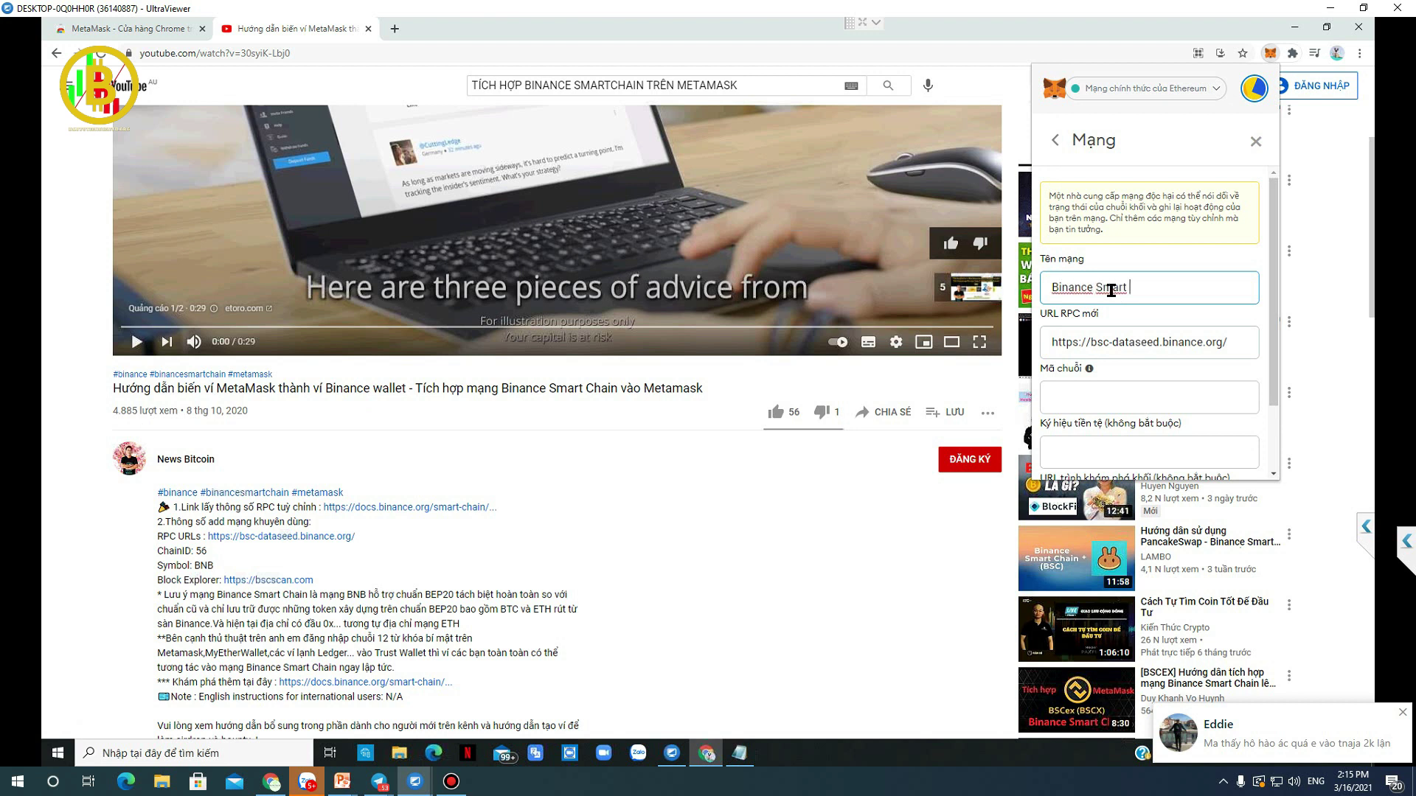
text( Smart Chain)
Enter chain ID 56 and currency symbol BNB
click(1114, 397)
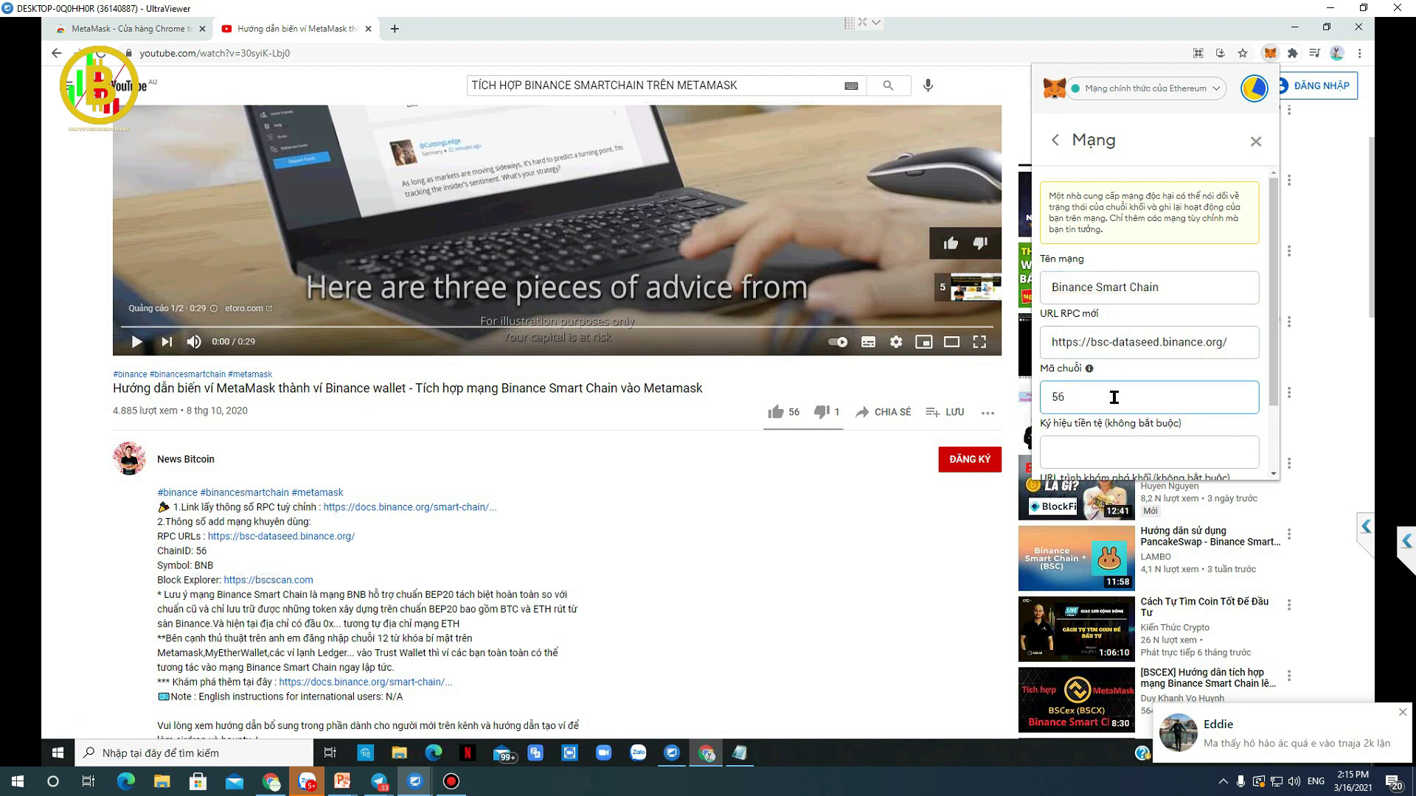
click(1092, 453)
text(BNB)
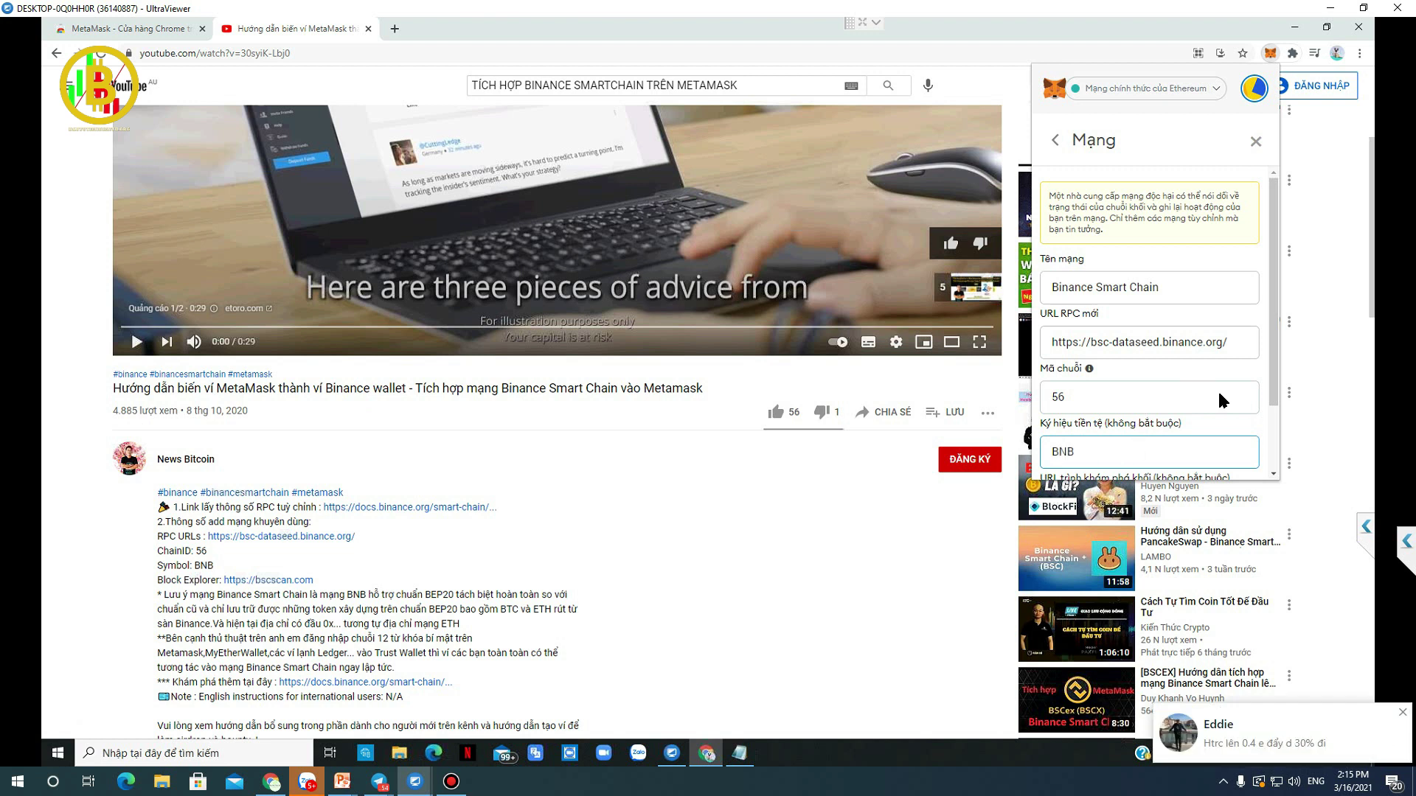
drag(1277, 395, 1248, 482)
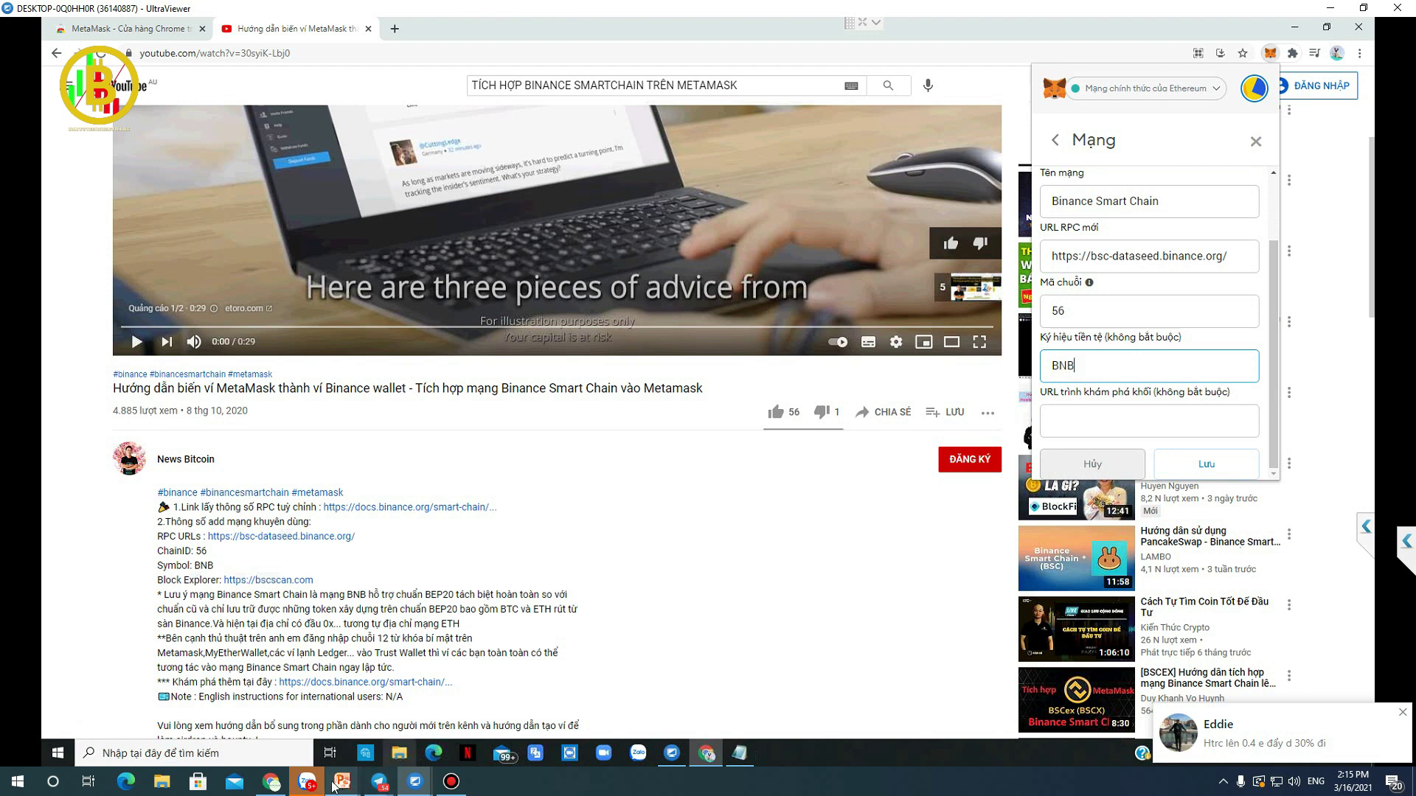
Copy the bscscan explorer link from the tutorial, paste it in, and save the network
click(280, 788)
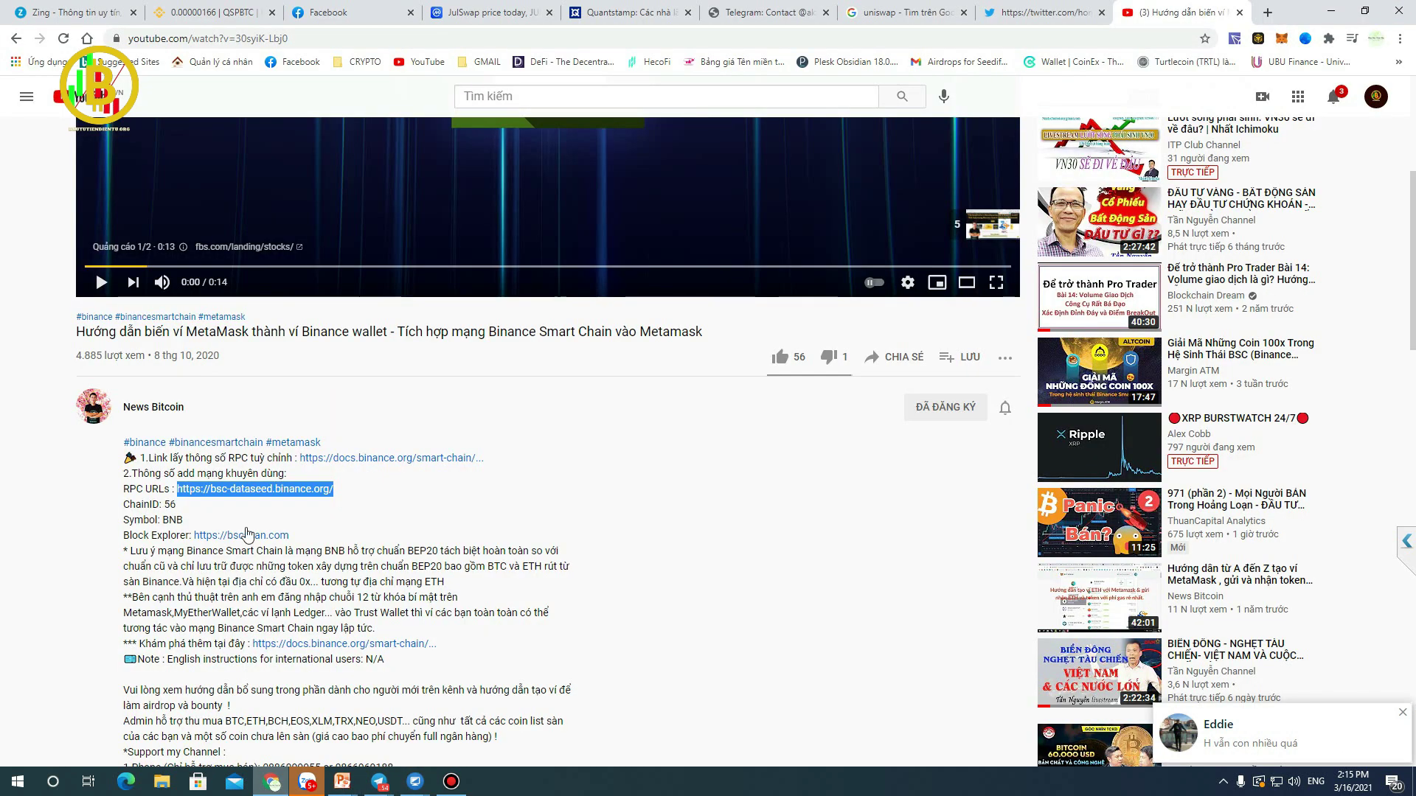
drag(254, 537, 195, 537)
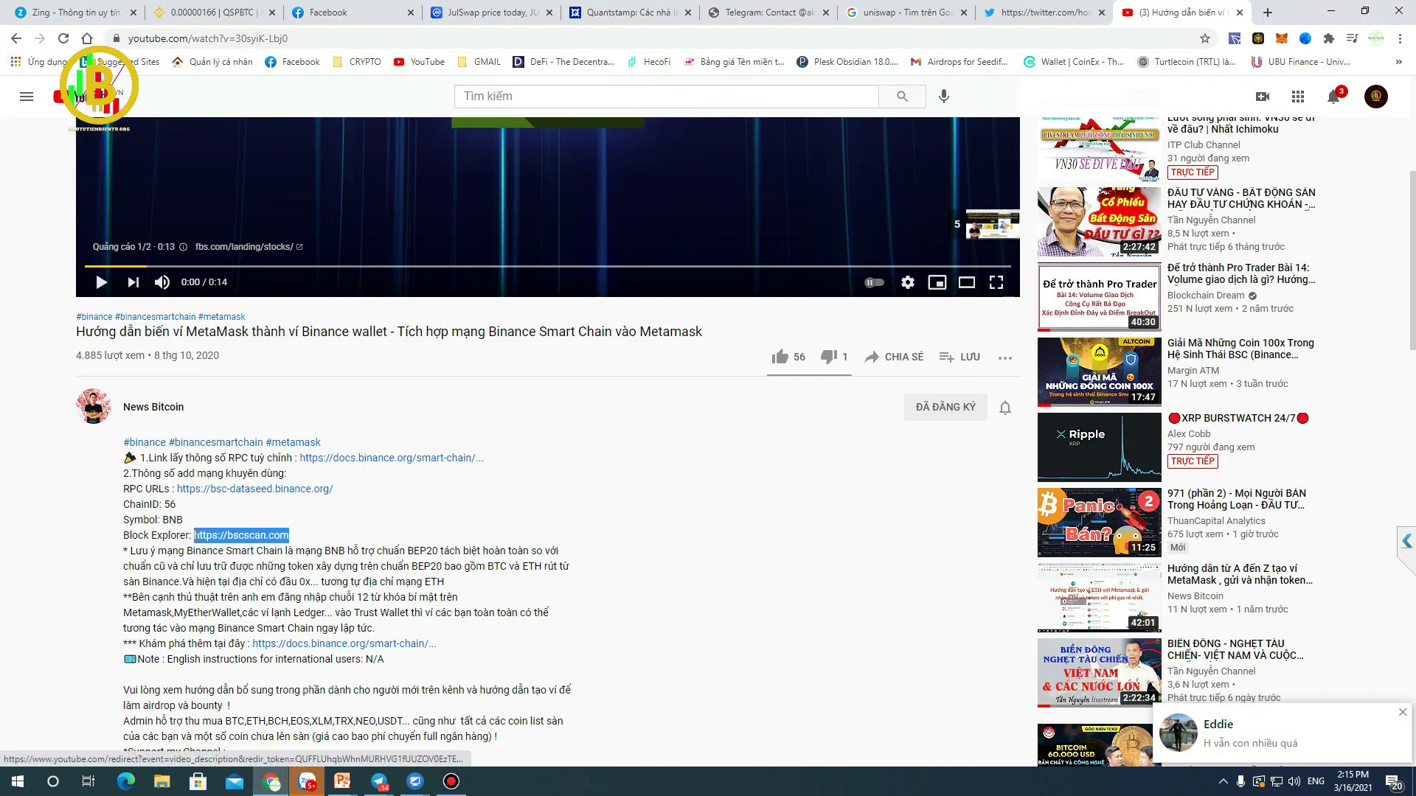
right_click(213, 541)
click(275, 669)
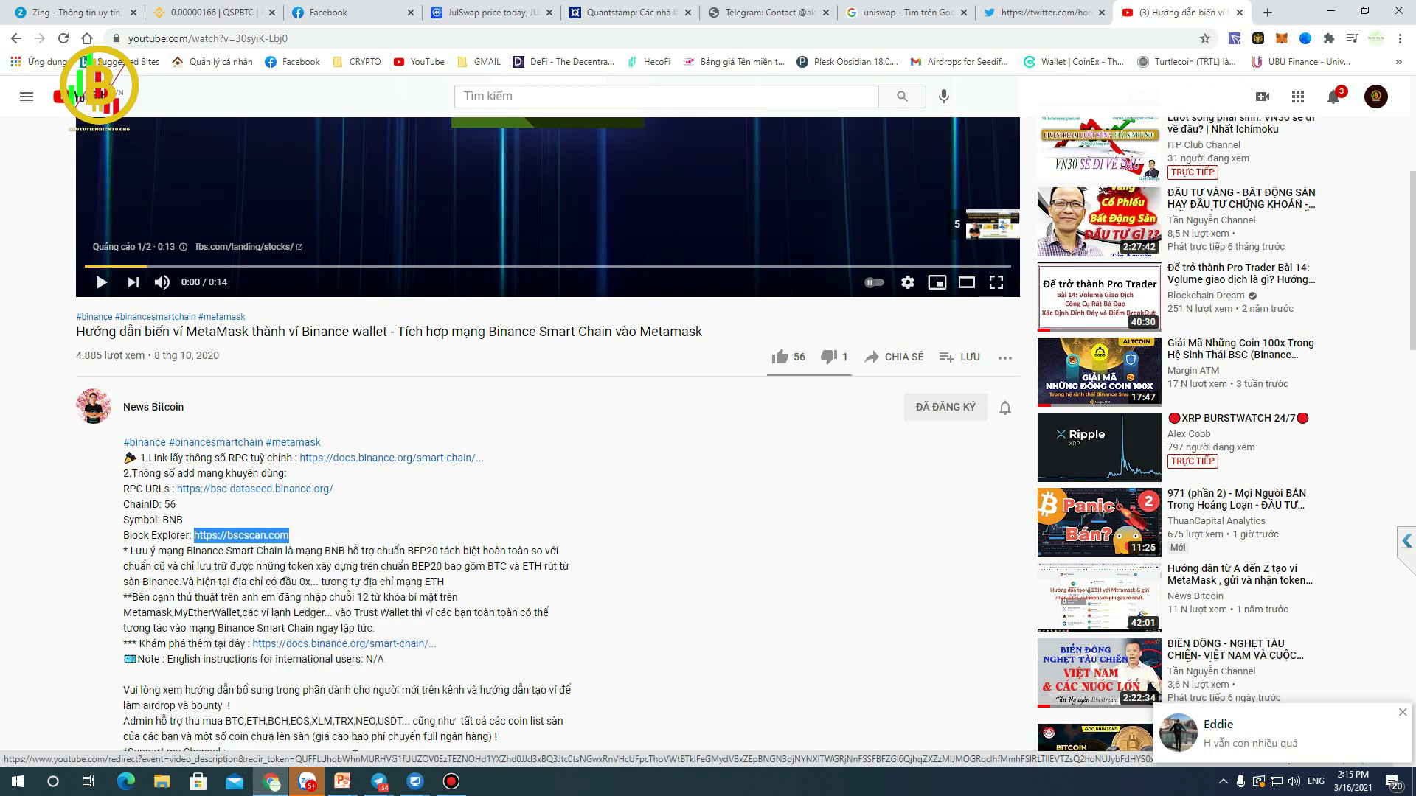
mouse_move(403, 783)
click(487, 751)
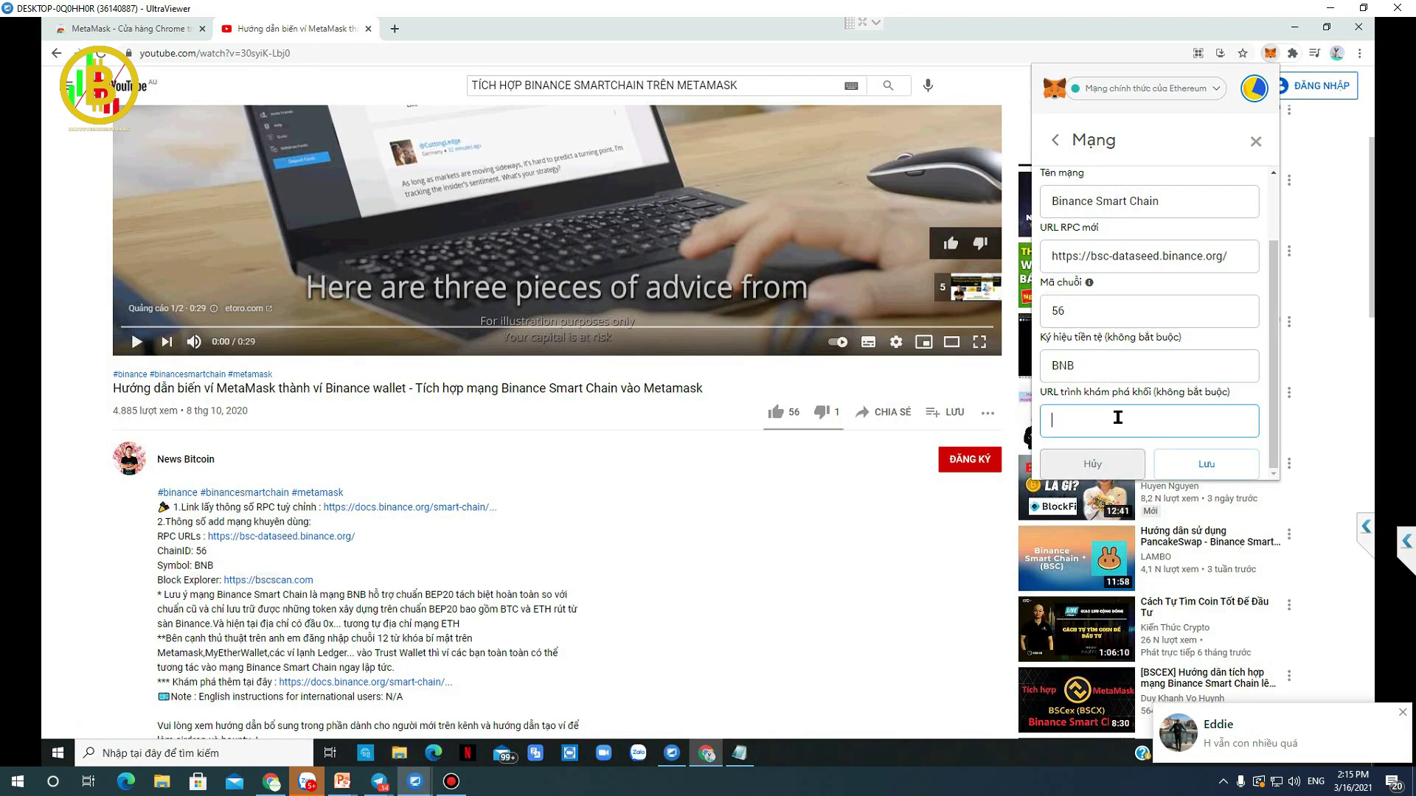
key(ctrl+v)
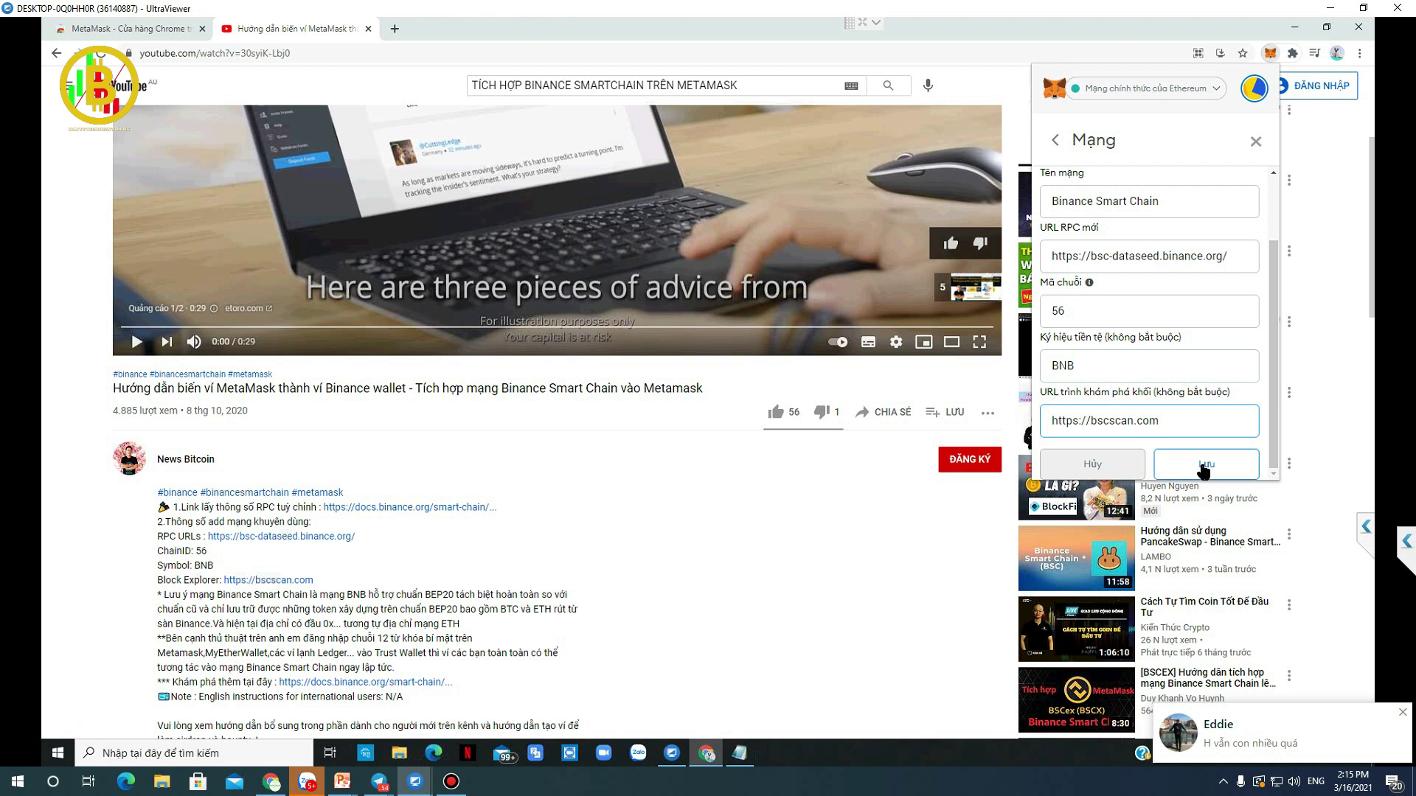
click(1204, 467)
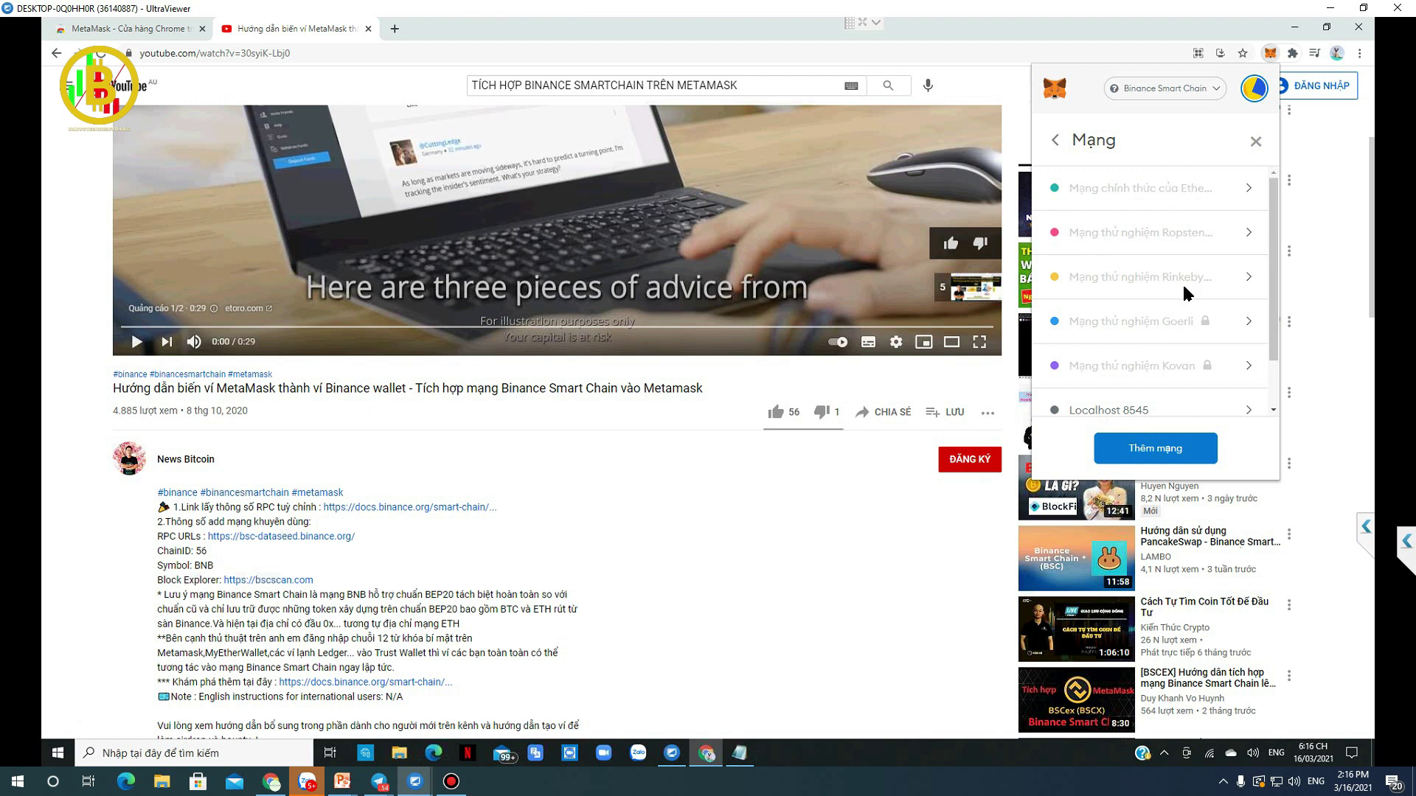
Begin a new custom network named 'Heco Chain', then return to the local tutorial page
click(1164, 451)
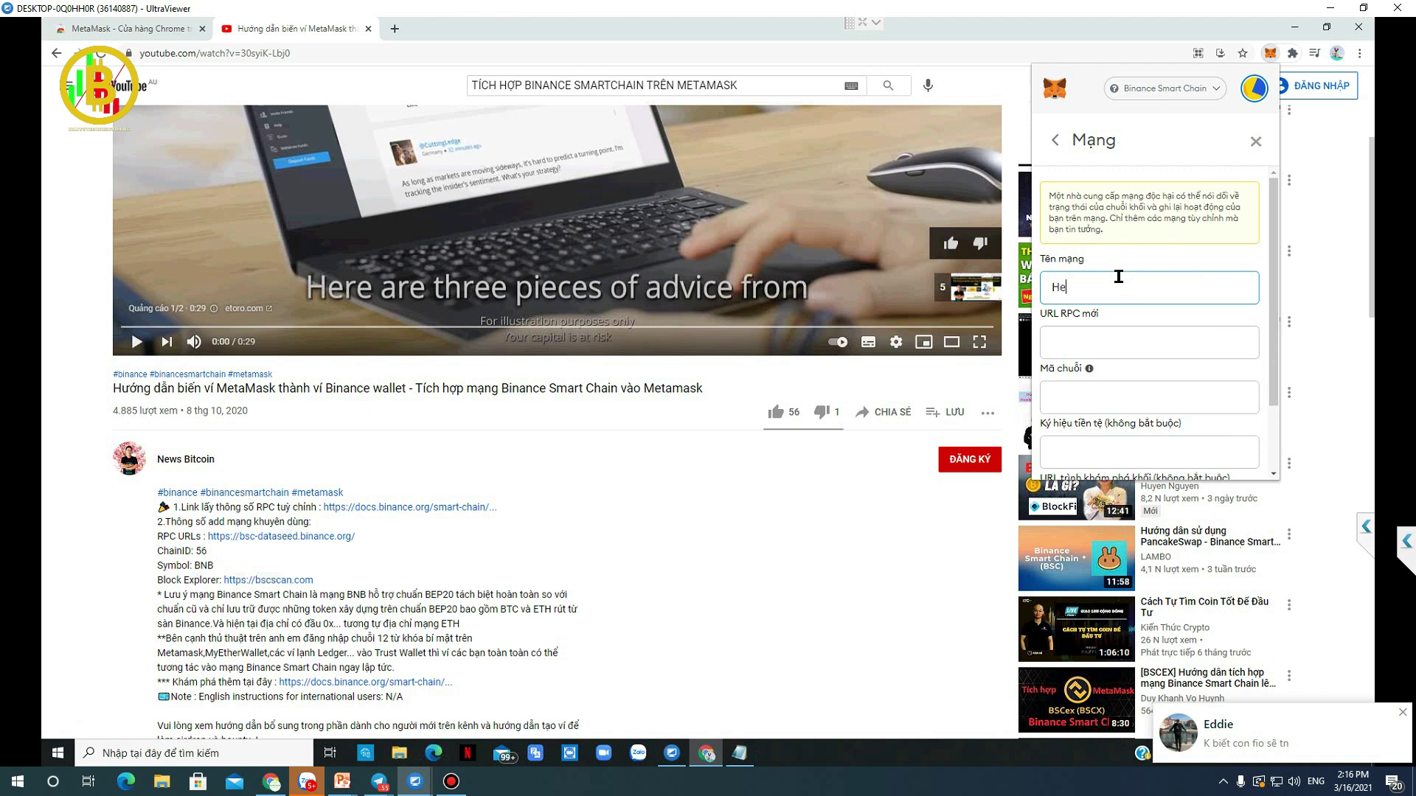
text(Heco Chain)
click(272, 782)
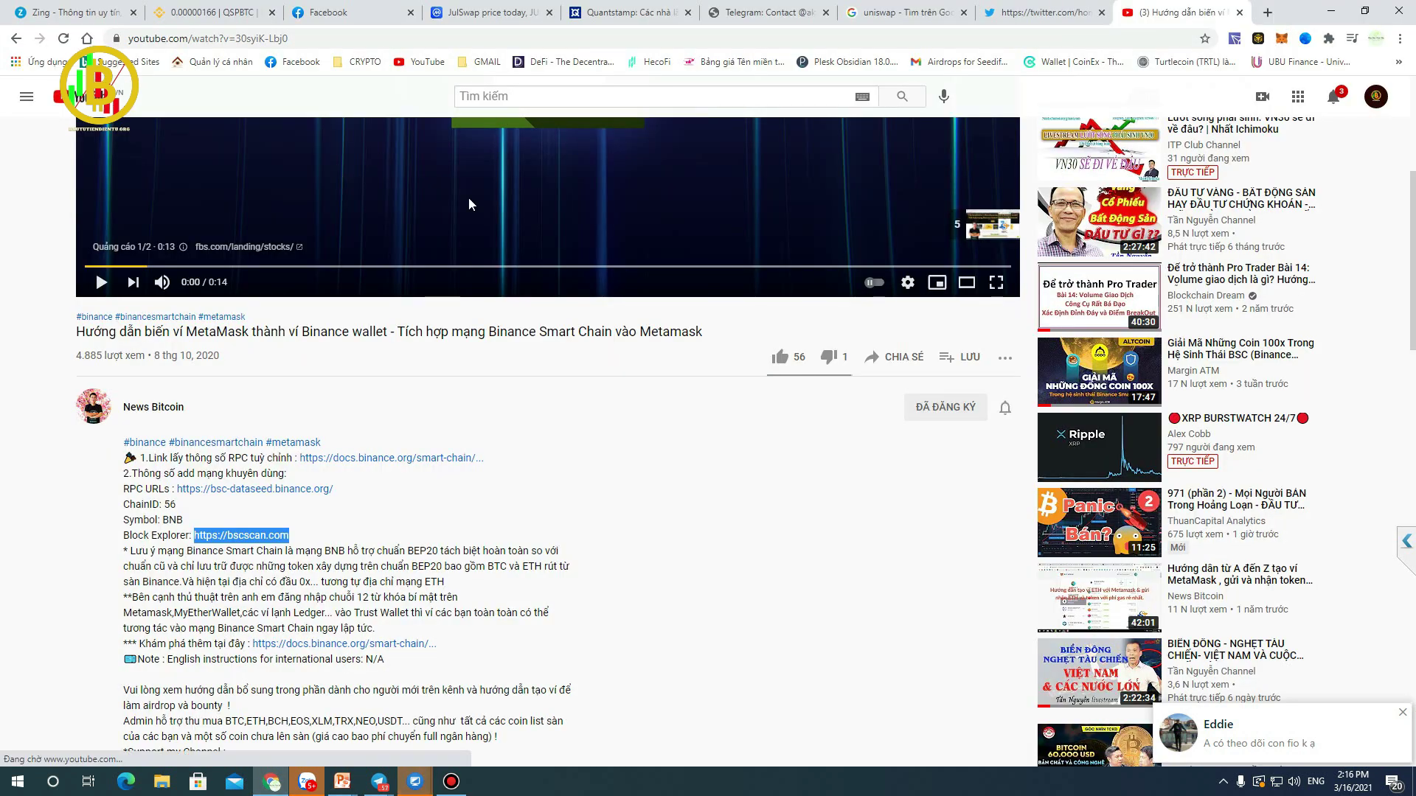
Search YouTube for 'hướng daẫn tích hợp heco chai' and open the Huobi ECO Chain tutorial, paused
scroll(594, 150, up, 5)
click(529, 97)
text(hướng da)
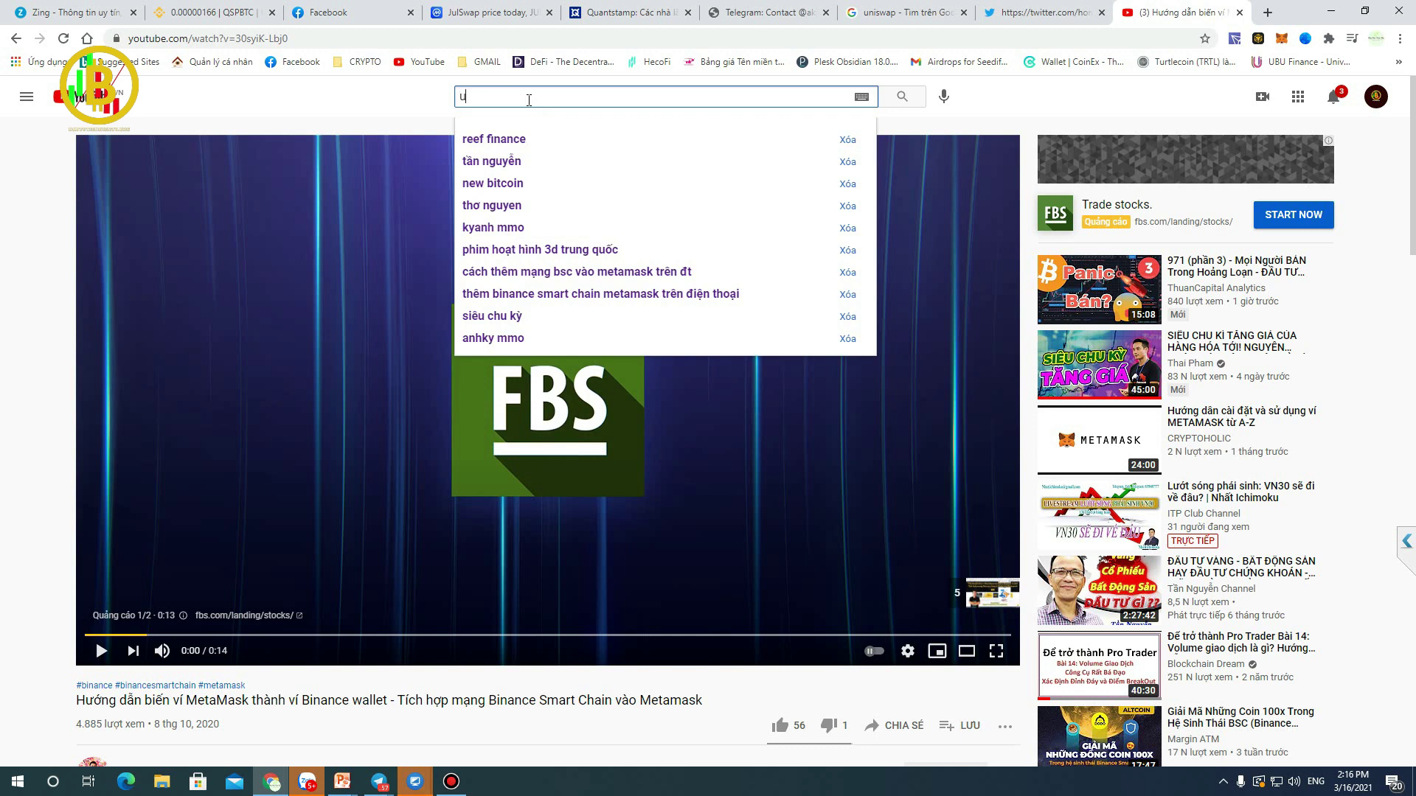
text(ẫn)
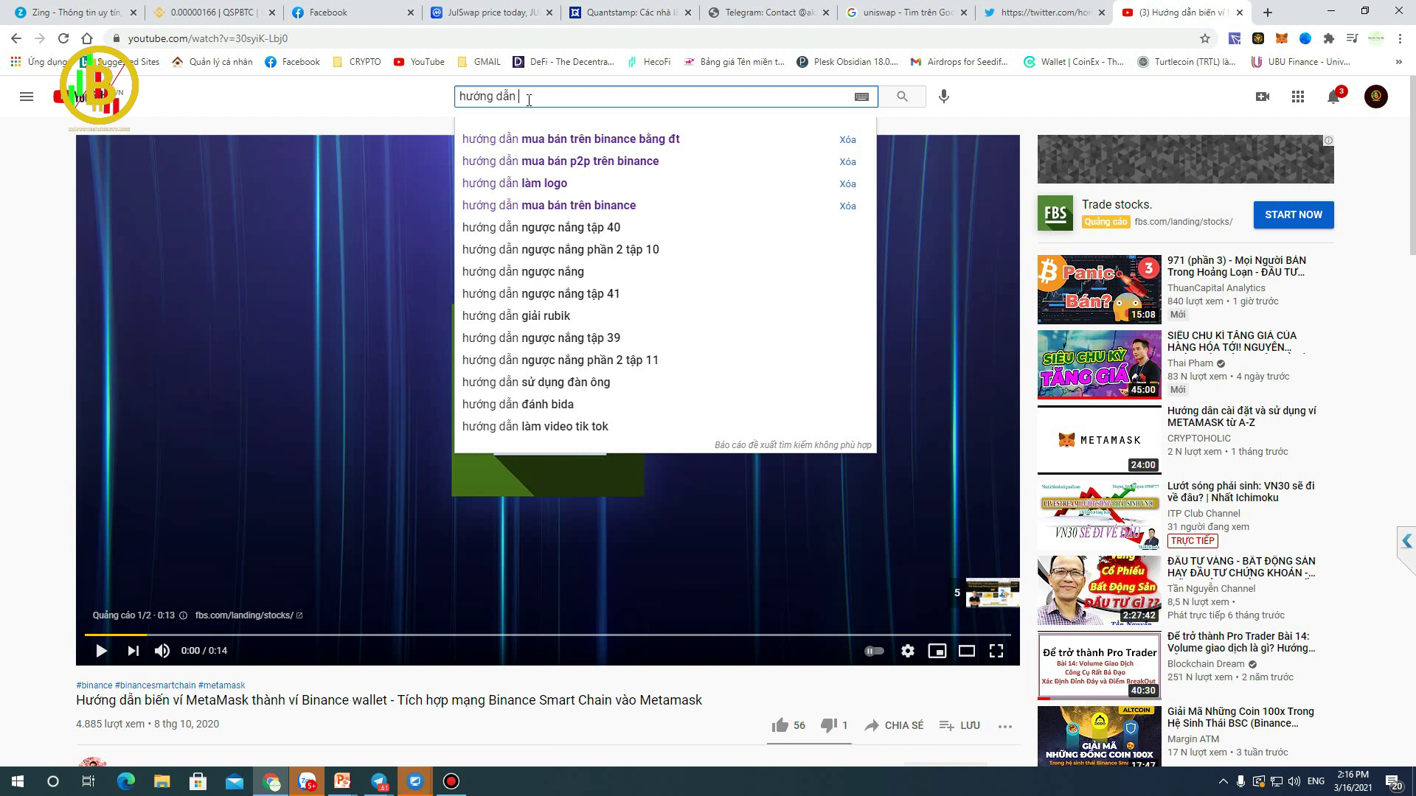
text(tích)
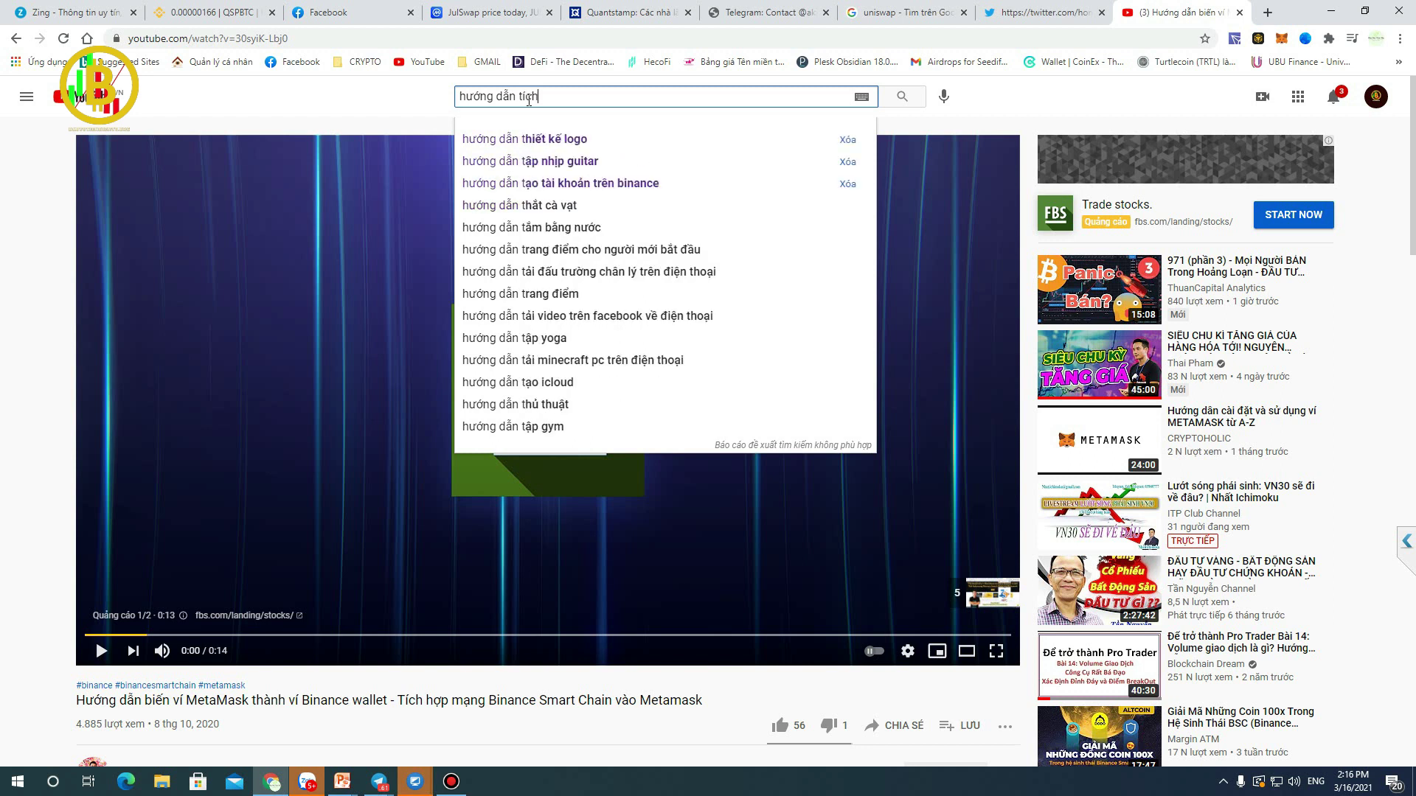
text( hợp heco chain)
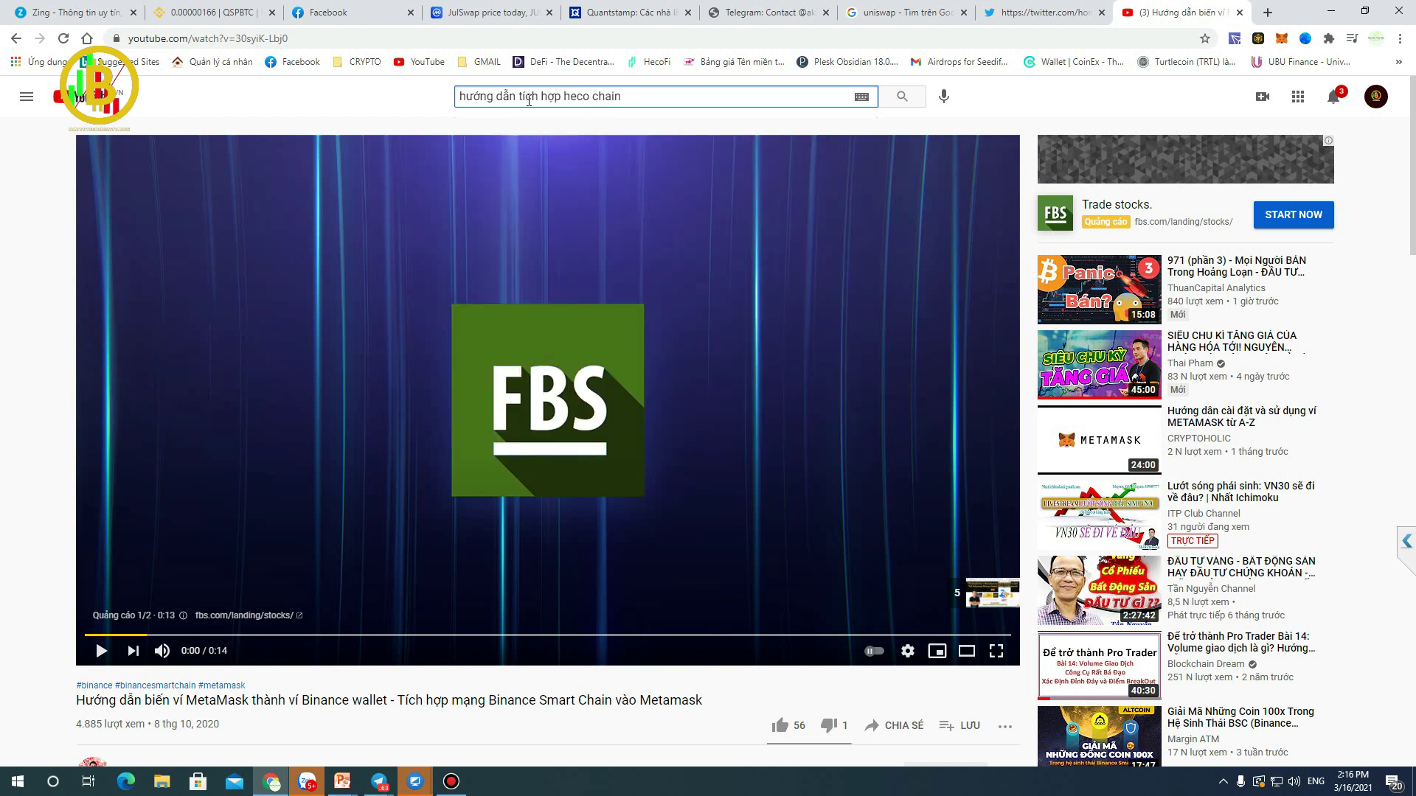
key(Return)
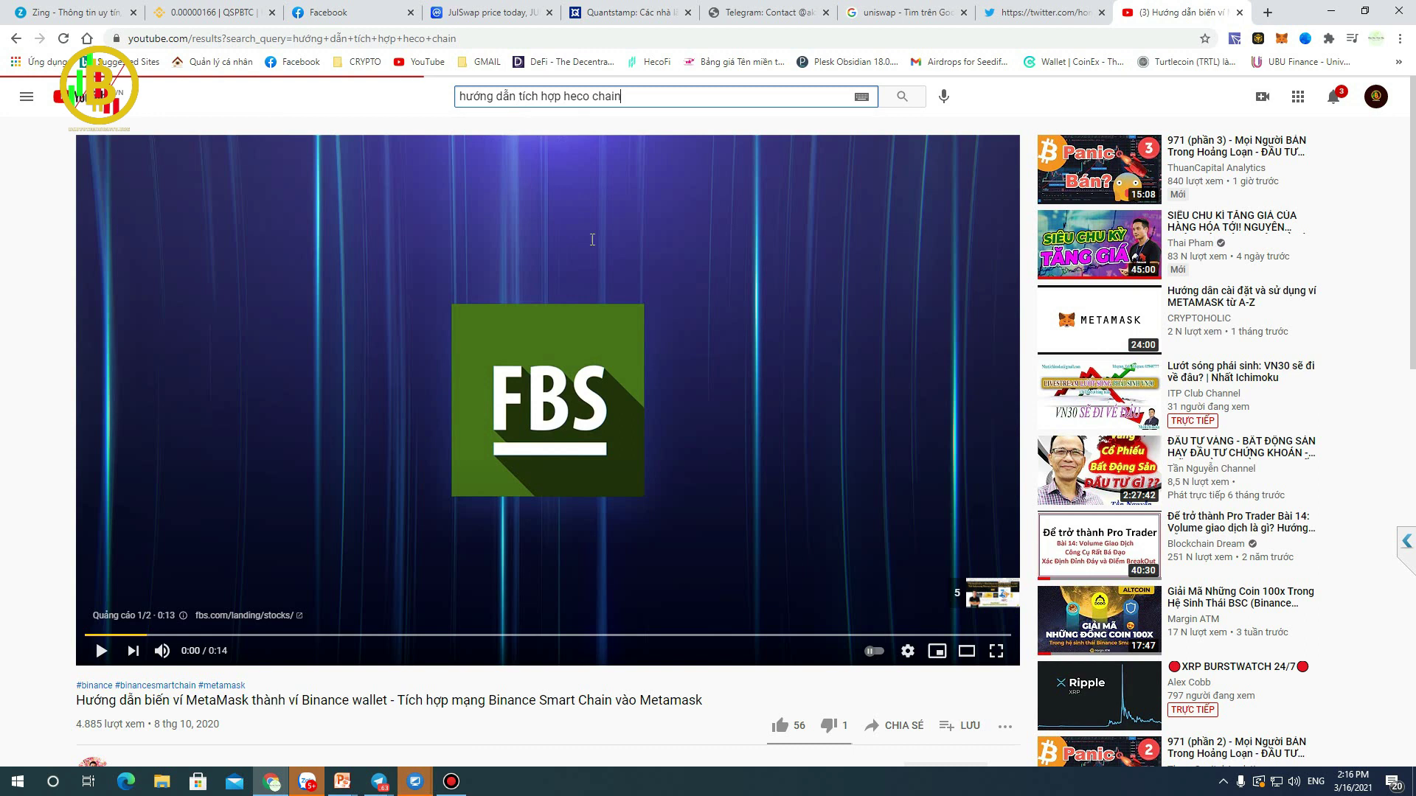
click(915, 272)
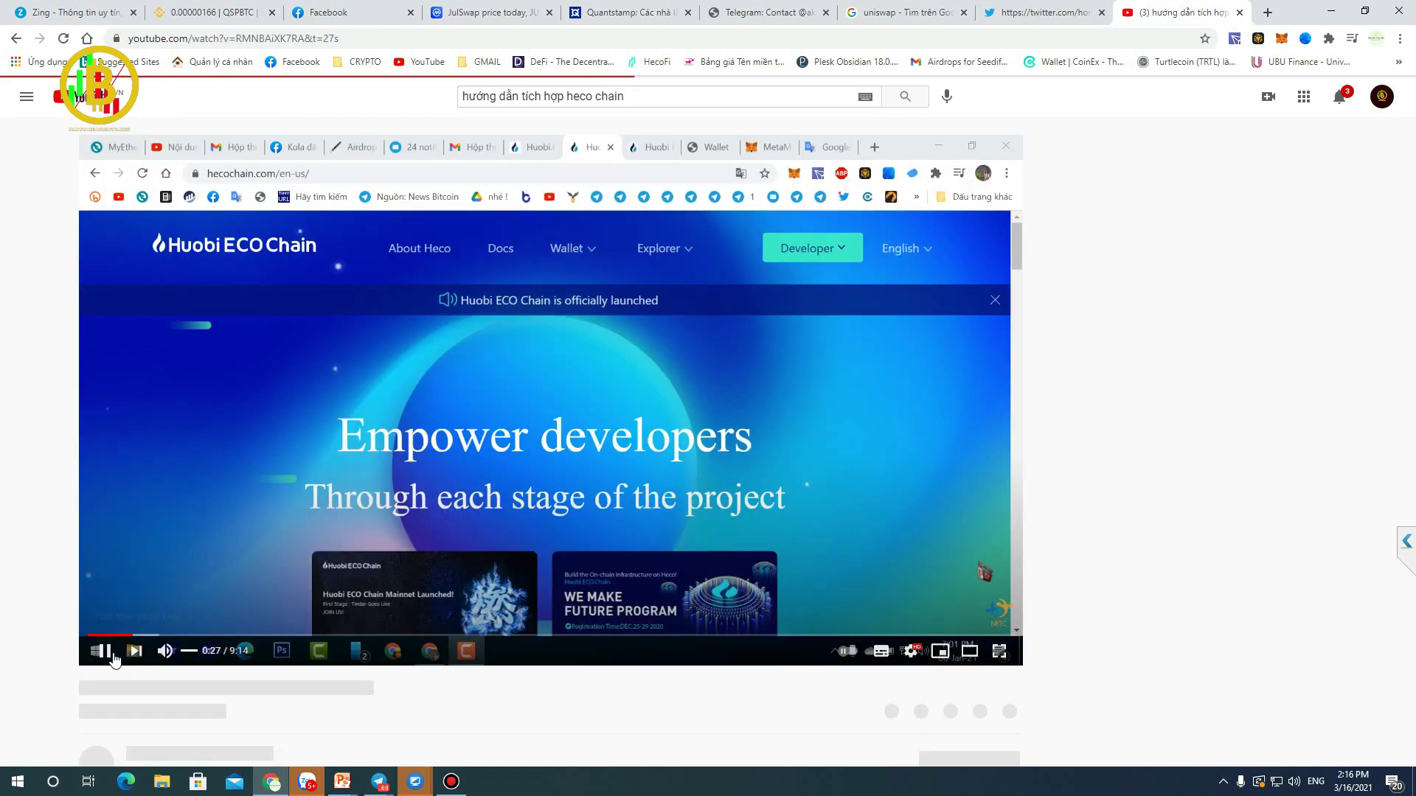
click(114, 655)
scroll(616, 664, down, 7)
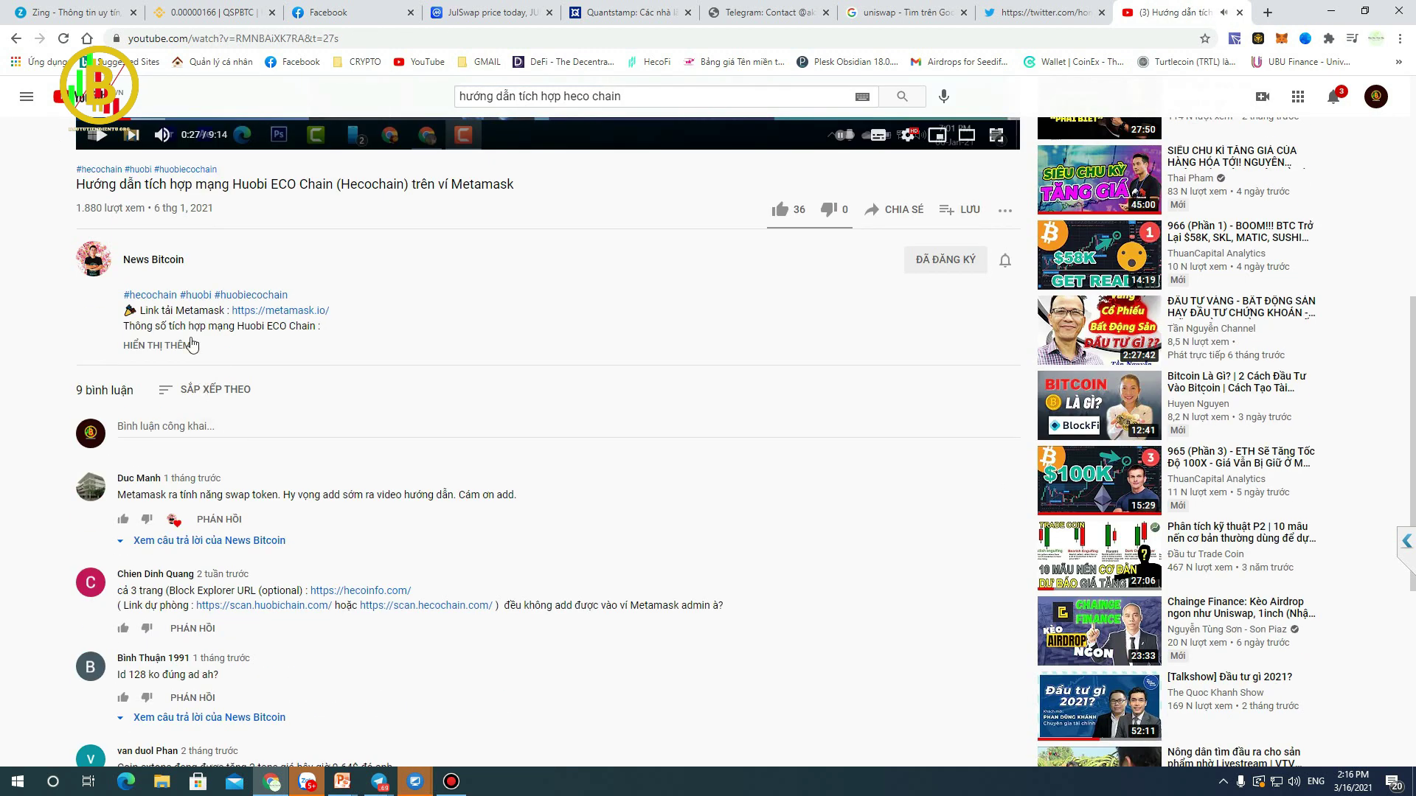
click(192, 345)
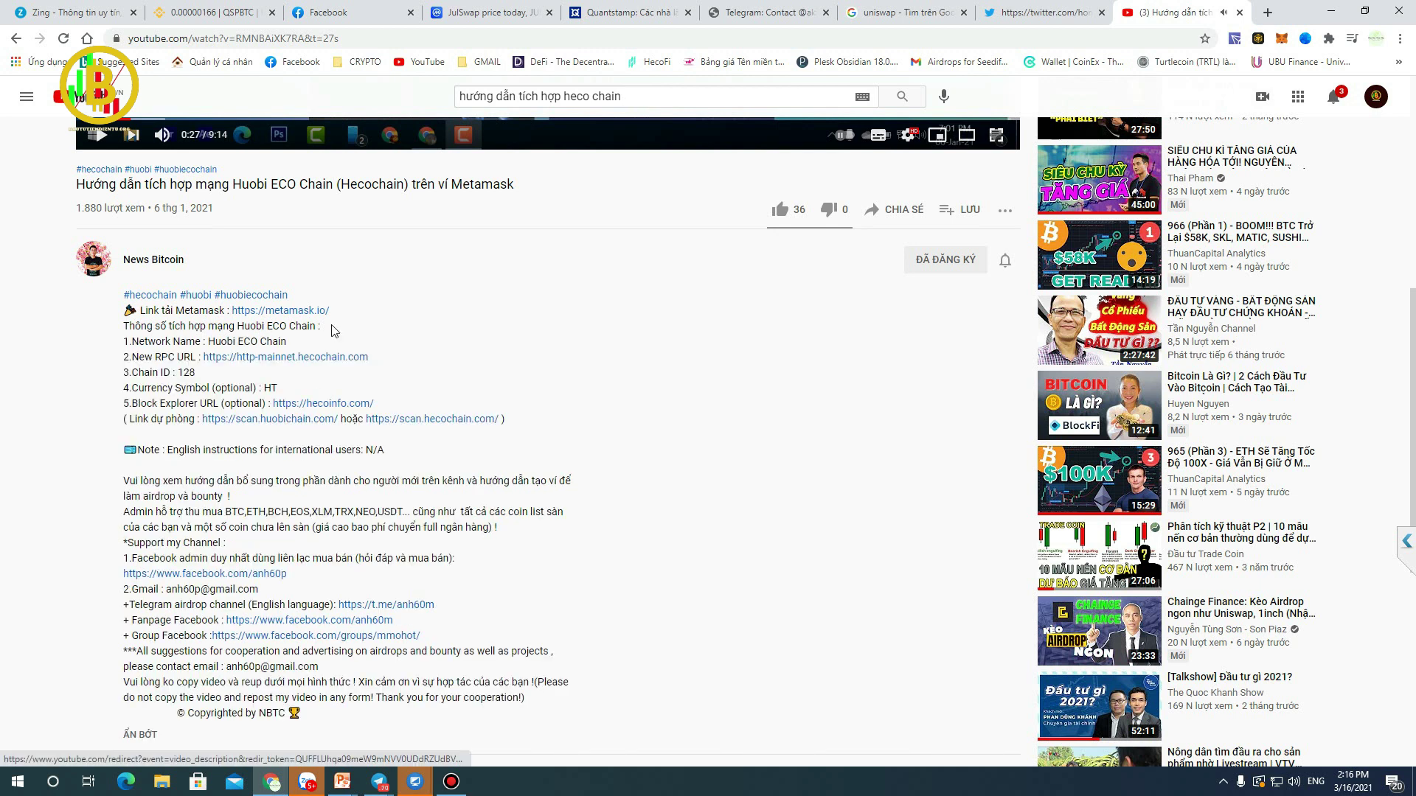
drag(367, 359, 208, 358)
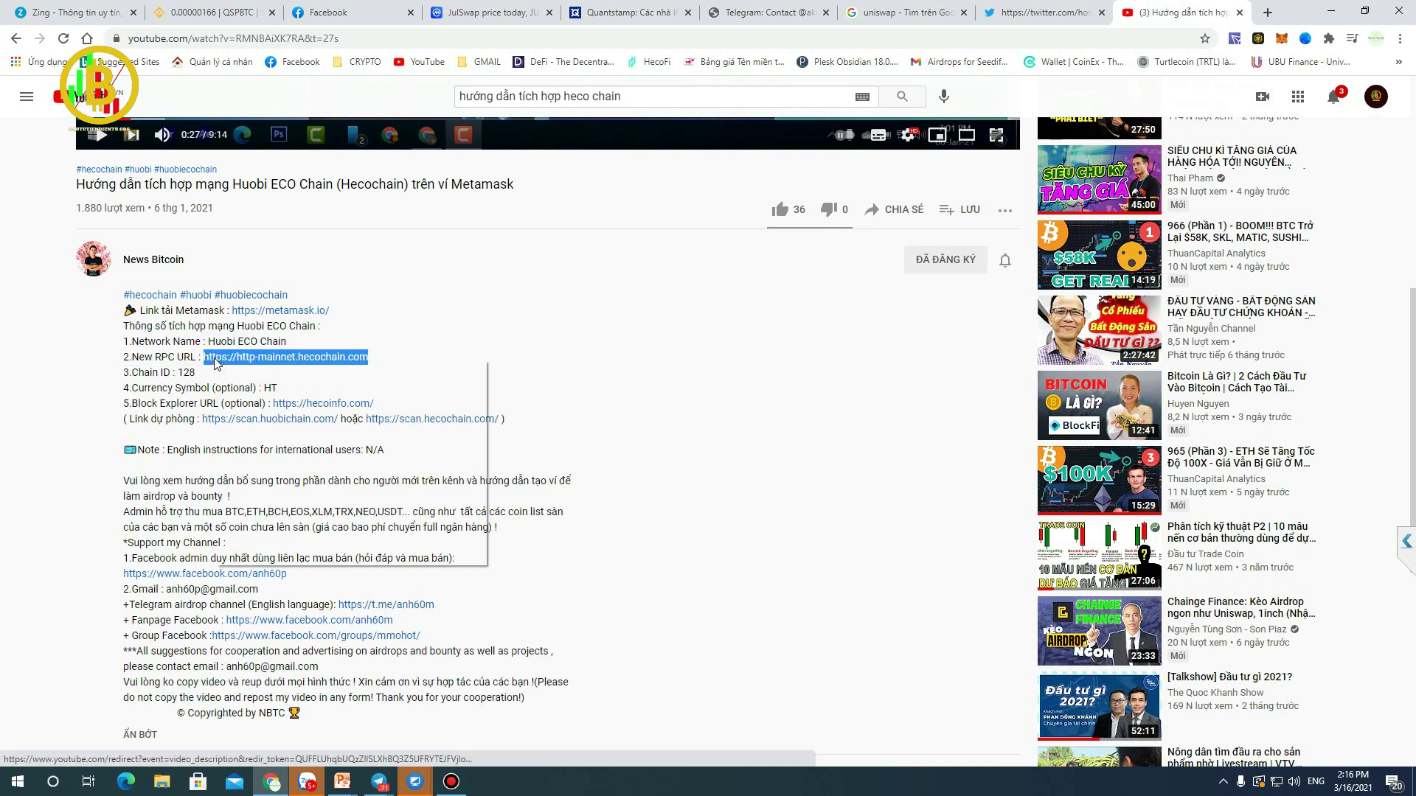
right_click(215, 366)
click(295, 496)
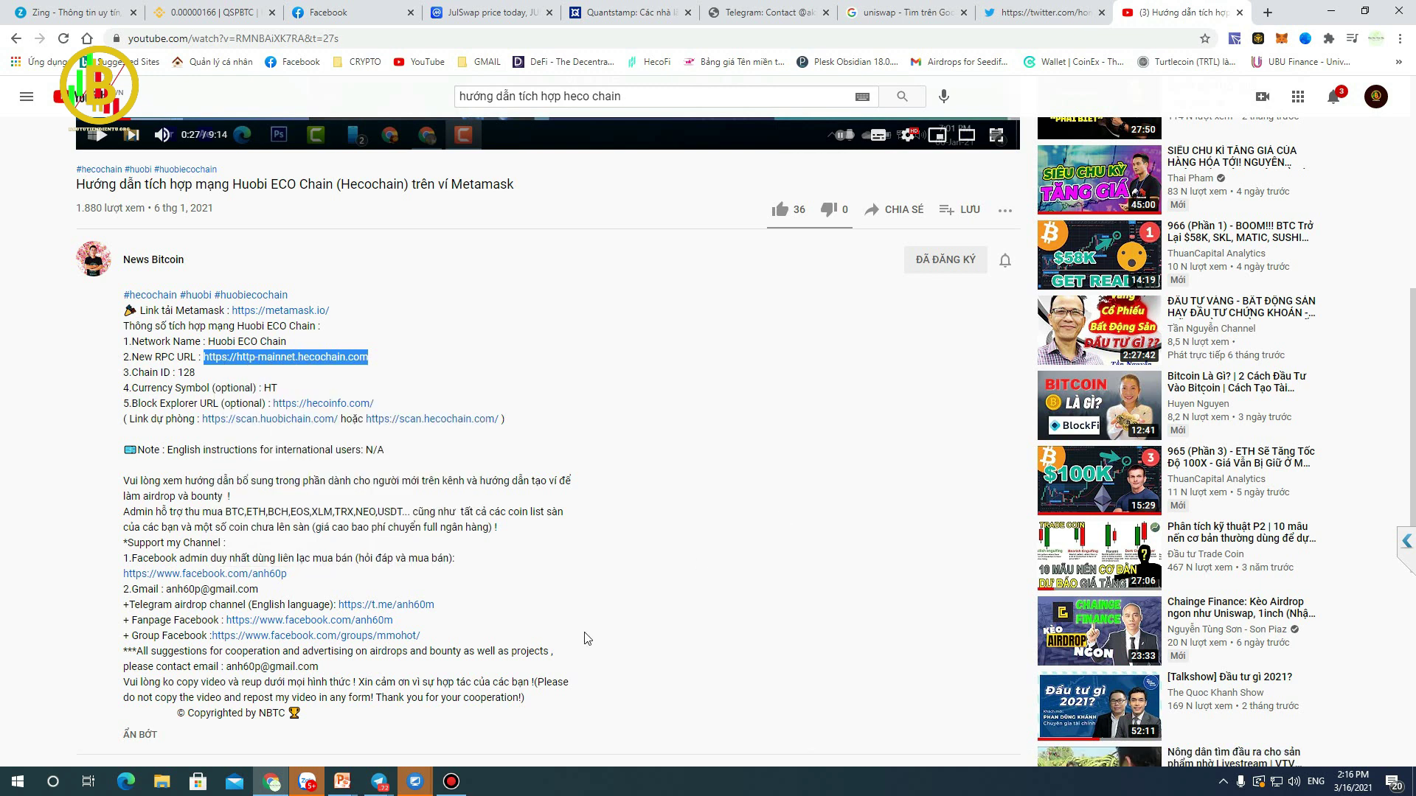
Paste the Heco RPC URL into MetaMask's new network form
click(480, 707)
click(1099, 346)
key(ctrl+v)
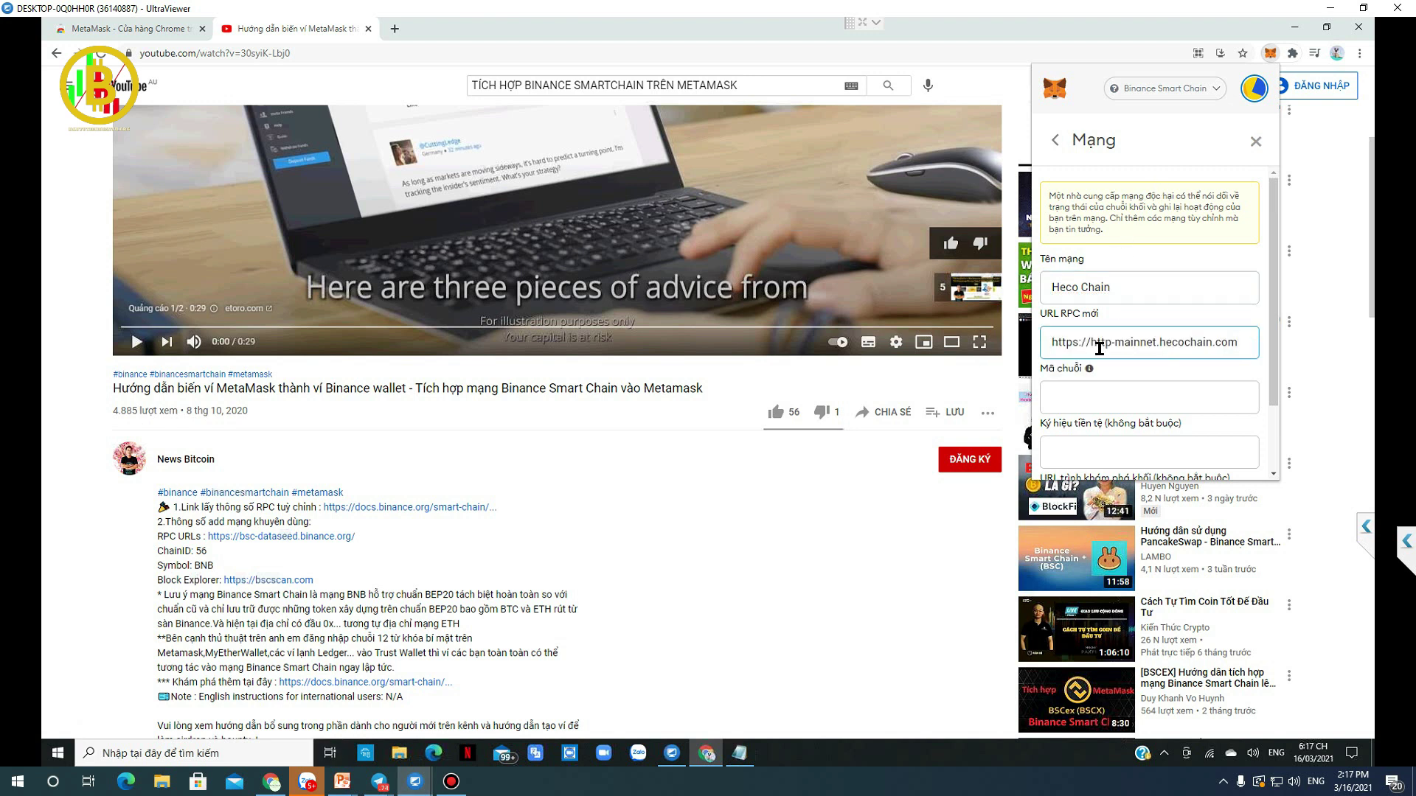
key(alt+Tab)
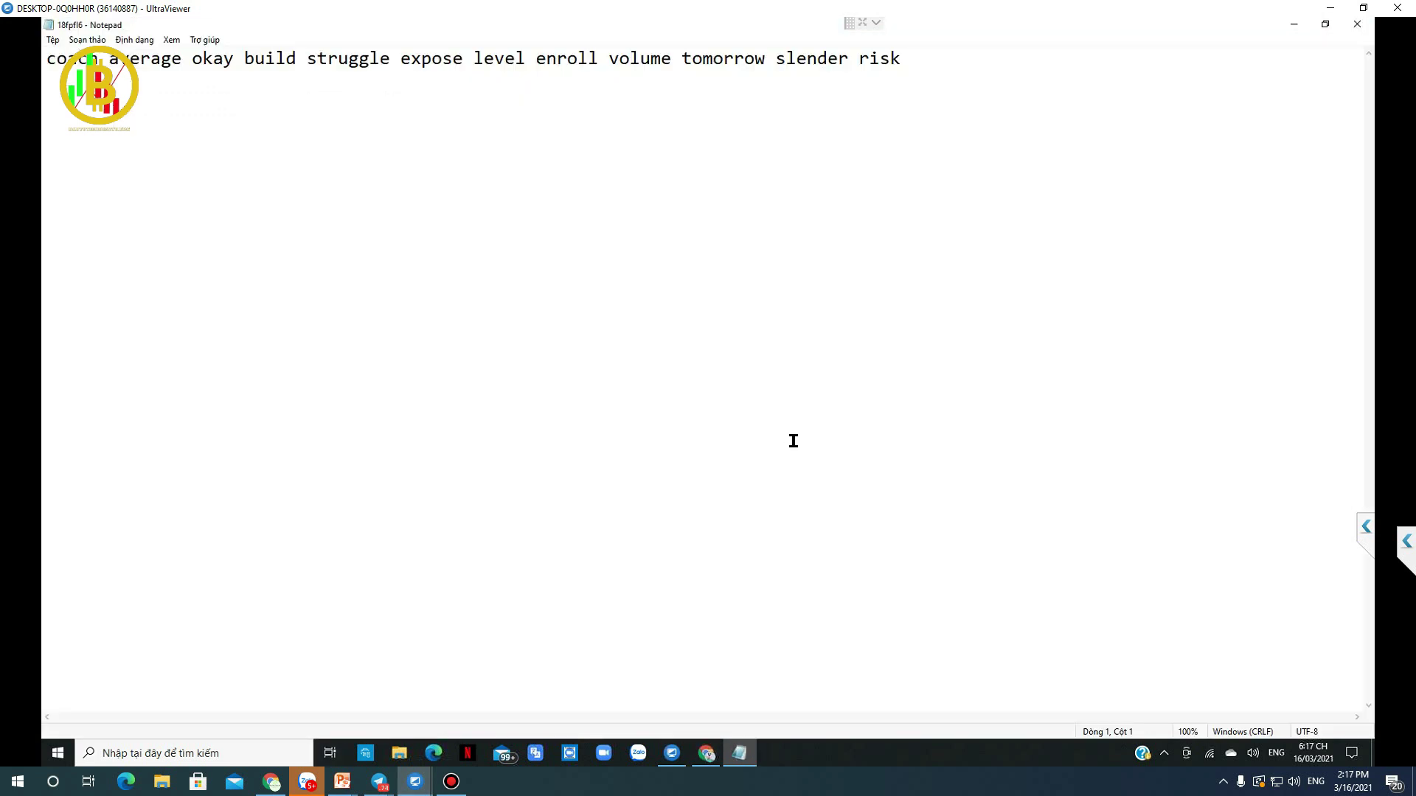
key(alt+Tab)
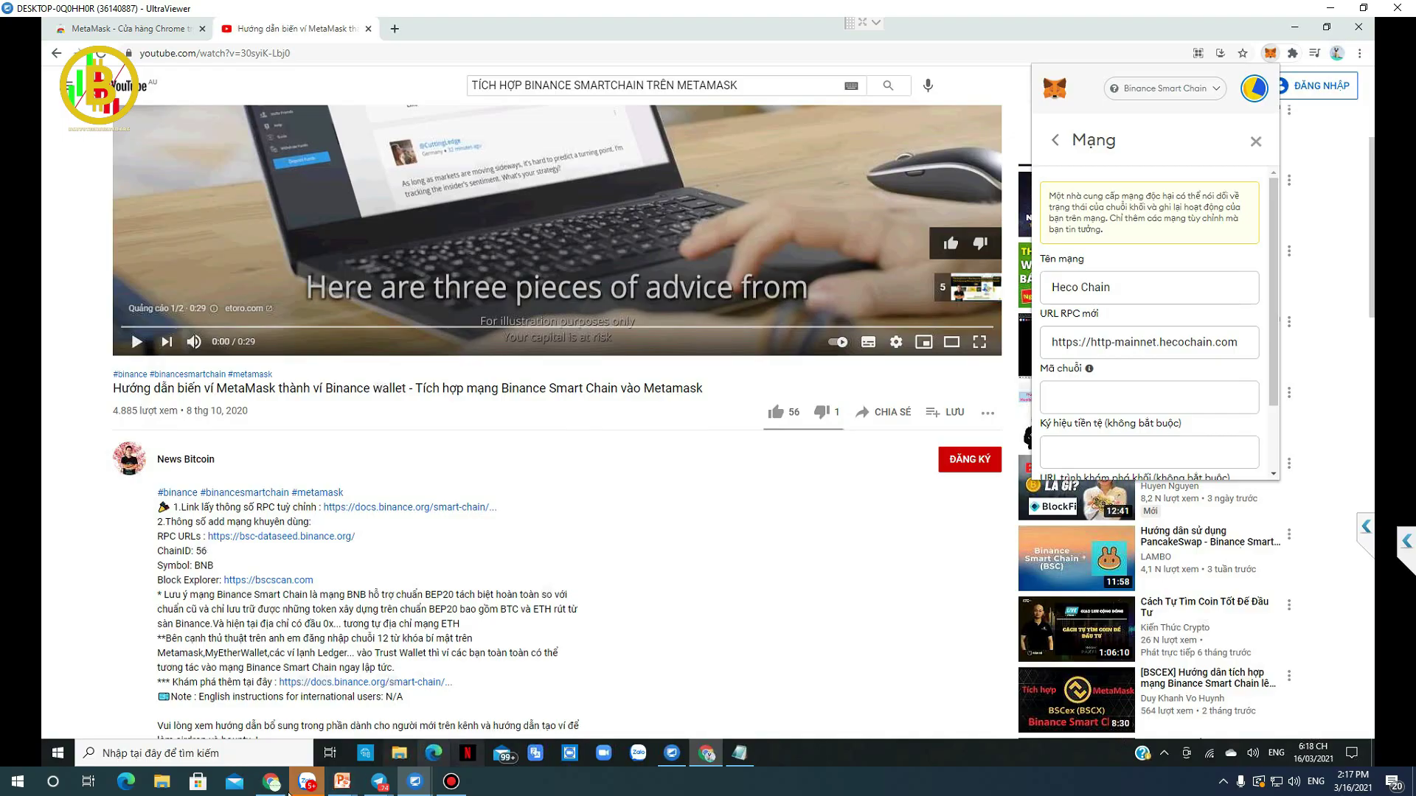
key(alt+Tab)
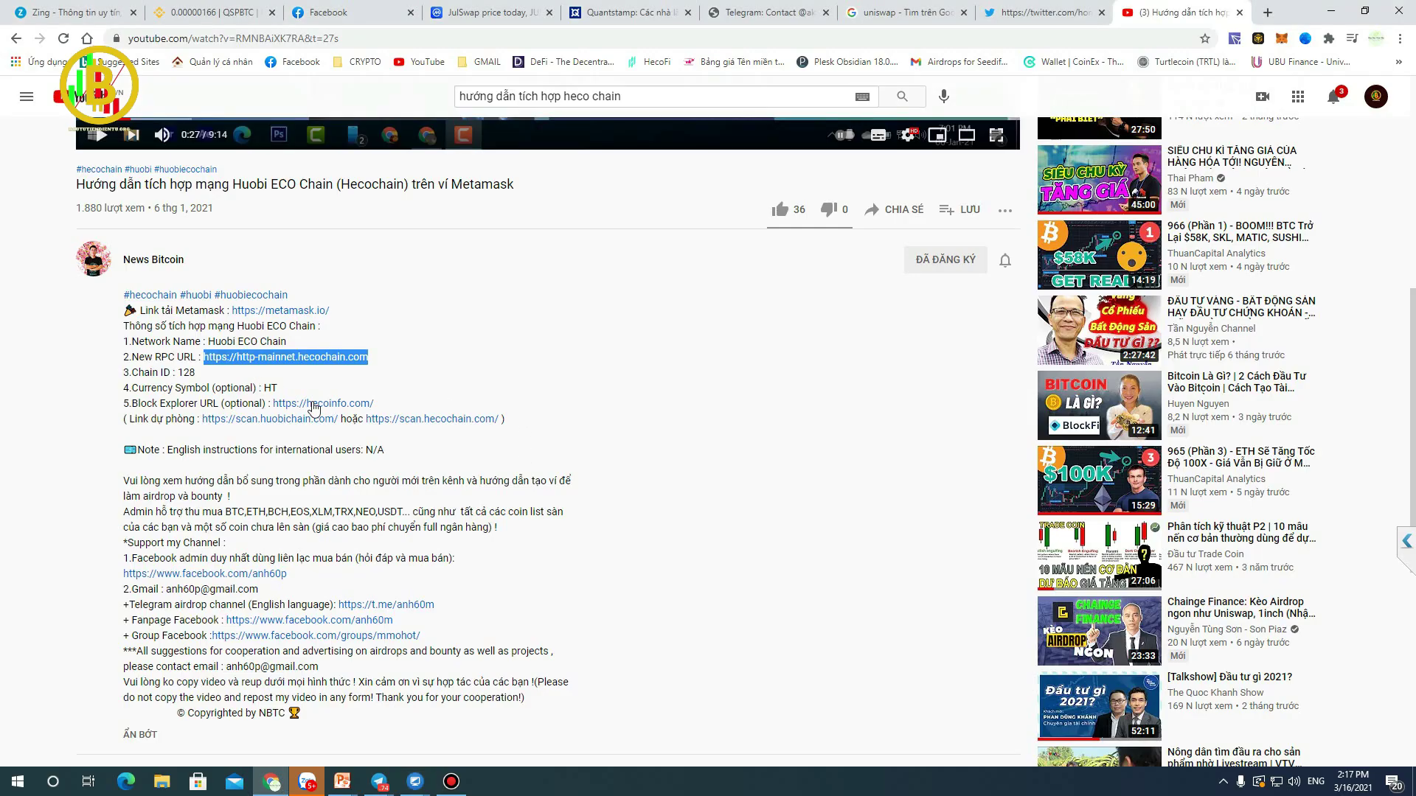
click(415, 782)
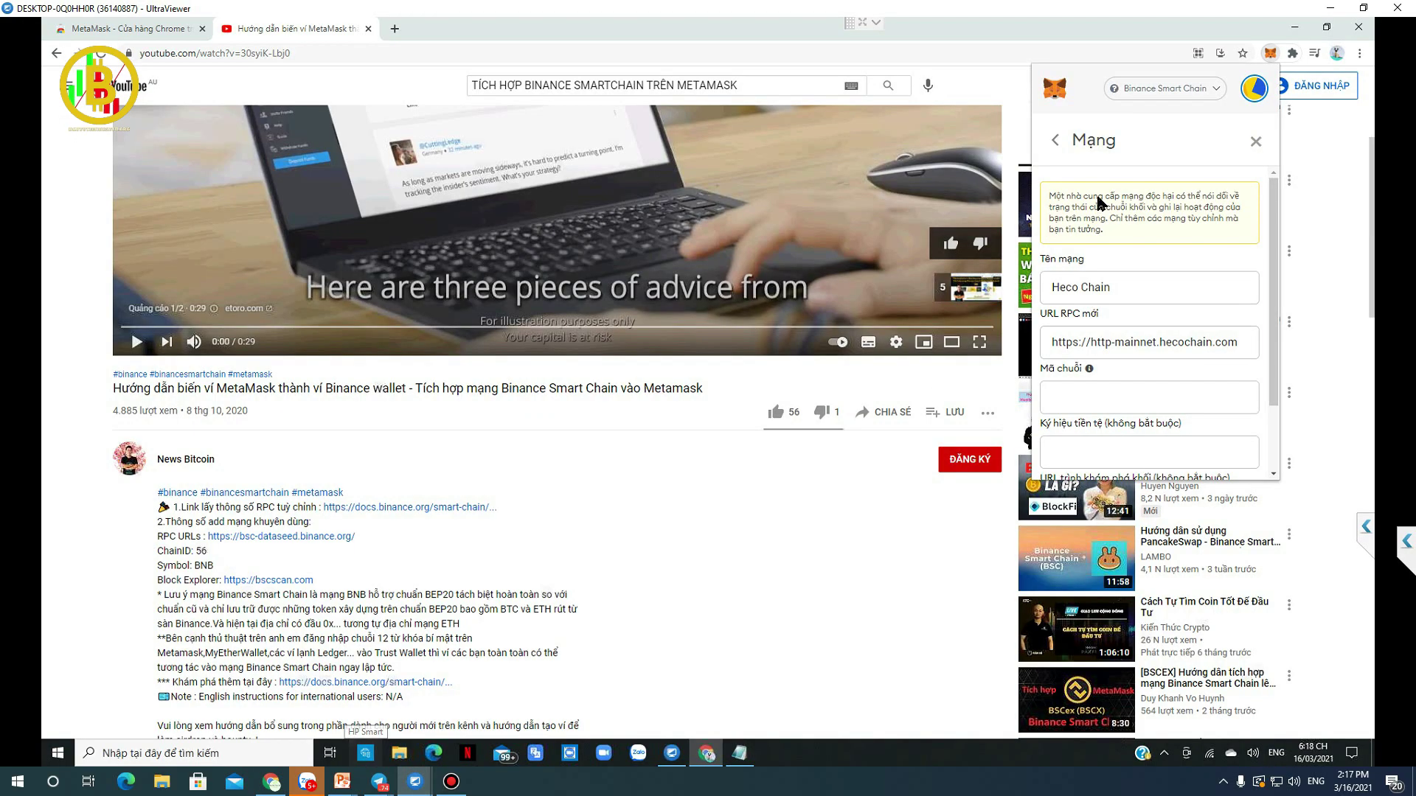
Enter chain ID 128 and currency symbol HT for the Heco network
click(1091, 397)
text(128)
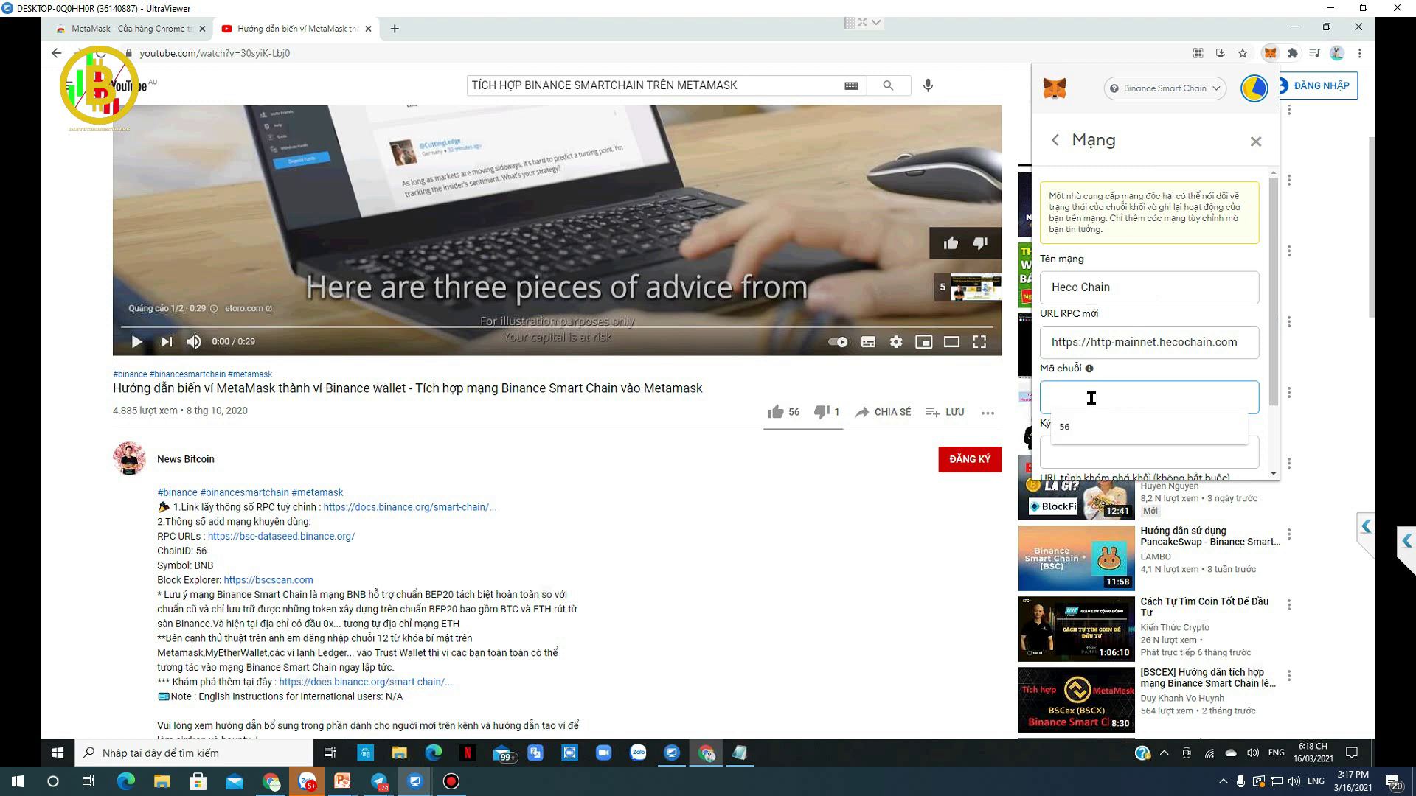
click(1115, 458)
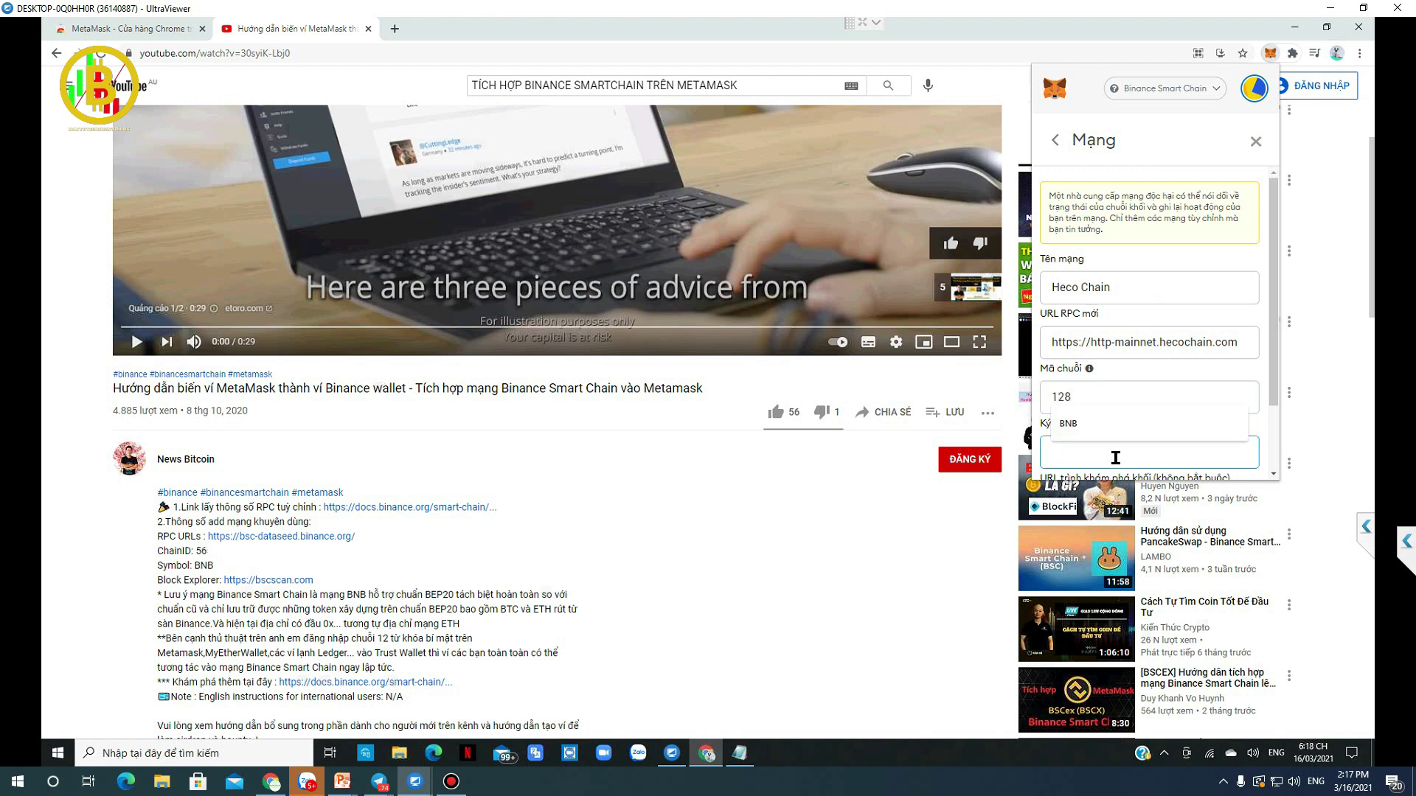
text(ht)
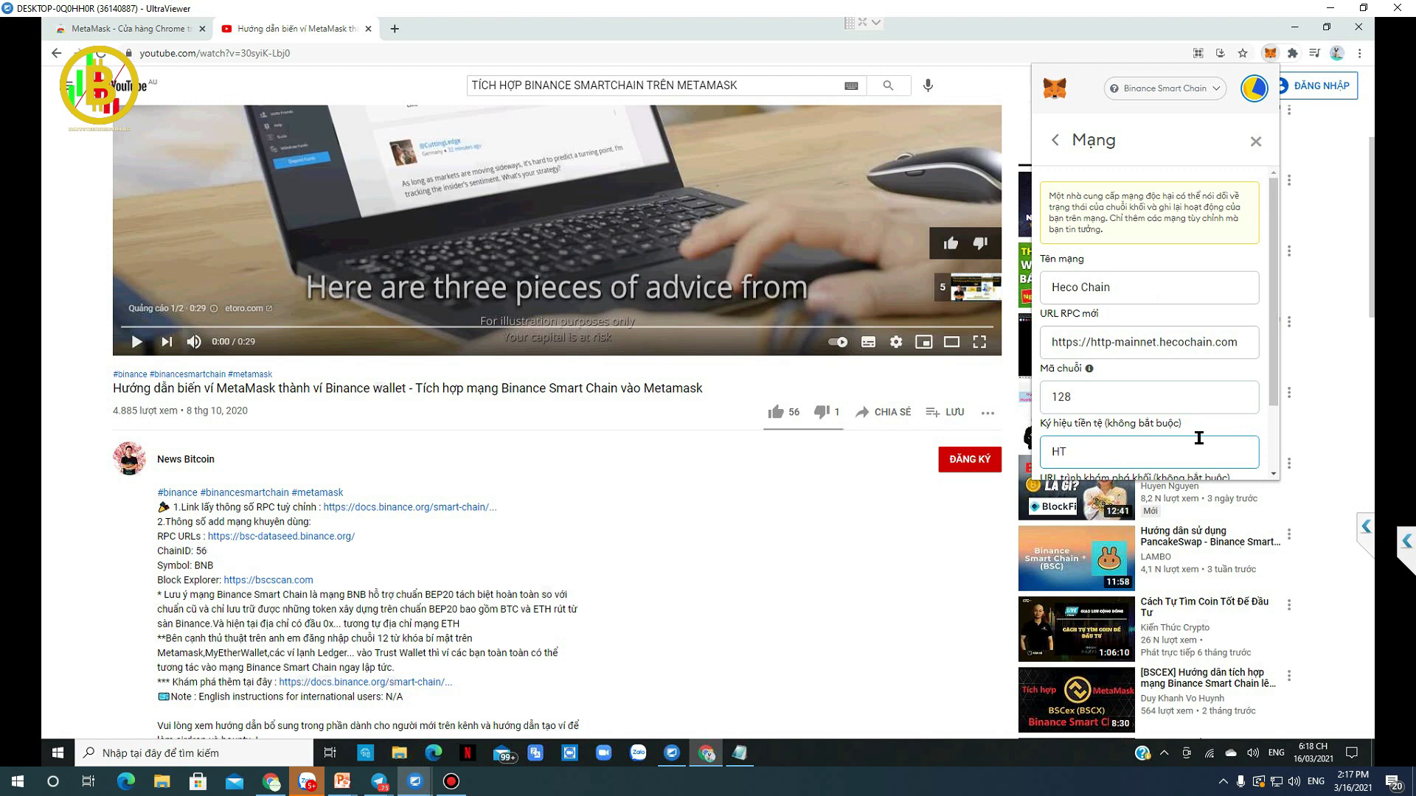
scroll(1278, 461, down, 2)
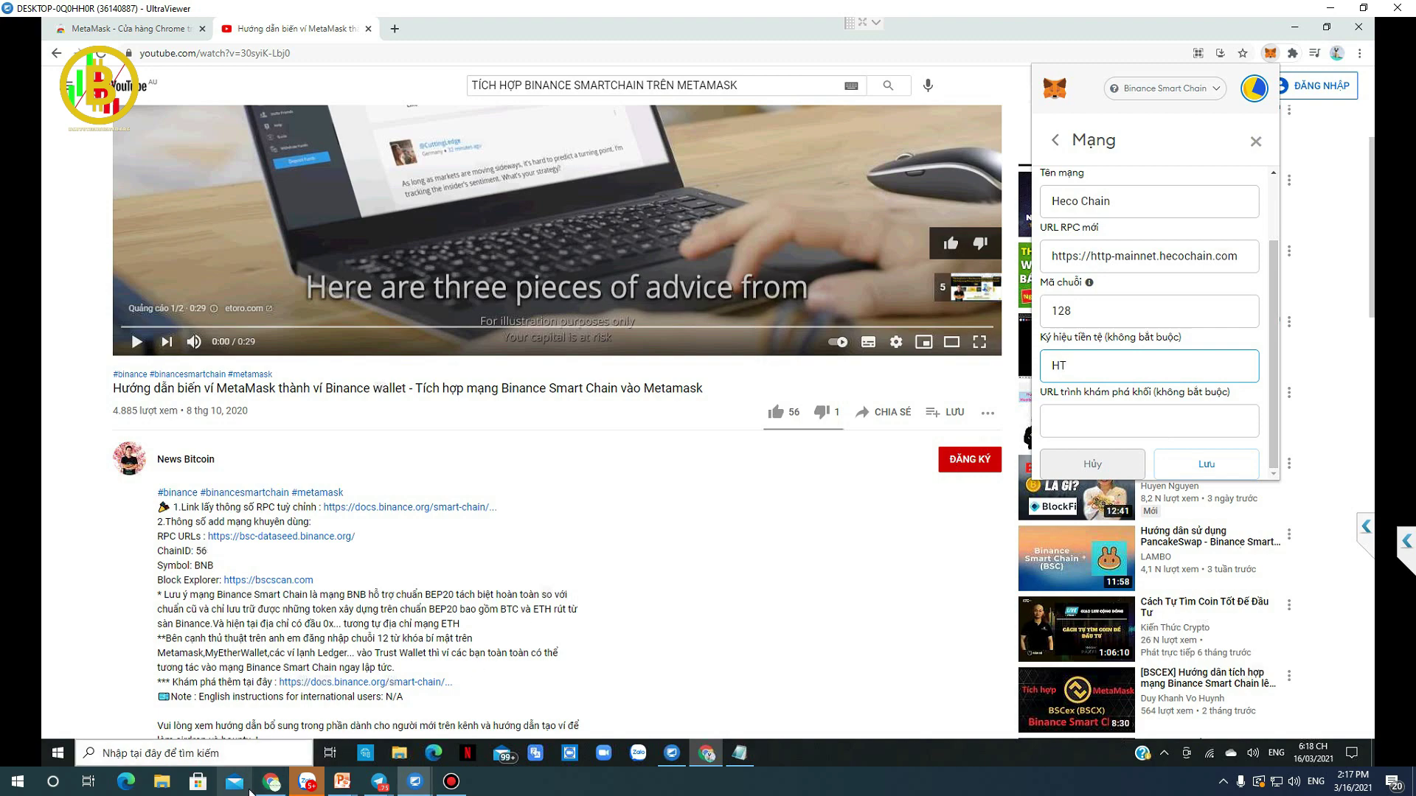
click(271, 782)
drag(384, 407, 276, 408)
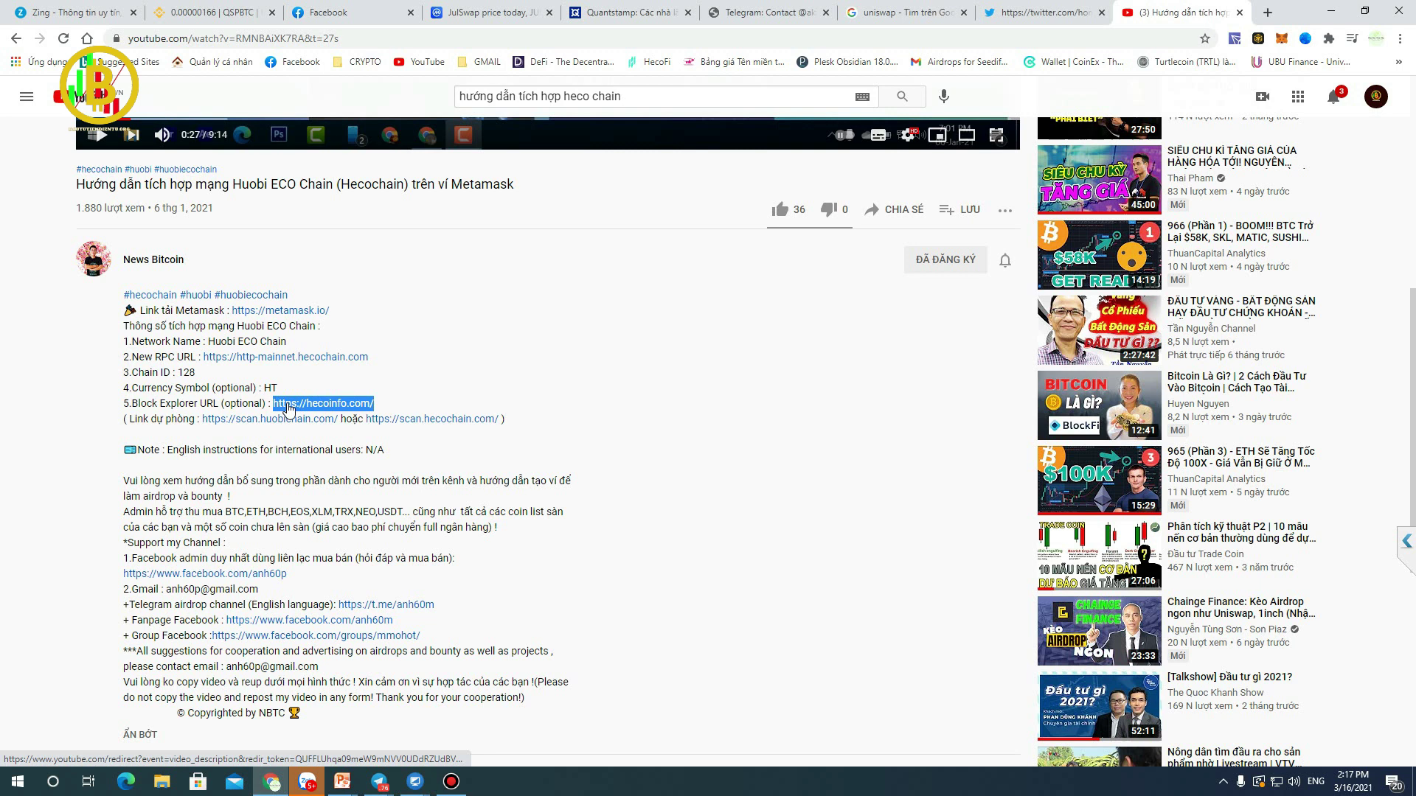
right_click(283, 406)
click(349, 540)
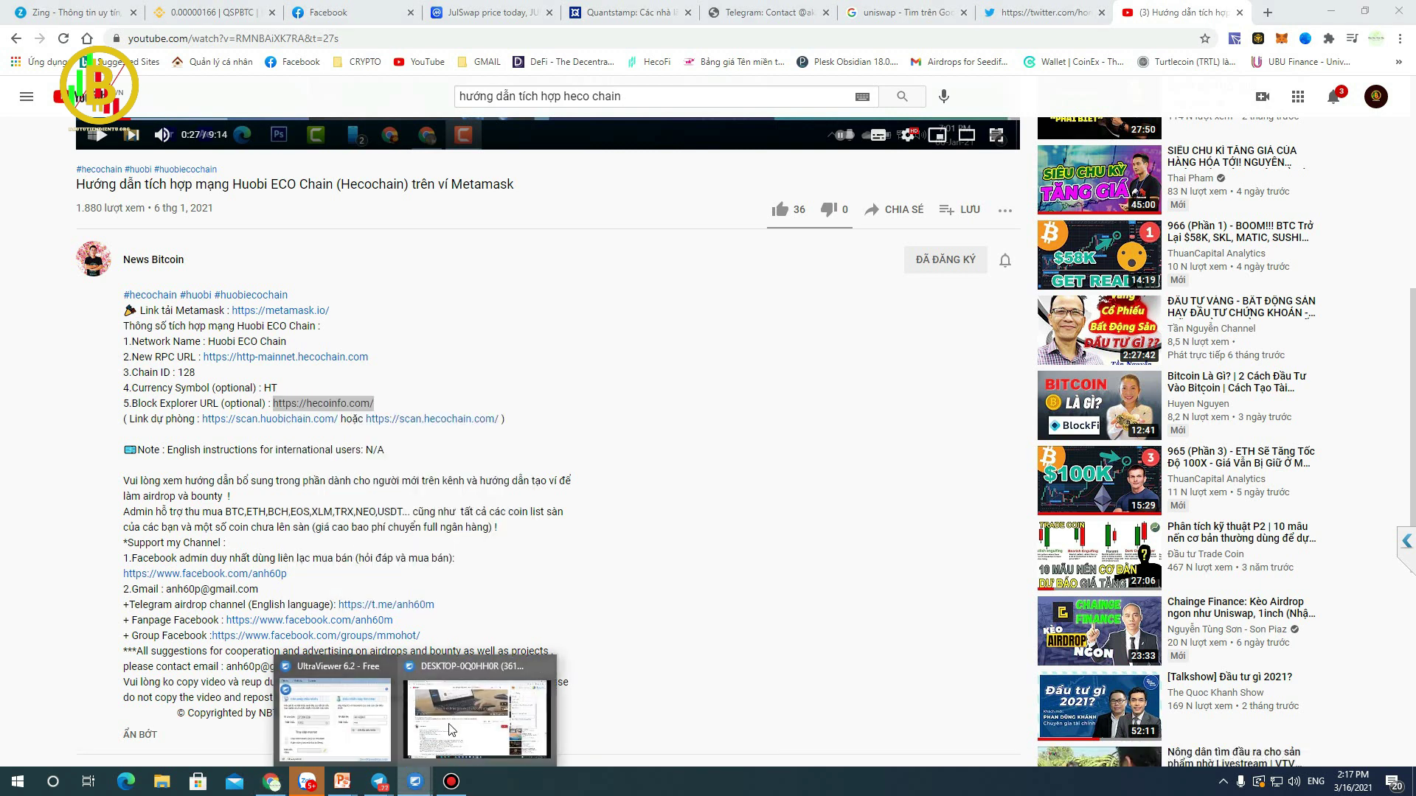
click(417, 783)
click(1090, 428)
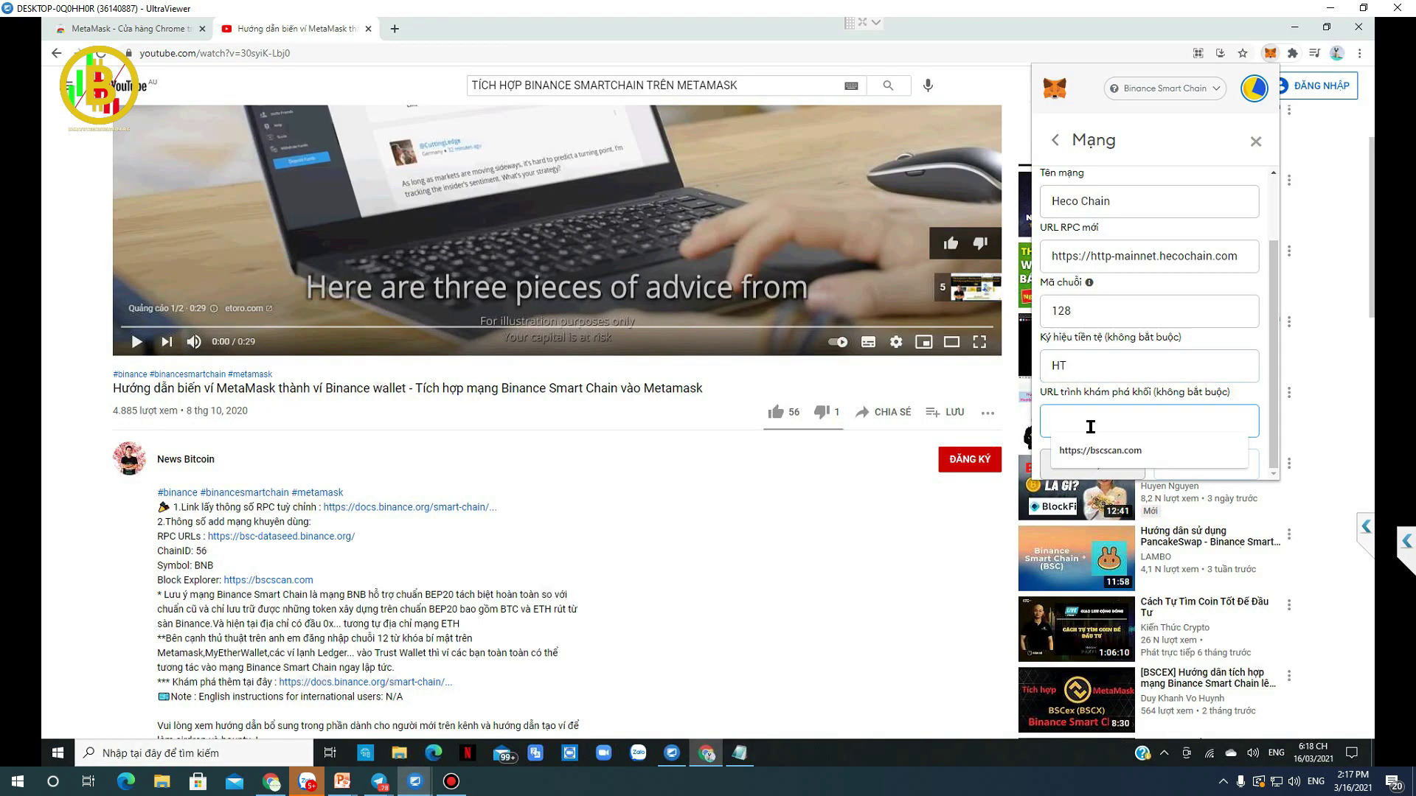
key(ctrl+v)
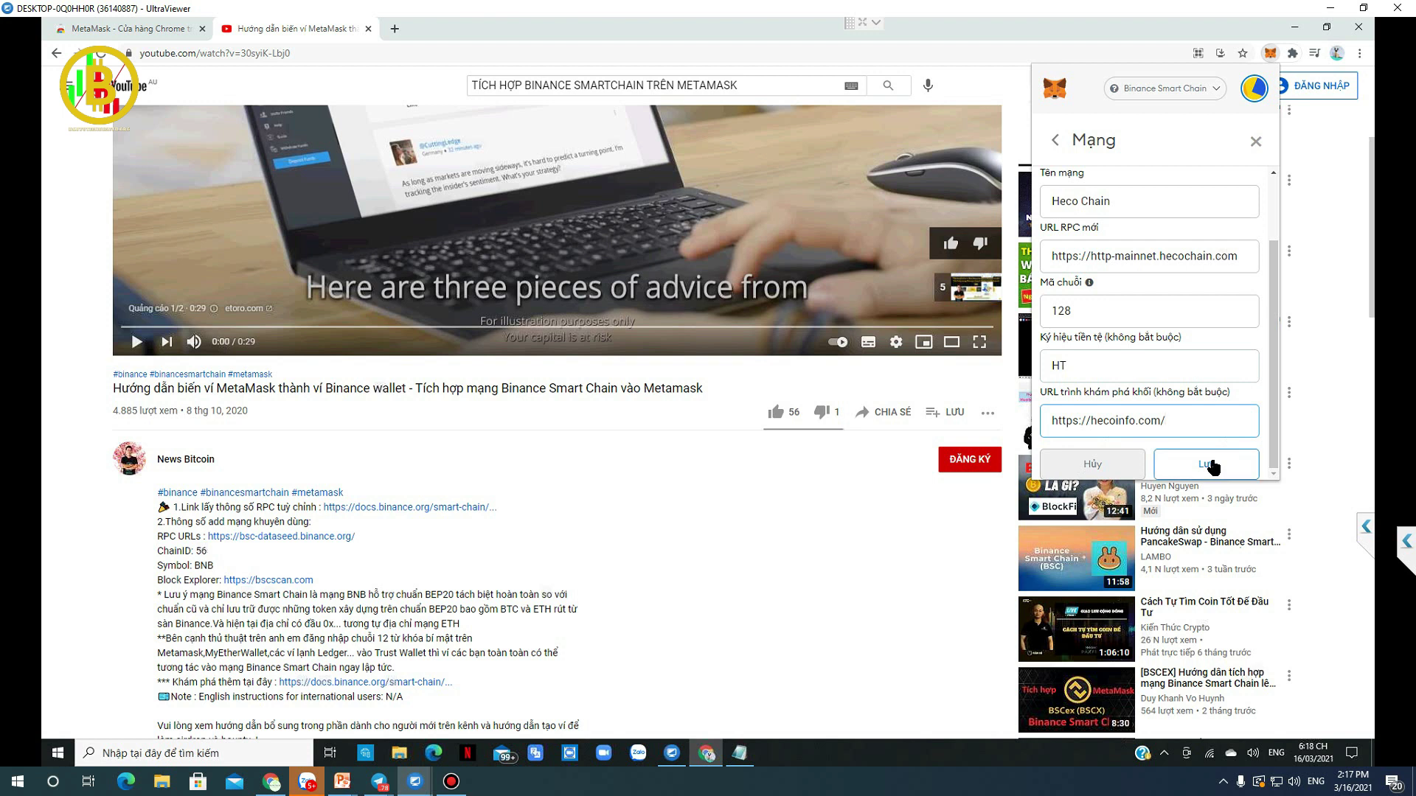
click(1209, 465)
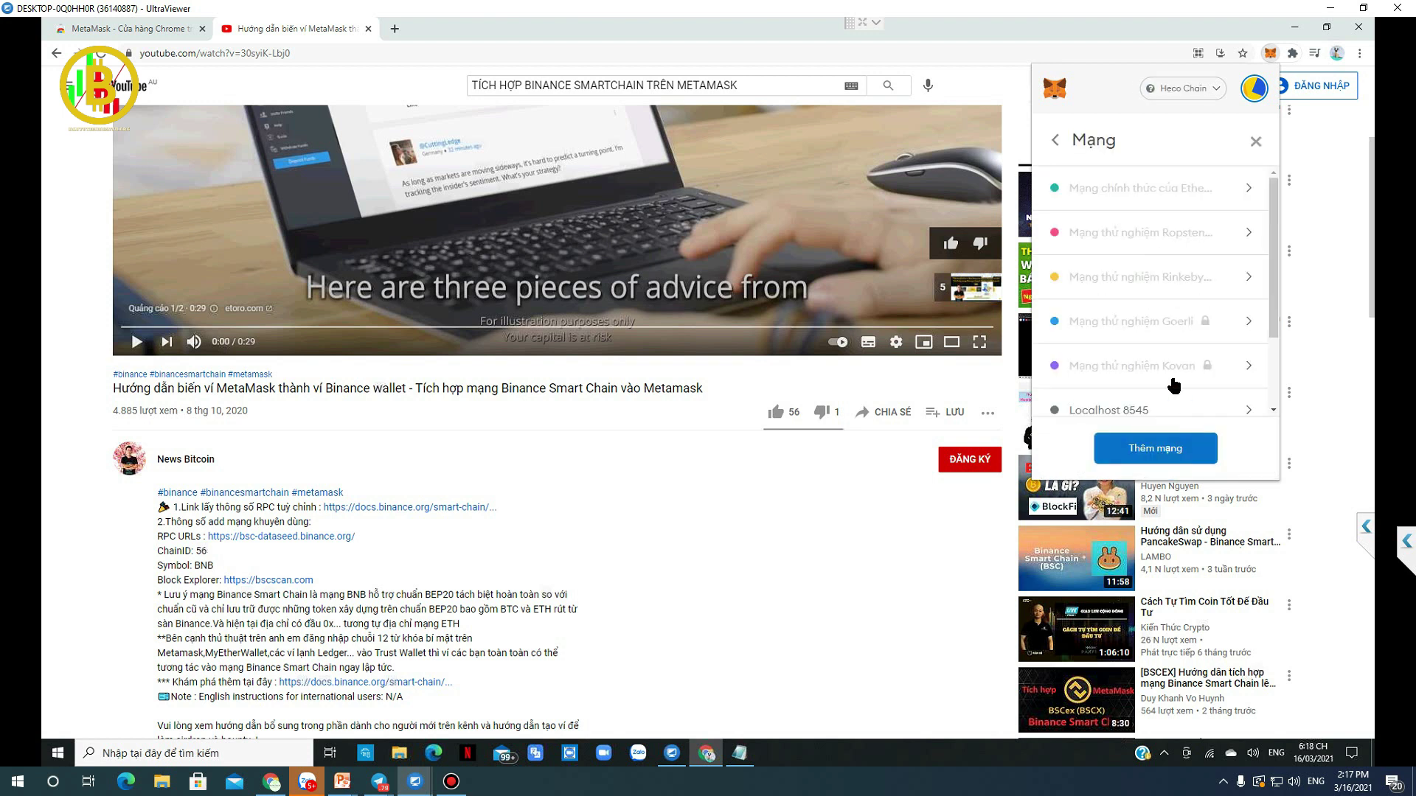
Switch MetaMask back to Ethereum Mainnet and close the popup
click(1180, 90)
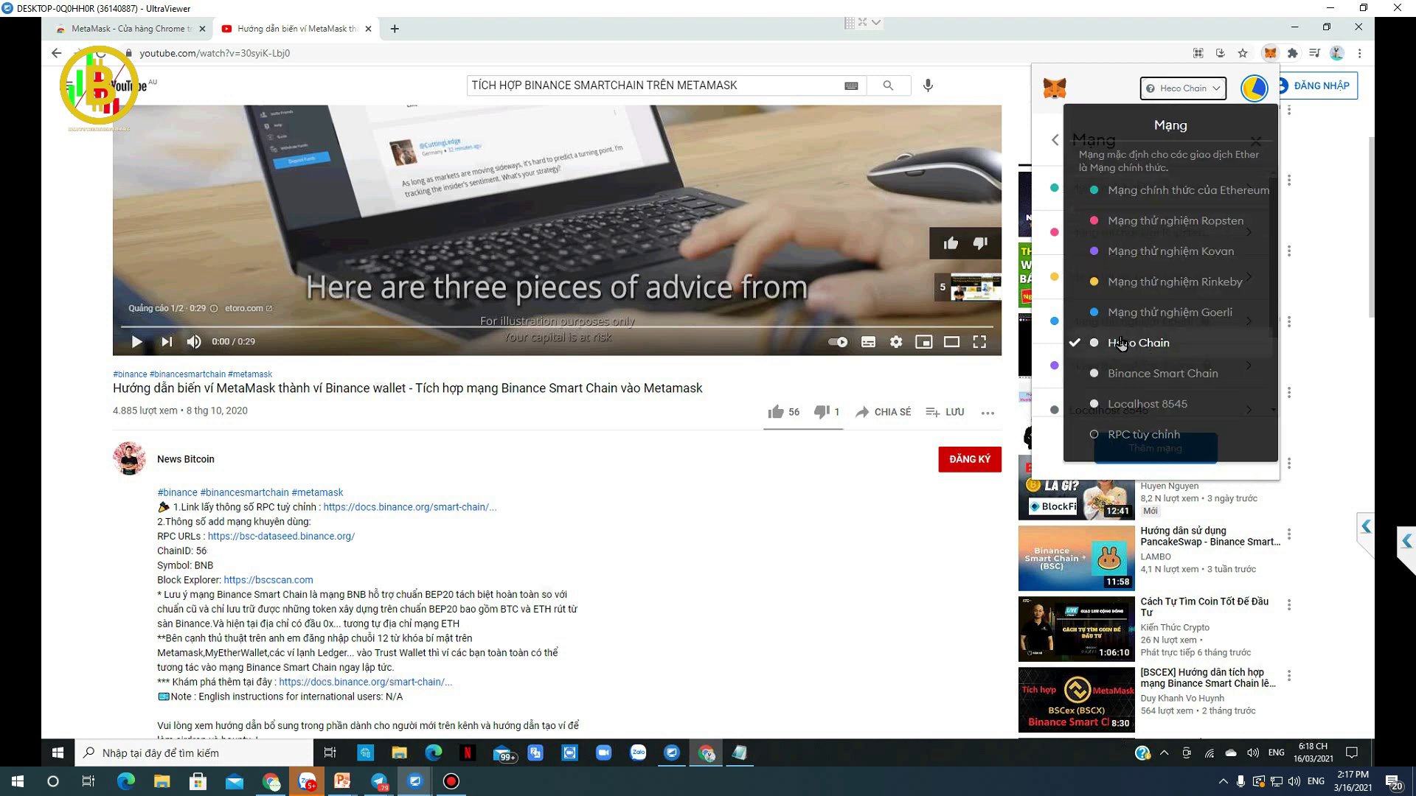
click(1155, 193)
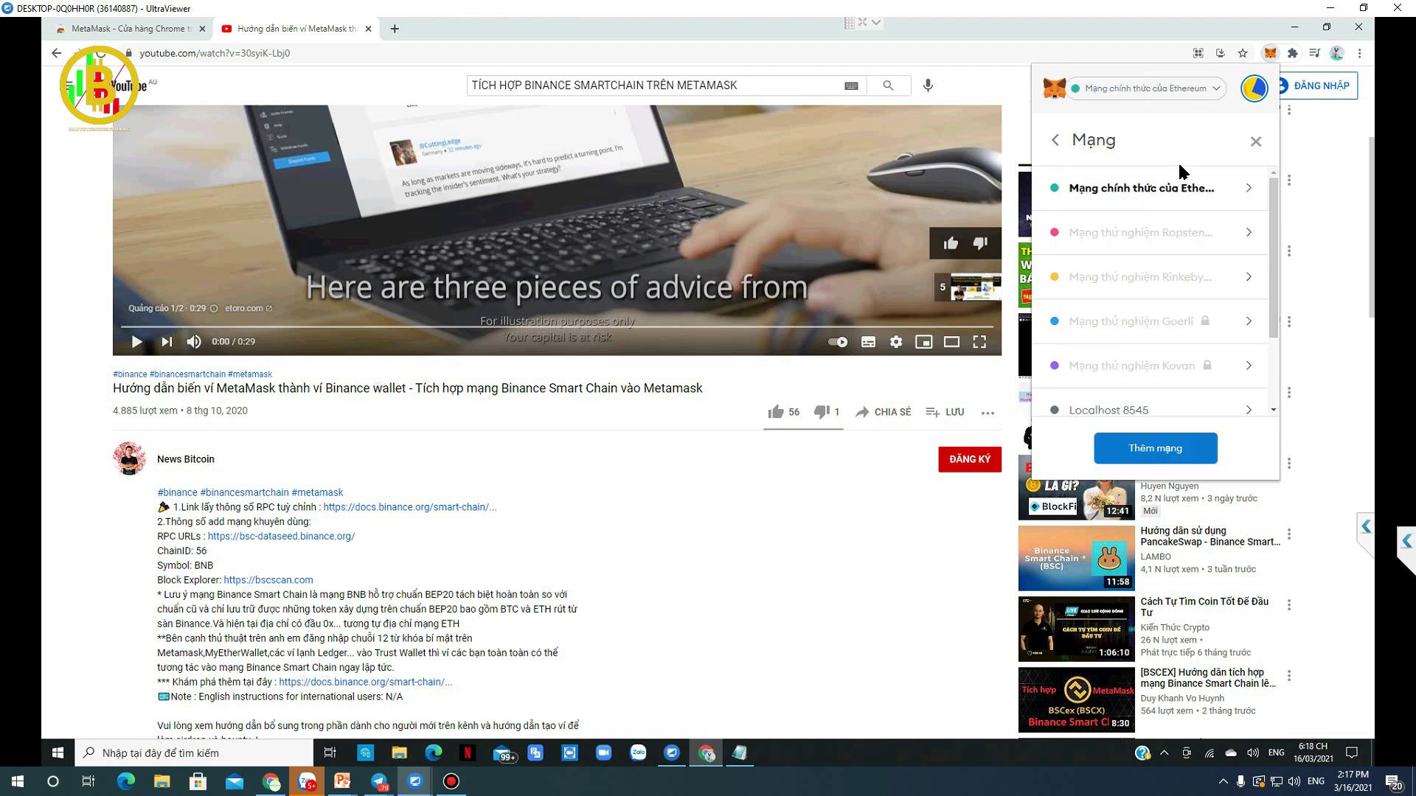
click(1283, 163)
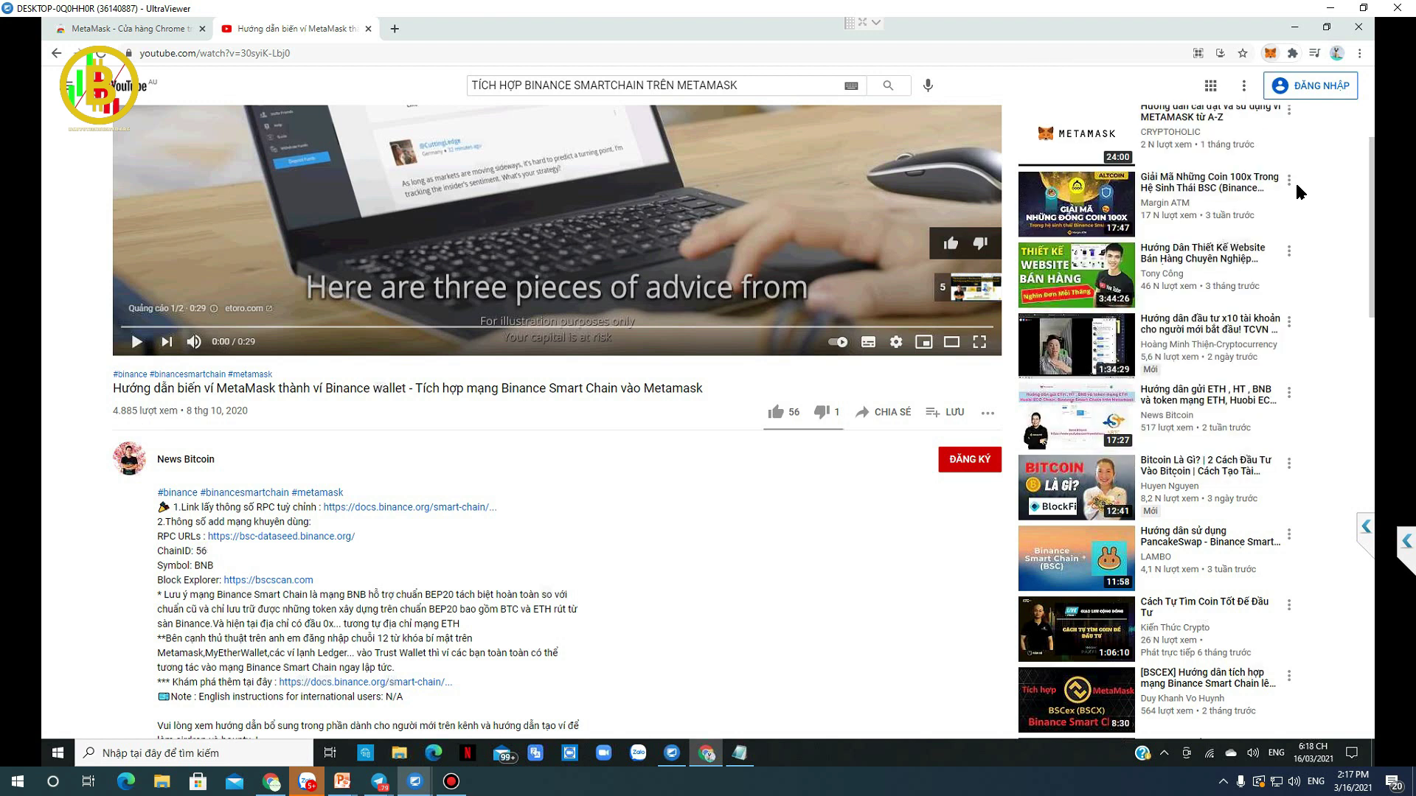
Google 'uniswap' from the address bar and open the 'Uniswap | Home' result
click(328, 53)
text(y)
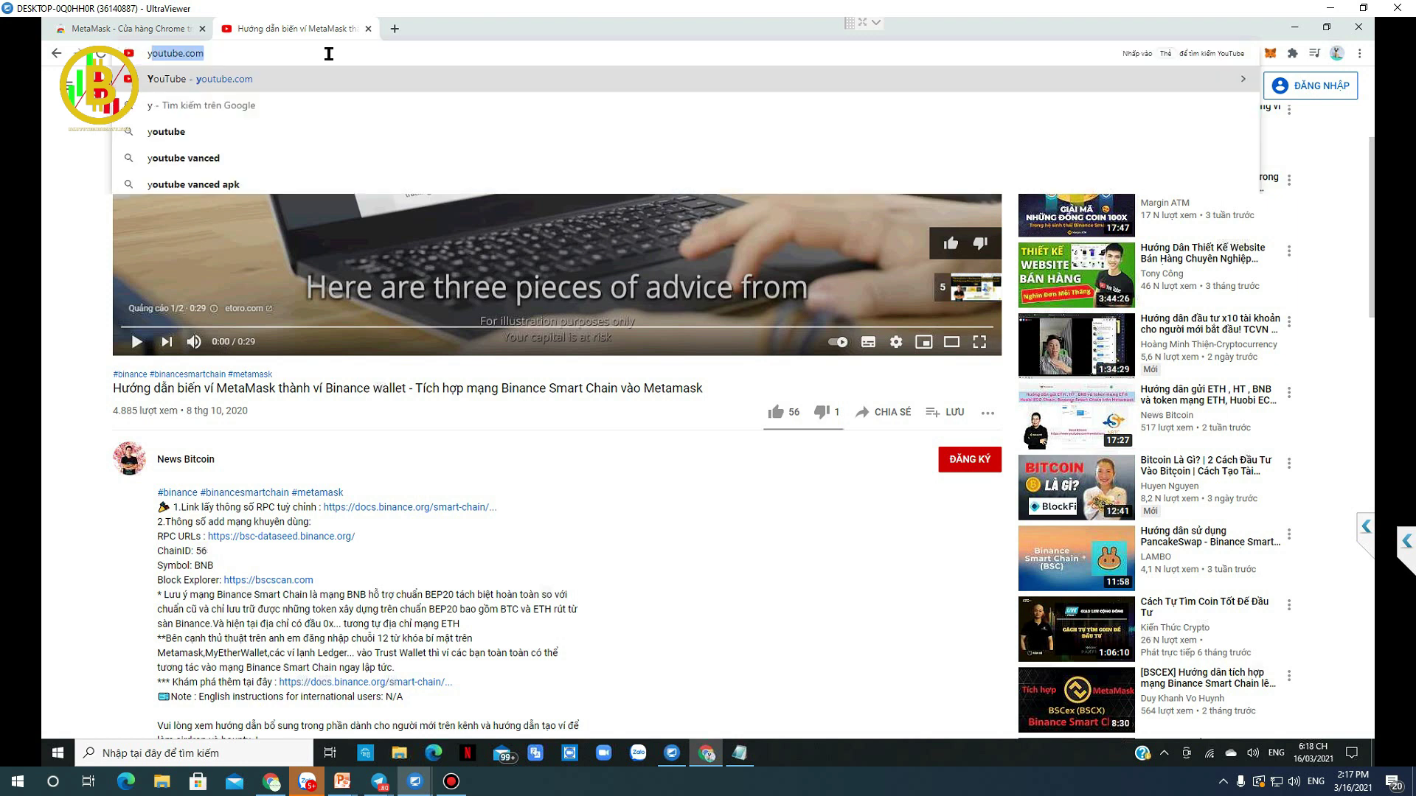
key(Escape)
text(uniswap)
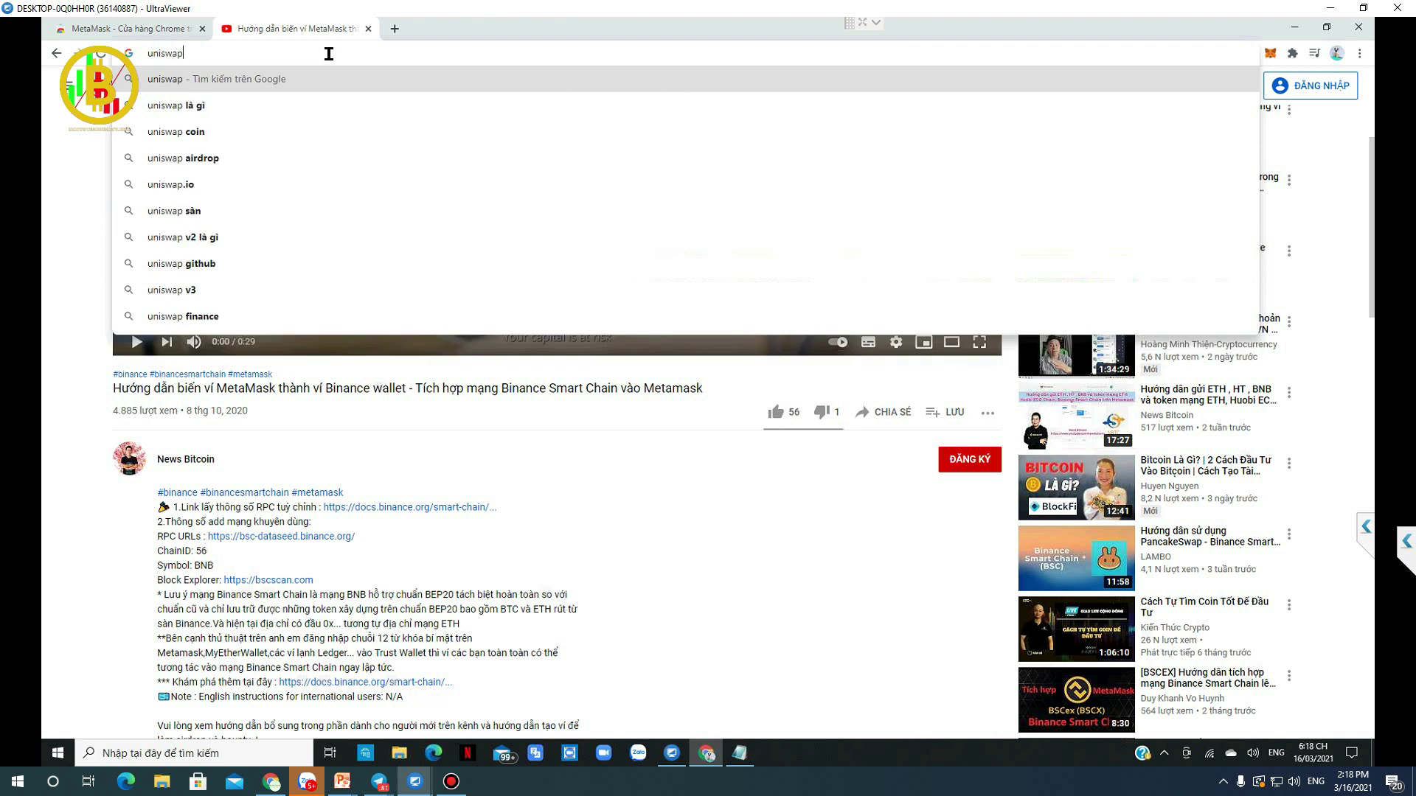
key(Return)
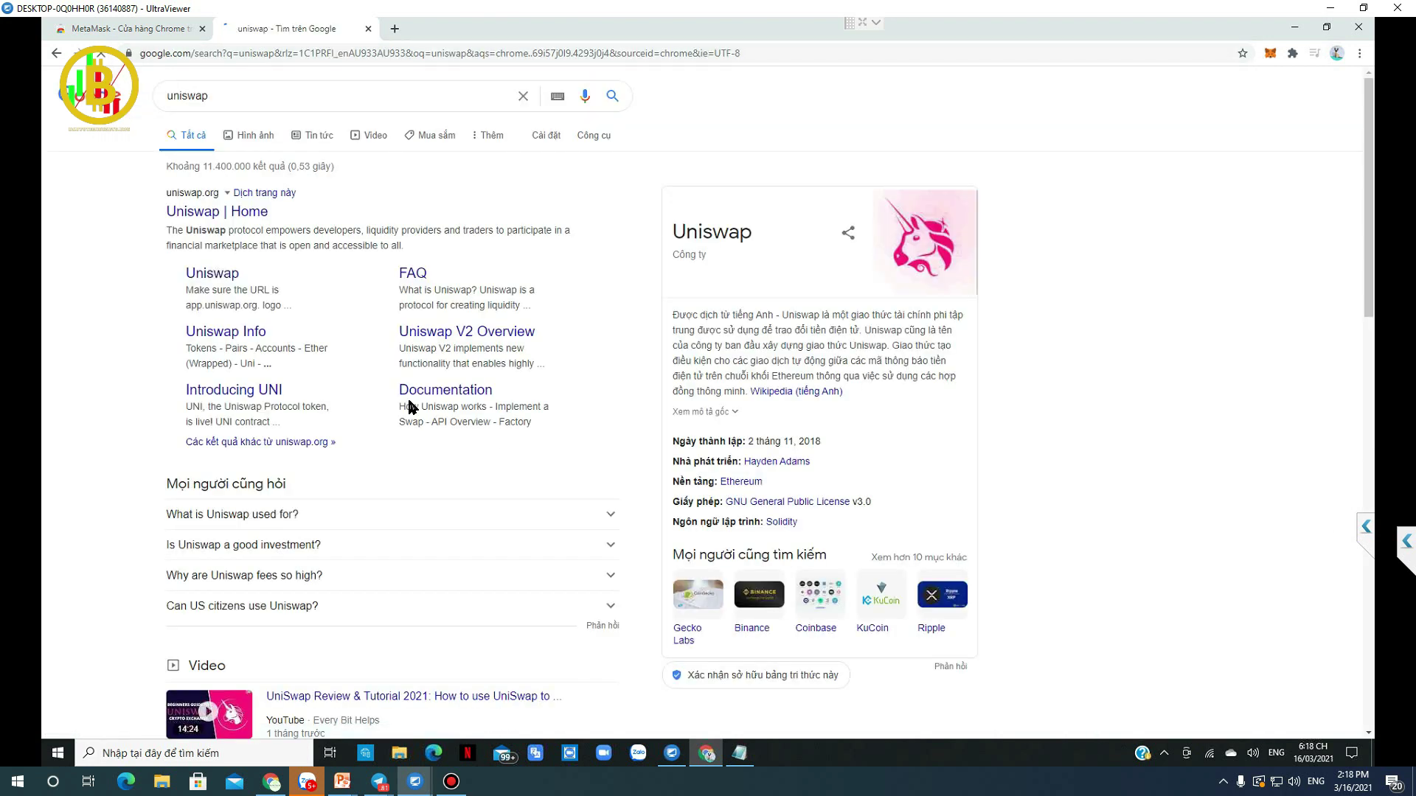
click(212, 214)
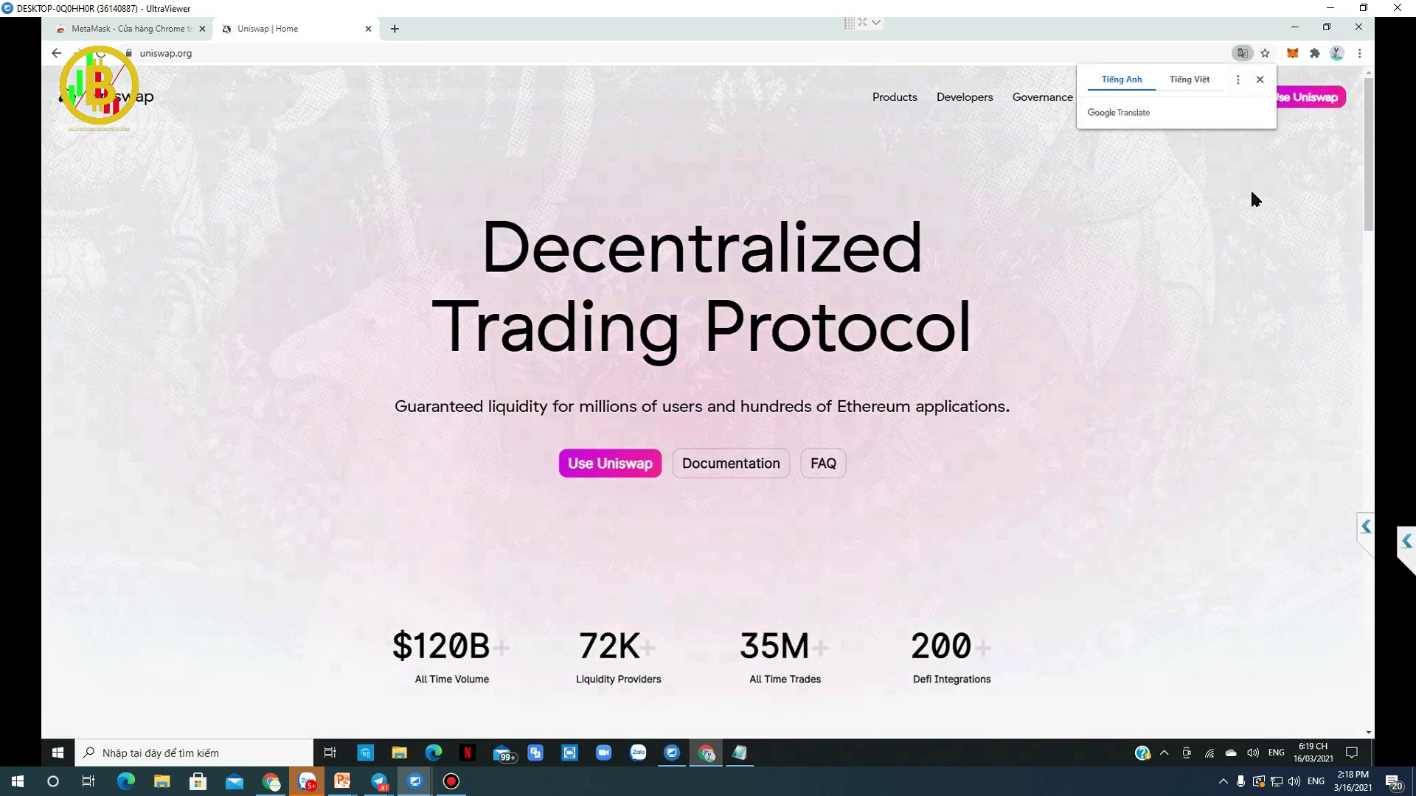
Open the Uniswap app in a new tab and close the Uniswap home and MetaMask store tabs
click(1300, 99)
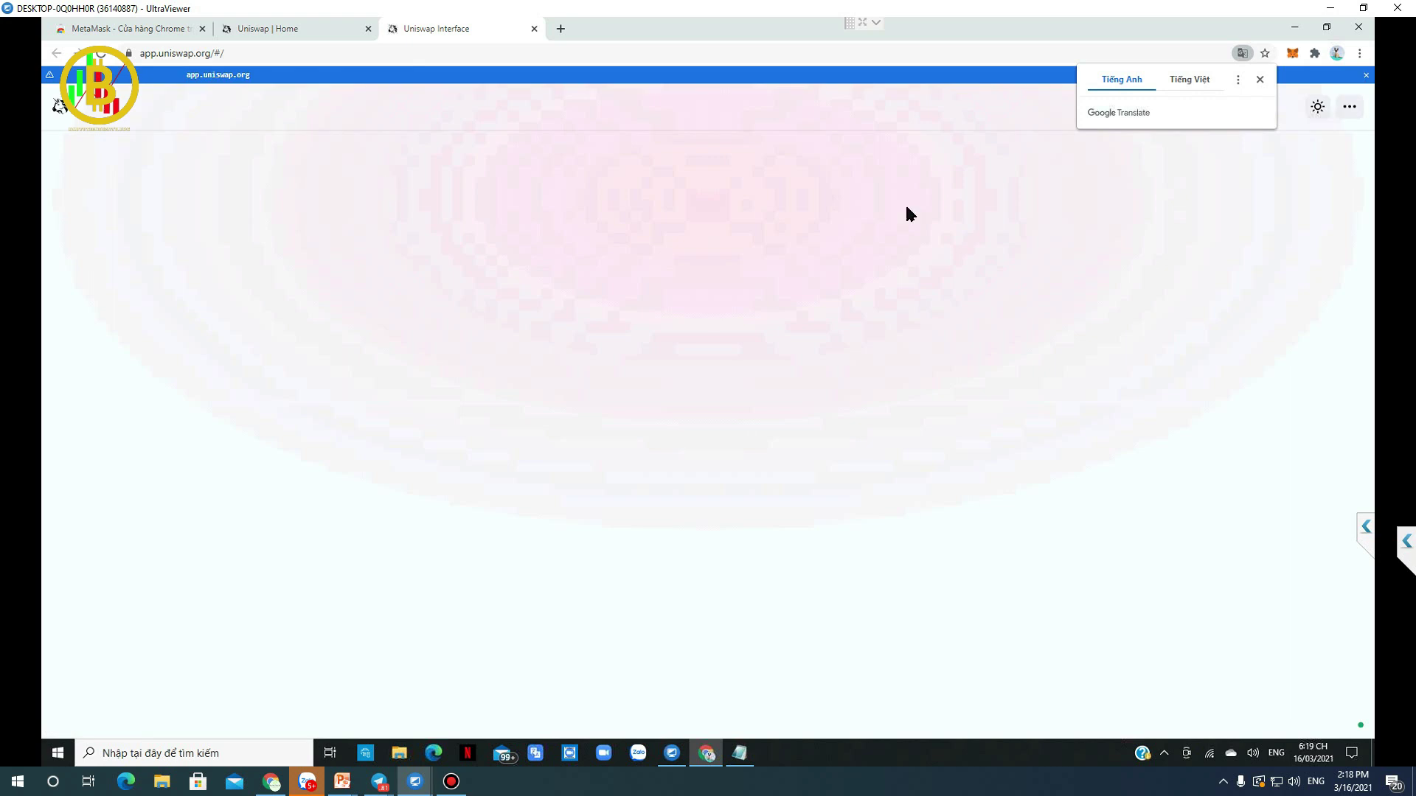
click(1258, 79)
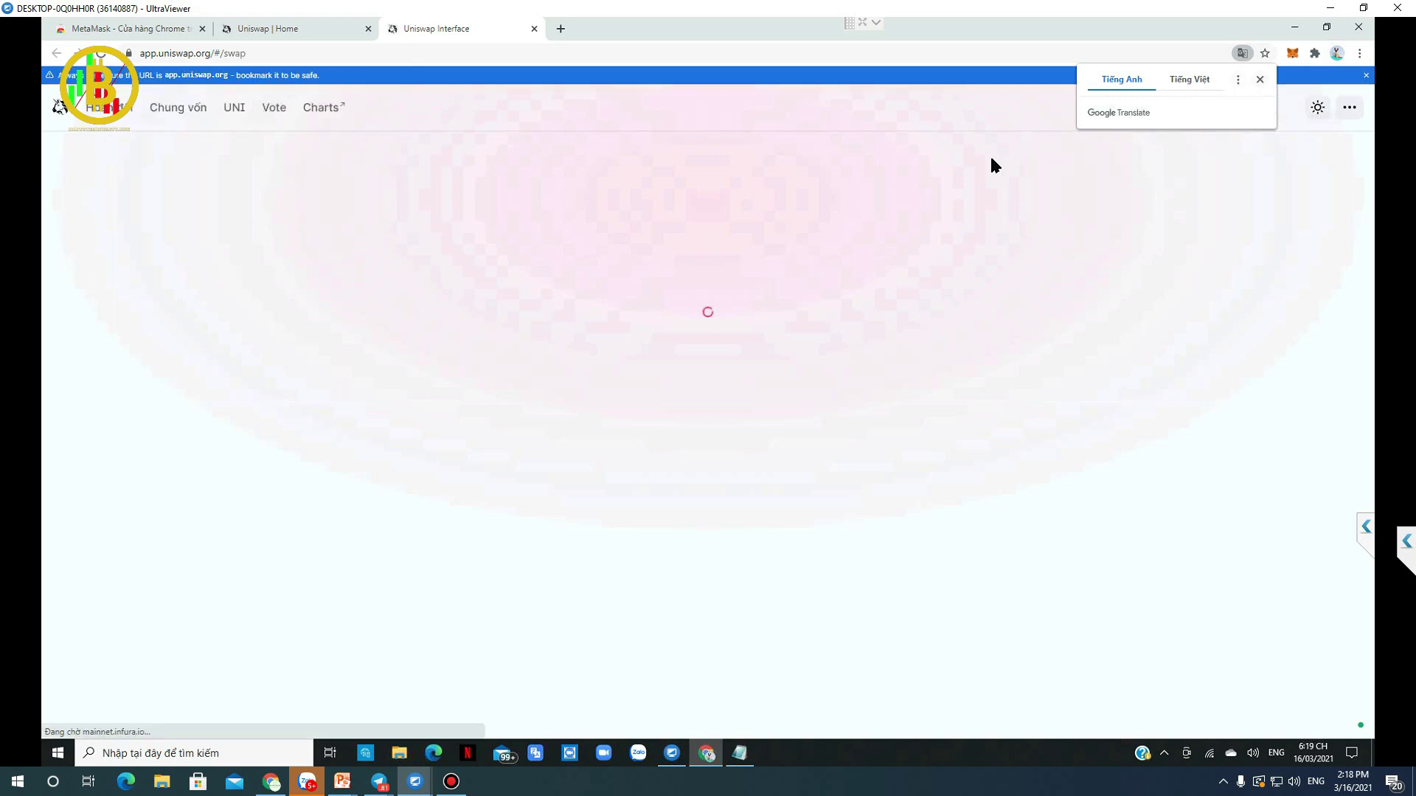
click(328, 31)
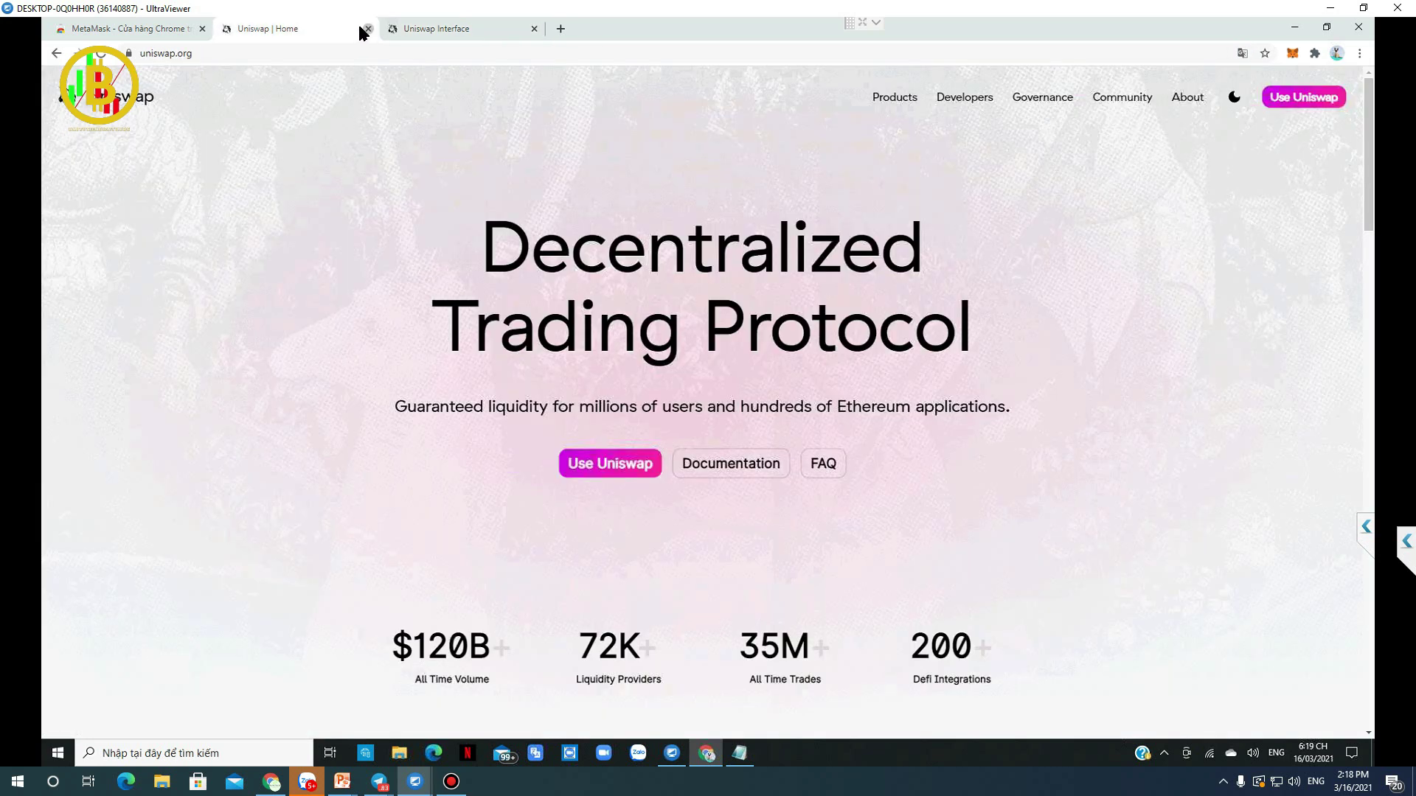
click(368, 28)
click(177, 29)
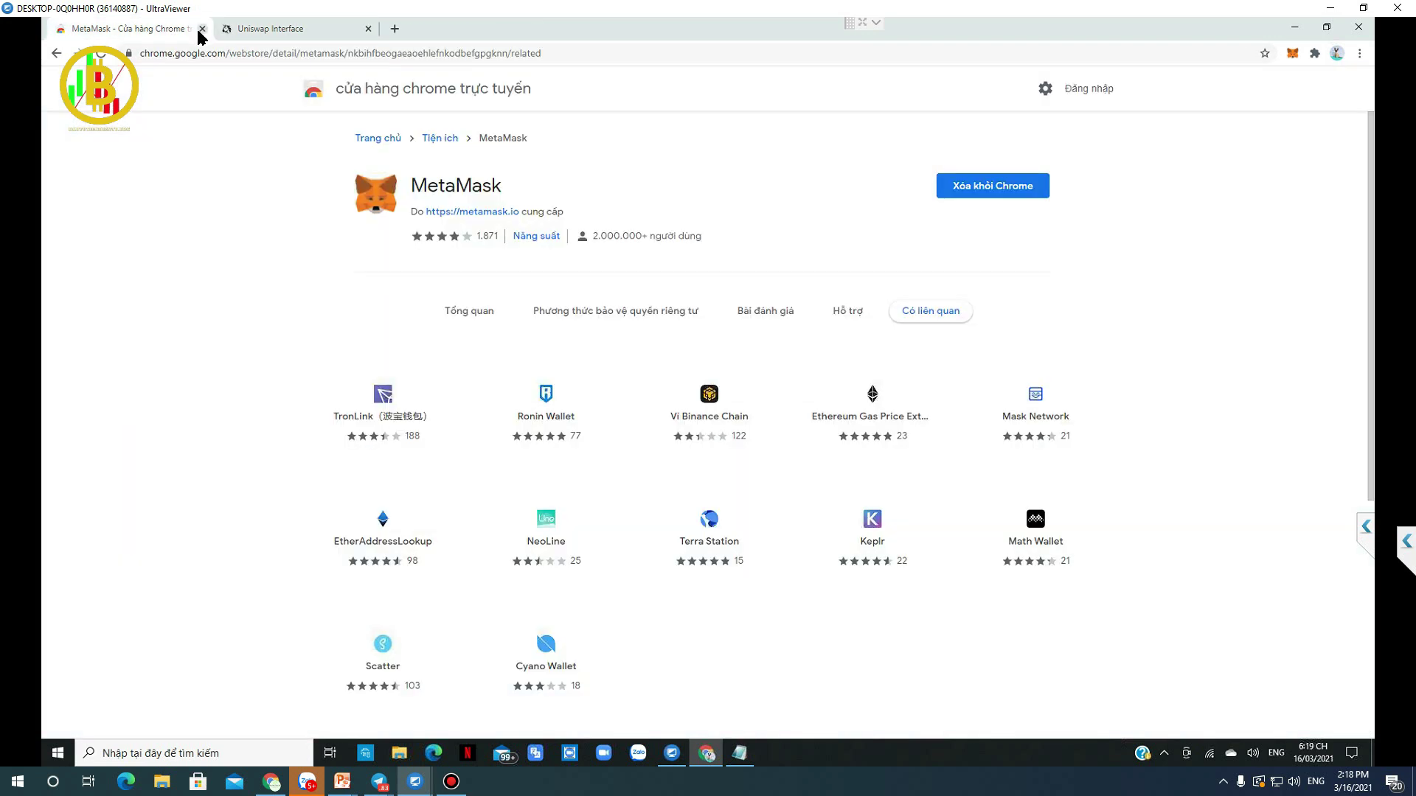
click(200, 30)
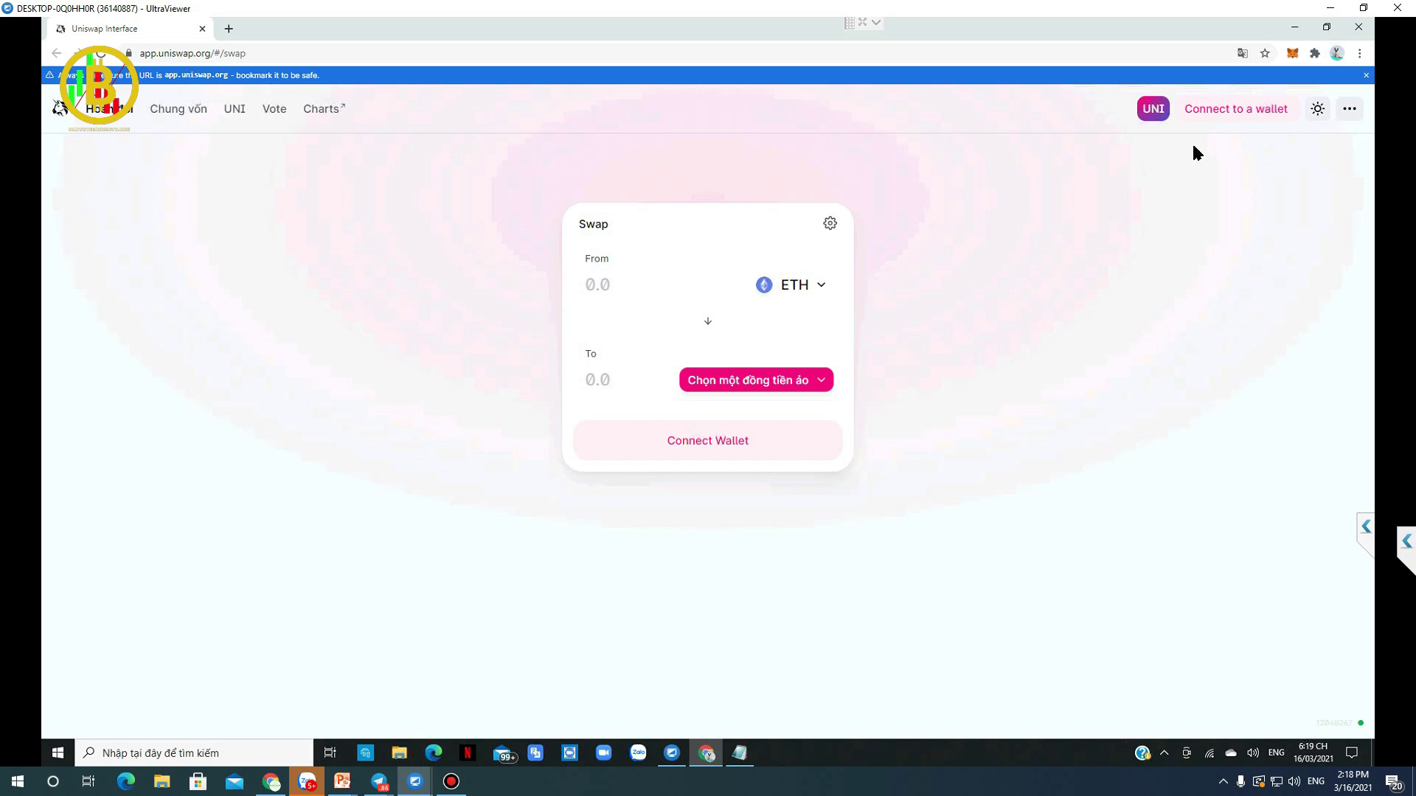
Connect the MetaMask wallet to Uniswap and open the To token list
click(1210, 112)
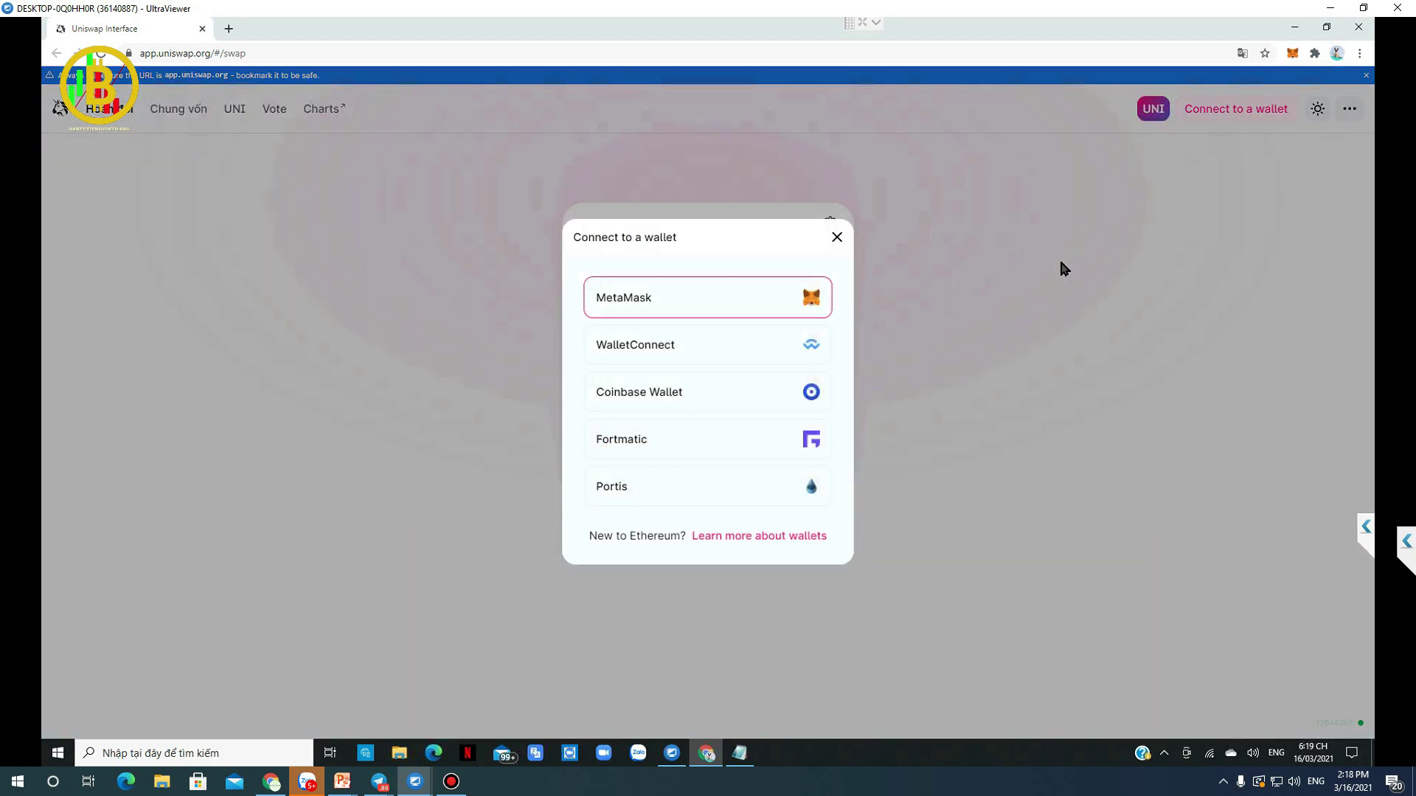
click(681, 301)
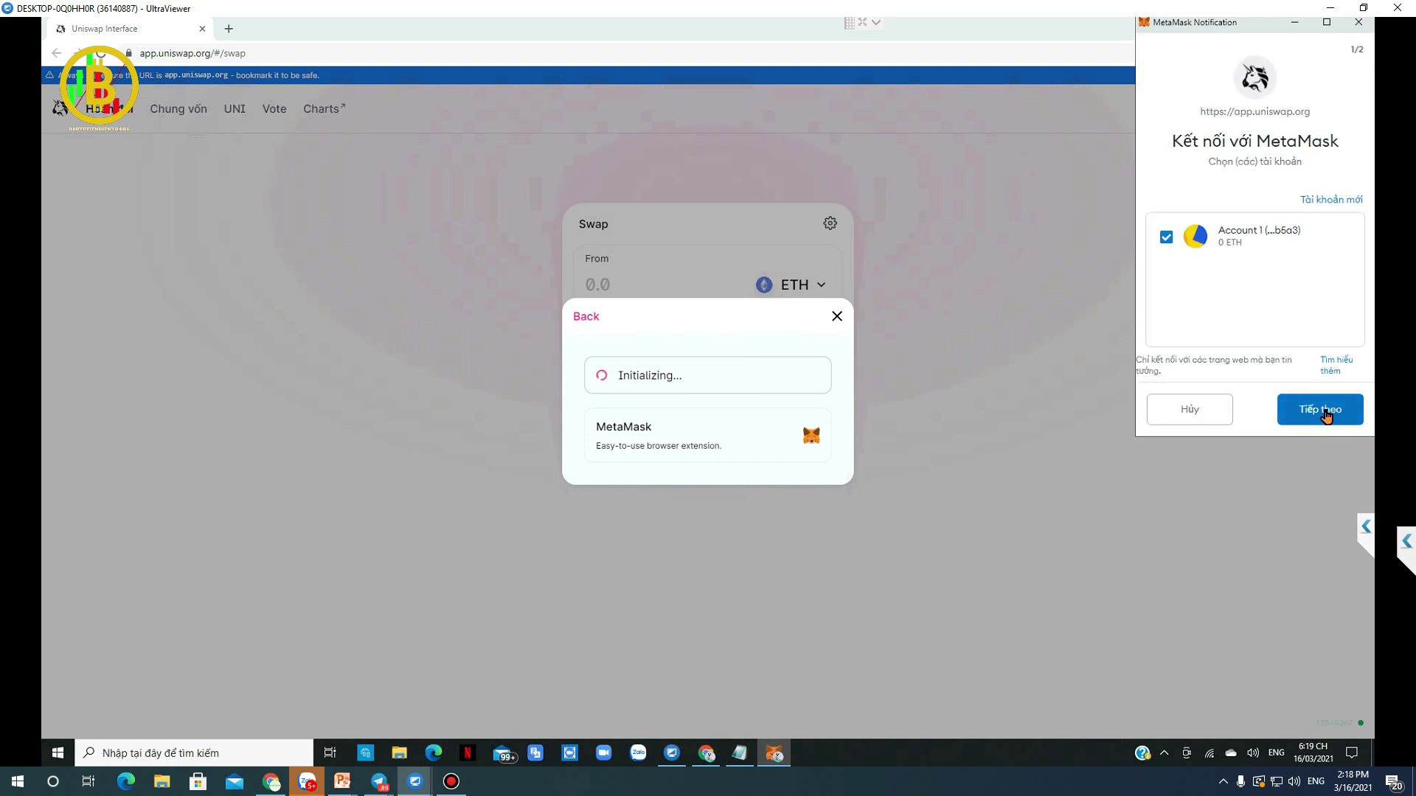
click(1325, 415)
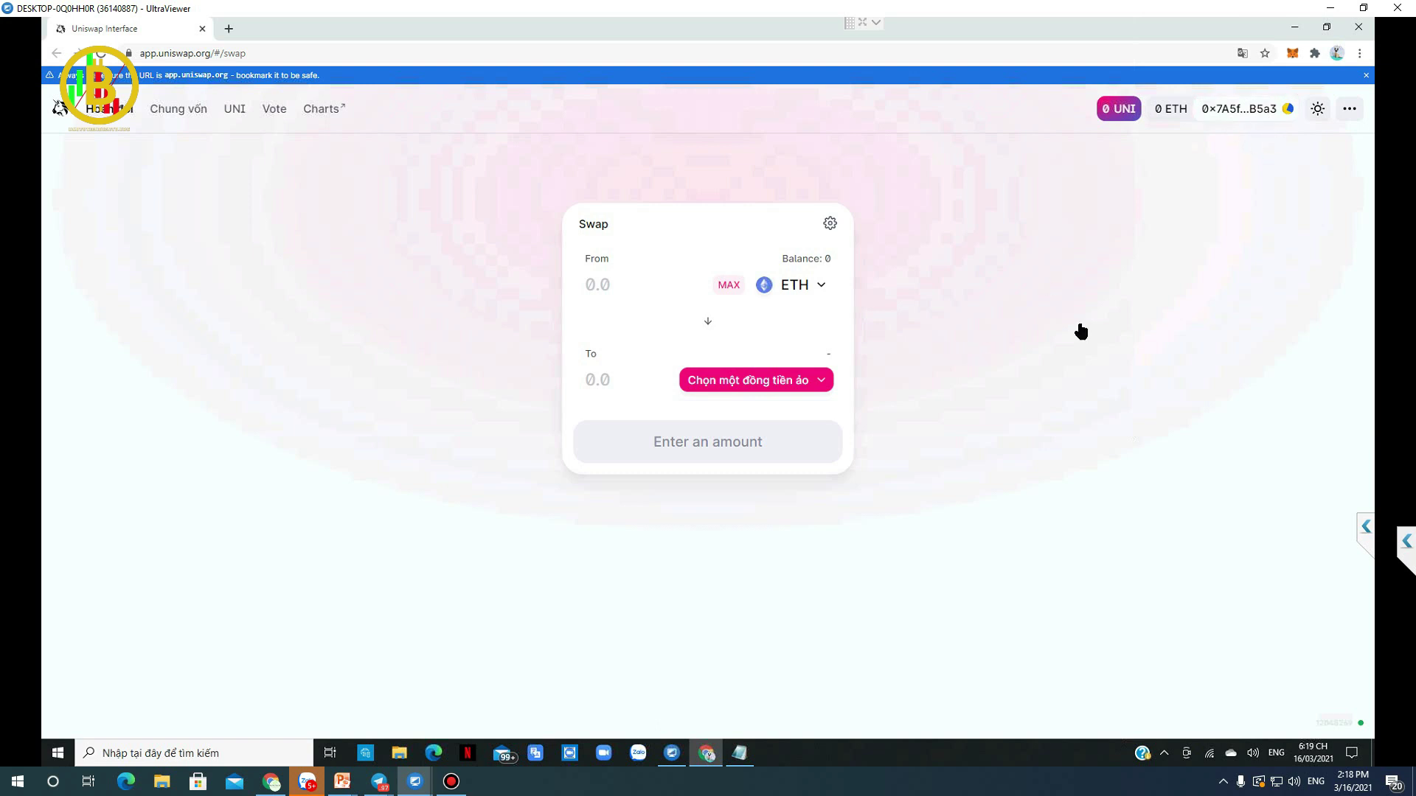
click(731, 388)
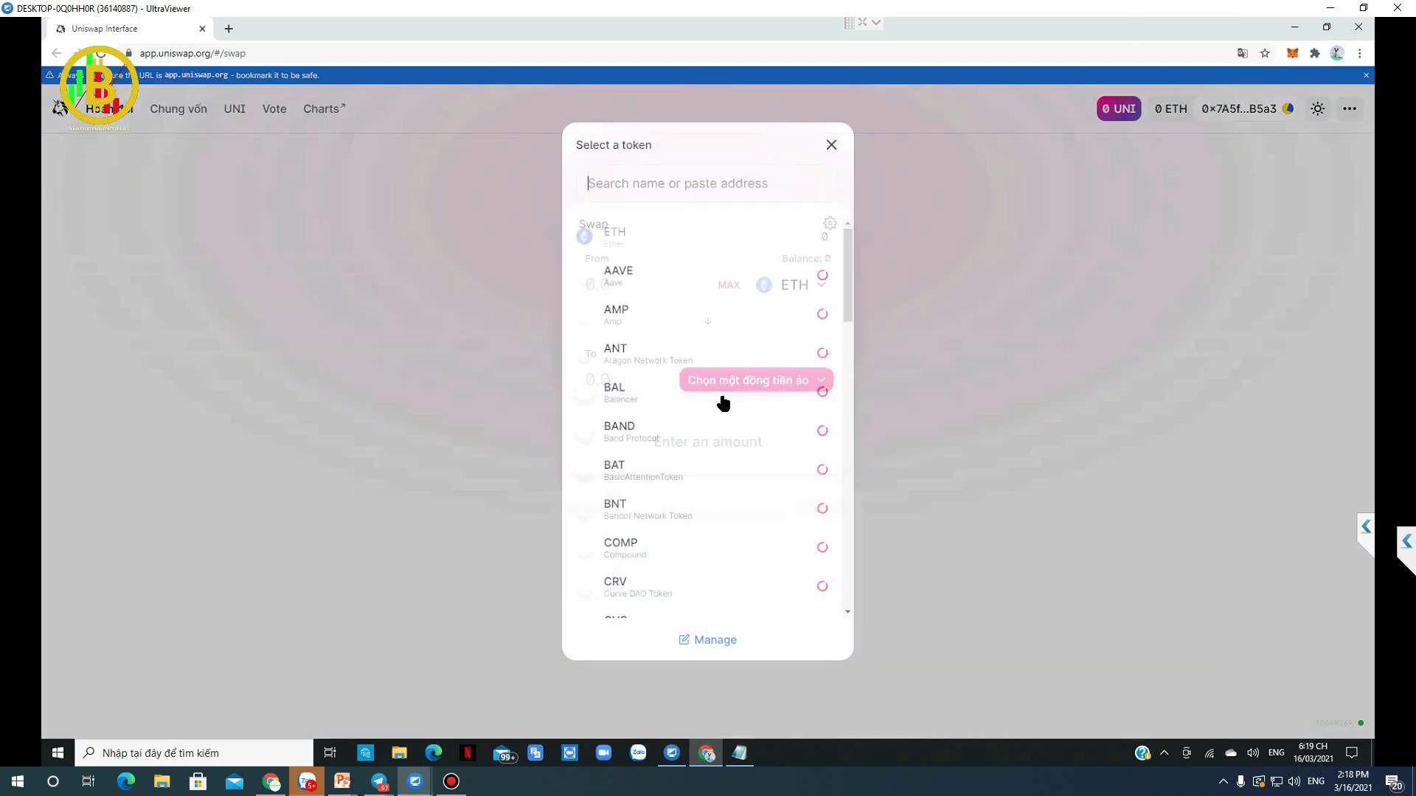
Scroll the token list and pick CRV as the To token
scroll(669, 479, down, 5)
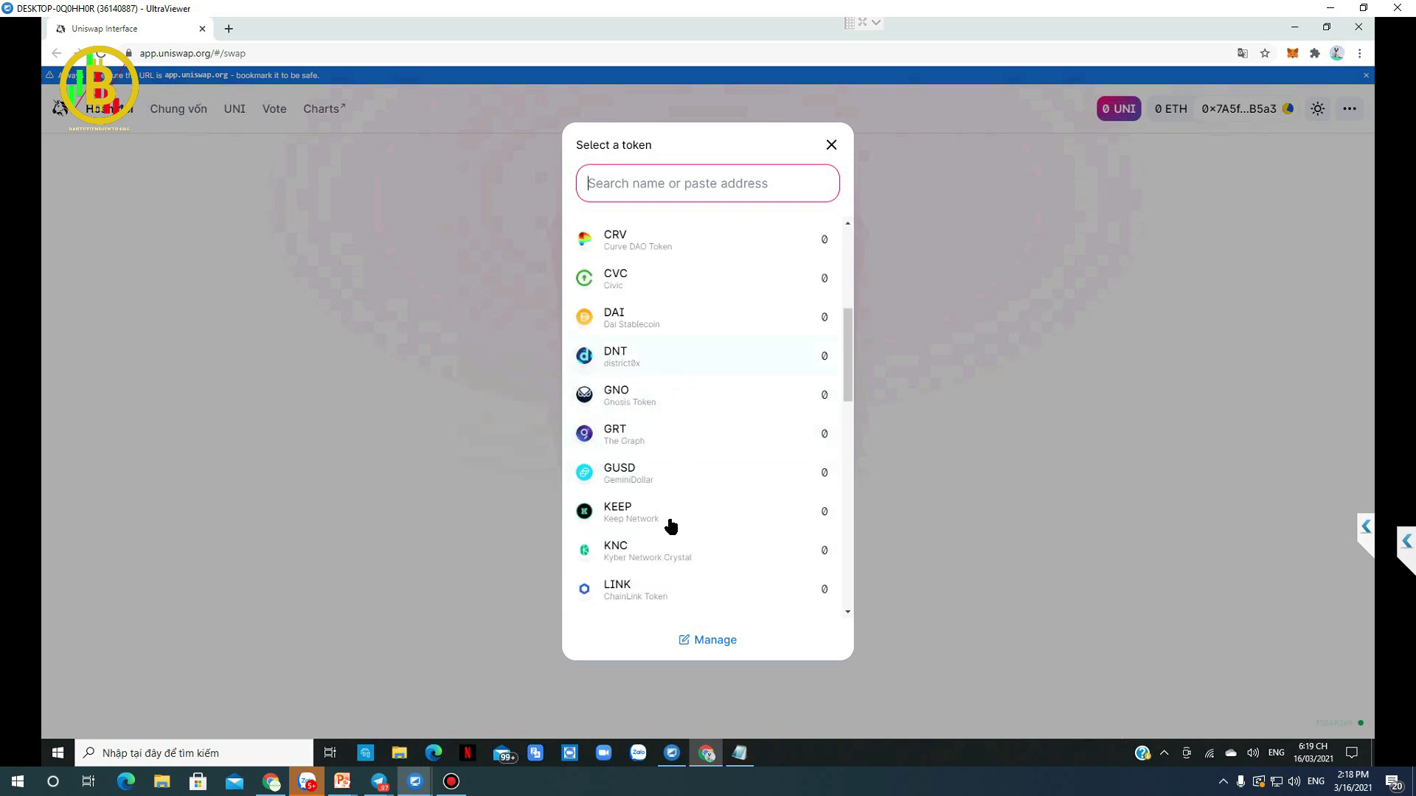
click(668, 238)
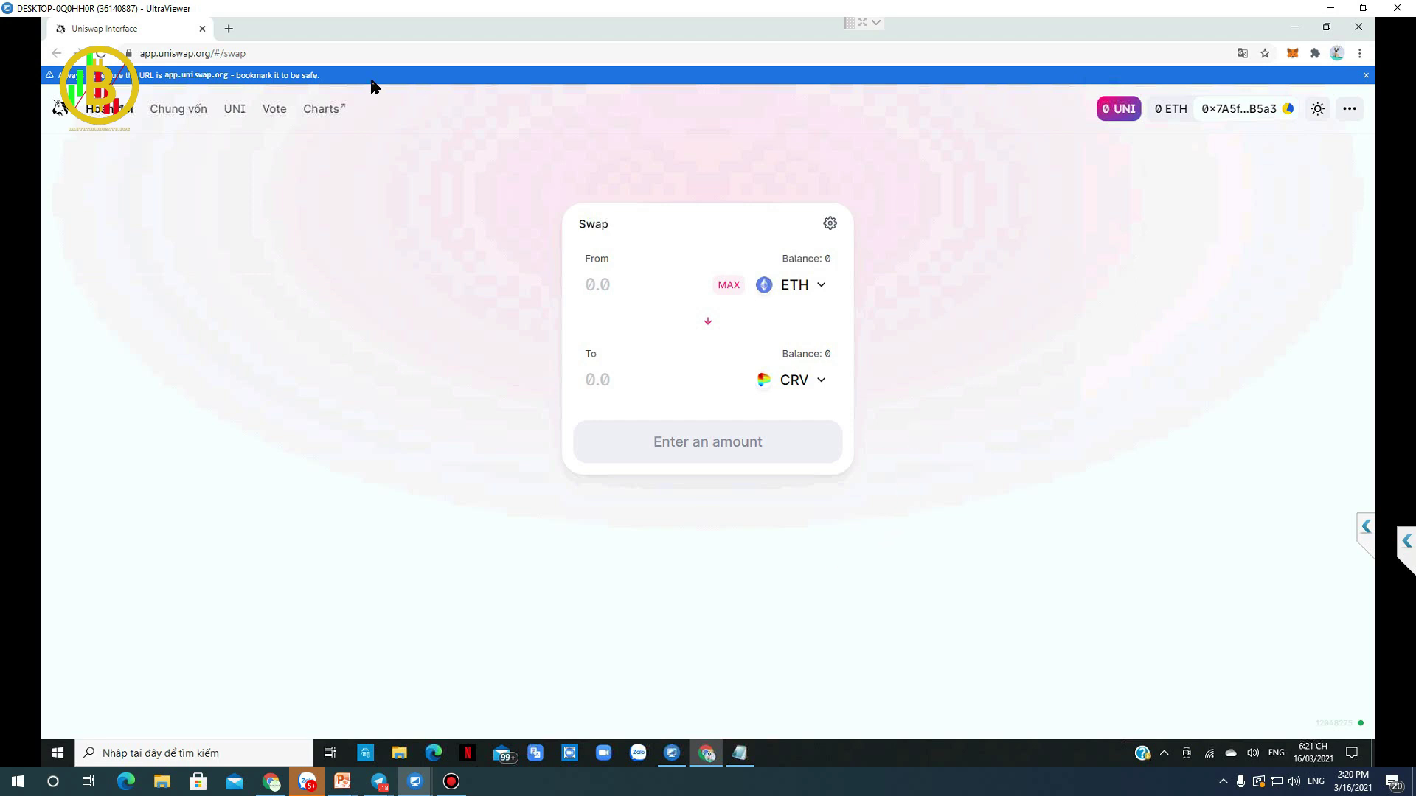
Load binance.com in a new tab and dismiss the translation offer
click(228, 29)
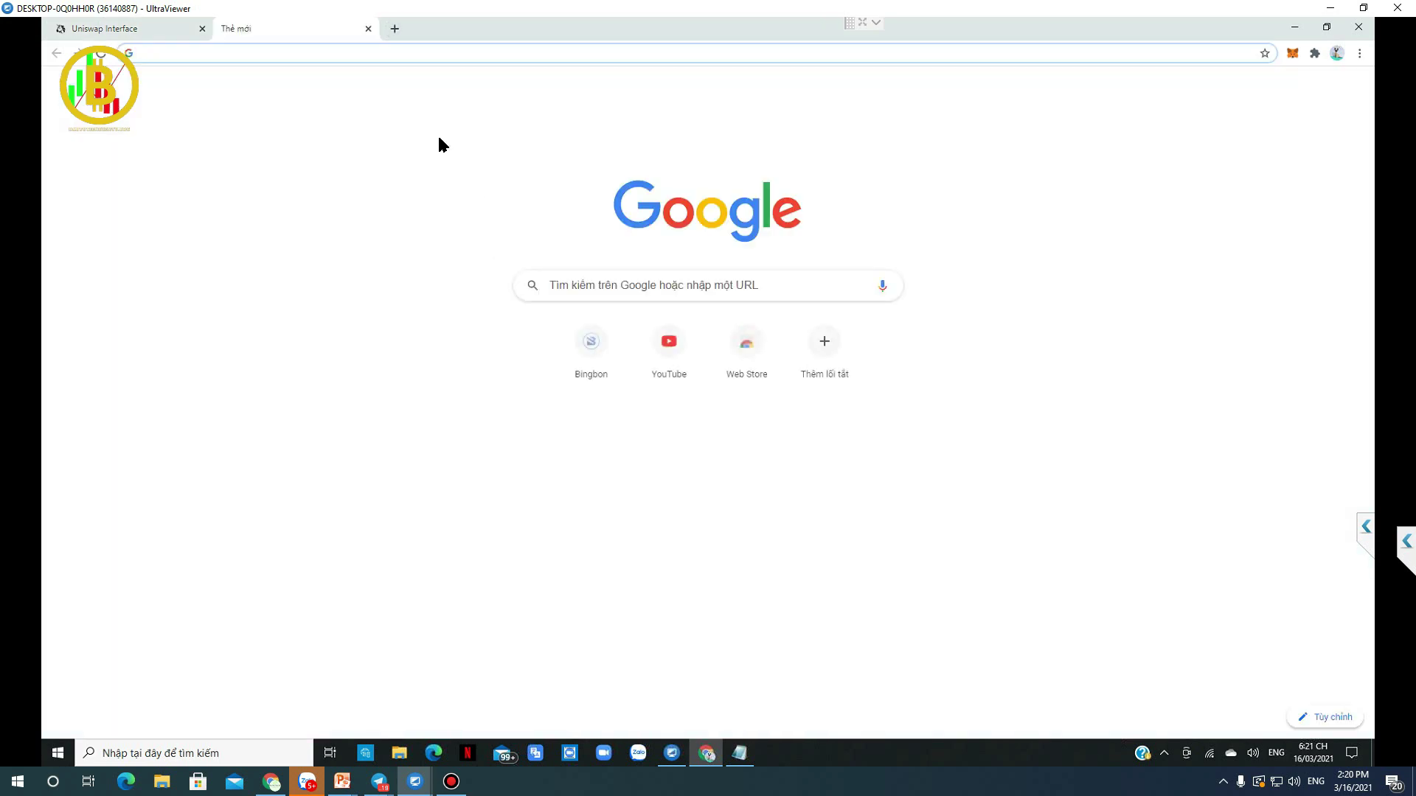
click(316, 55)
text(binance)
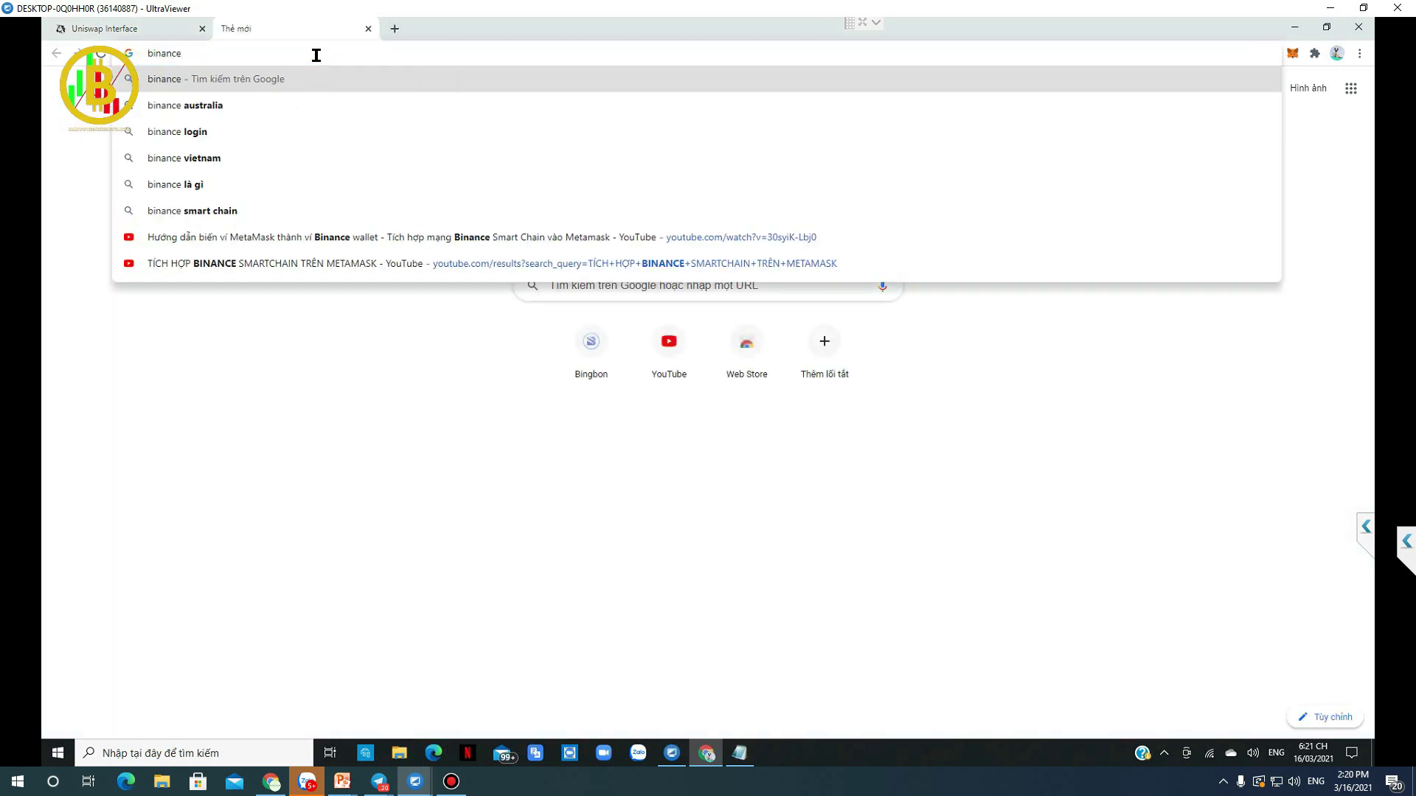
text(.com)
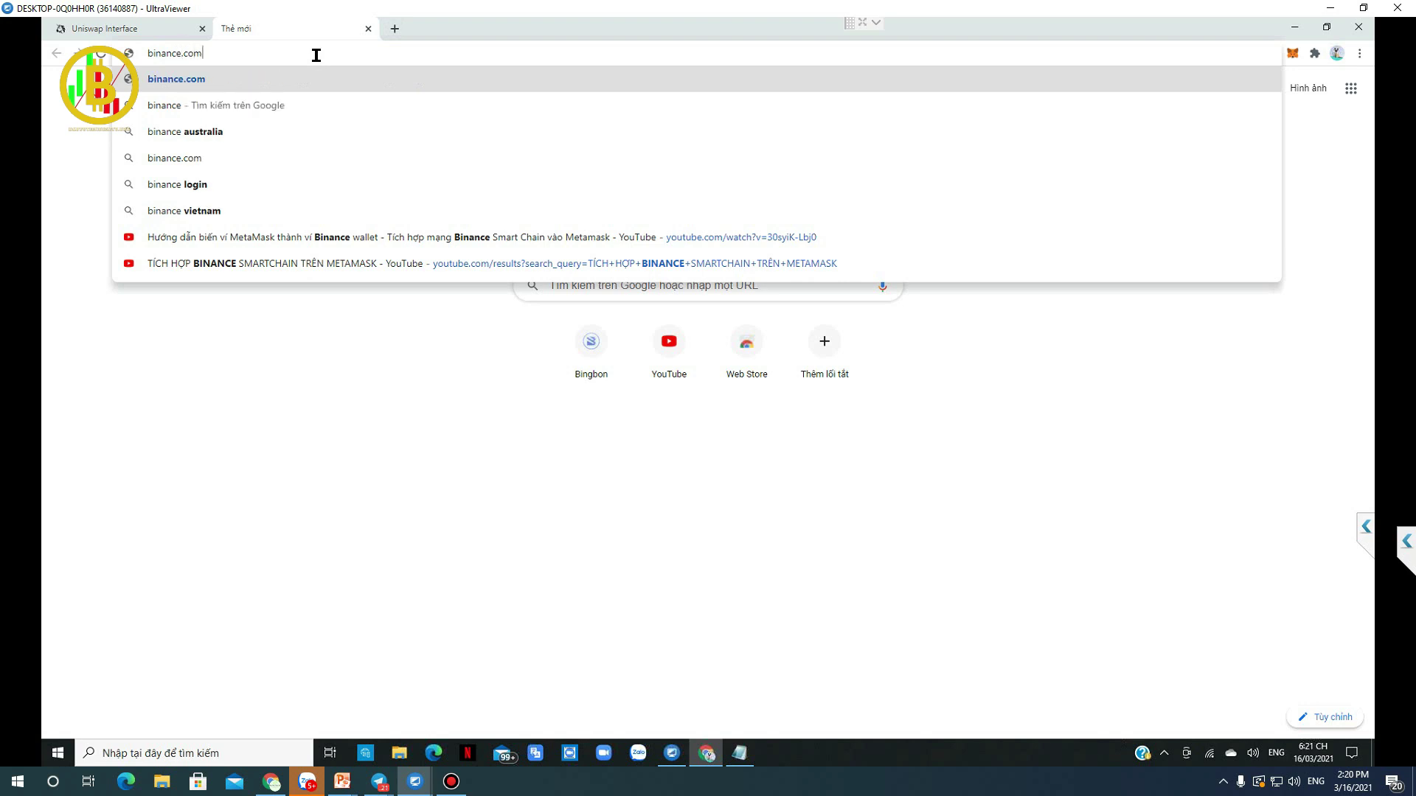
key(Return)
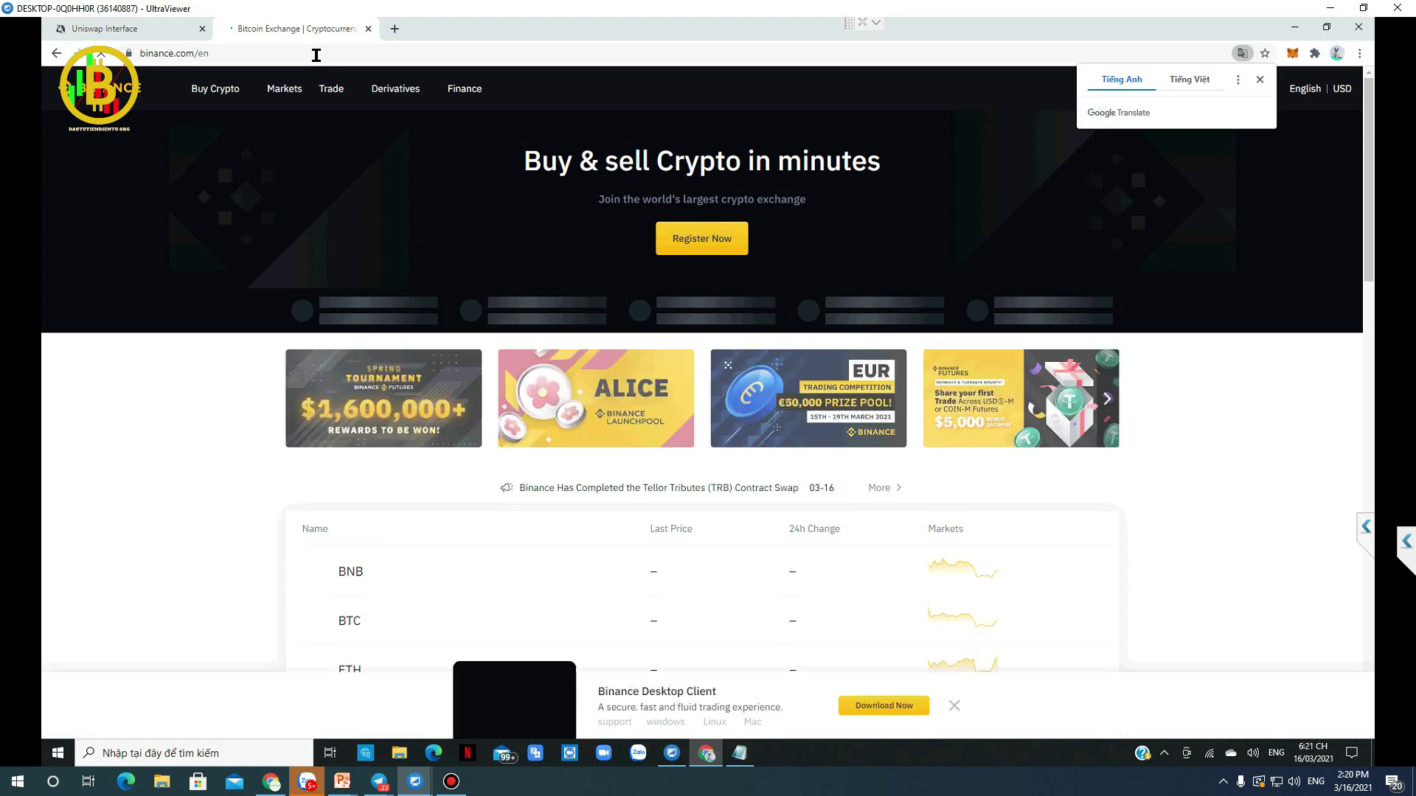
click(1259, 79)
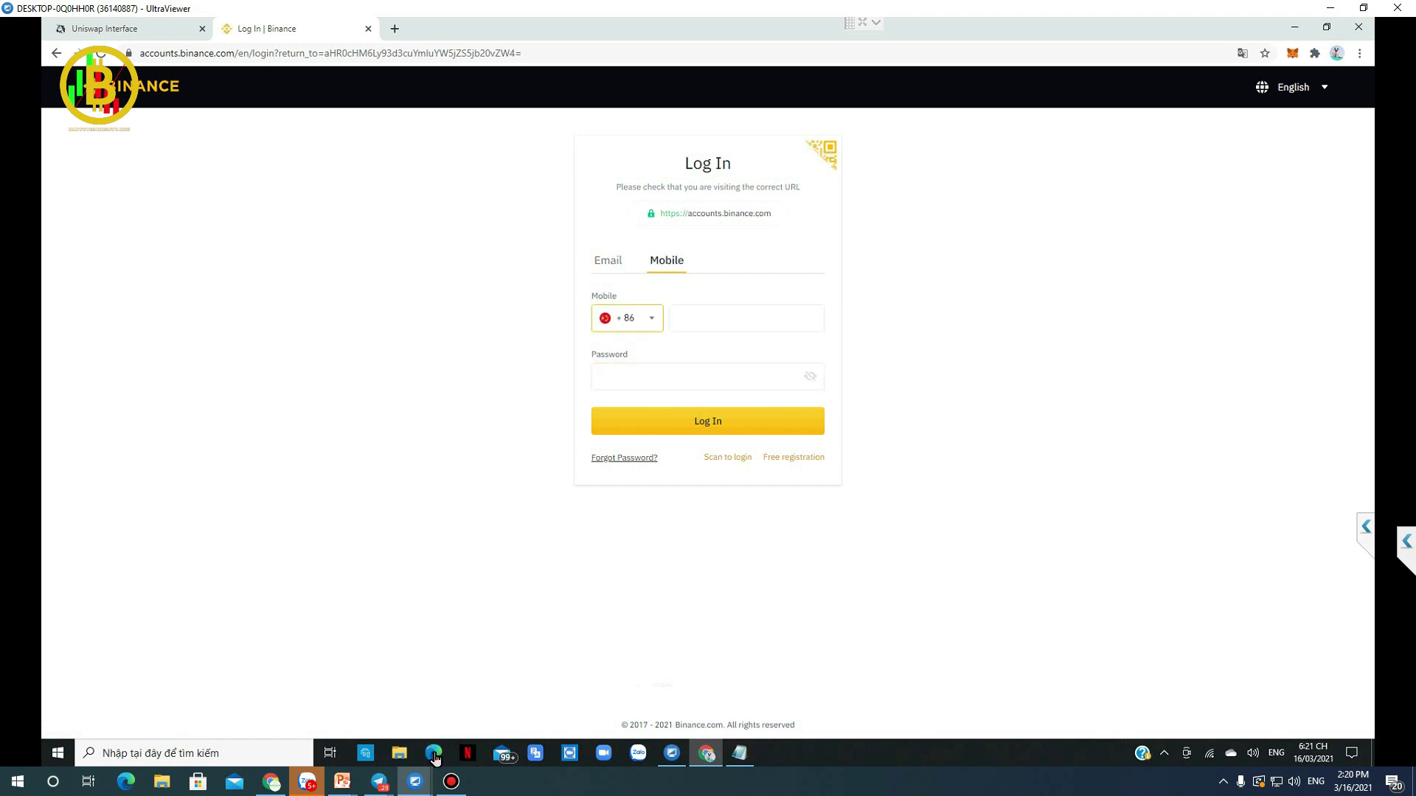
Open and then close Notepad's recent files list from the taskbar
click(742, 755)
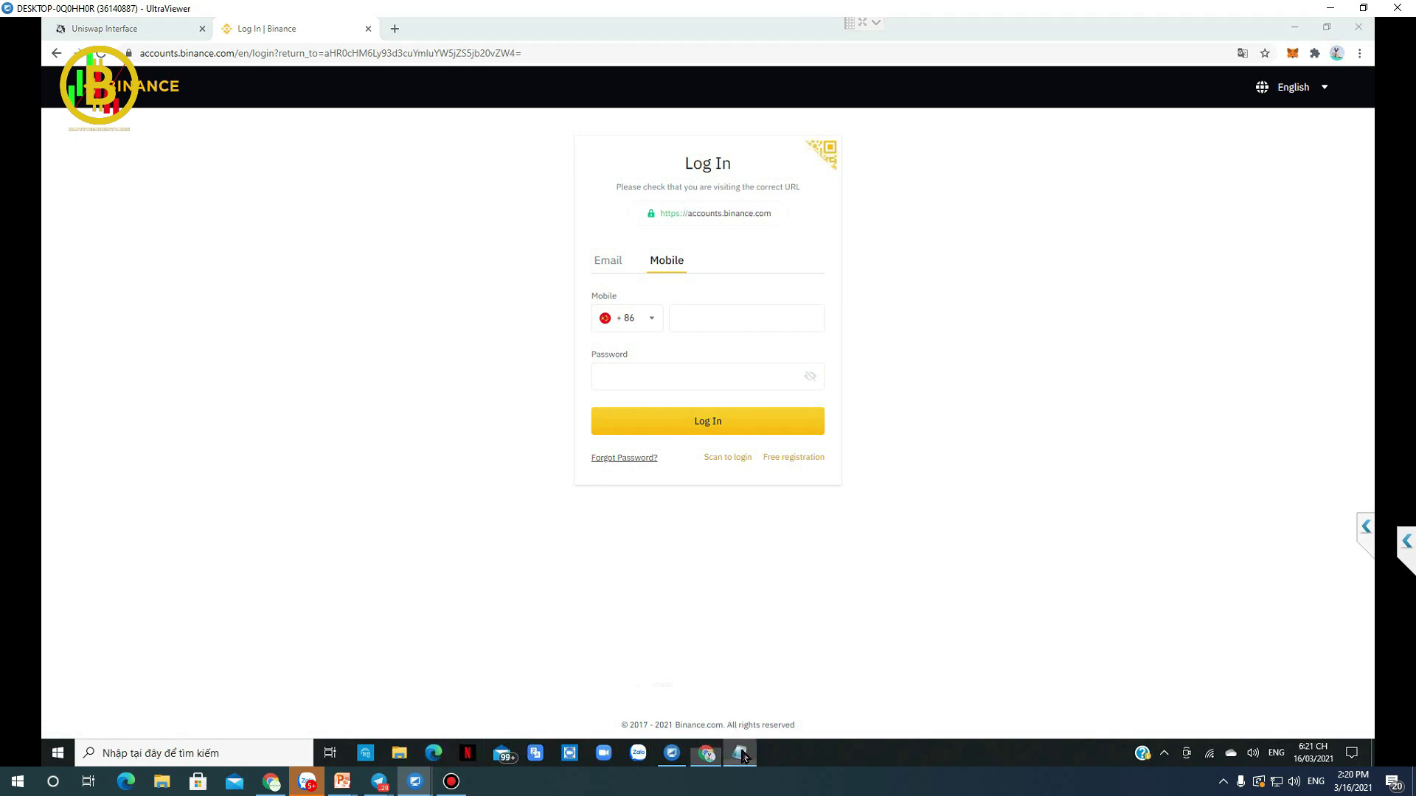
right_click(742, 755)
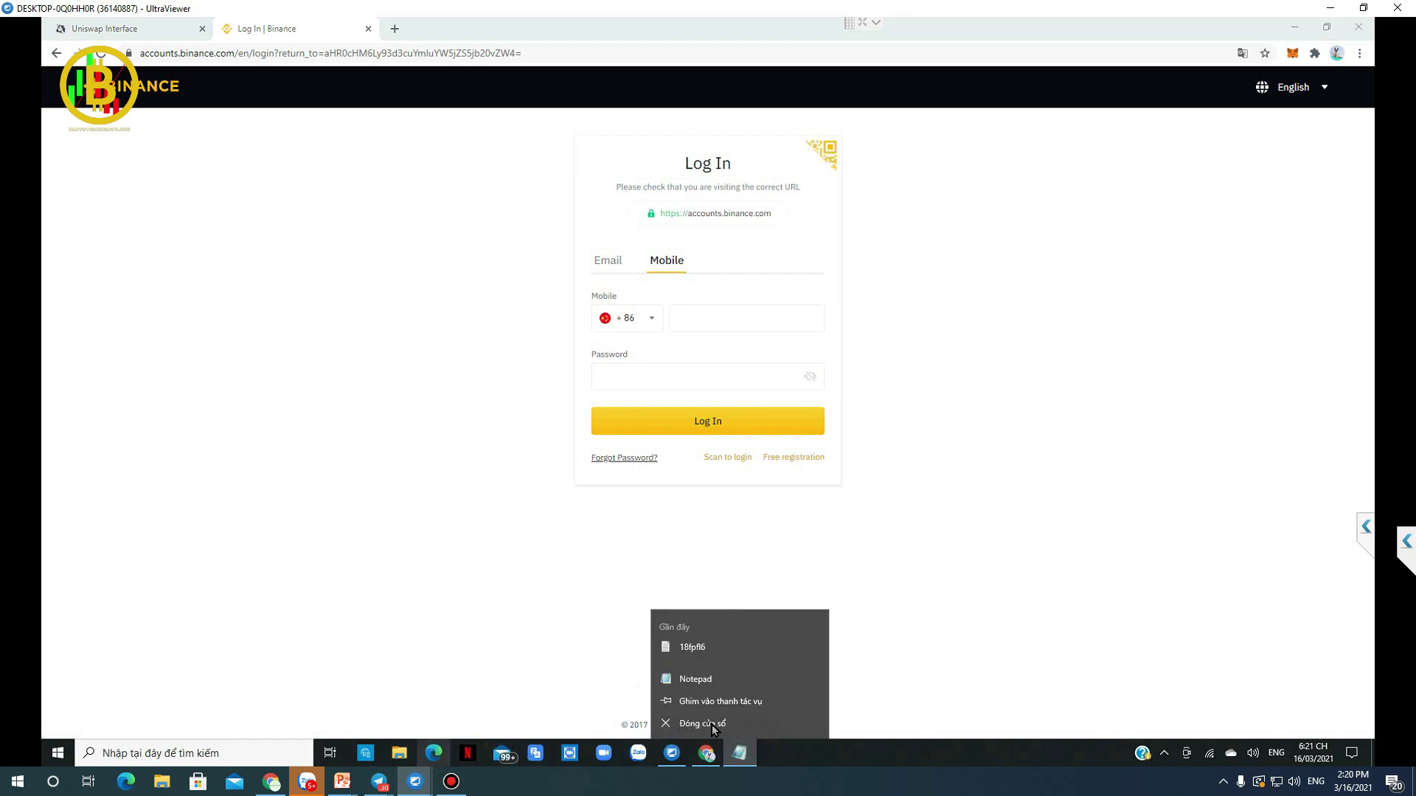
click(711, 724)
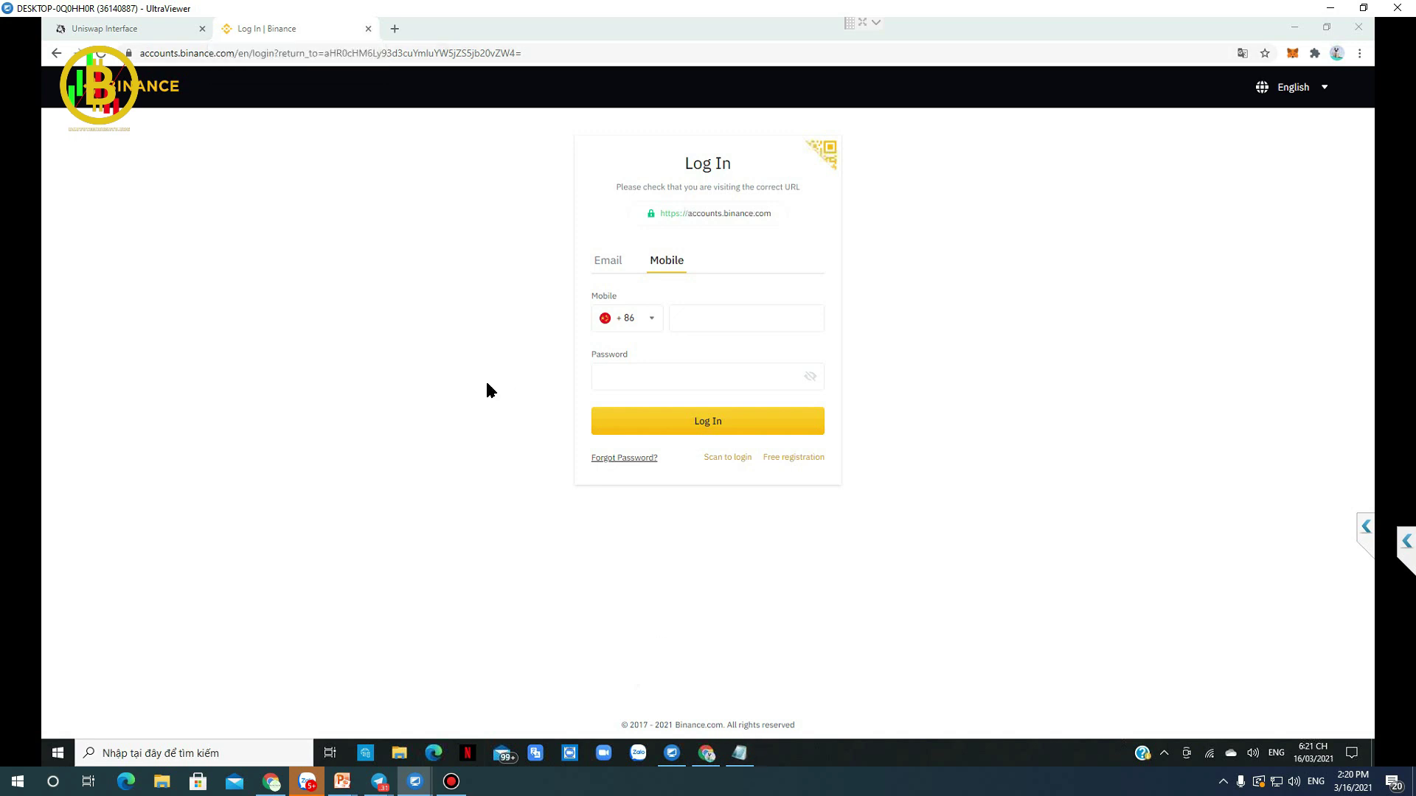
Select Australia +61 as the mobile login country code
key(Tab)
key(shift+Tab)
key(shift+Tab)
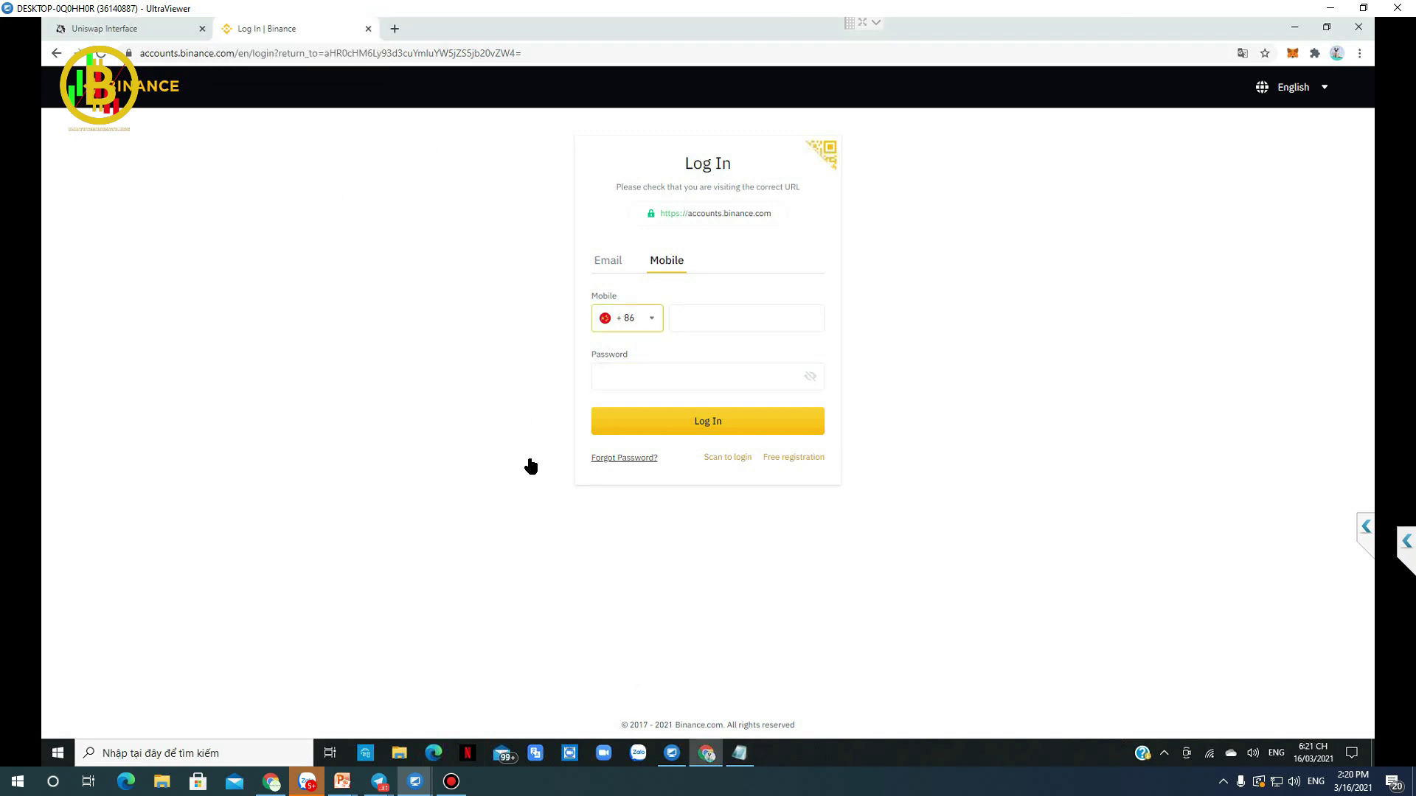
key(Return)
key(Down)
key(Down)
key(Down)
key(Down)
key(Down)
key(Down)
key(Down)
key(Down)
key(Down)
key(Down)
key(Down)
key(Down)
key(Down)
key(Down)
key(Down)
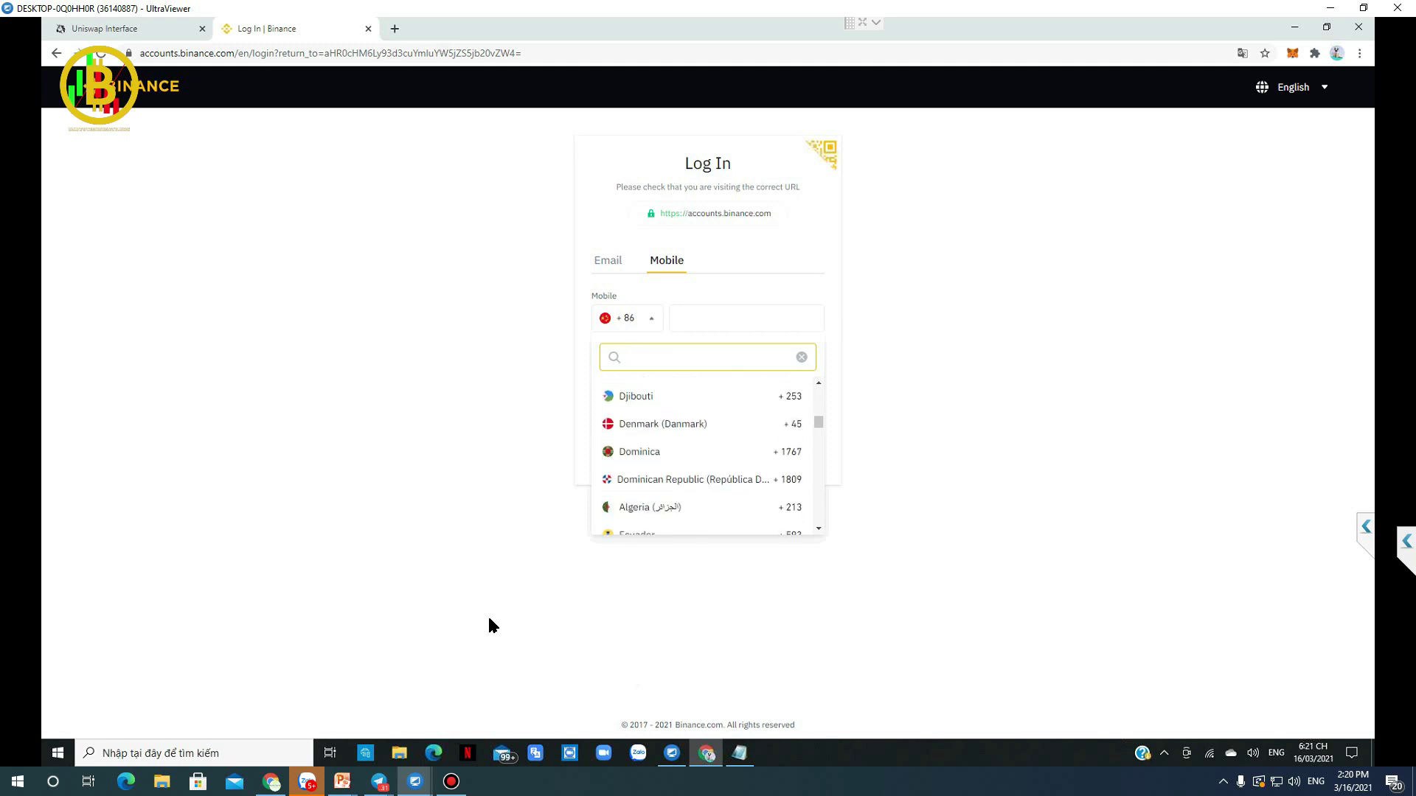
key(Down)
key(Down)
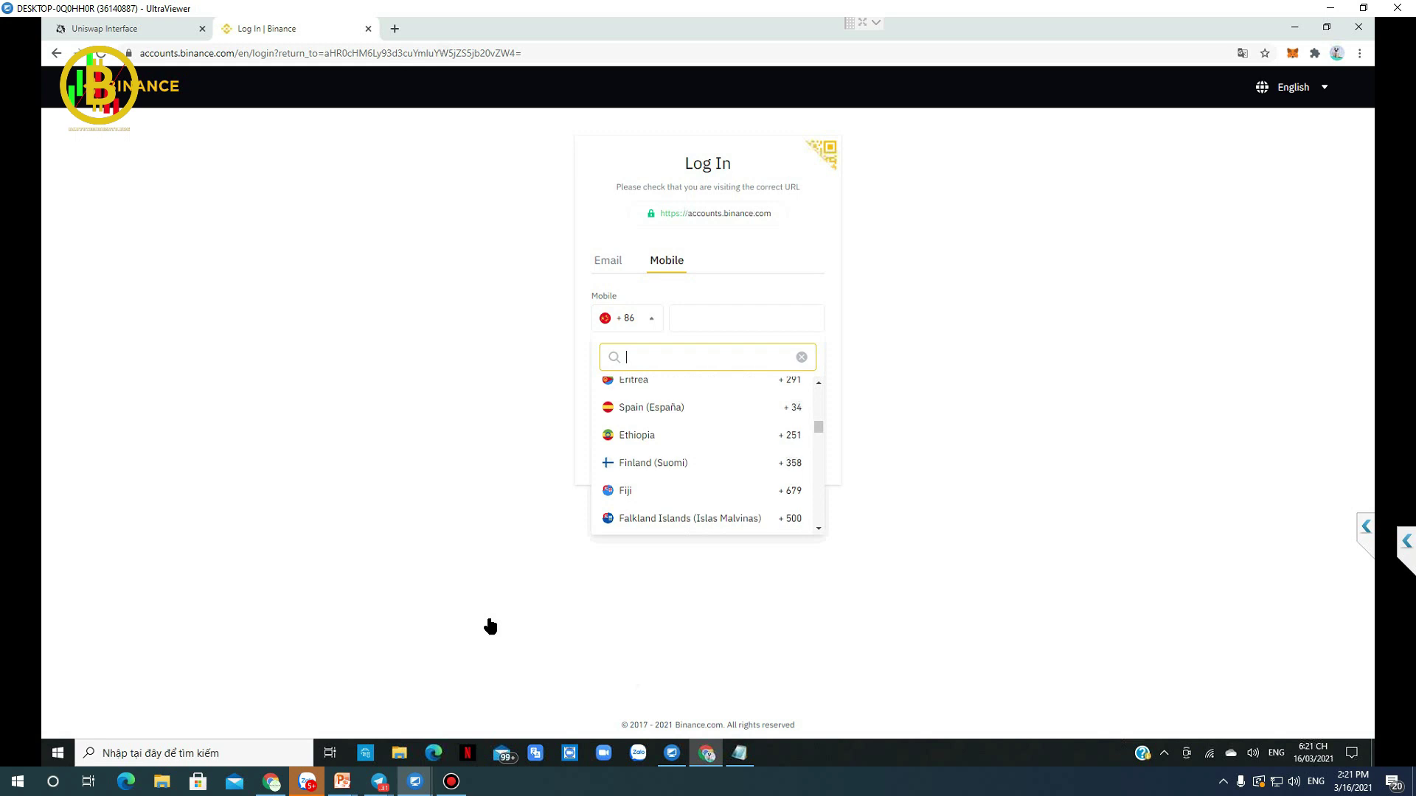
key(Up)
key(Up)
key(Up)
key(Up)
key(Up)
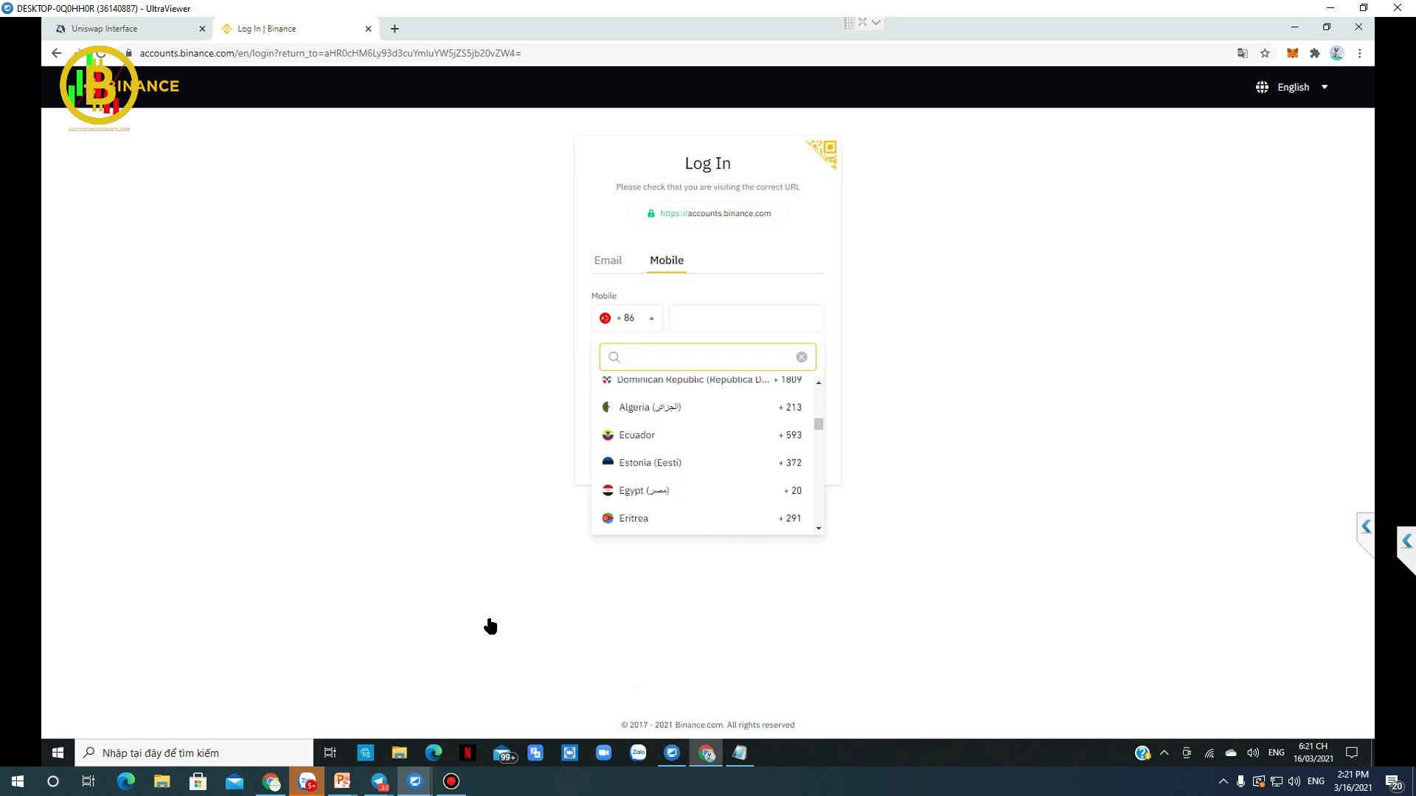
key(Up)
key(Up)
key(Up)
key(Up)
key(Up)
key(Up)
key(Up)
key(Up)
key(Up)
key(Up)
key(Up)
key(Up)
key(Up)
key(Up)
key(Up)
key(Up)
key(Up)
key(Up)
key(Up)
key(Up)
key(Up)
key(Up)
key(Up)
key(Up)
key(Up)
key(Up)
key(Up)
key(Up)
key(Up)
key(Up)
key(Up)
key(Up)
key(Up)
key(Up)
key(Up)
key(Up)
key(Up)
key(Up)
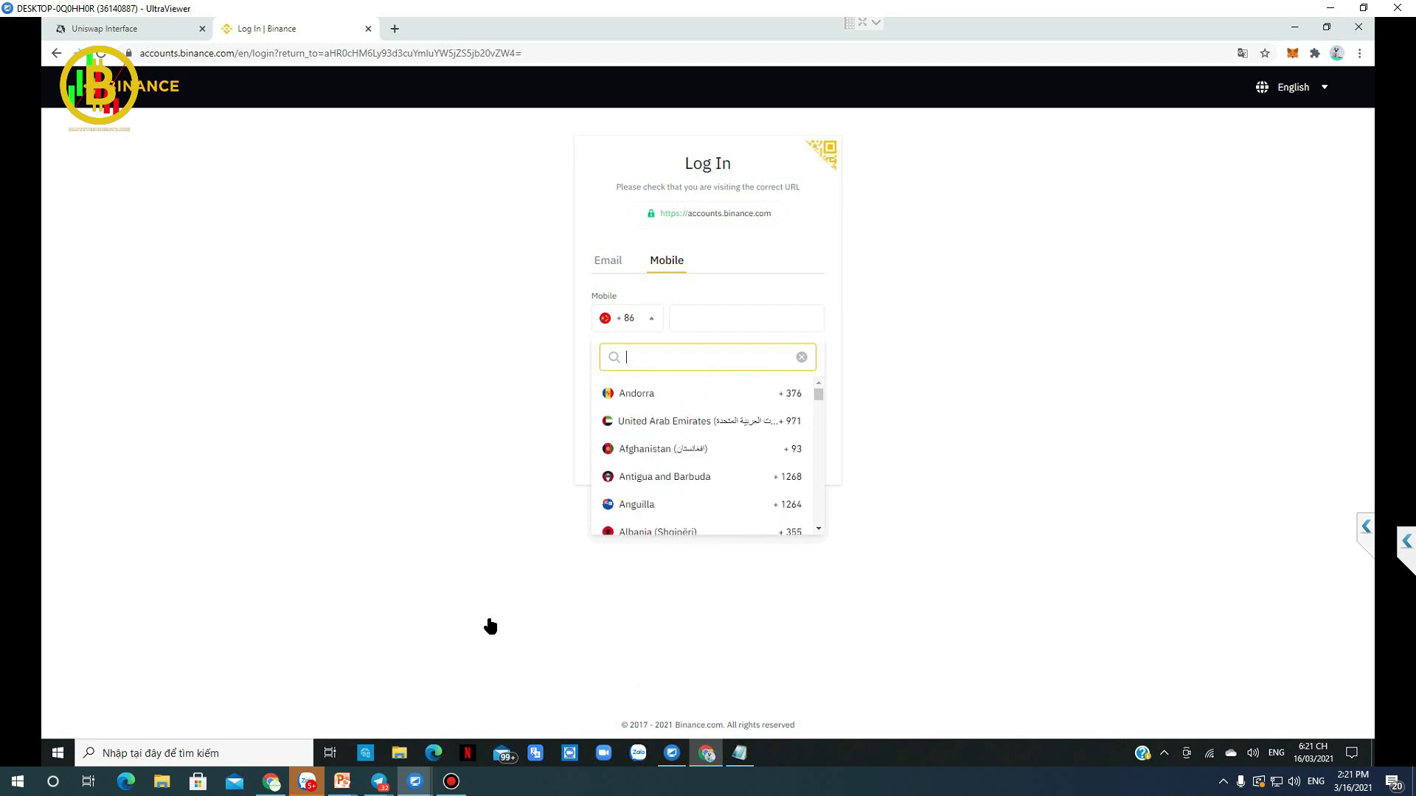
key(Down)
key(Down)
key(Down)
key(Down)
key(Down)
key(Down)
key(Down)
key(Down)
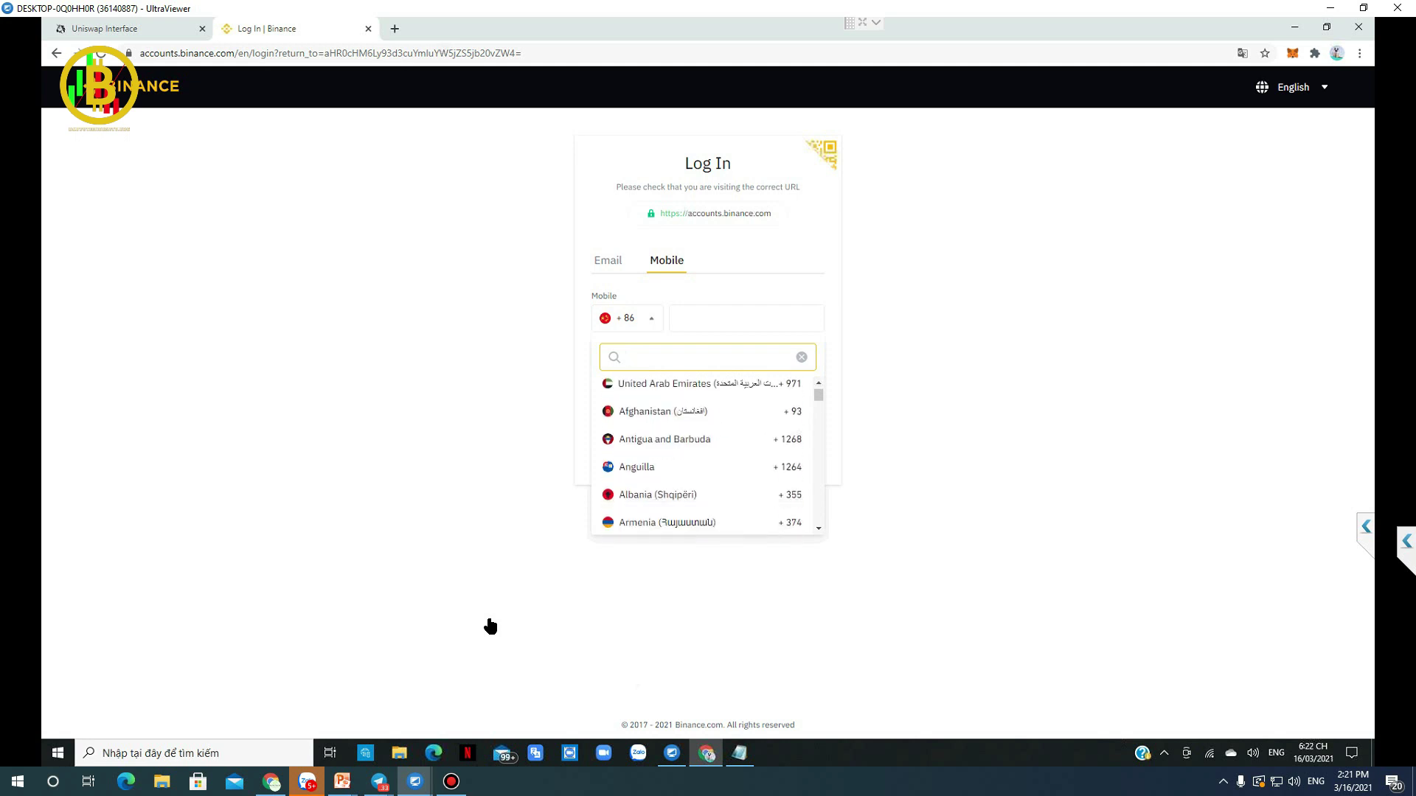
key(Down)
key(Down)
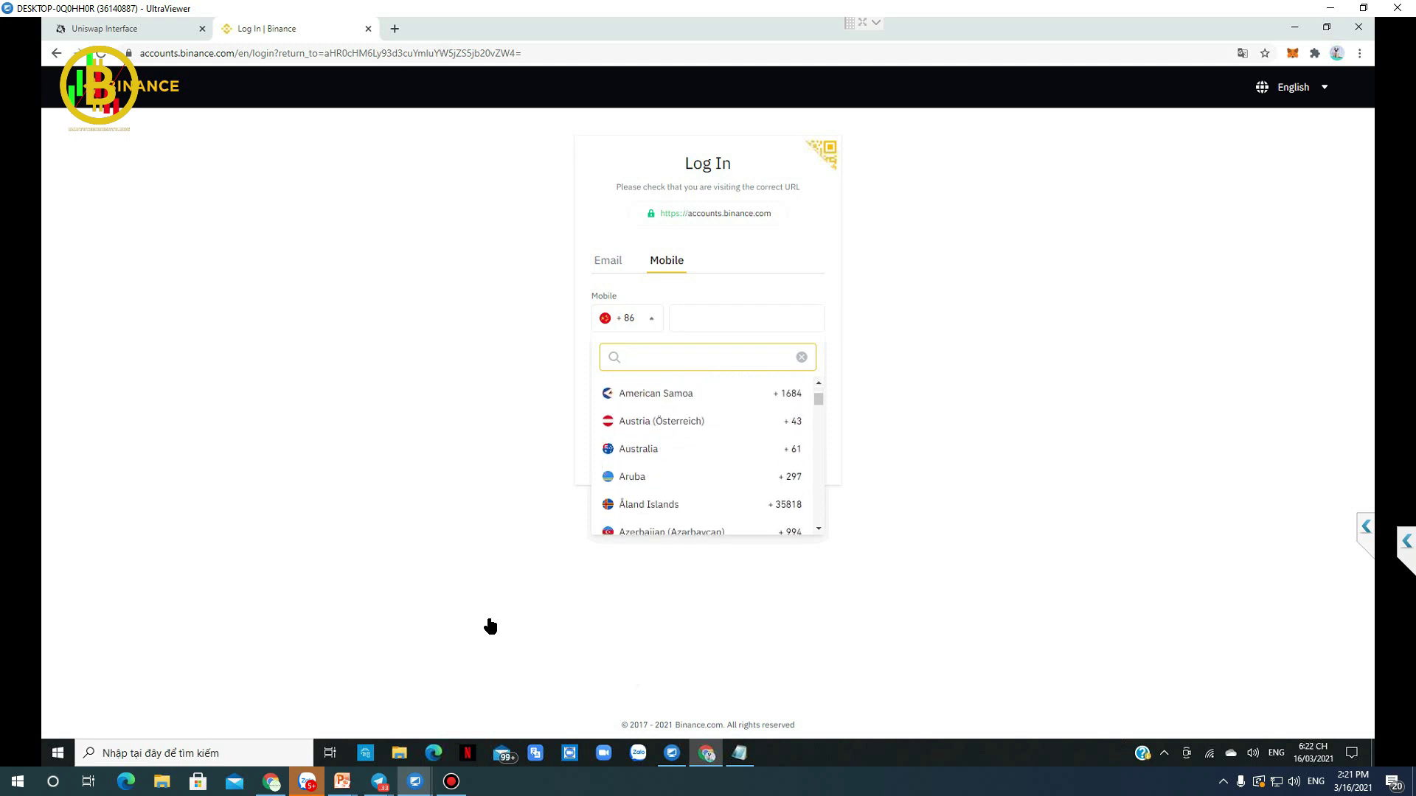
key(Return)
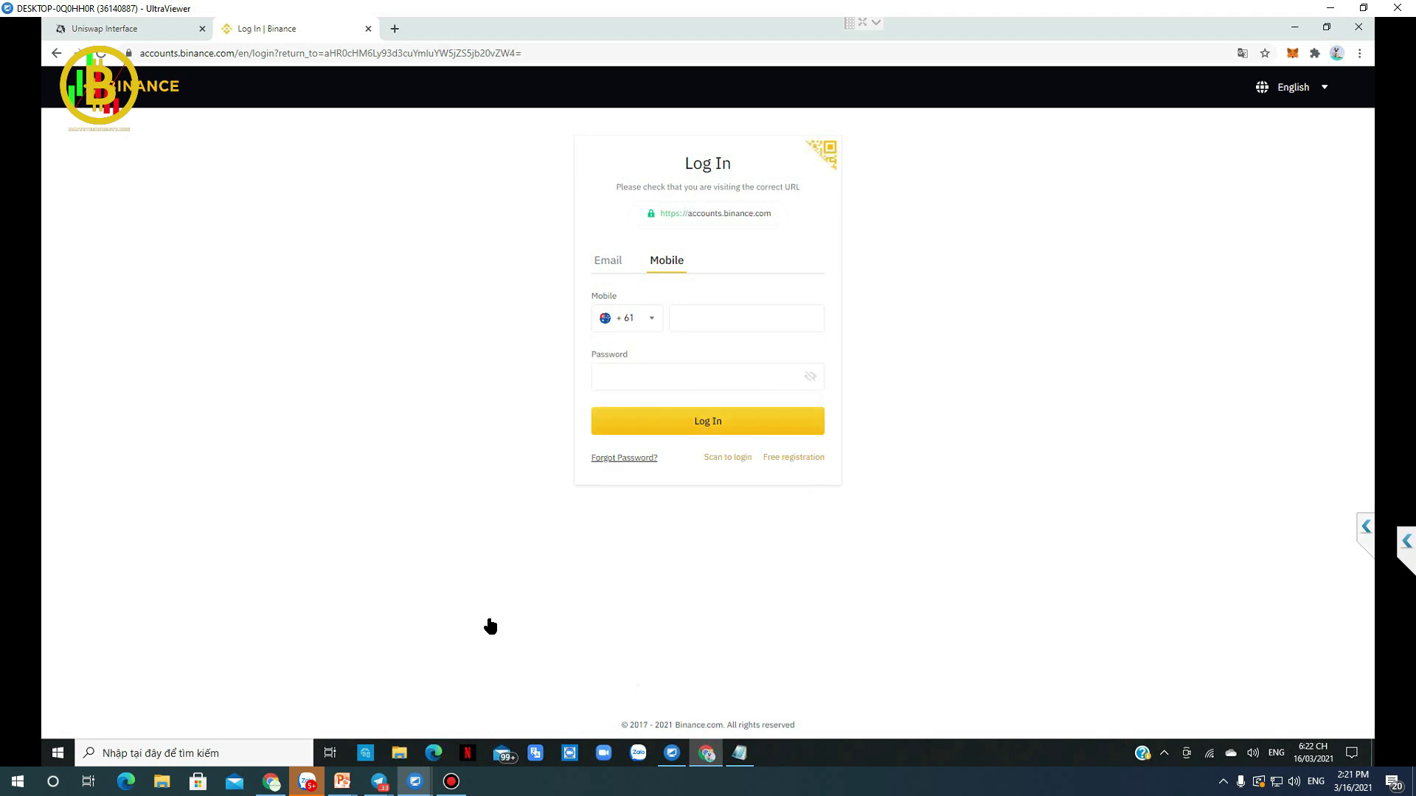
Enter the mobile number and account password, submit, and slide the puzzle piece into place
click(306, 782)
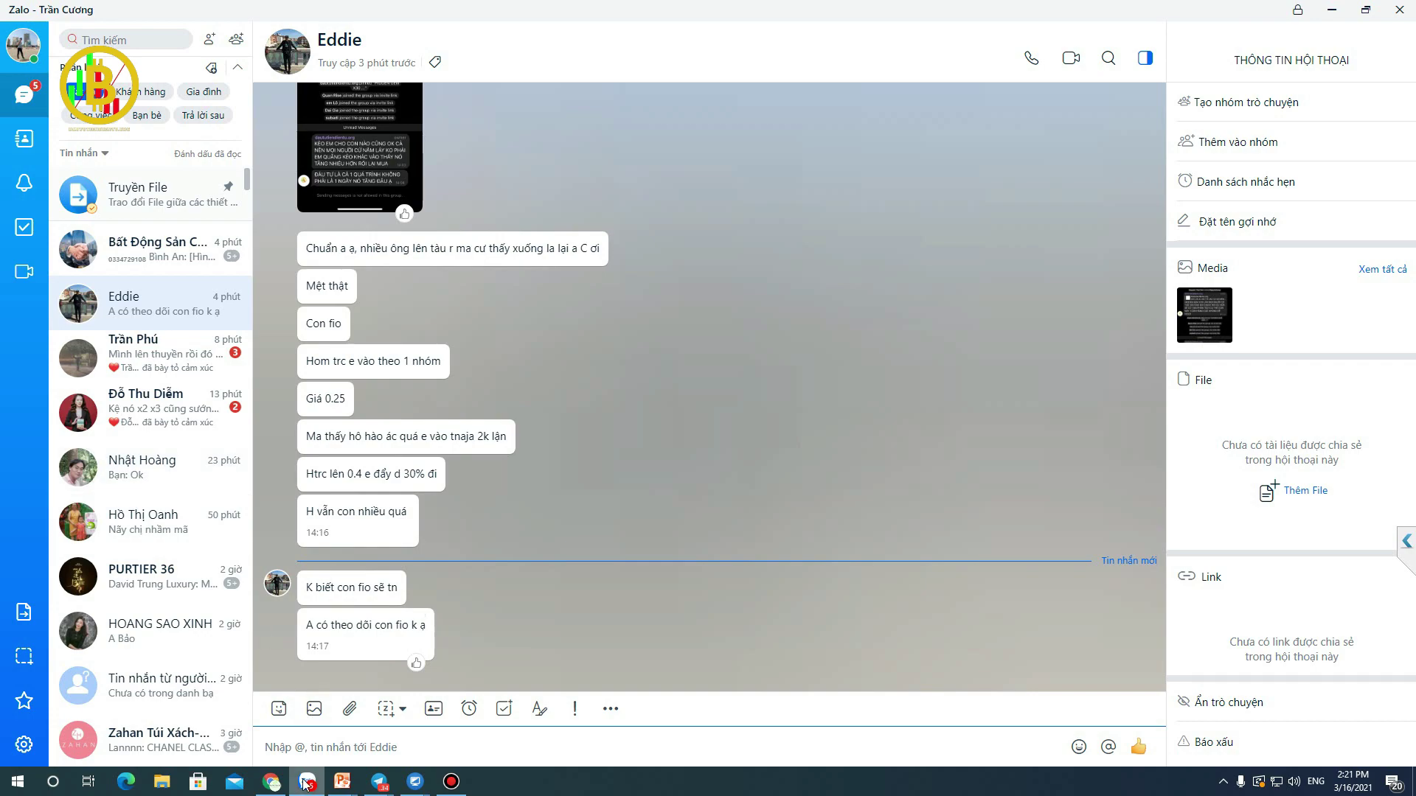
click(307, 781)
text(87)
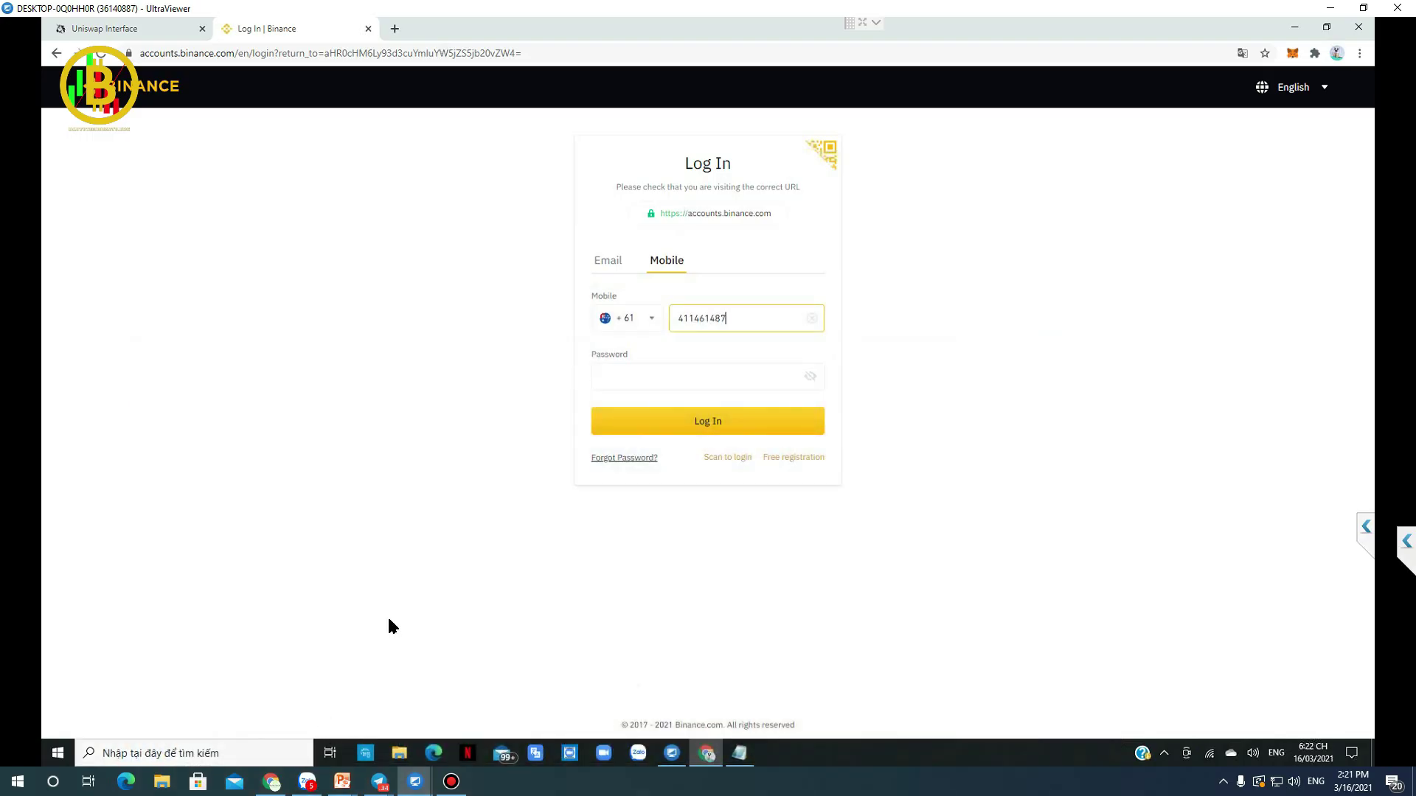
key(Tab)
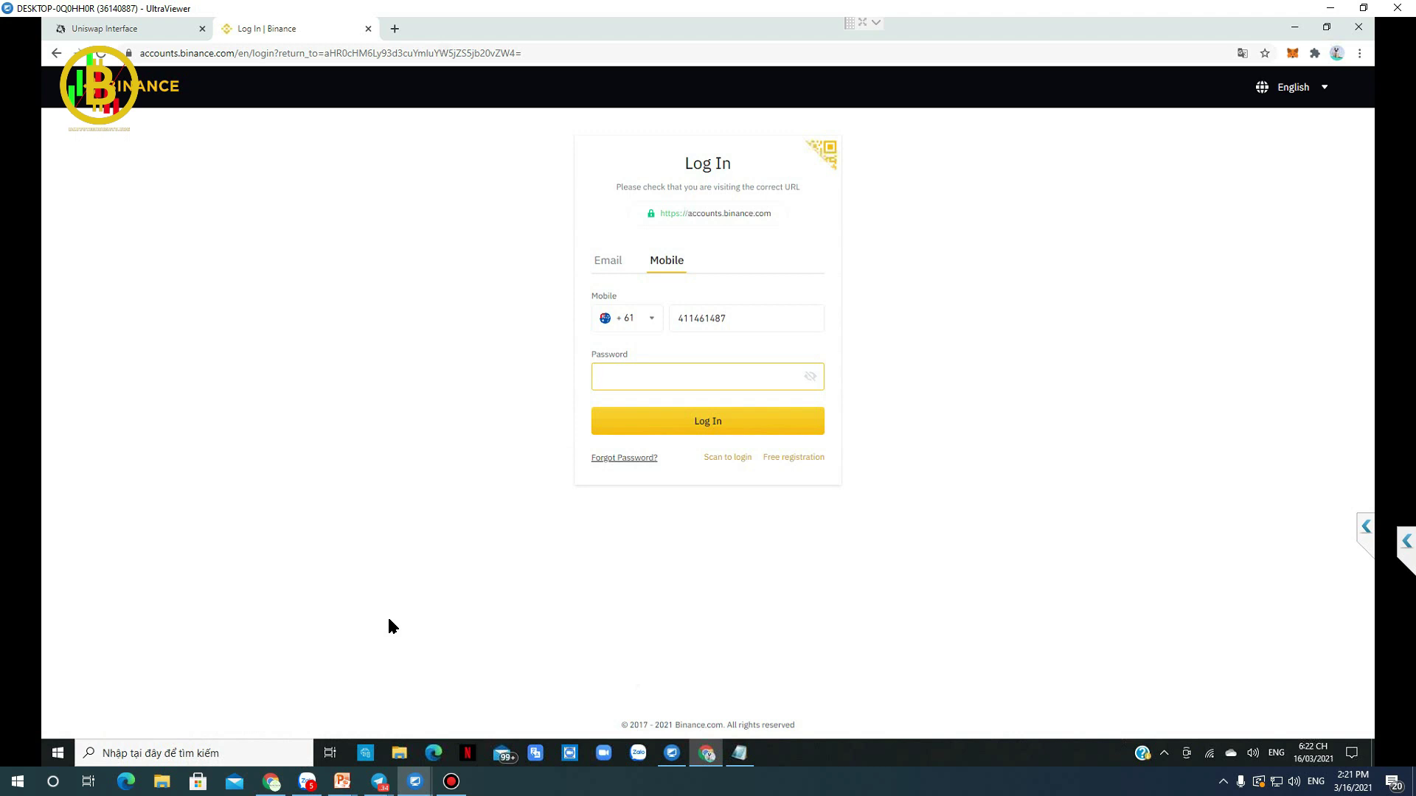
text(•••••••••)
key(Return)
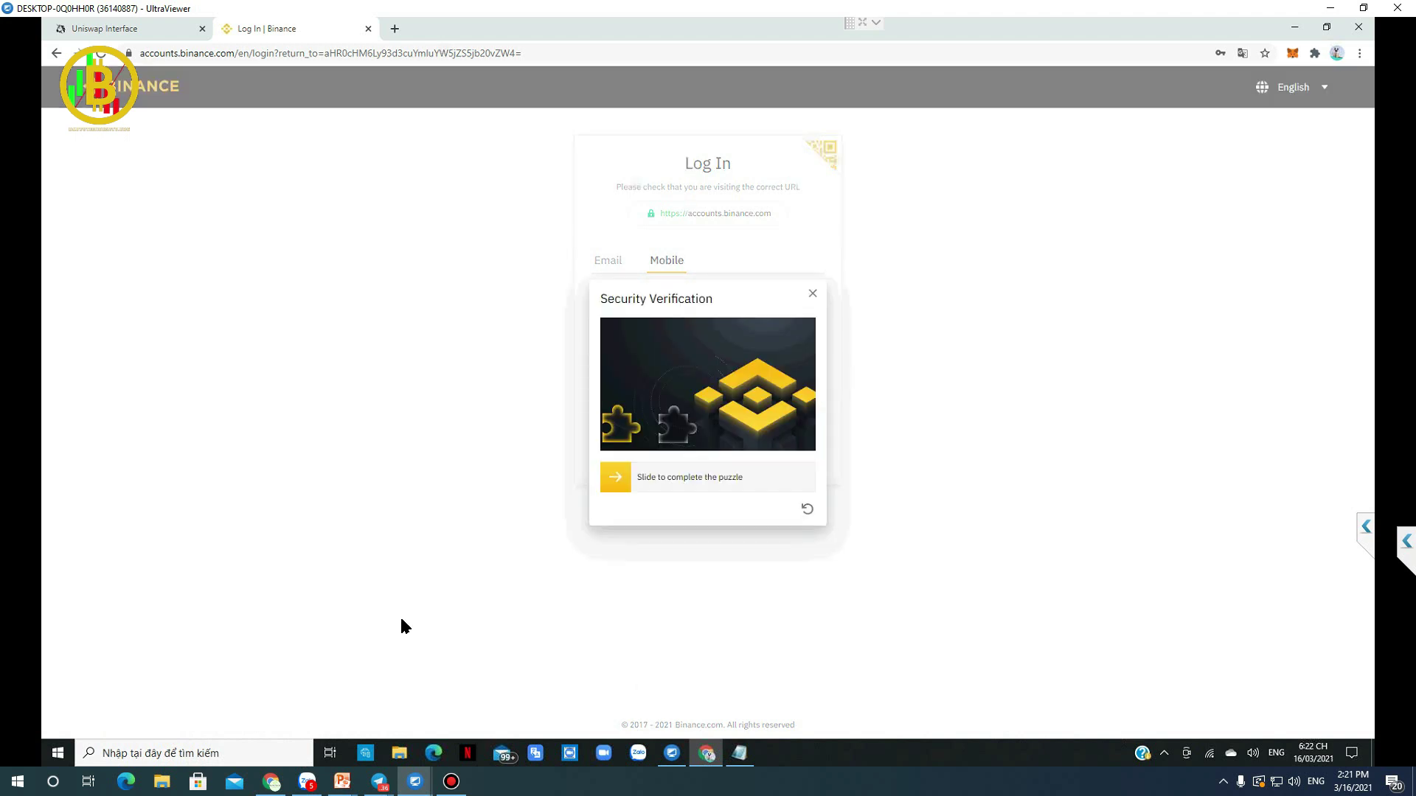
drag(618, 478, 662, 551)
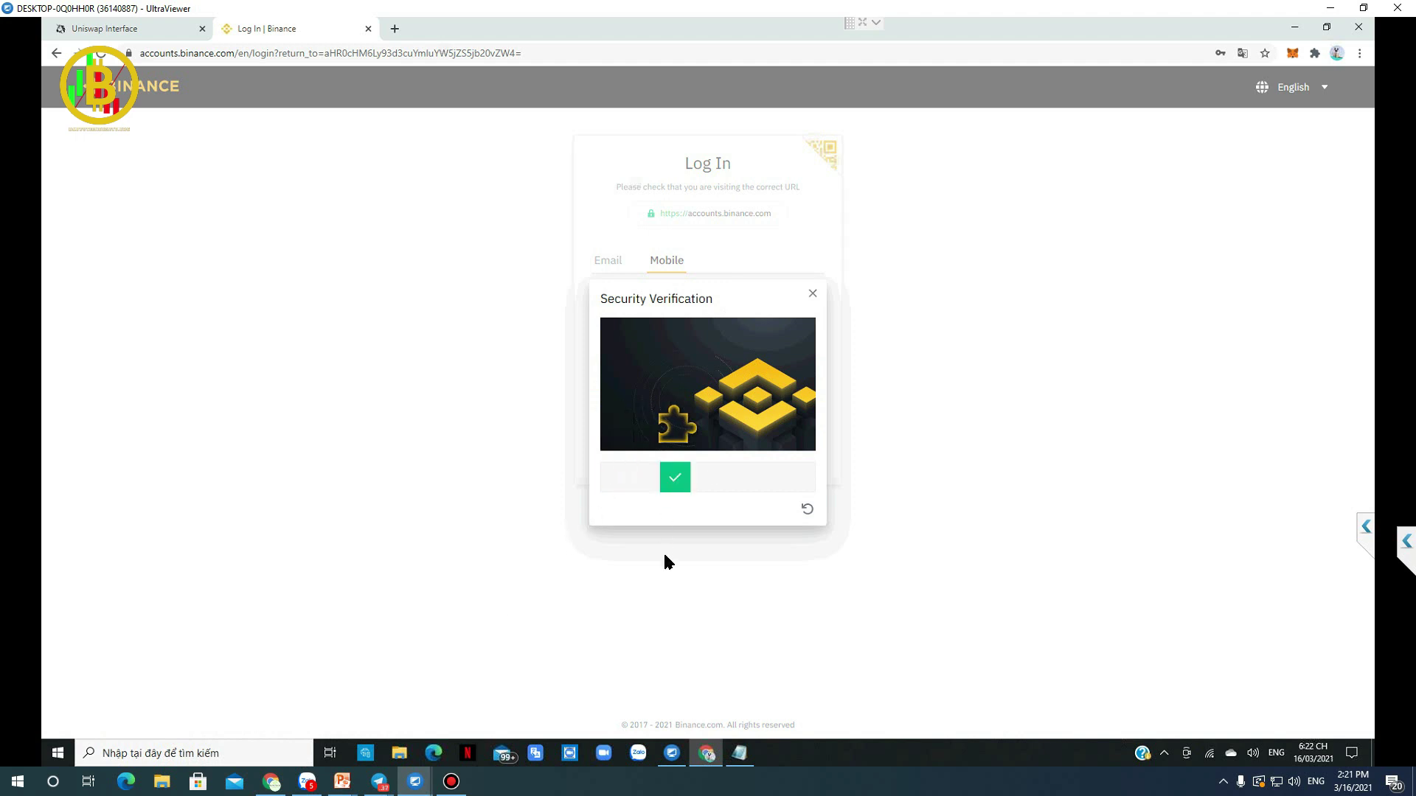
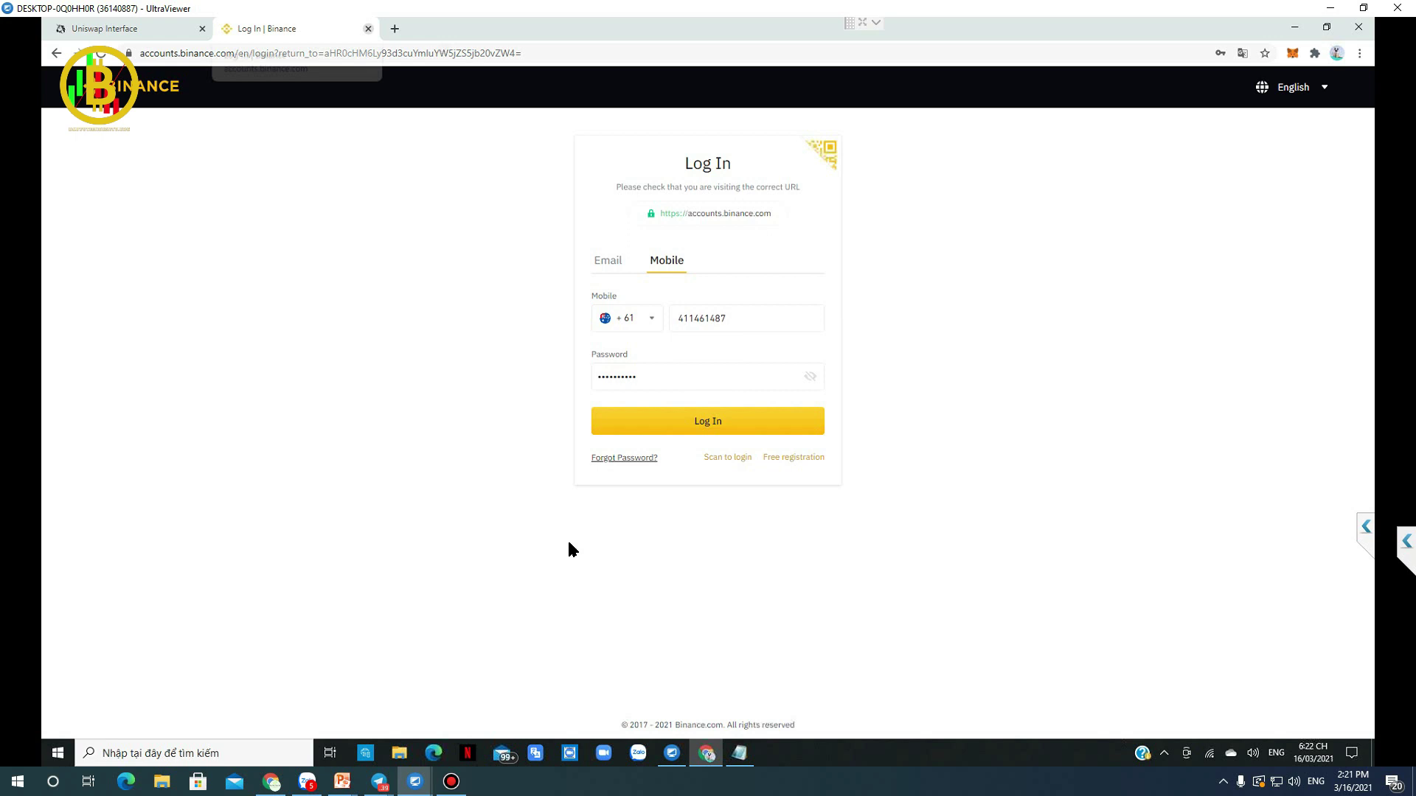
Close Chrome's Binance and Uniswap tabs and load Binance in Edge from the address bar
key(ctrl+w)
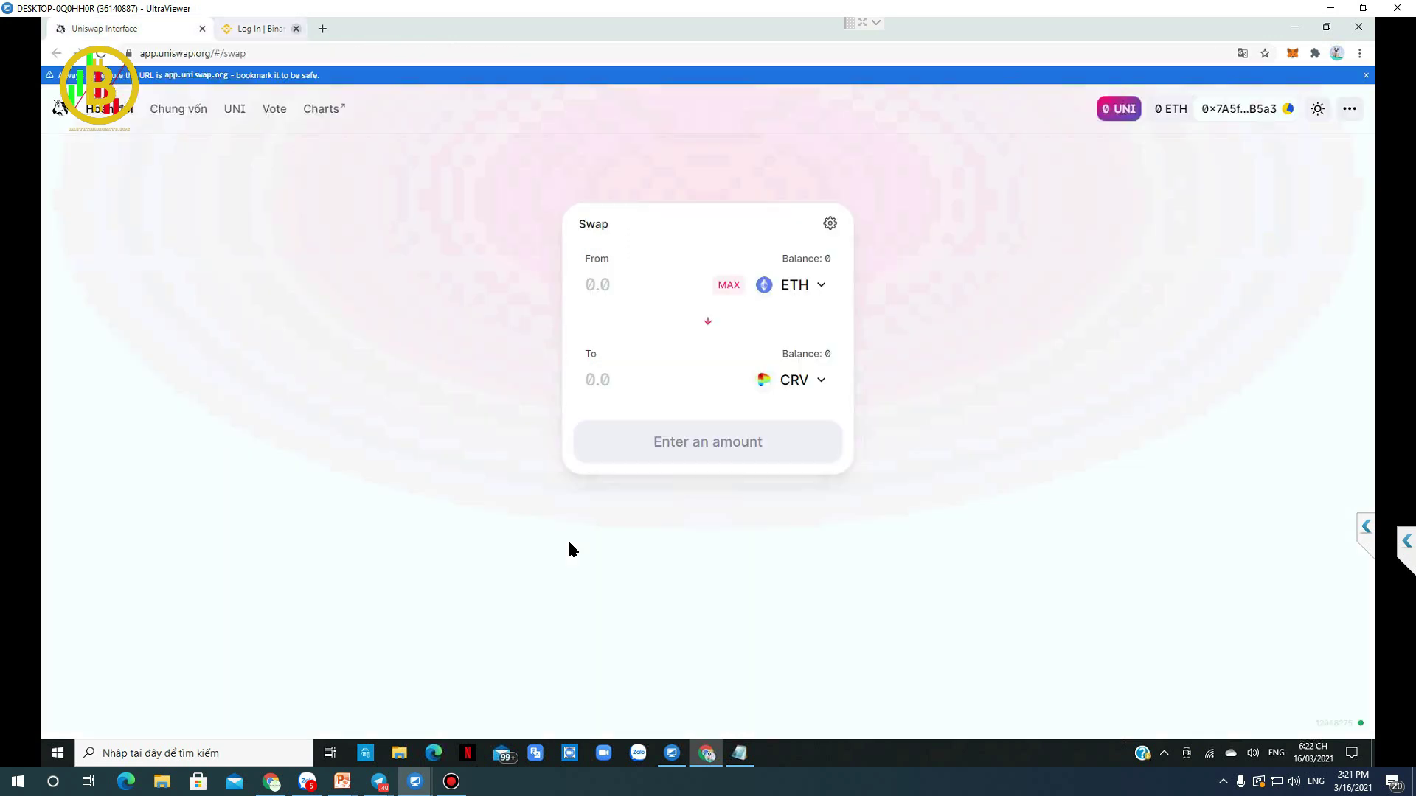
key(ctrl+w)
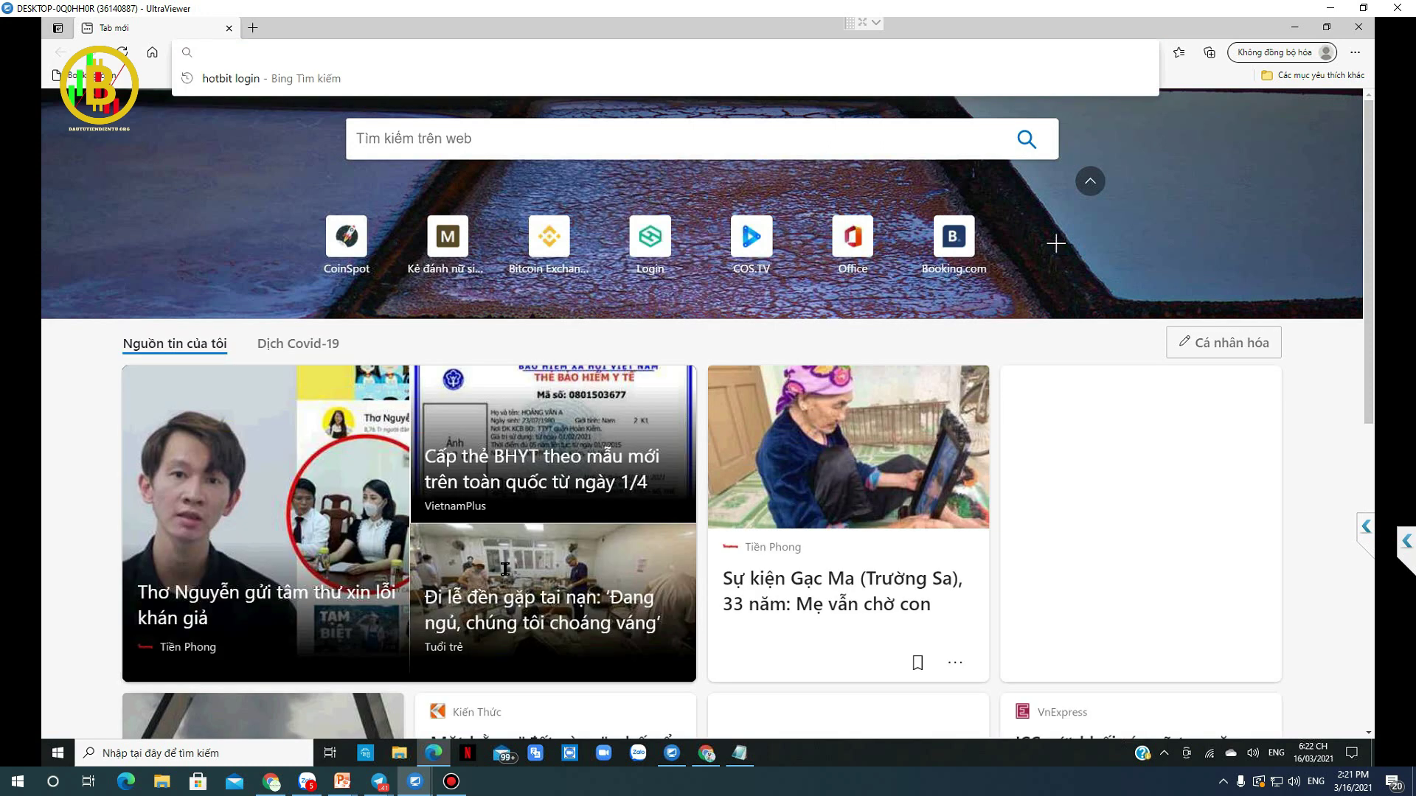
text(binance.com/en-AU)
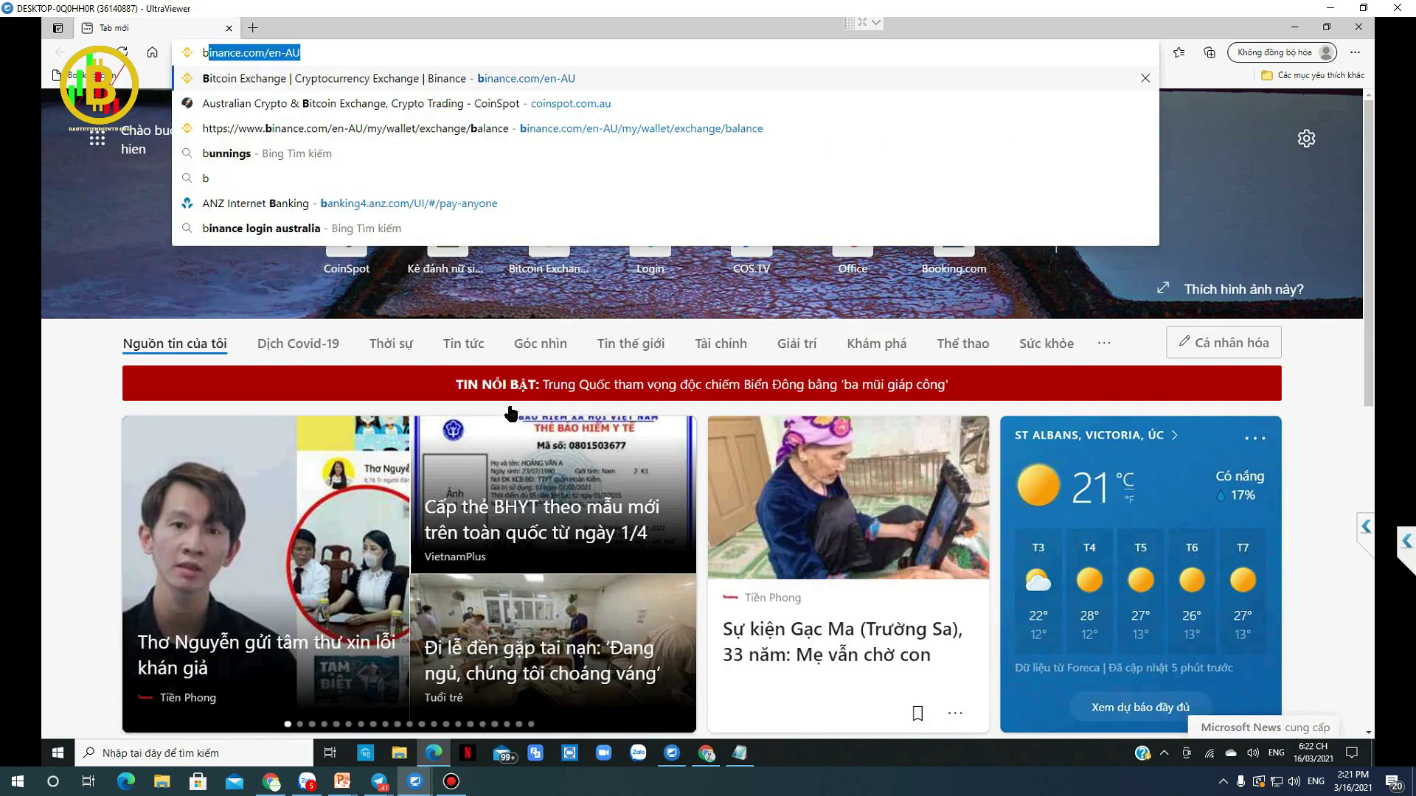
key(Up)
key(Up)
key(Up)
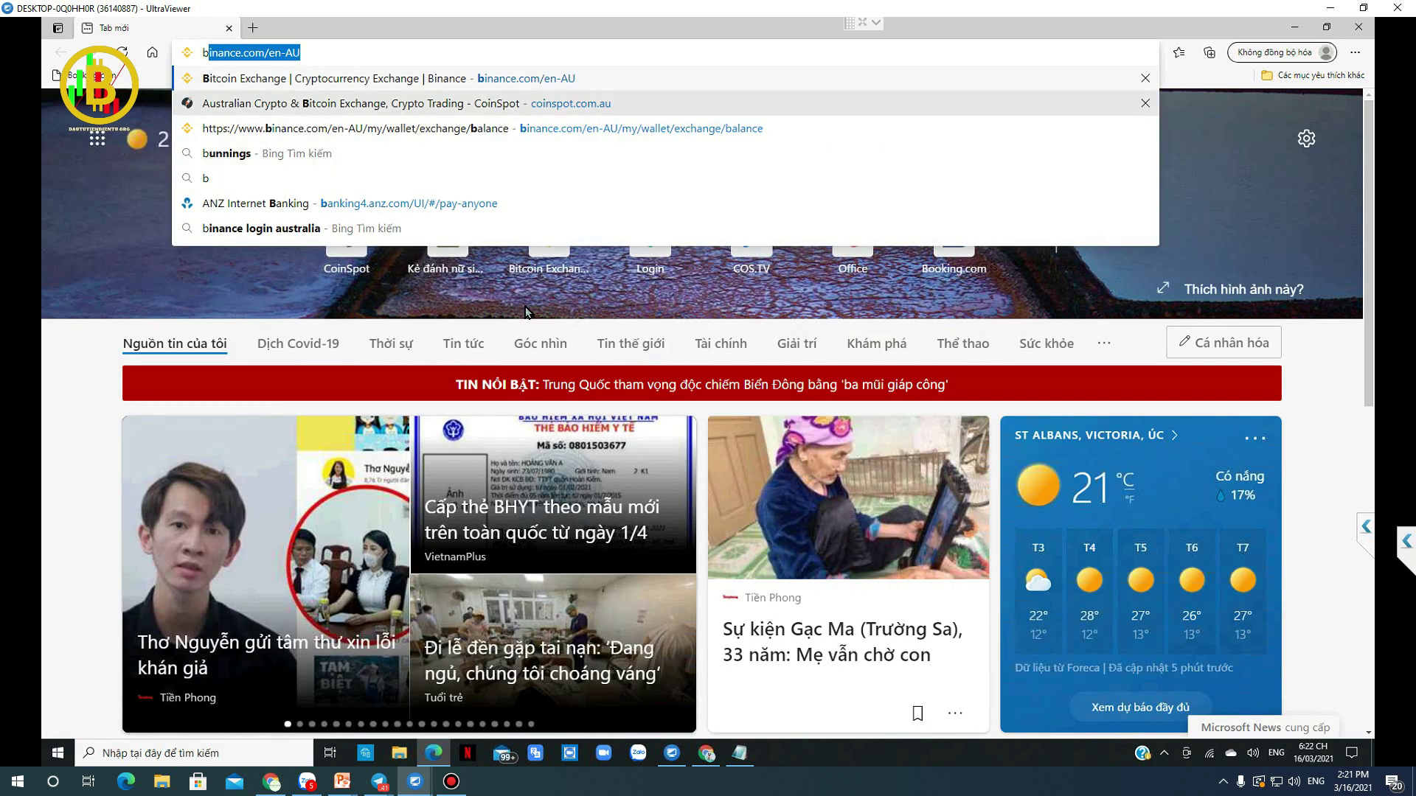
key(Down)
key(Return)
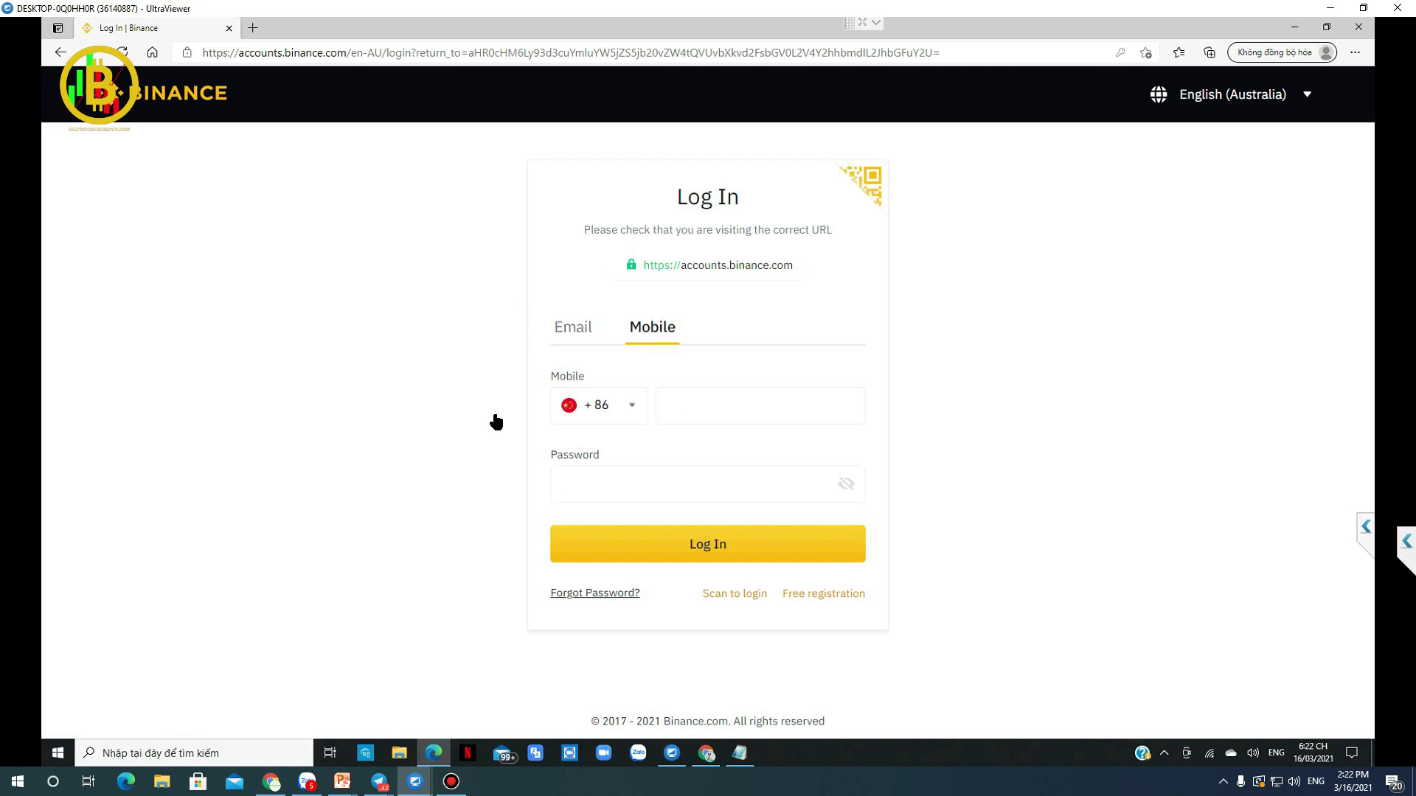
Set the Binance login to email sign-in, then open a fresh Chrome tab beside Uniswap
click(578, 329)
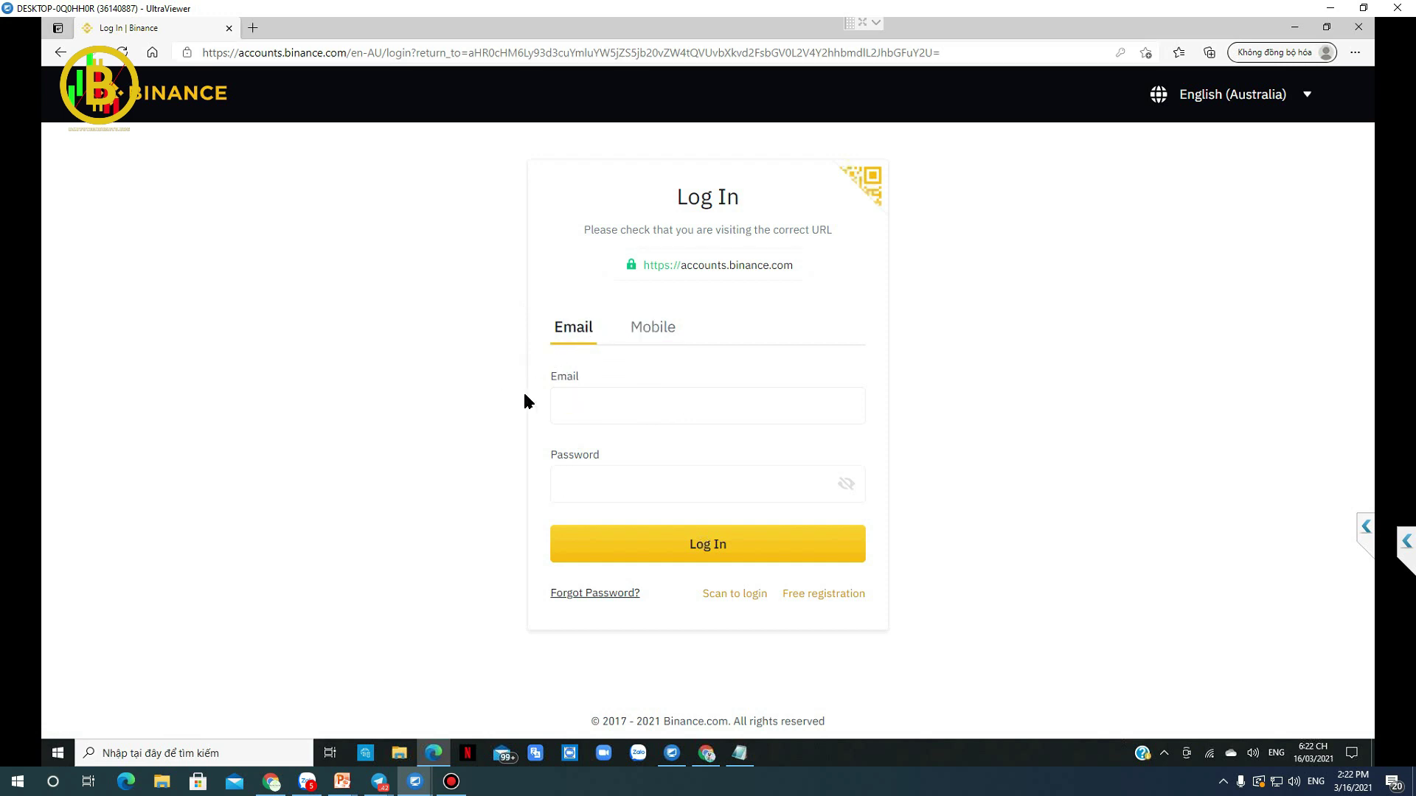
key(alt+Tab)
key(ctrl+t)
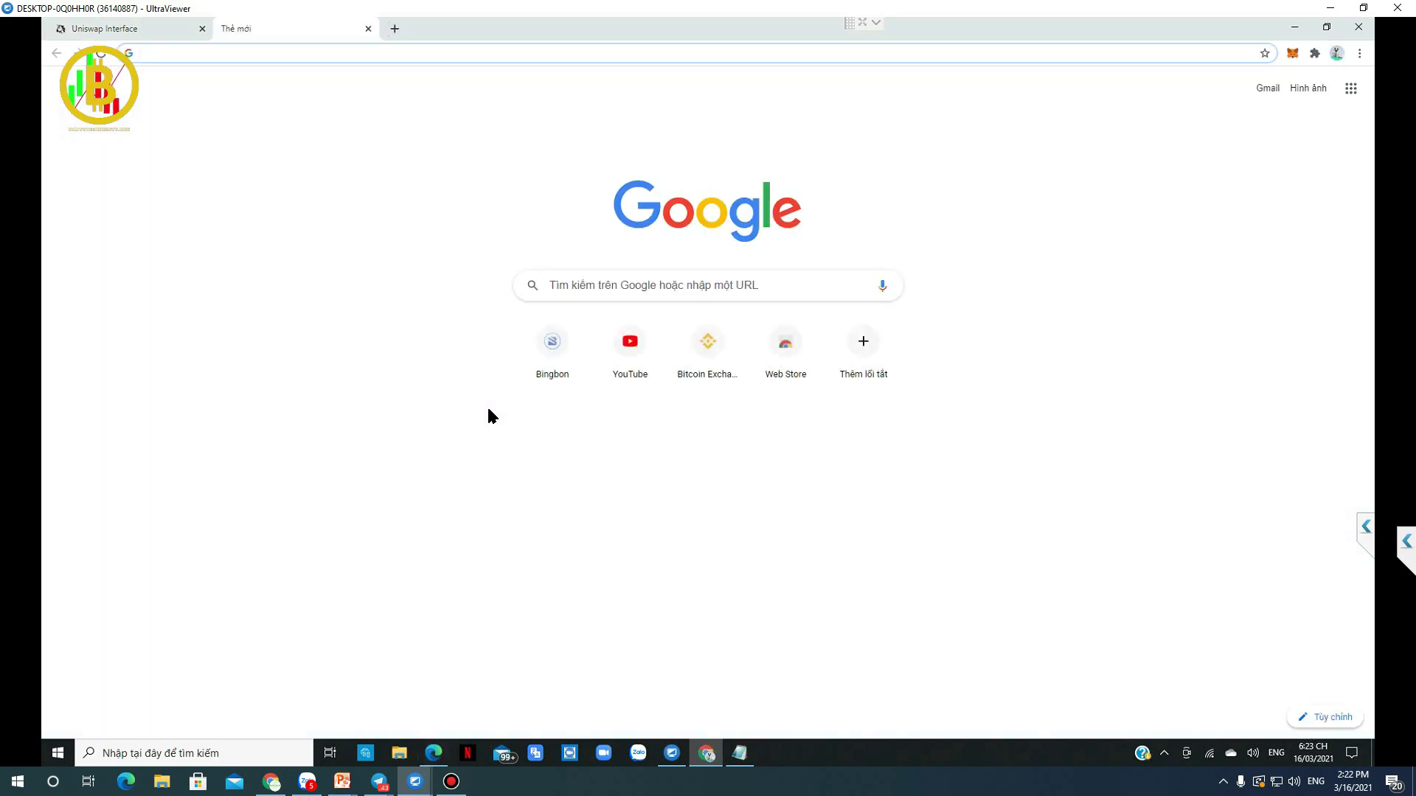
Open binance.com in the new Chrome tab from the Bitcoin Exchange shortcut
key(Tab)
key(Down)
key(Up)
key(Down)
key(Down)
key(Down)
key(Up)
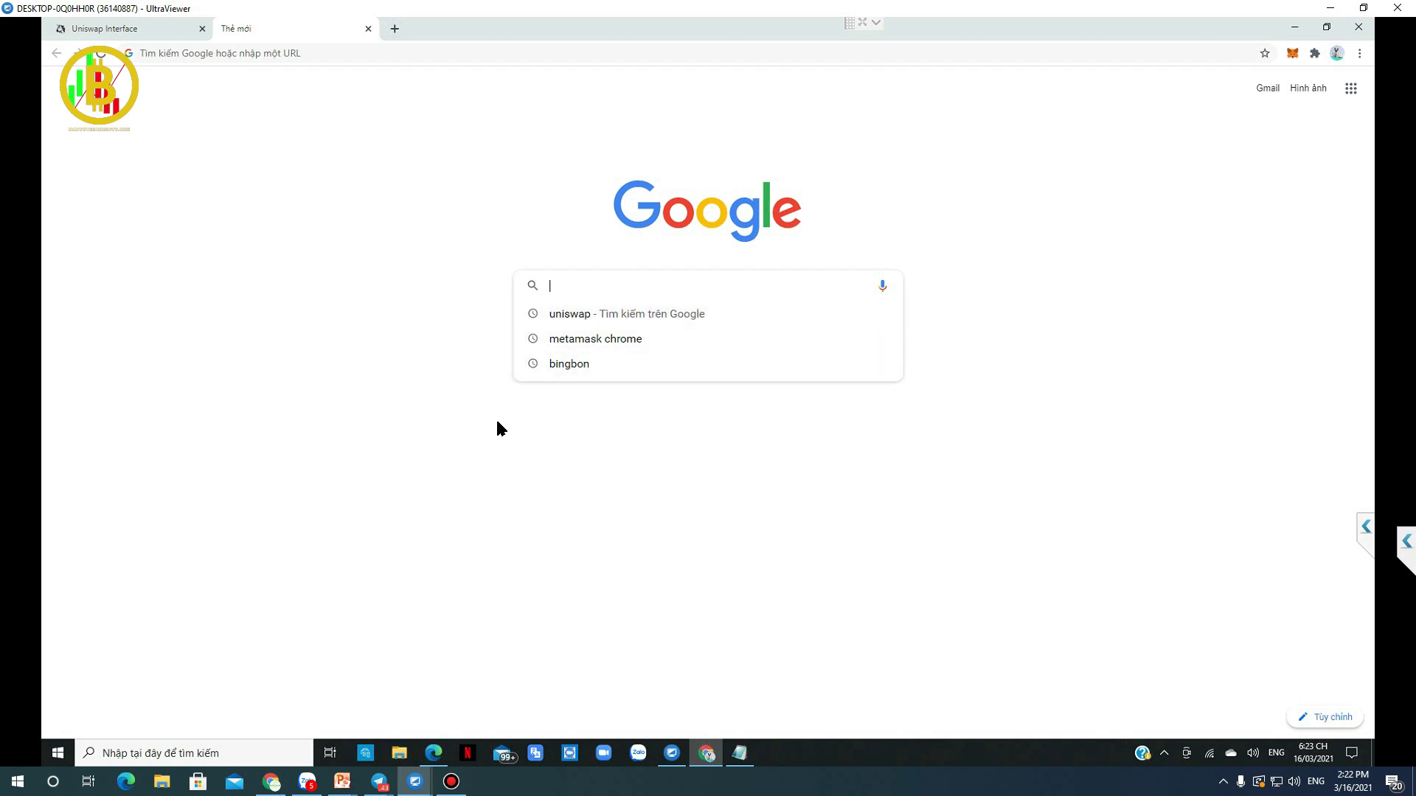
key(shift+Tab)
click(709, 363)
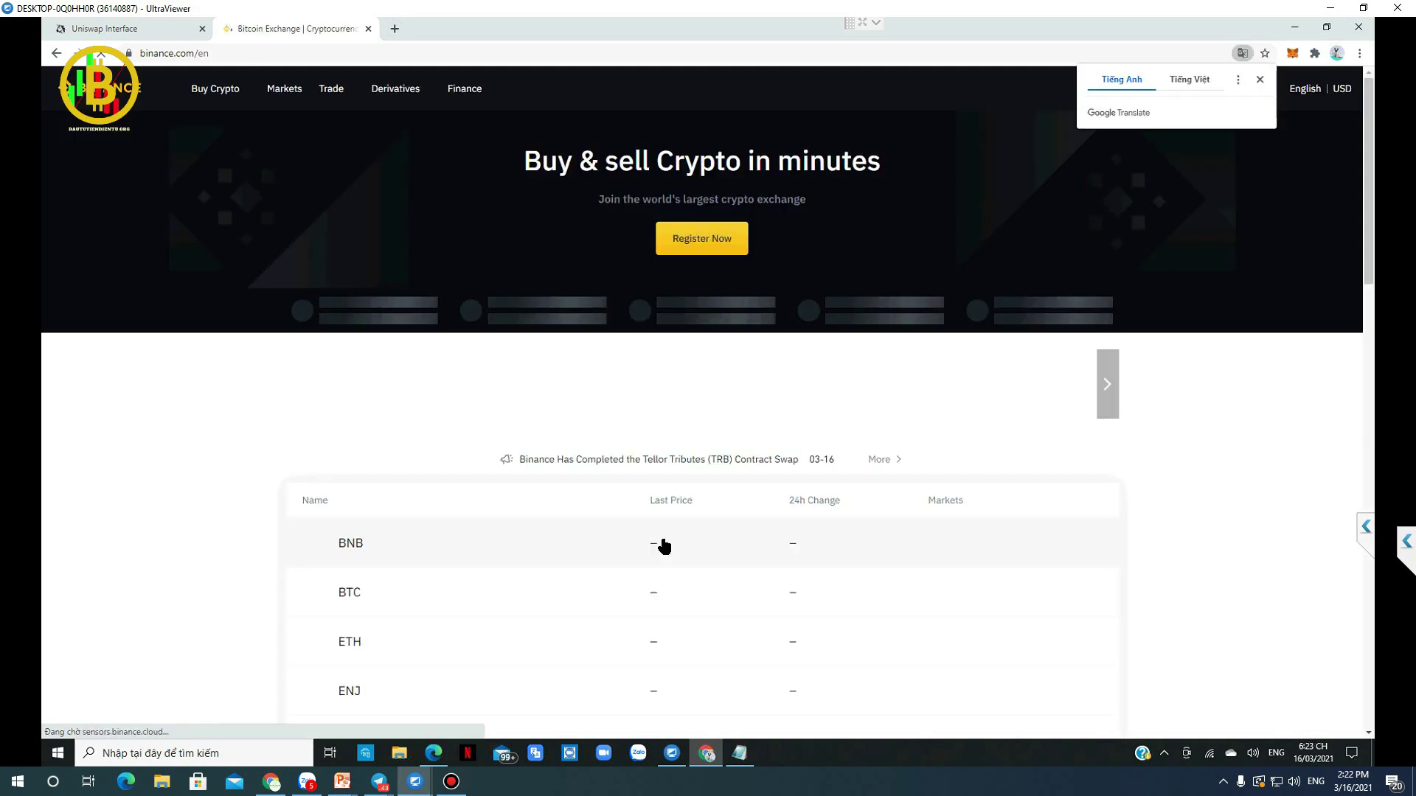
click(307, 781)
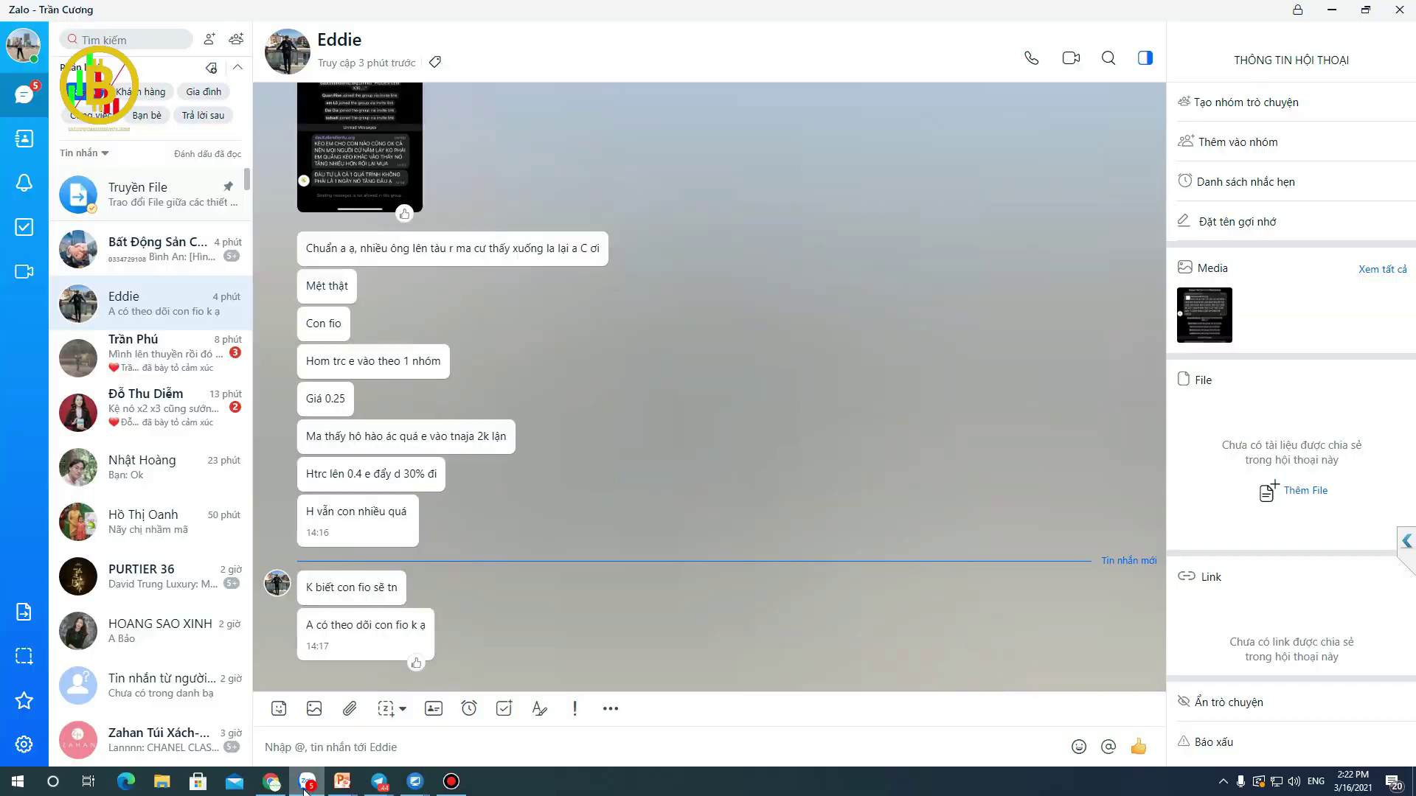
click(306, 782)
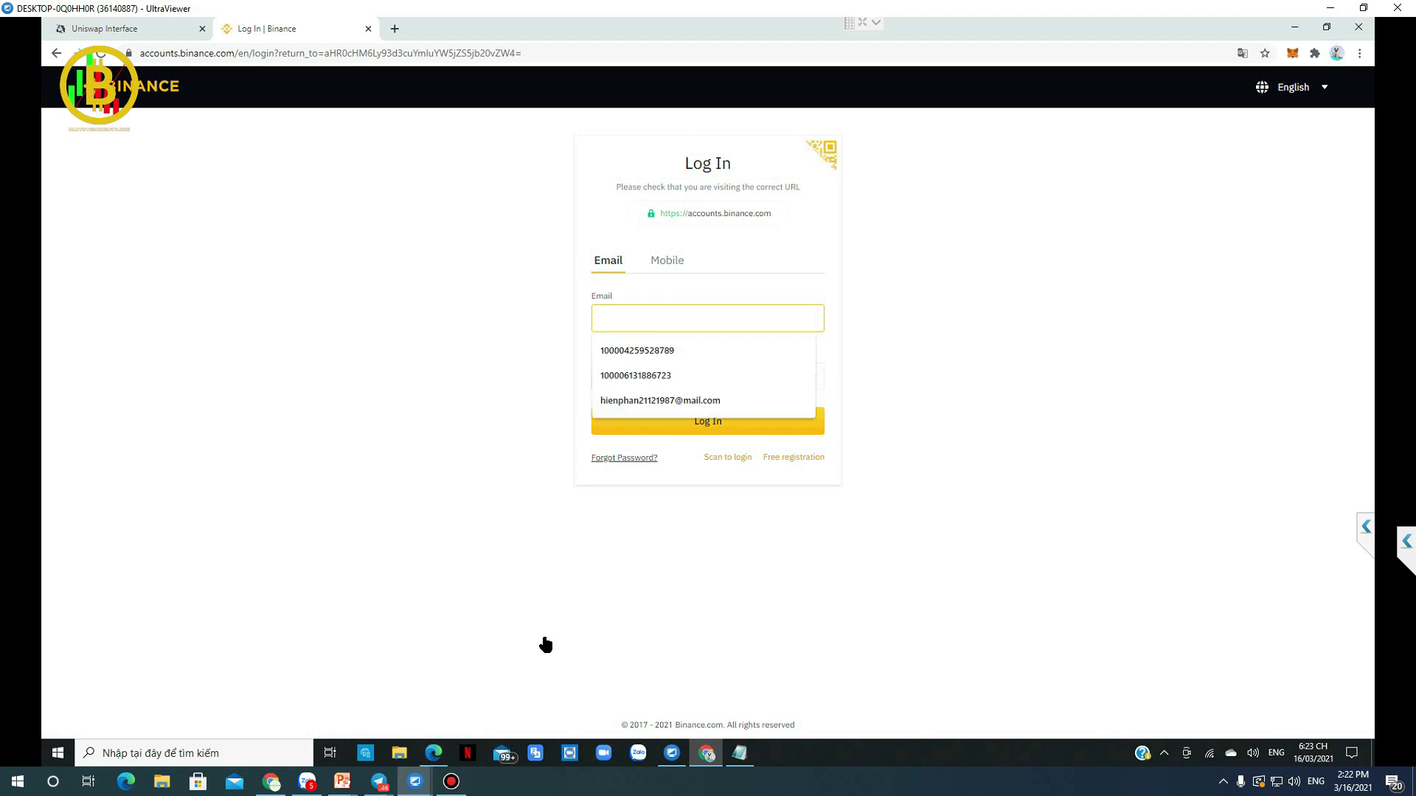
Try signing in to Binance in Chrome with the saved email and the account password
key(Tab)
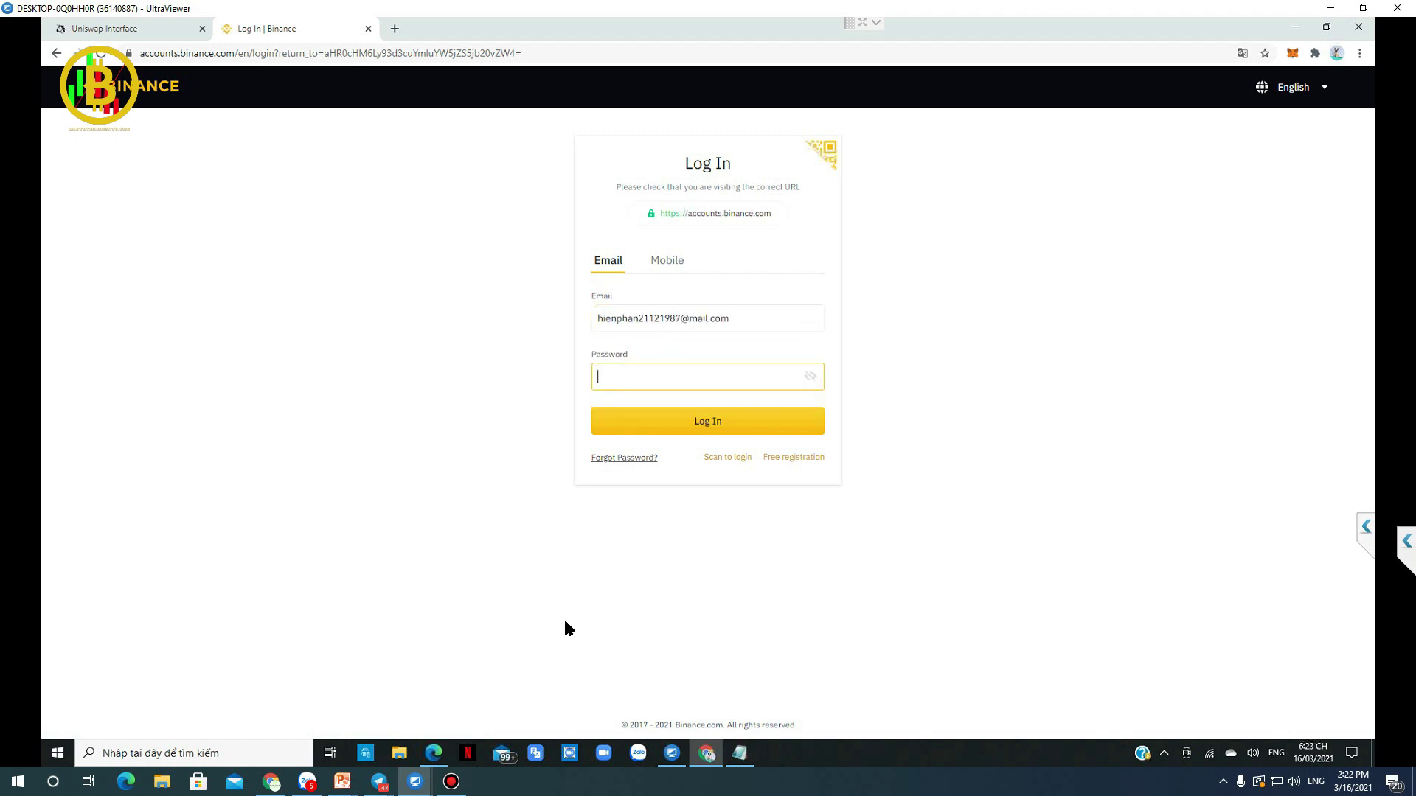
text(***********)
key(Return)
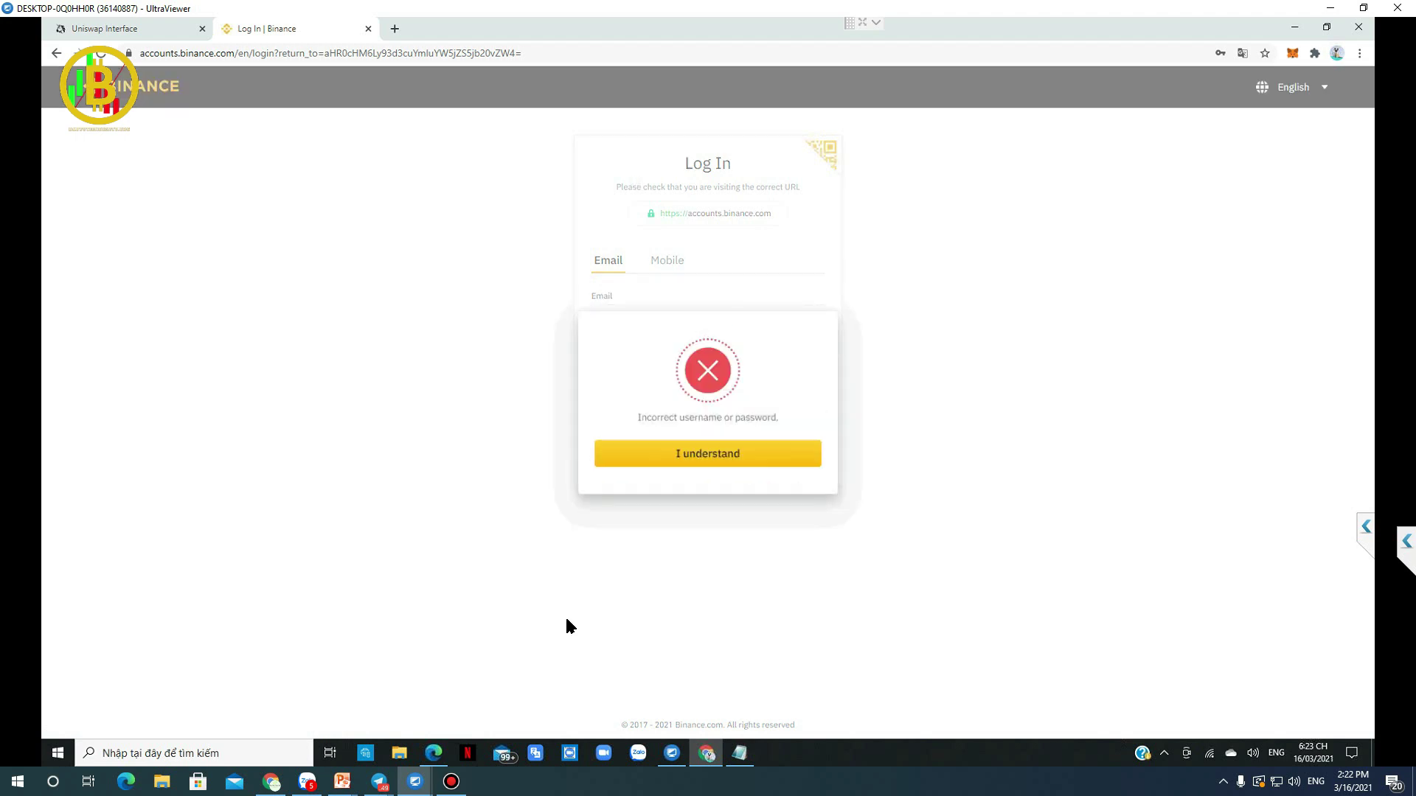
Dismiss the incorrect-password error, close Chrome's Binance tab and return to Edge's login
click(728, 460)
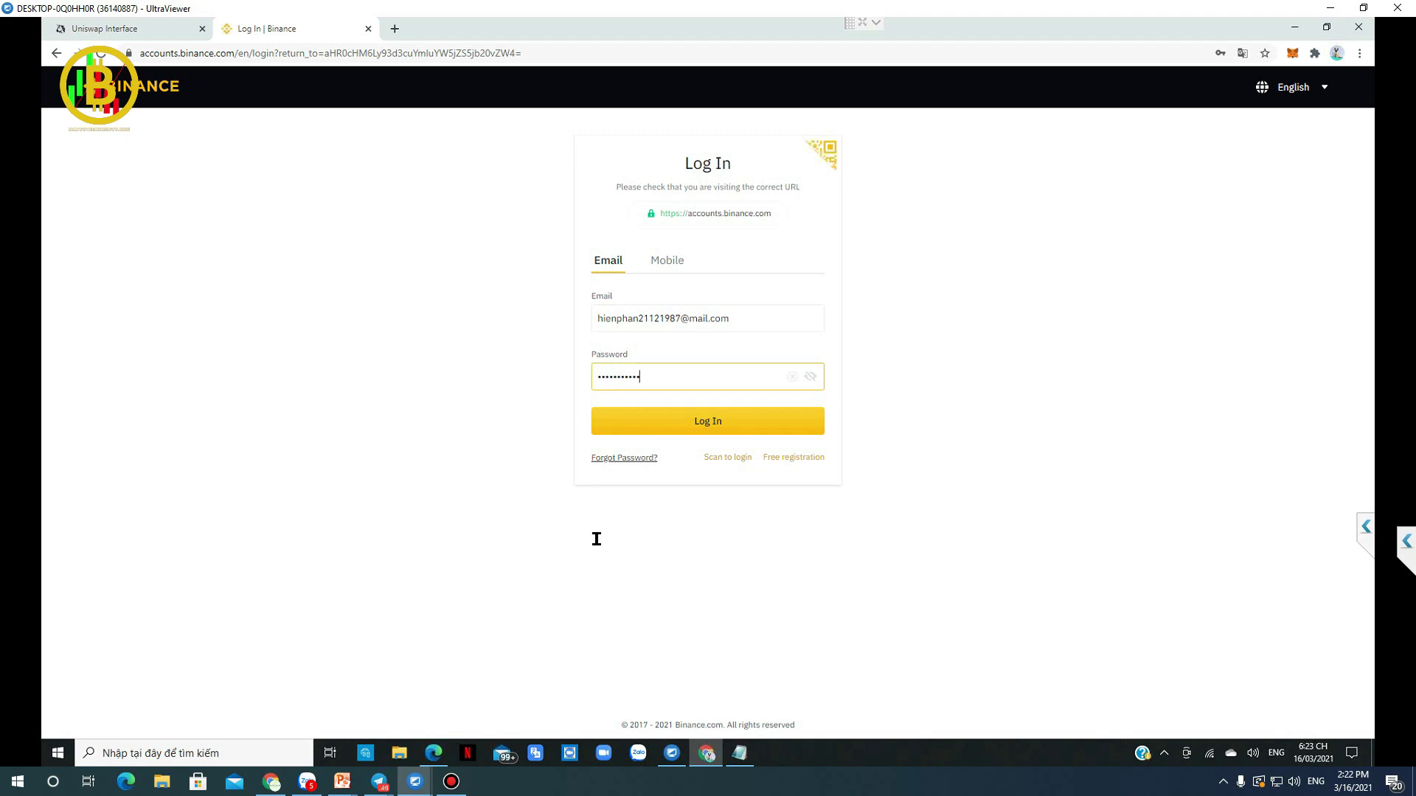
key(BackSpace)
key(BackSpace)
key(BackSpace)
key(BackSpace)
key(BackSpace)
key(BackSpace)
key(BackSpace)
key(BackSpace)
key(BackSpace)
key(BackSpace)
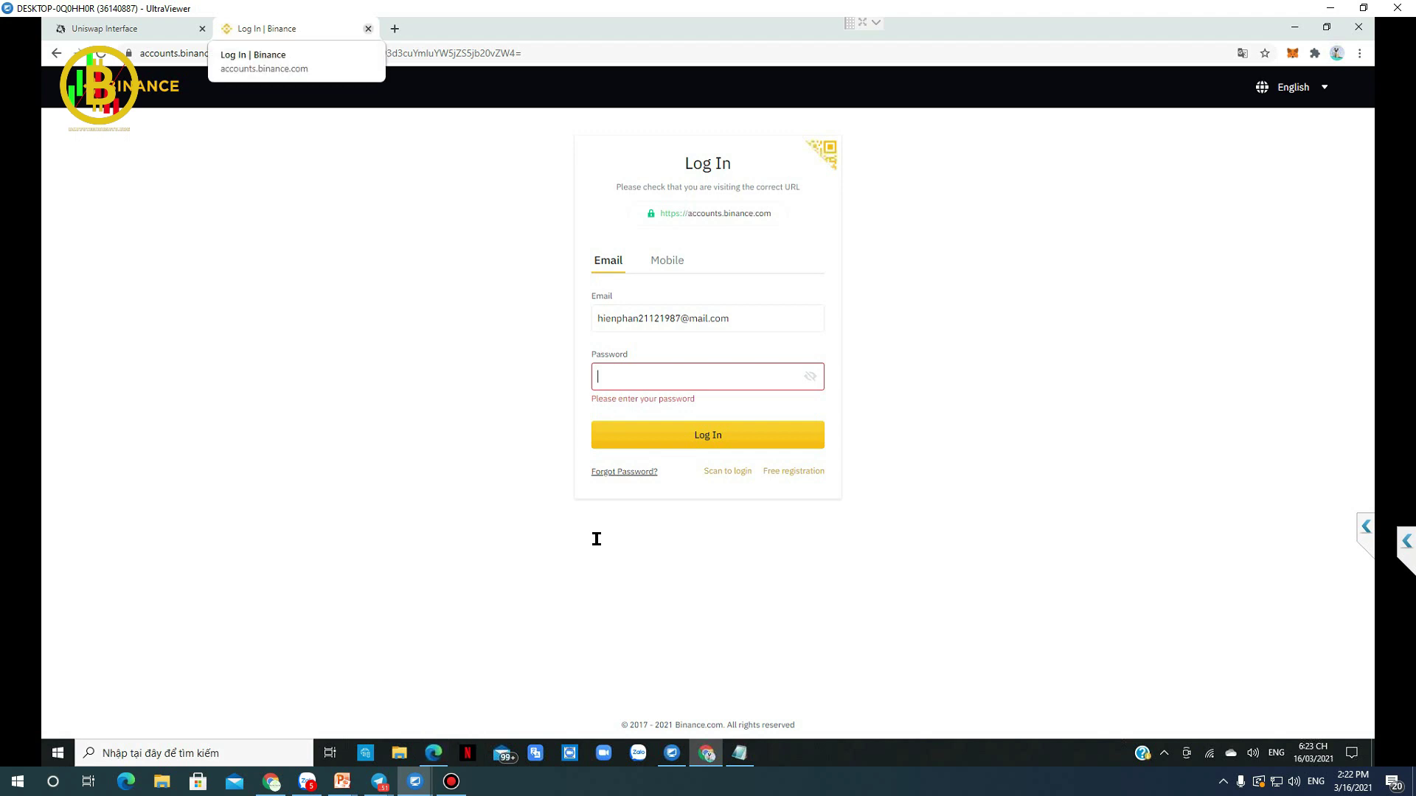
click(368, 28)
click(434, 752)
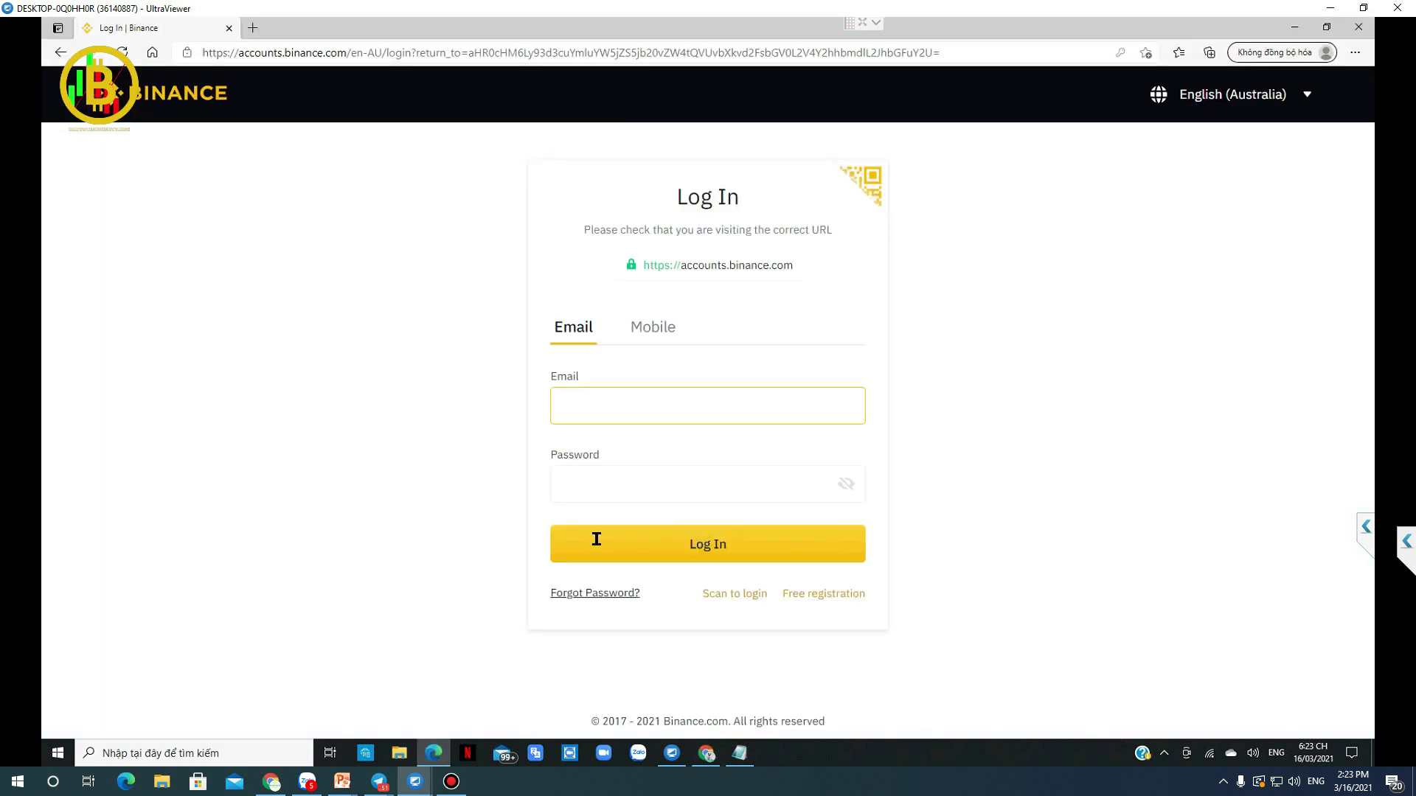
Log in to Binance in Edge with the saved credentials and enter the SMS verification code
key(Down)
key(Return)
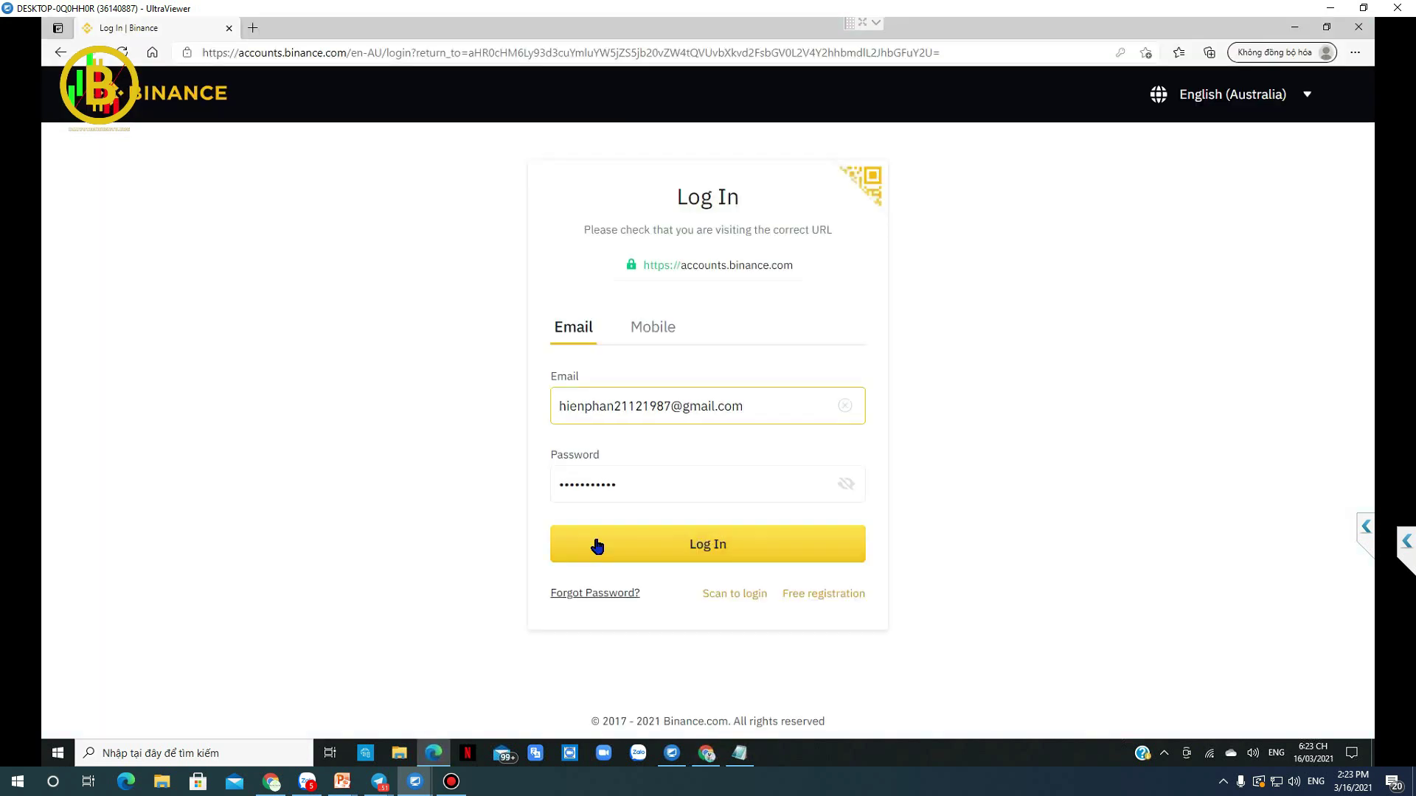
click(597, 546)
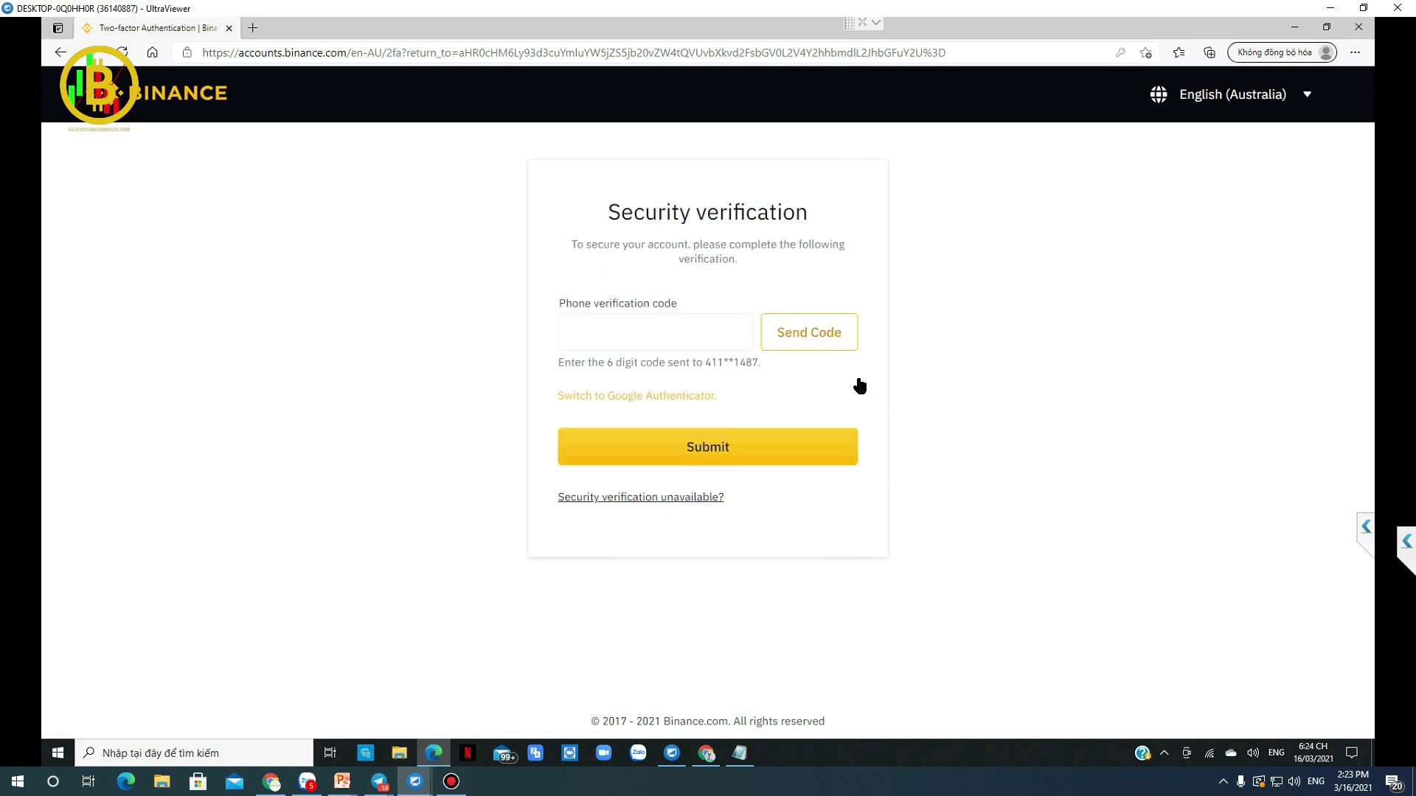
click(847, 366)
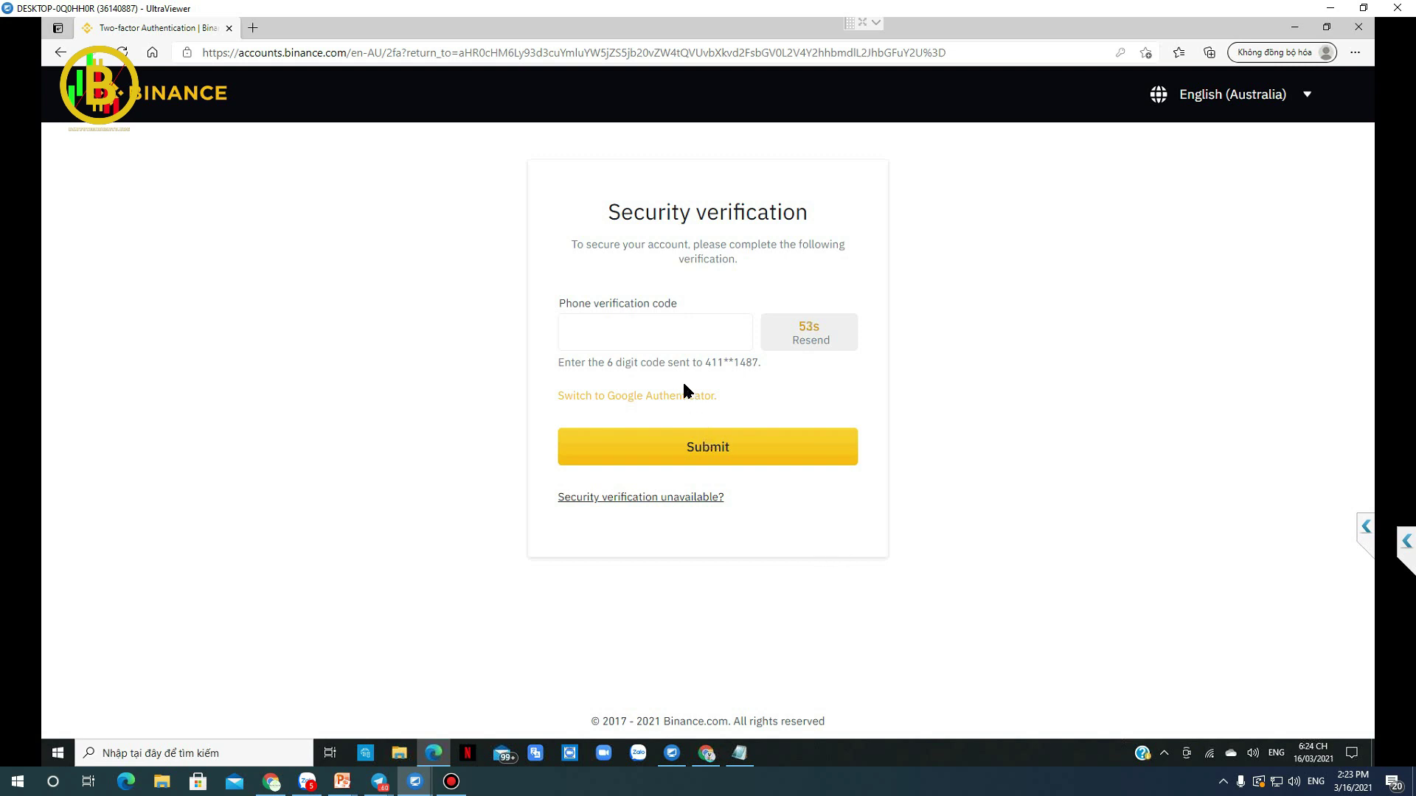
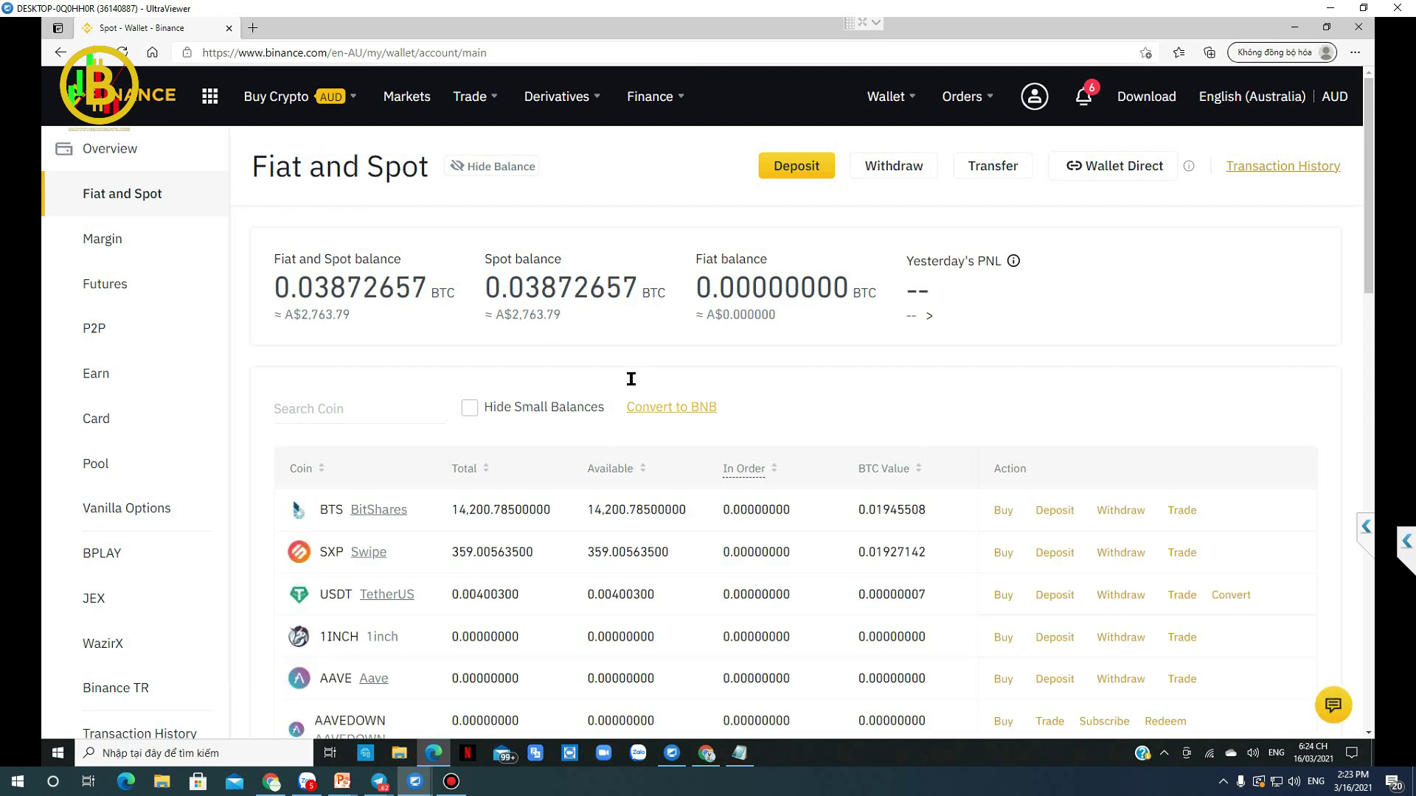
Scroll through the Fiat and Spot coin balances, checking the 359.00563500 SXP holding
scroll(632, 377, down, 1)
scroll(631, 379, down, 2)
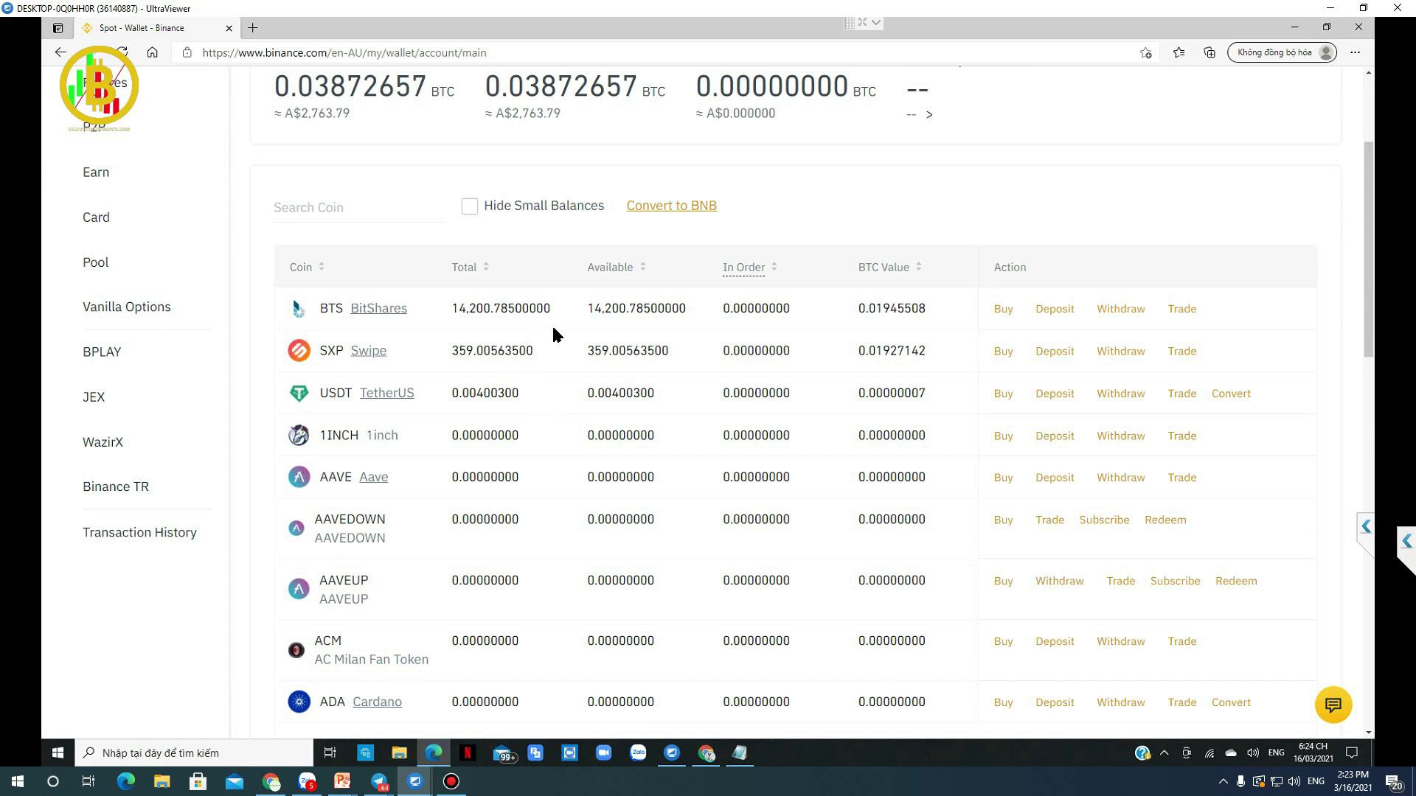
scroll(572, 381, up, 3)
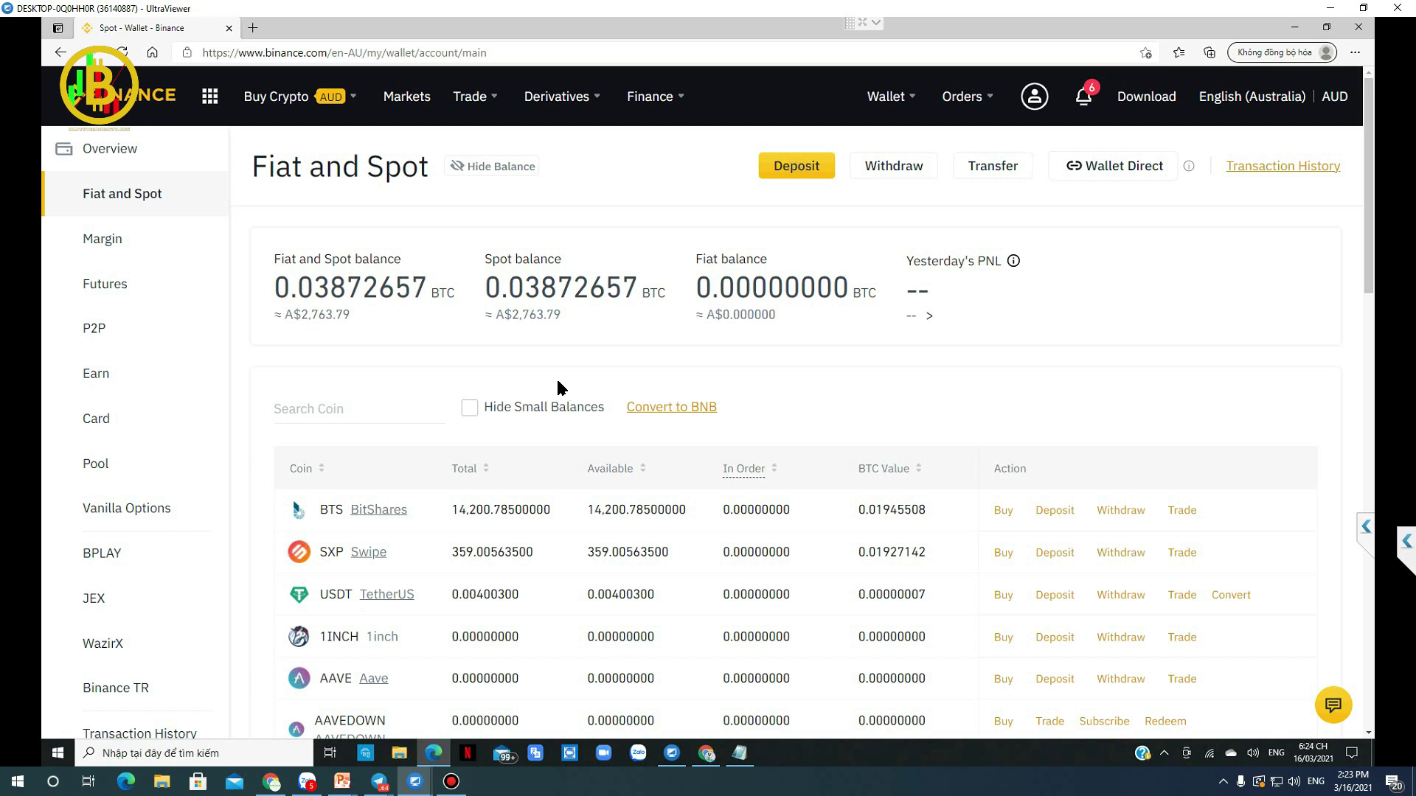
scroll(558, 386, down, 2)
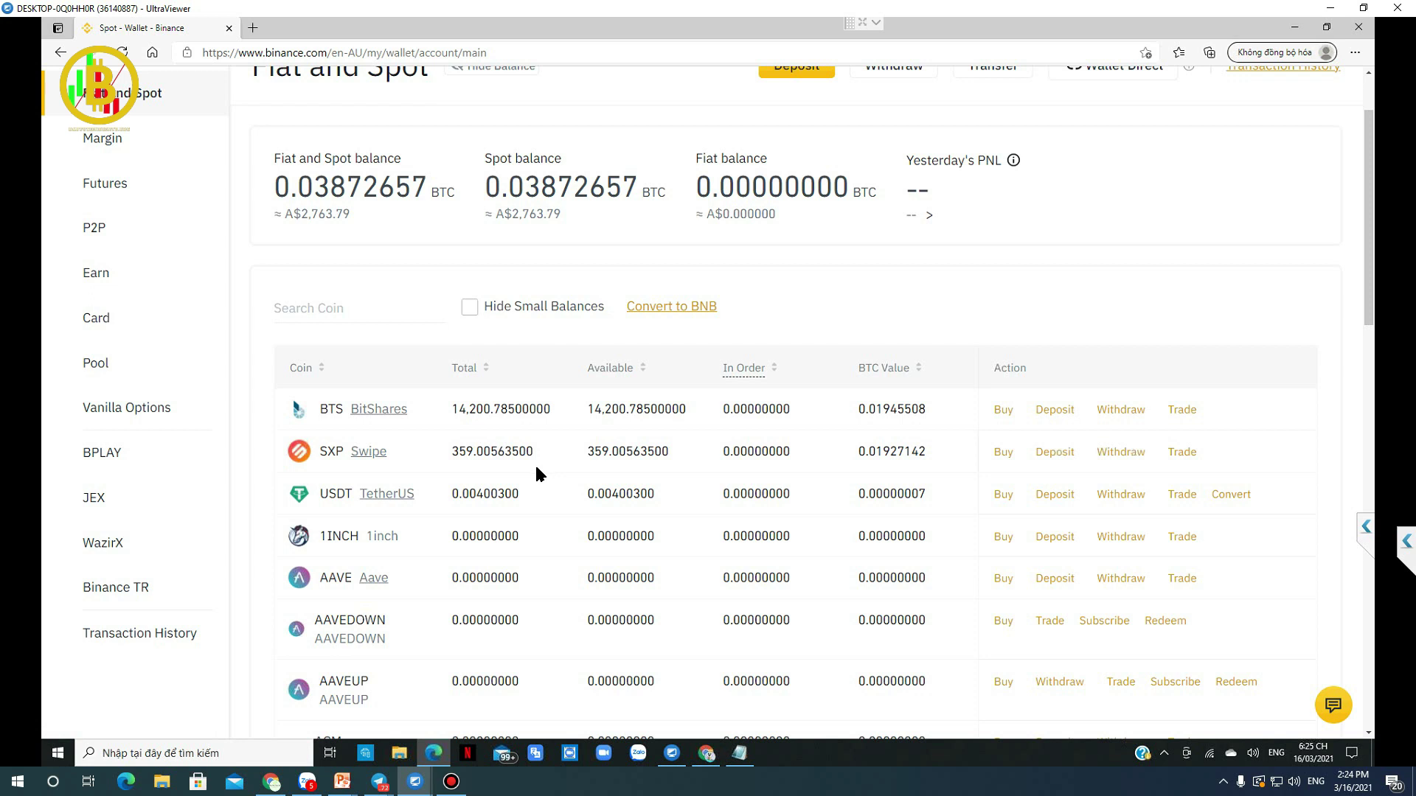
scroll(504, 487, up, 2)
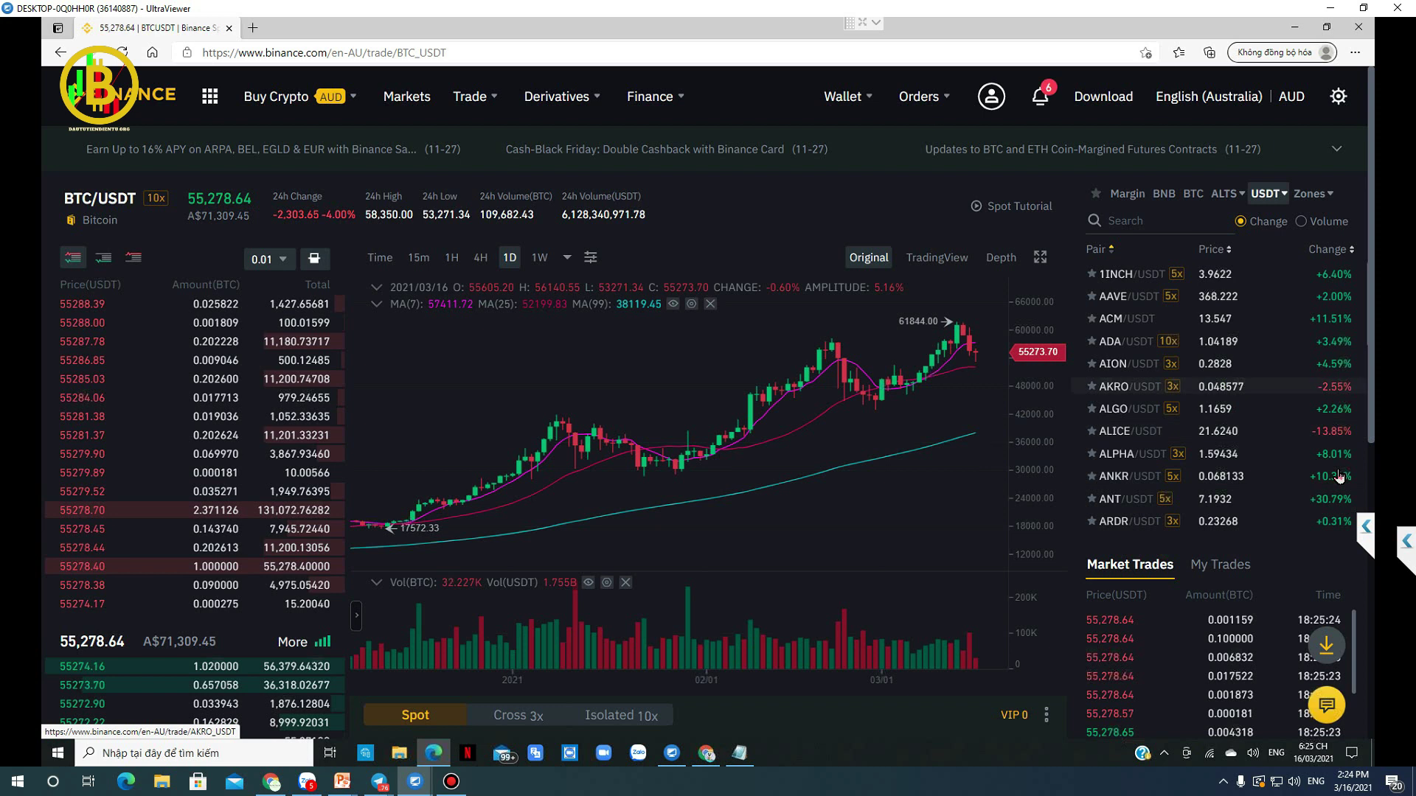
Filter the markets panel's trading pair list by searching 'sx'
scroll(1338, 475, down, 1)
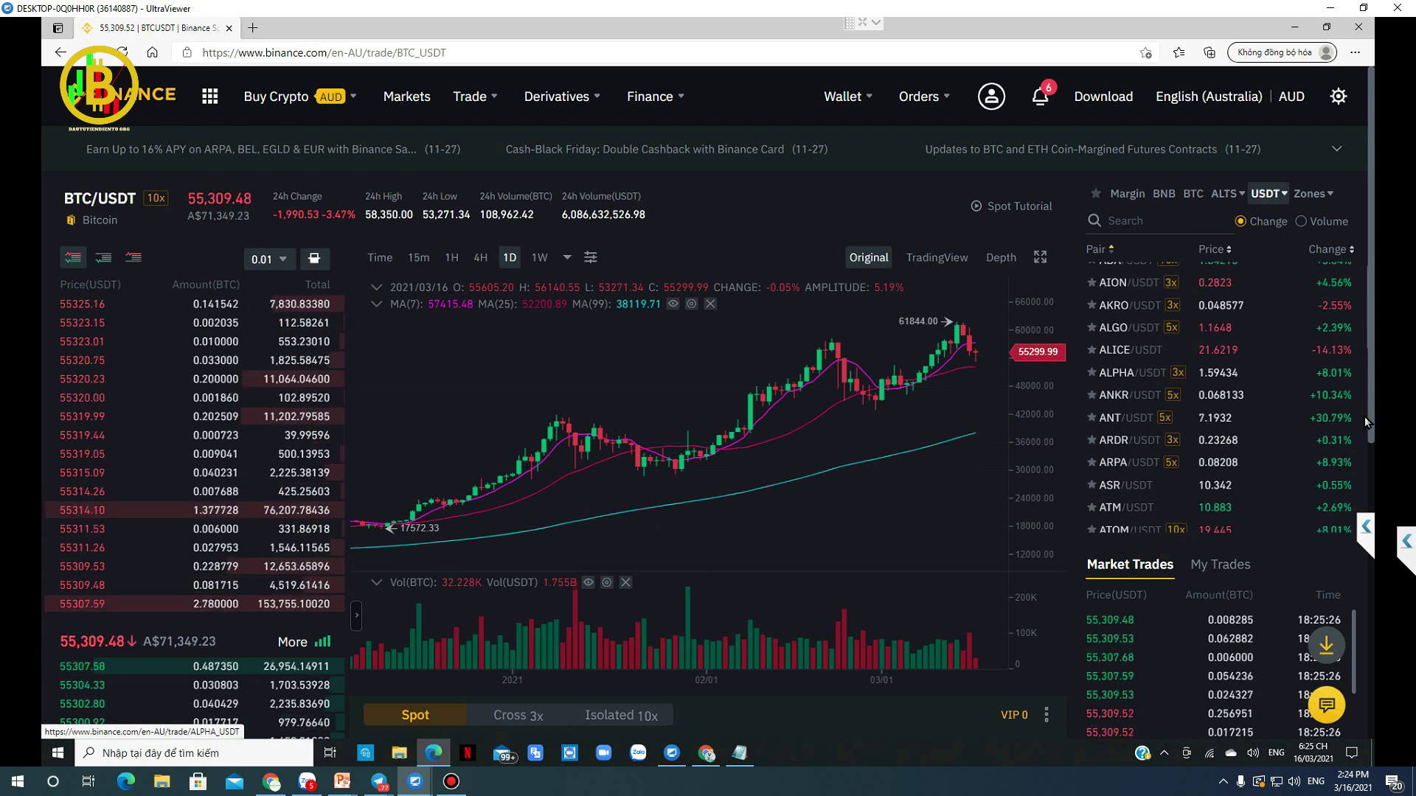
scroll(1369, 428, down, 3)
scroll(1369, 427, down, 3)
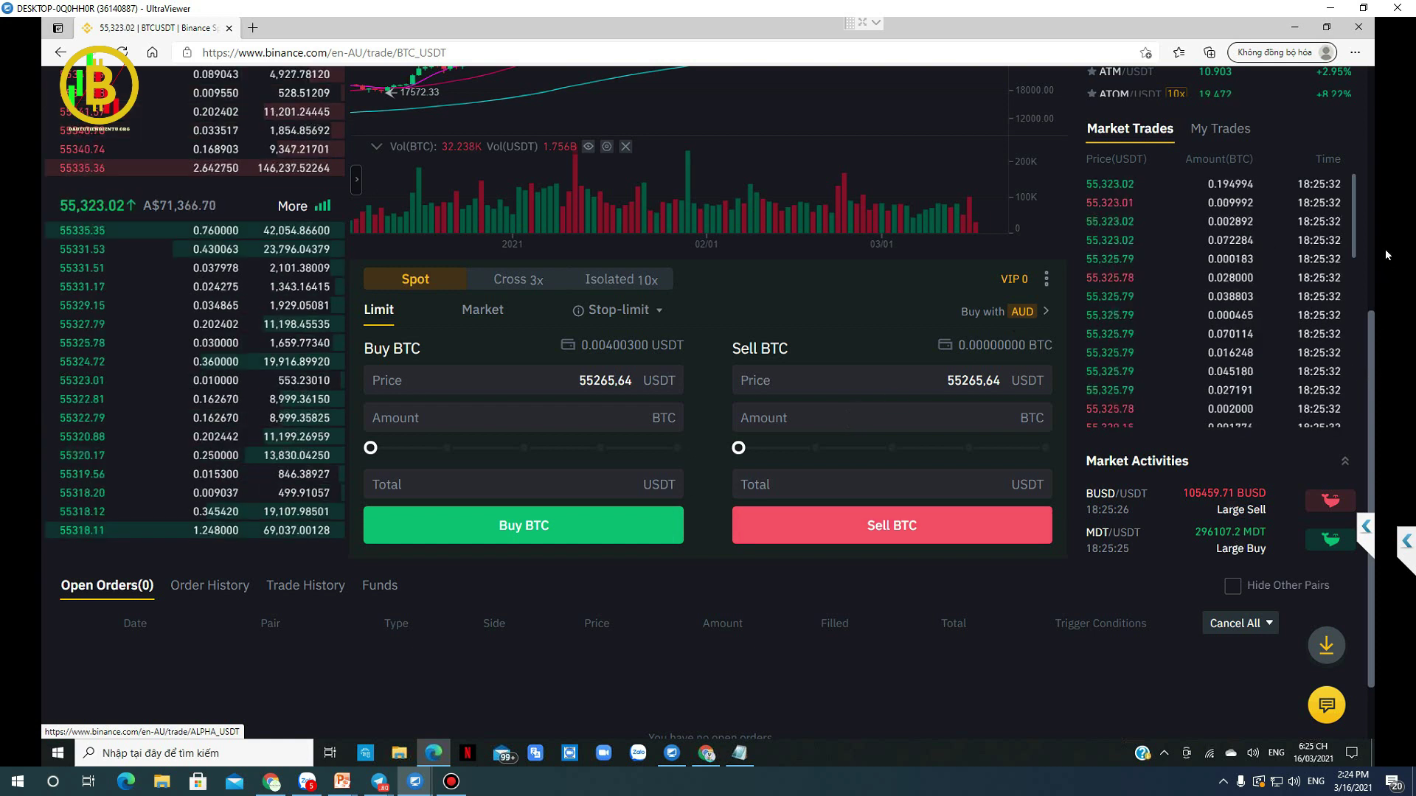
drag(1371, 82, 1124, 228)
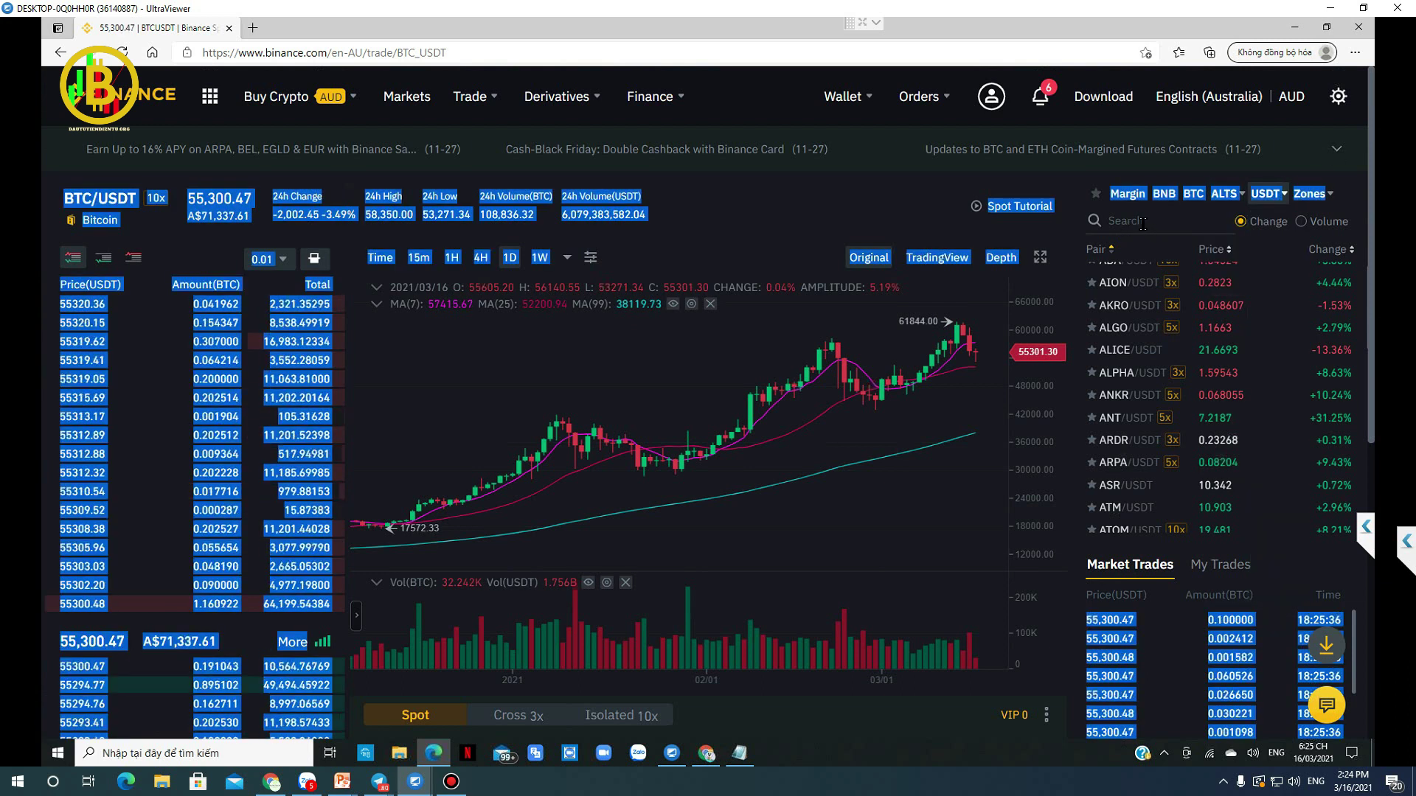
click(1137, 227)
text(s)
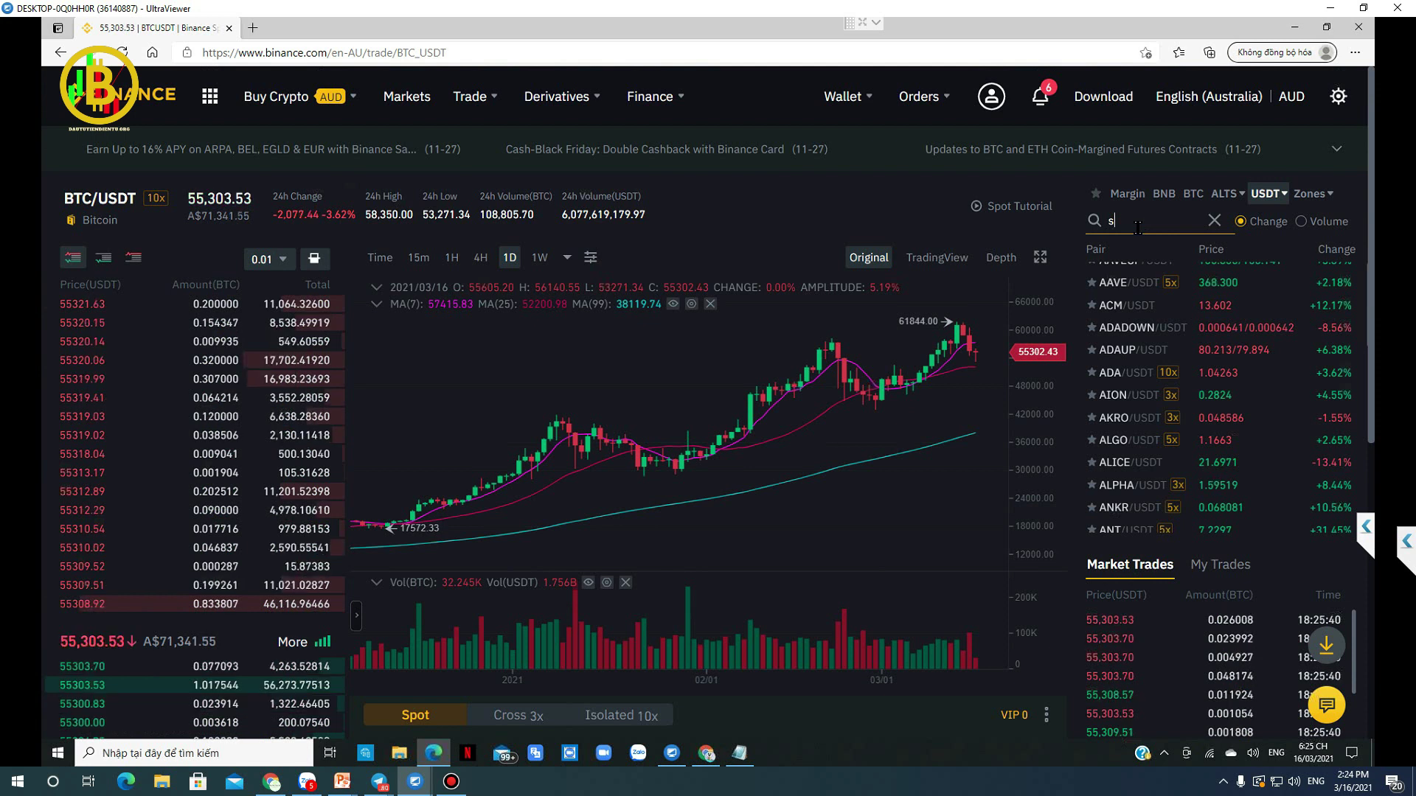
text(x)
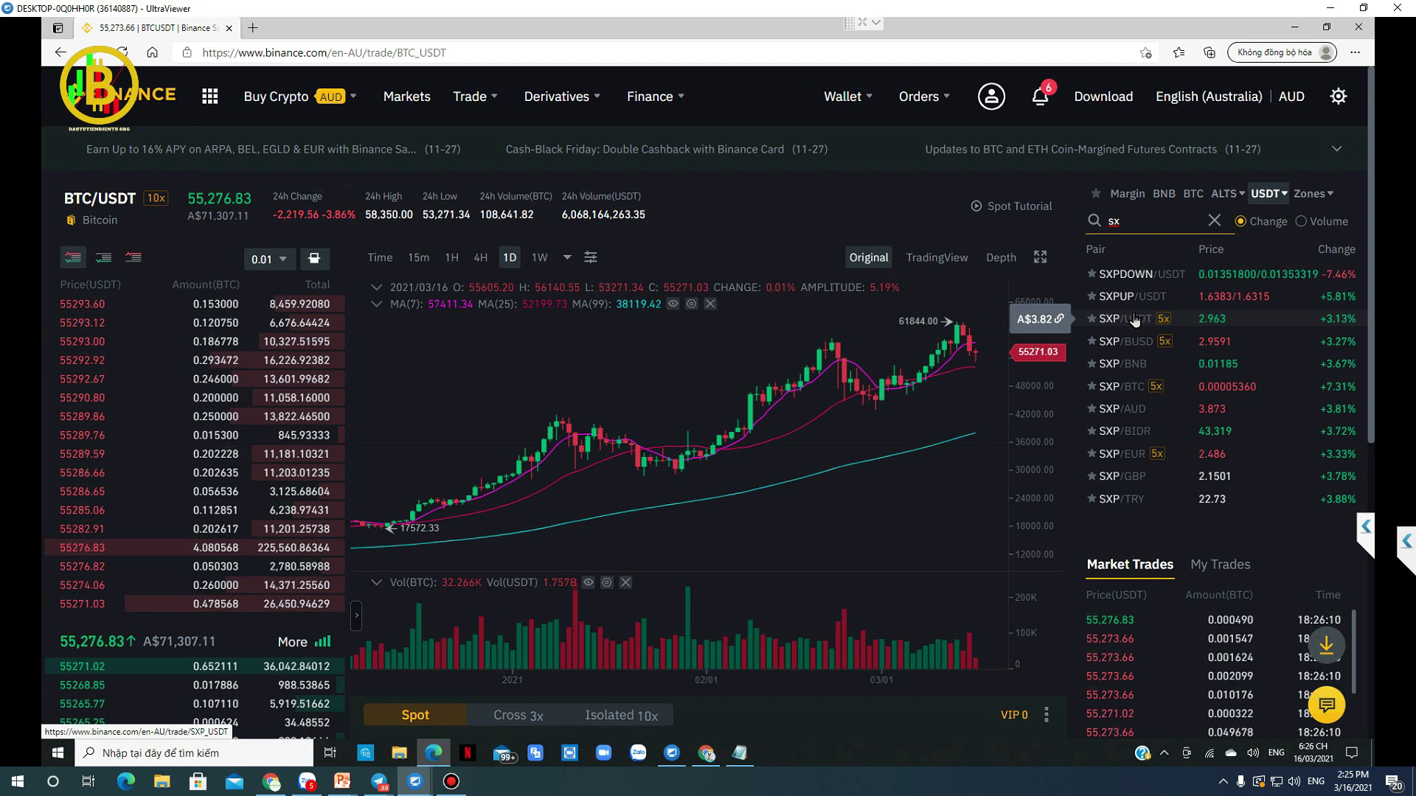
Open the SXP/USDT pair and bring its Buy/Sell SXP order form into view
click(1136, 318)
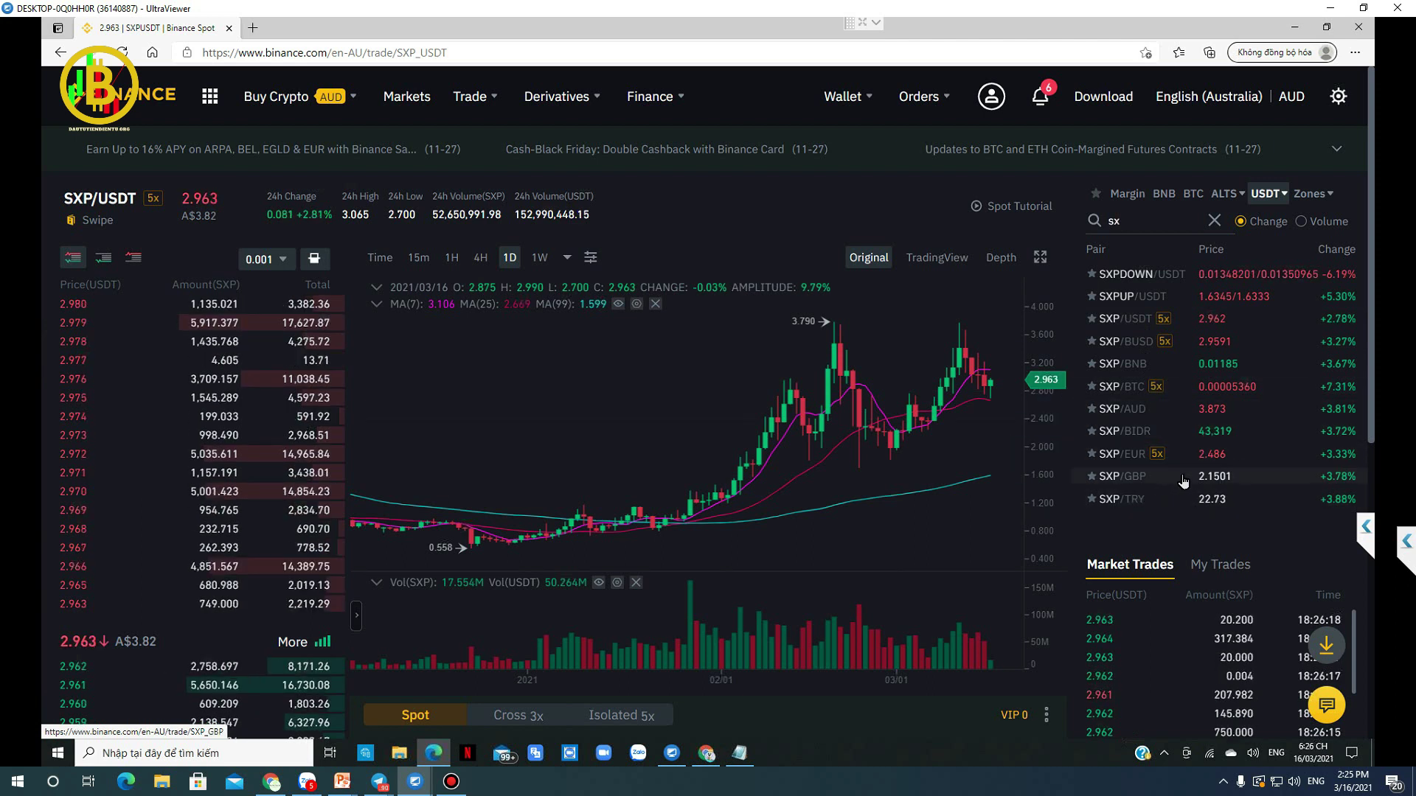
drag(1366, 446, 1349, 712)
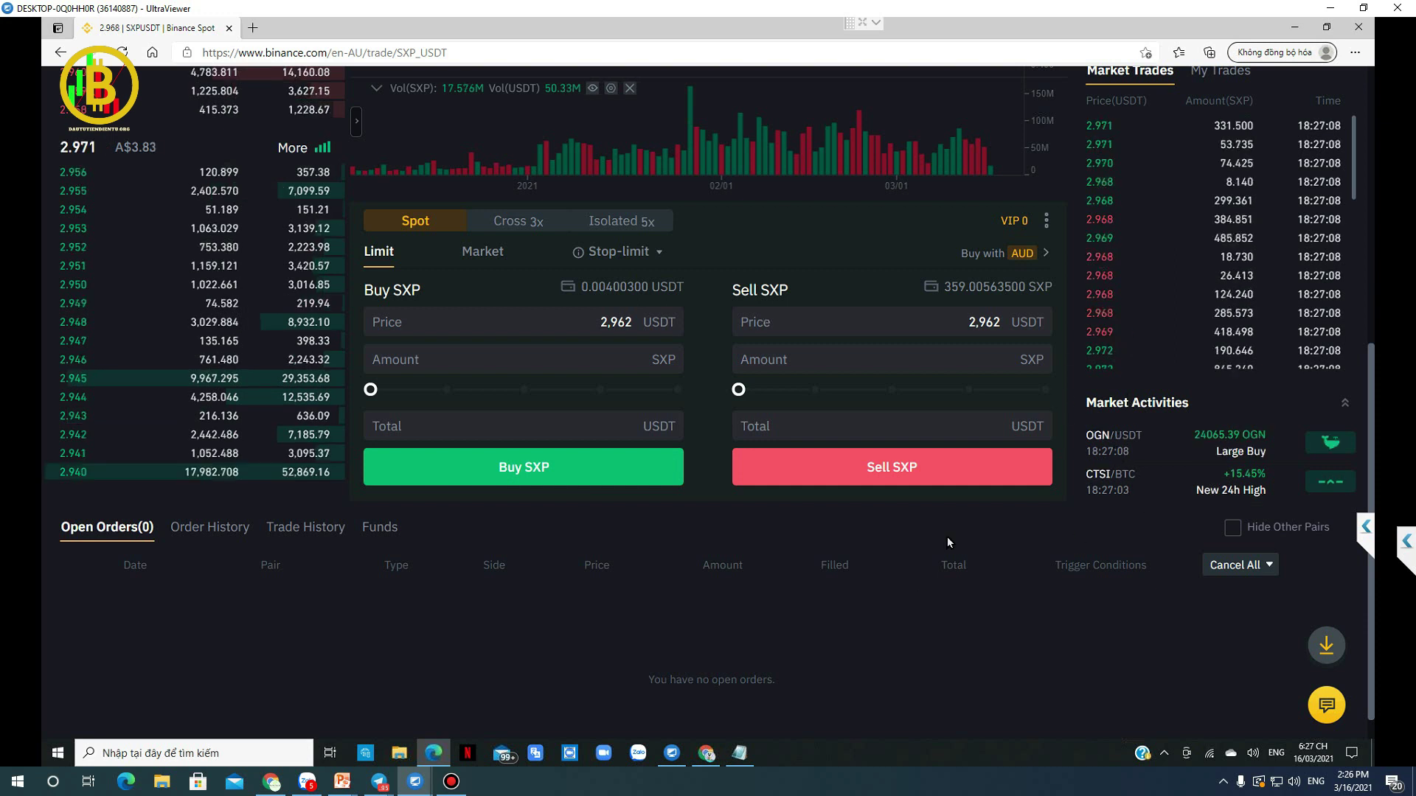
Set up a market sell order for 50% of the SXP balance, 179.503 SXP
click(893, 391)
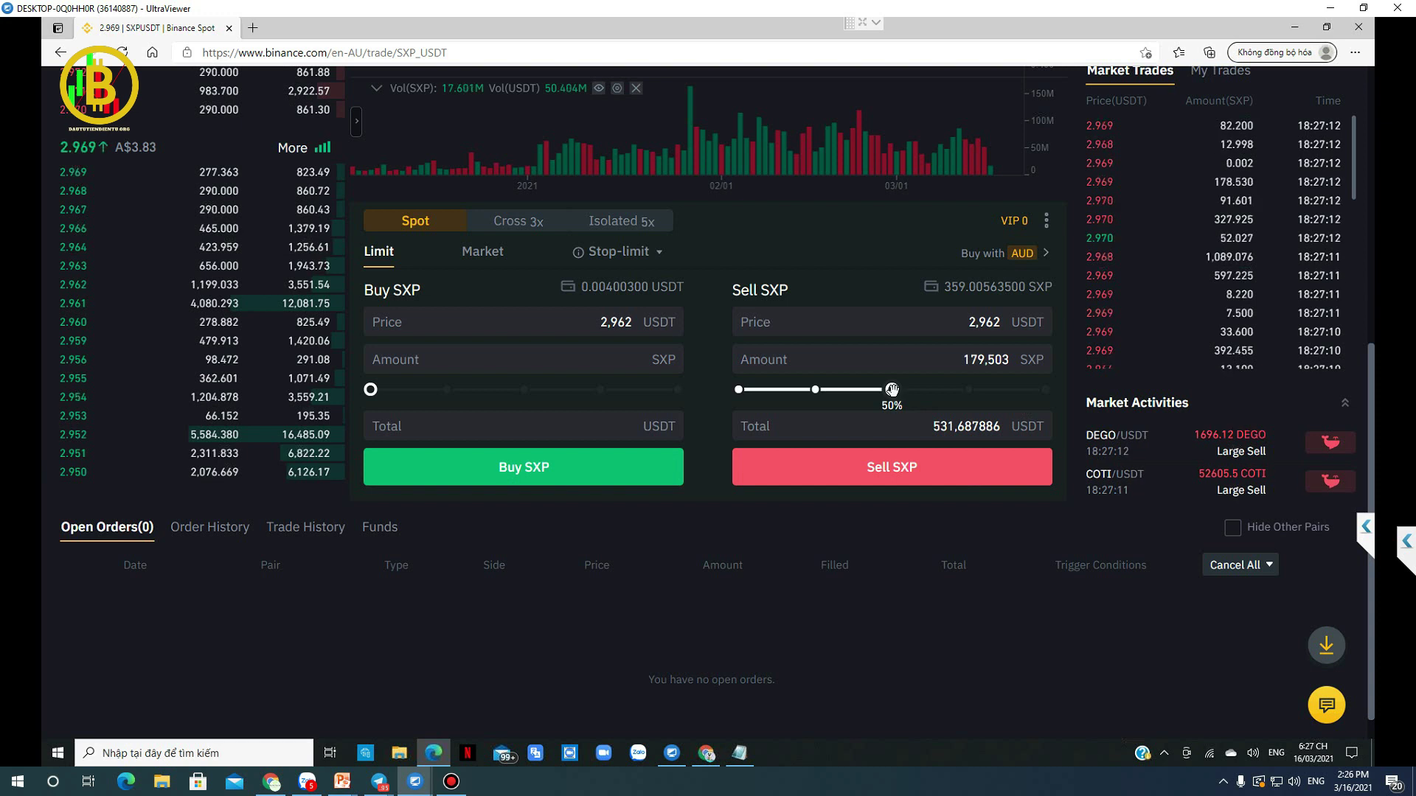
click(740, 389)
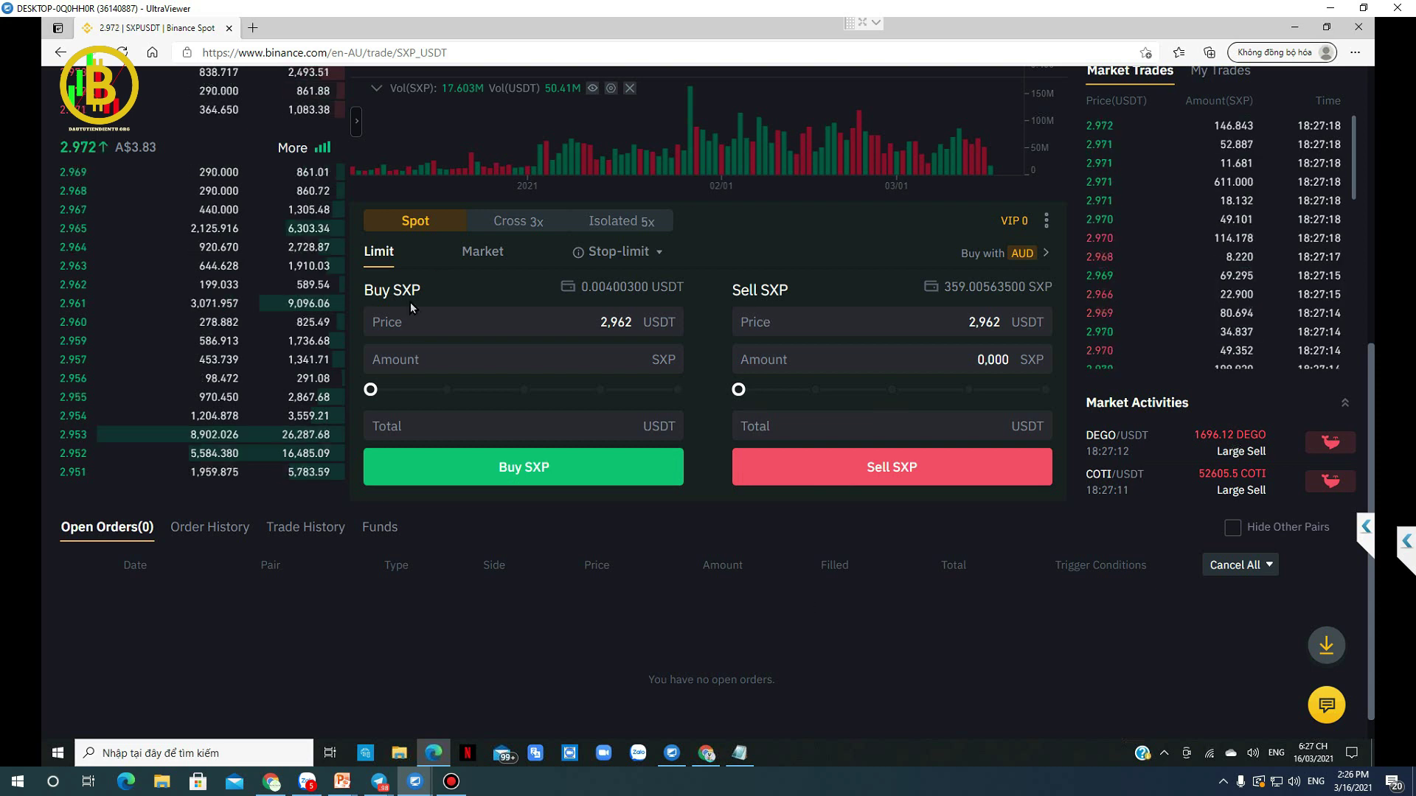
click(892, 390)
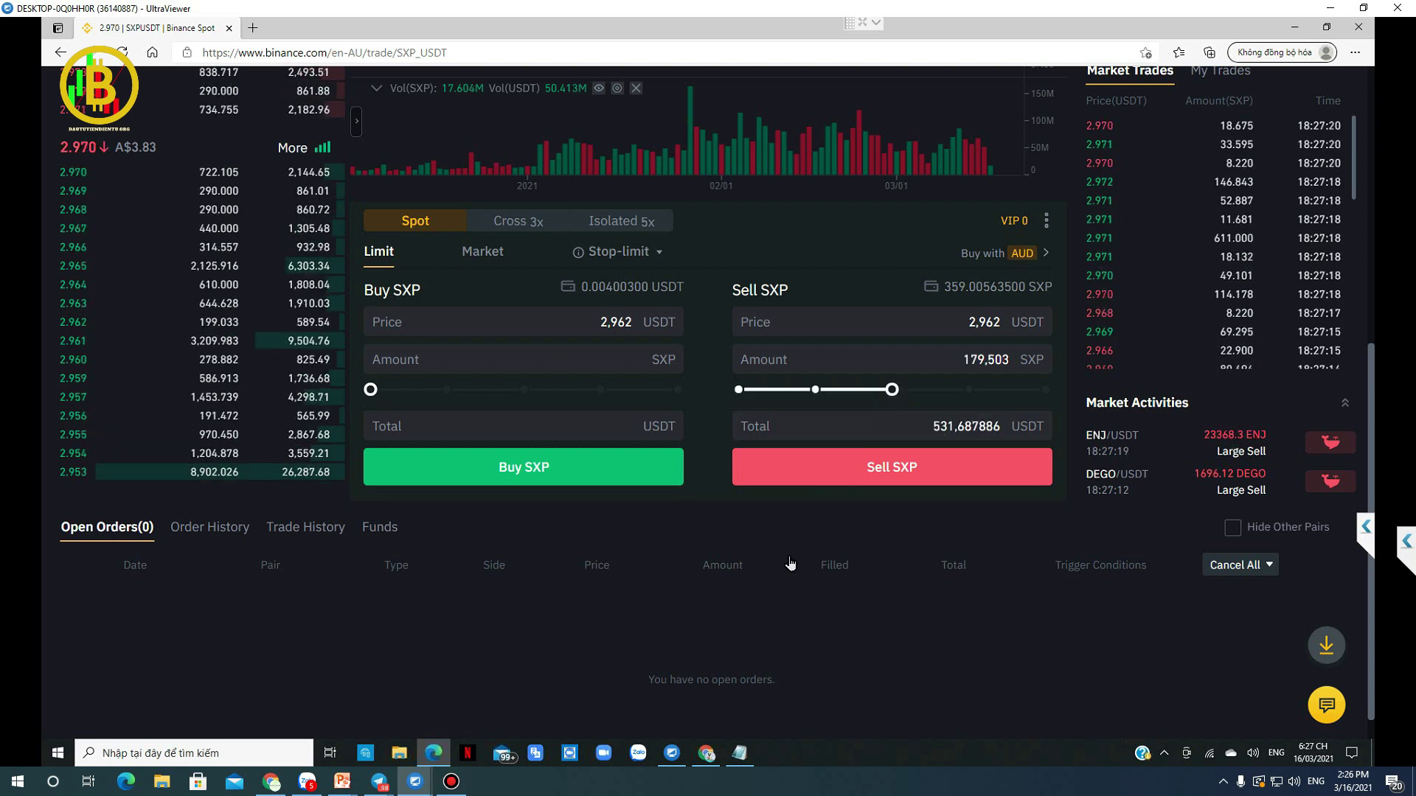
scroll(497, 309, up, 7)
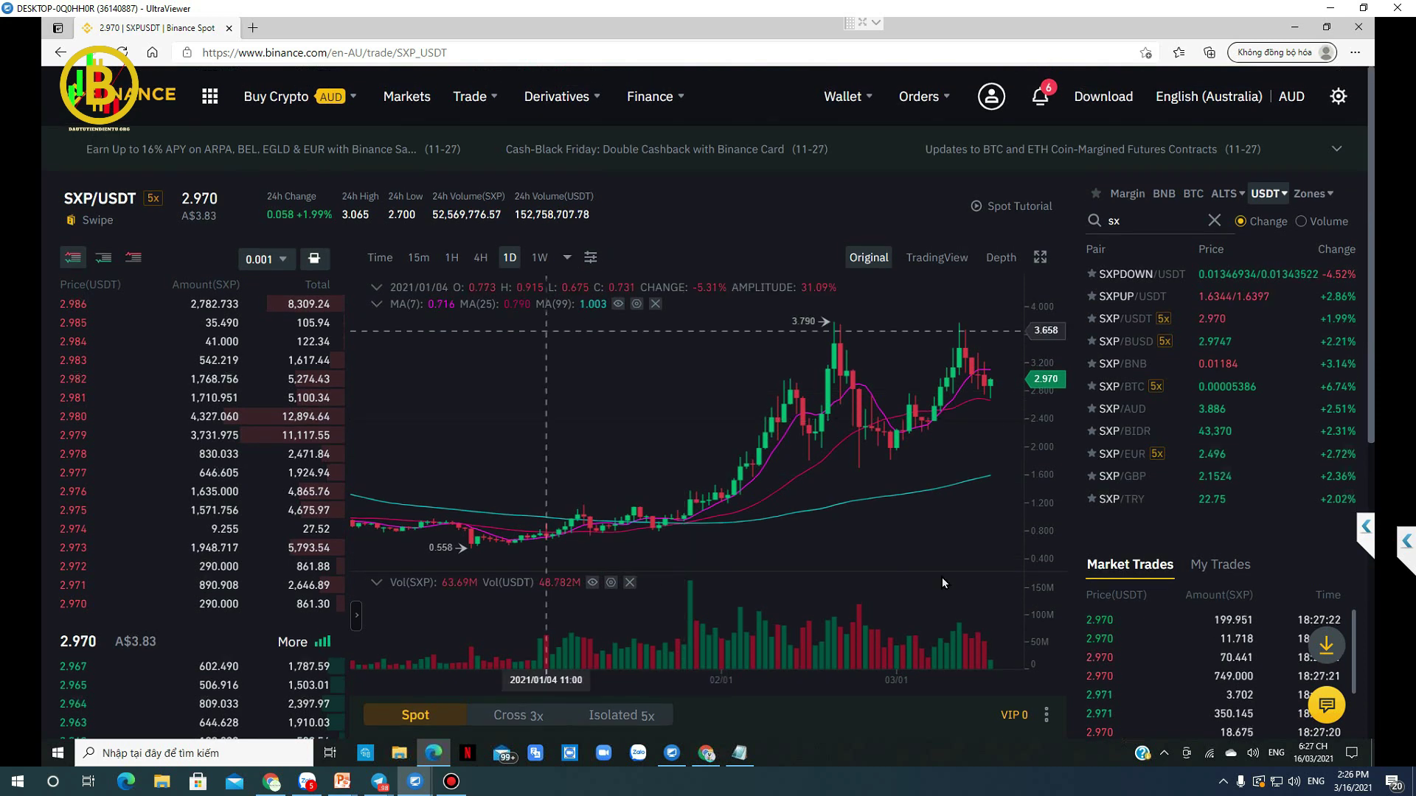
scroll(1383, 452, down, 4)
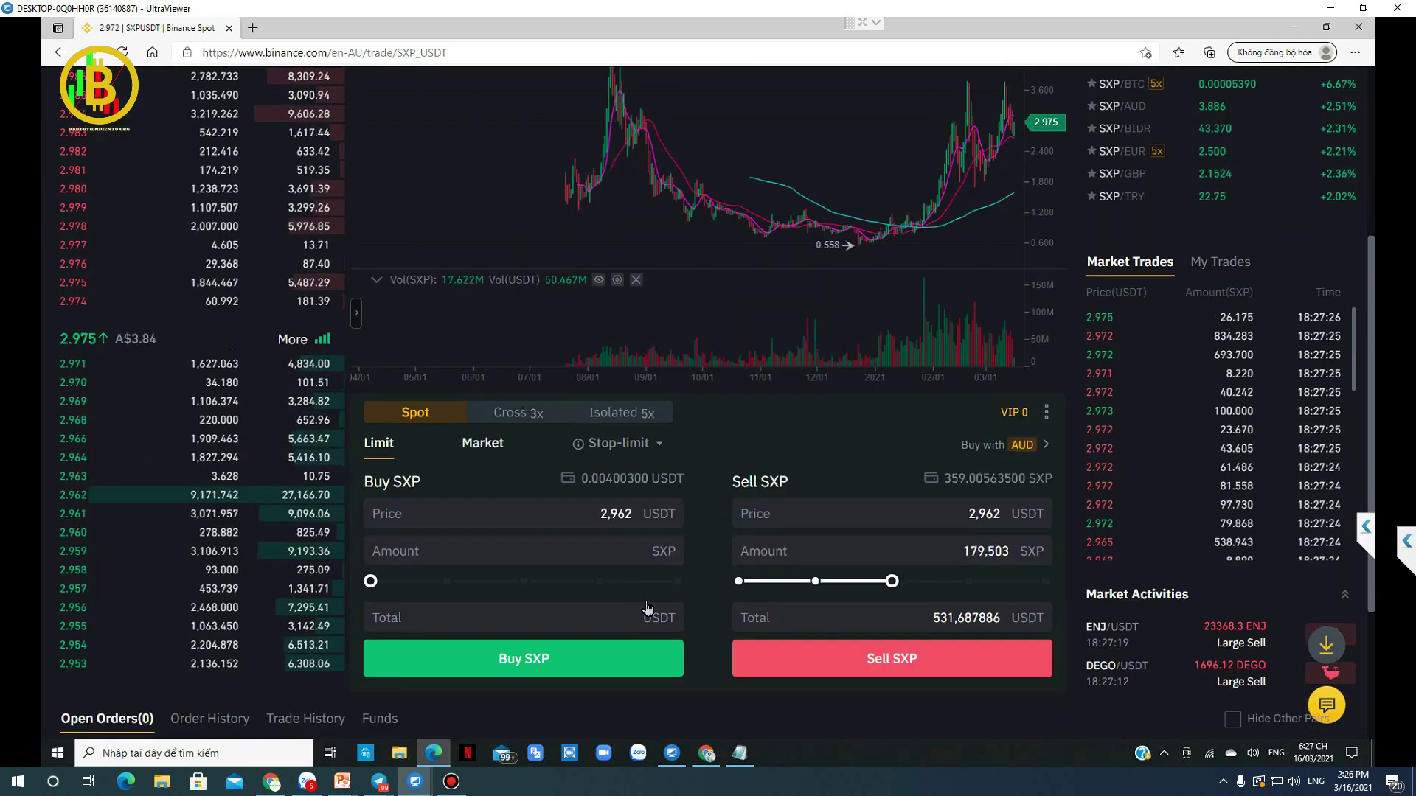
click(483, 443)
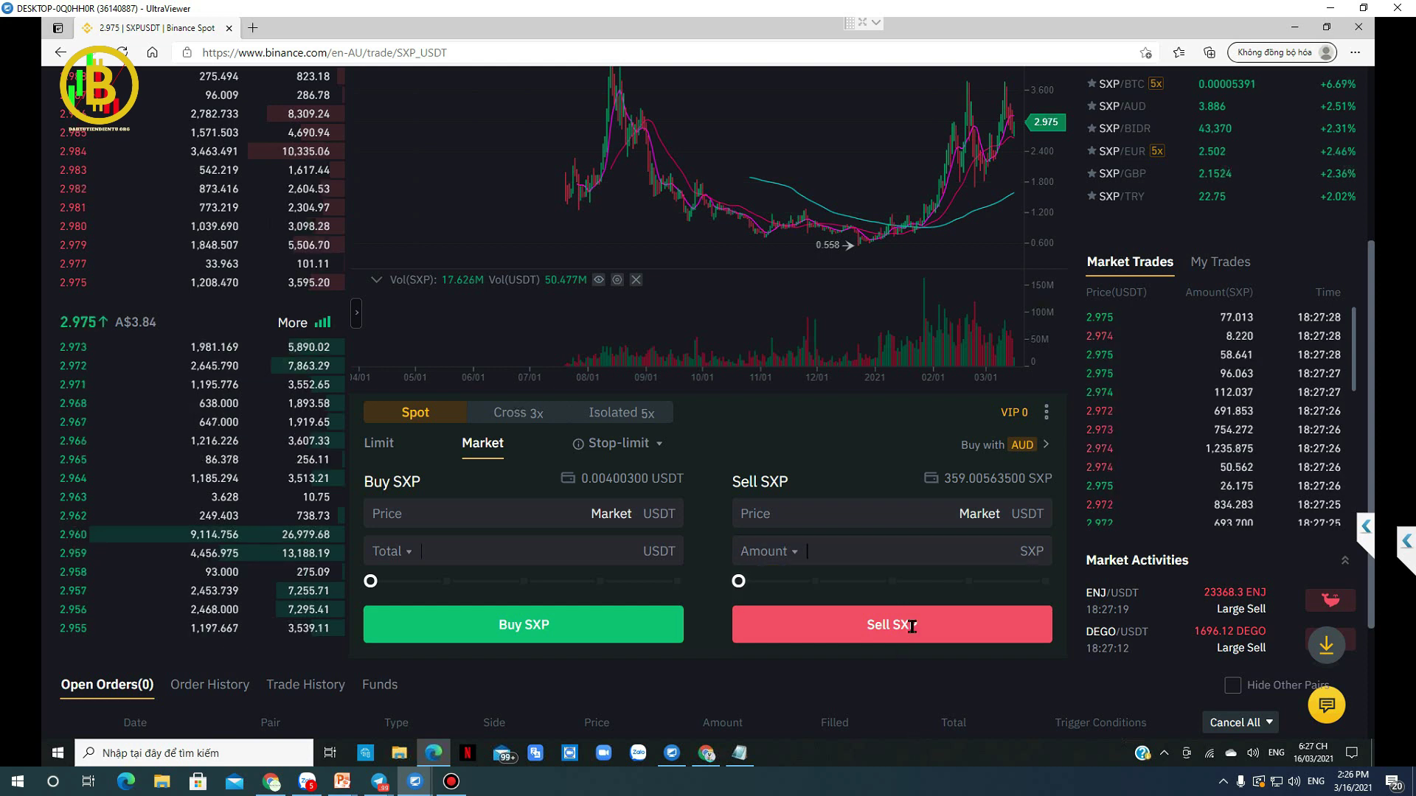
click(891, 581)
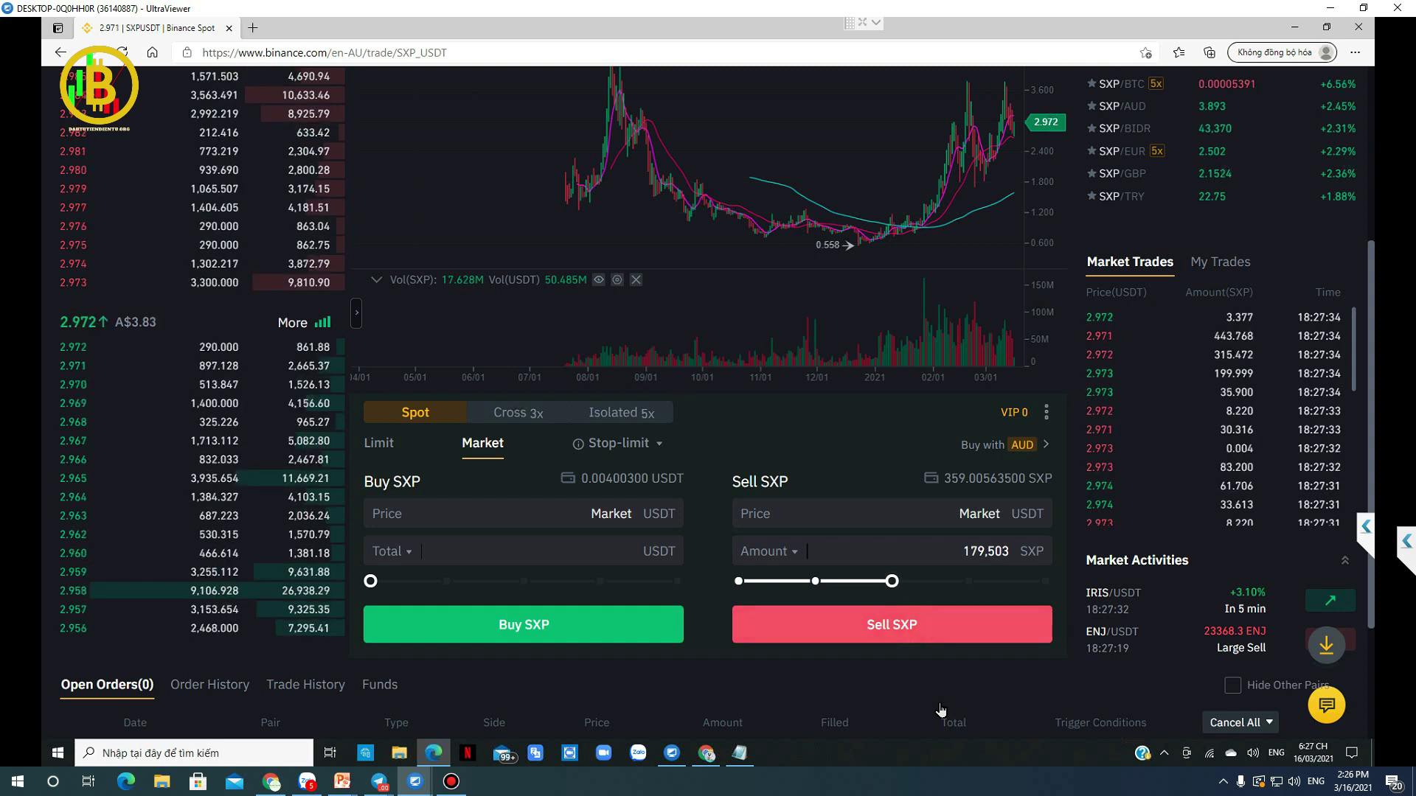
scroll(929, 663, down, 1)
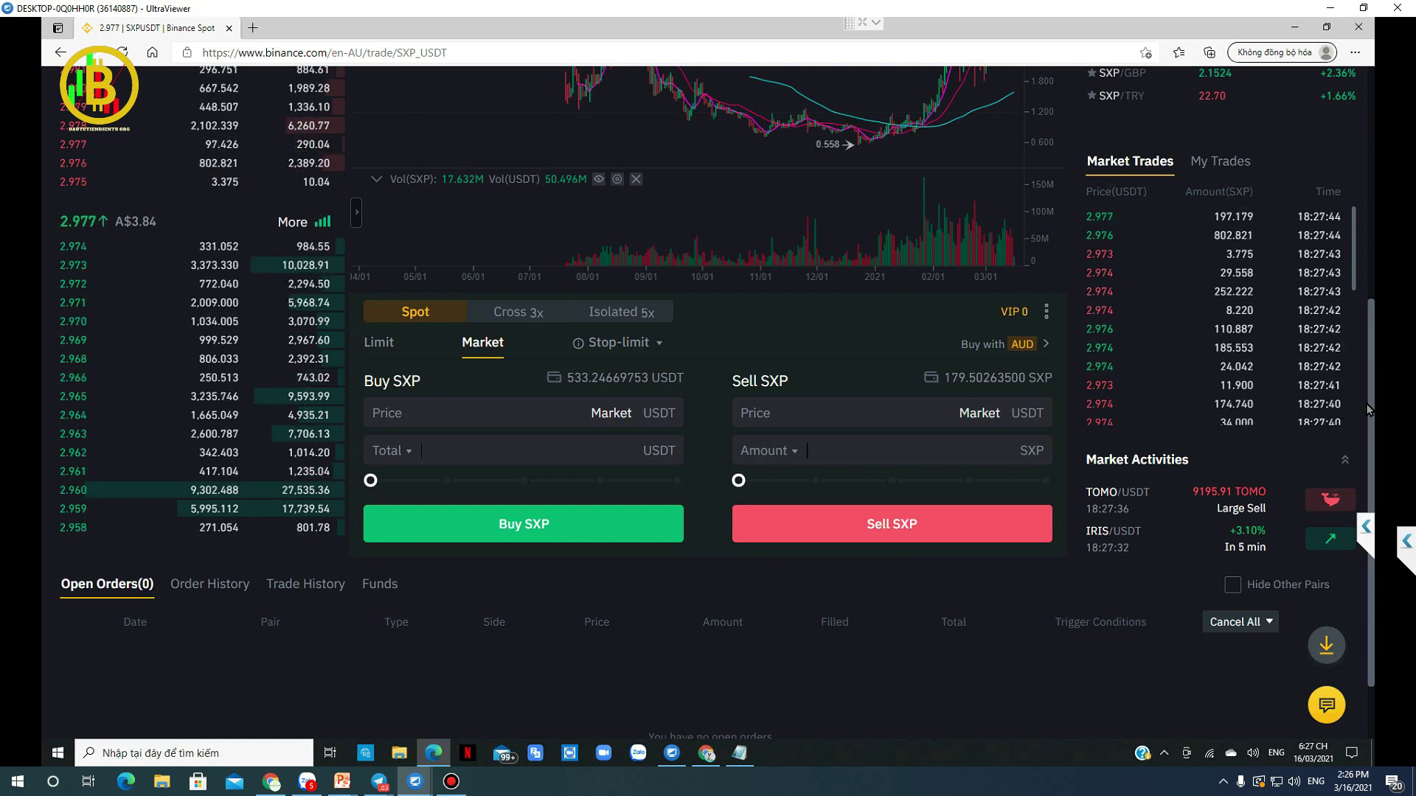
Replace the 'sx' pair search with 'eth' to list the ETH pairs
scroll(1050, 423, up, 4)
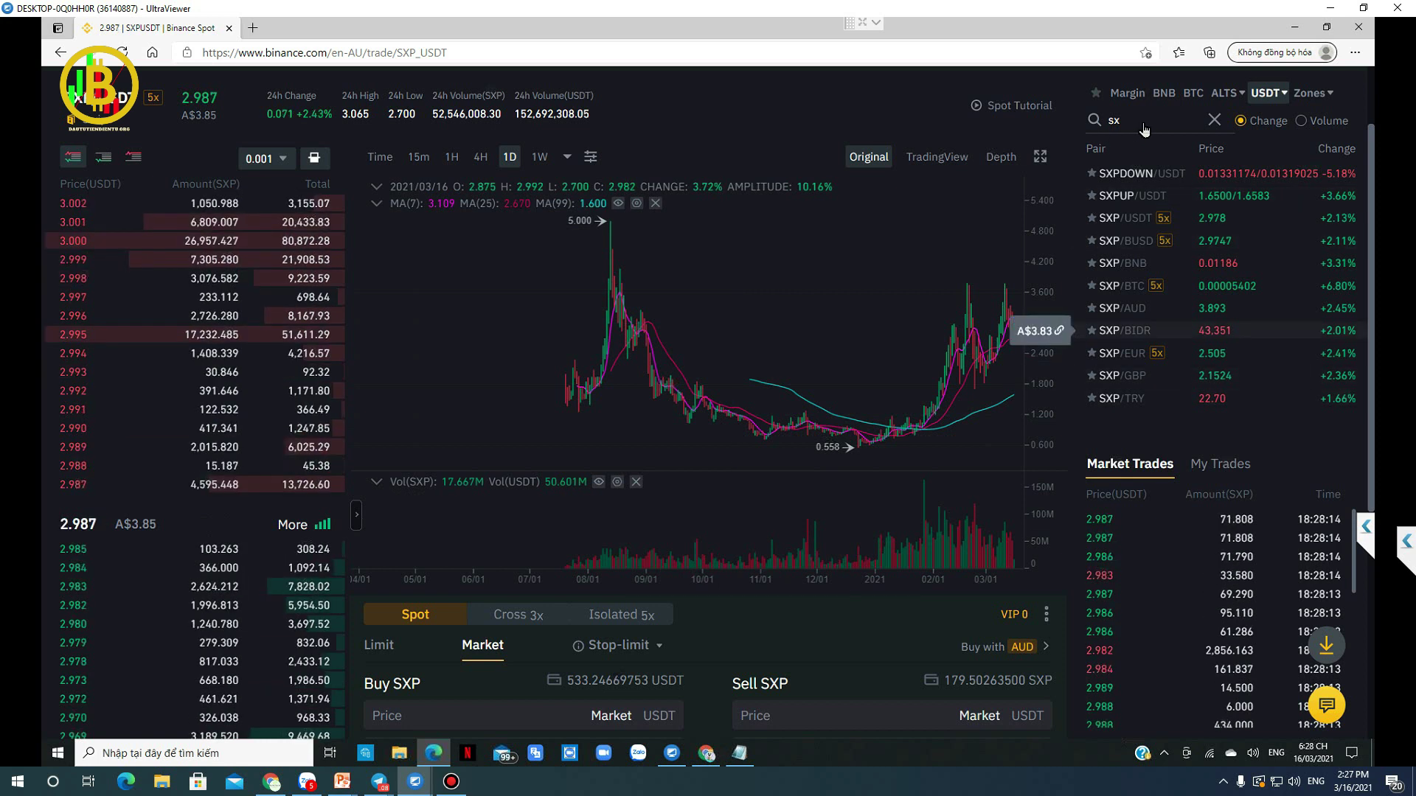
scroll(1141, 128, up, 2)
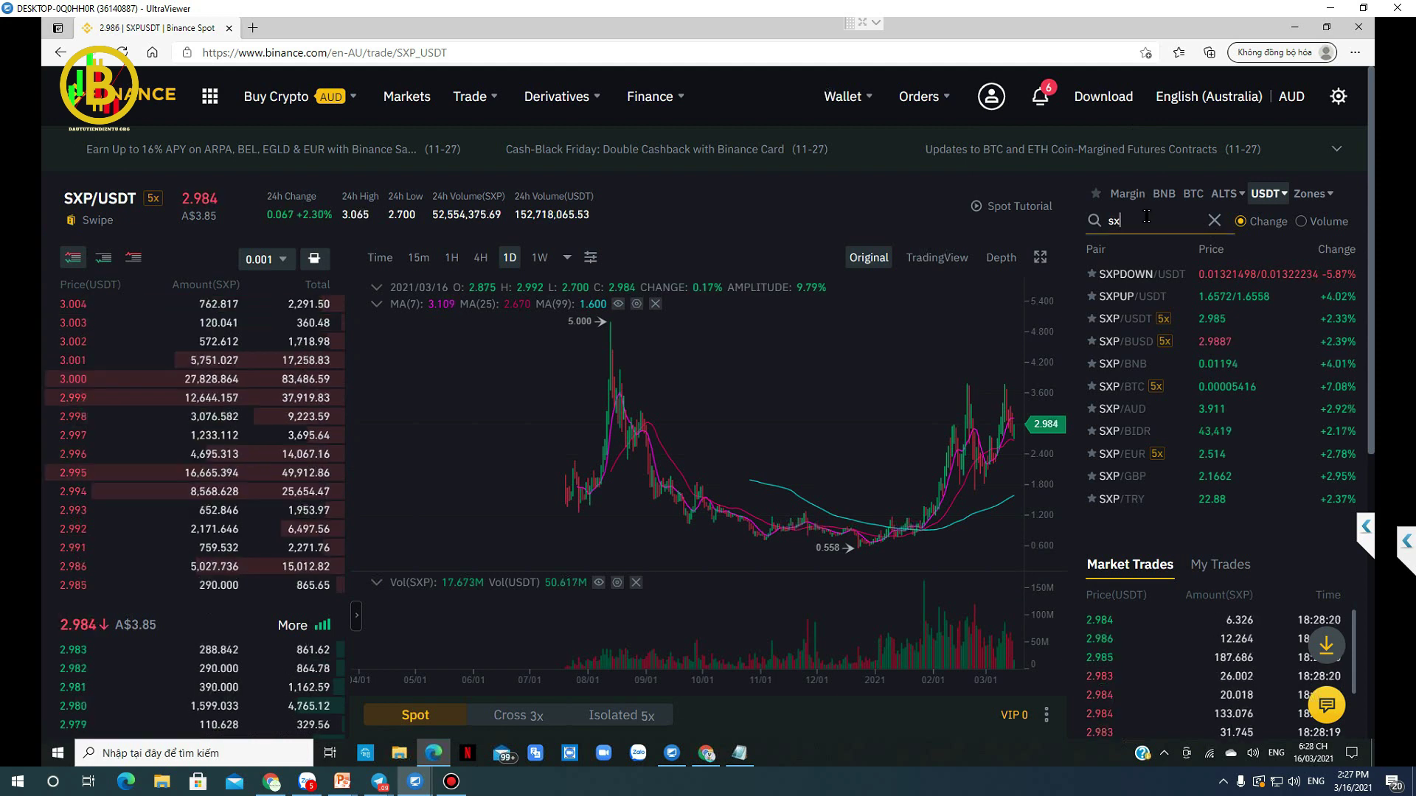
key(BackSpace)
key(BackSpace)
text(eth)
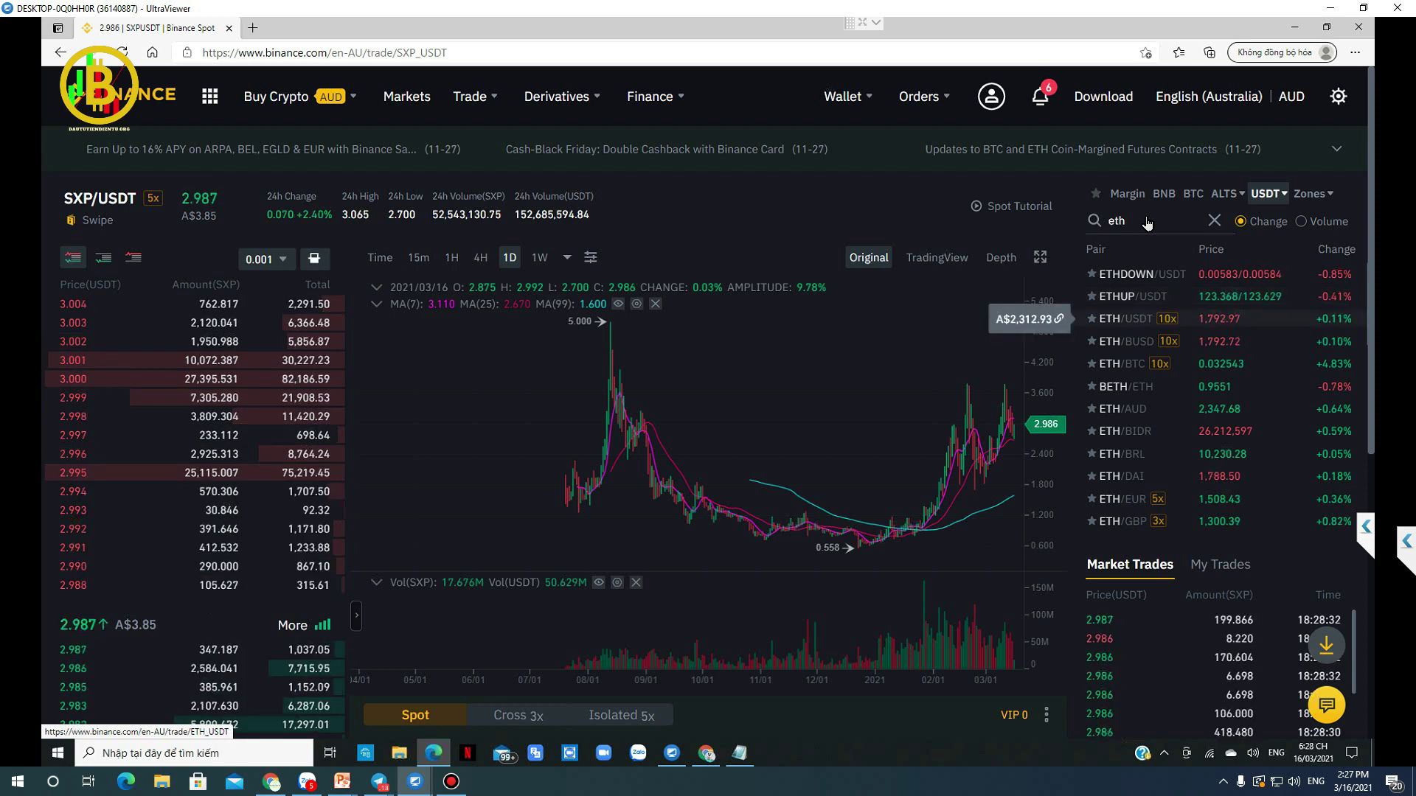
Open ETH/USDT and set a market buy using the full 533.2339532 USDT balance
click(1126, 319)
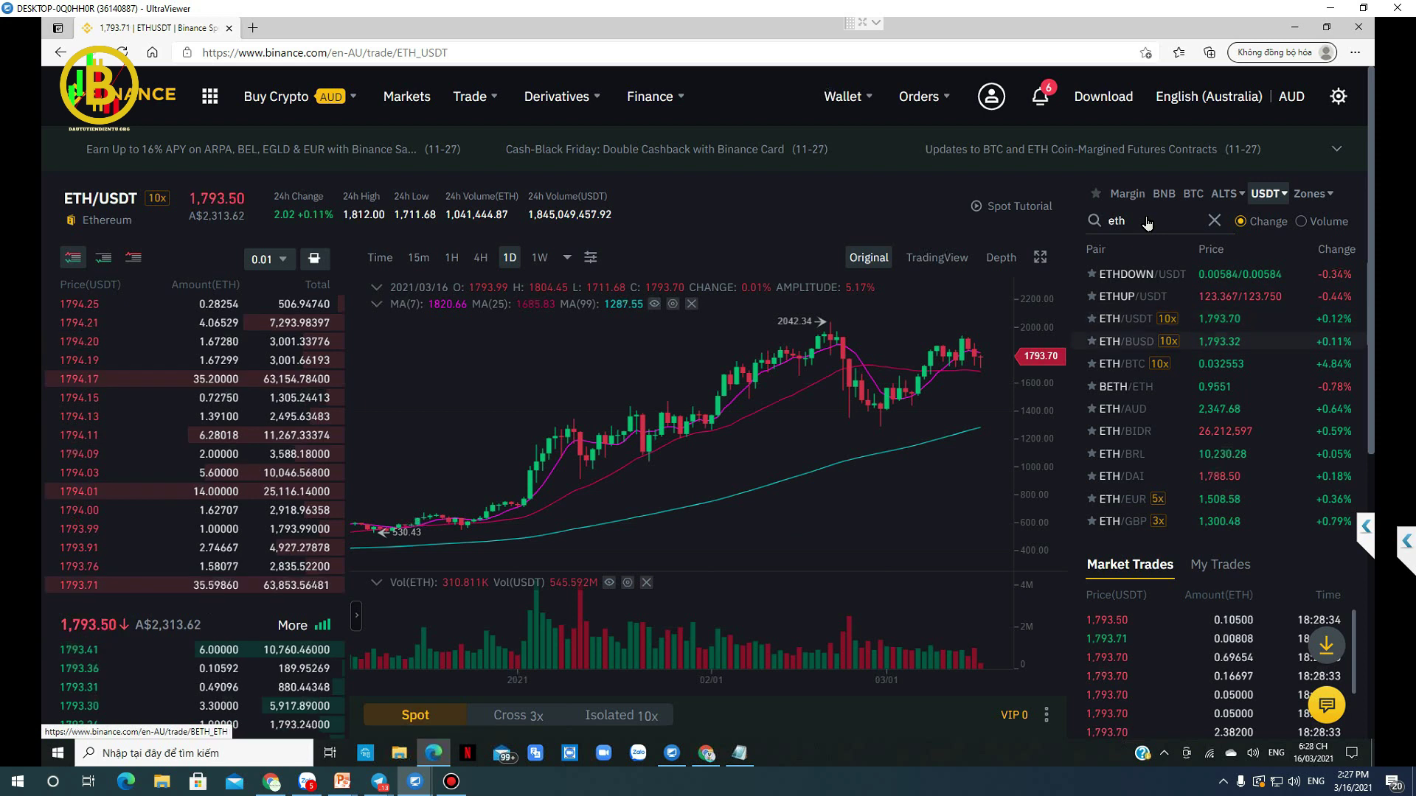
scroll(1146, 223, down, 2)
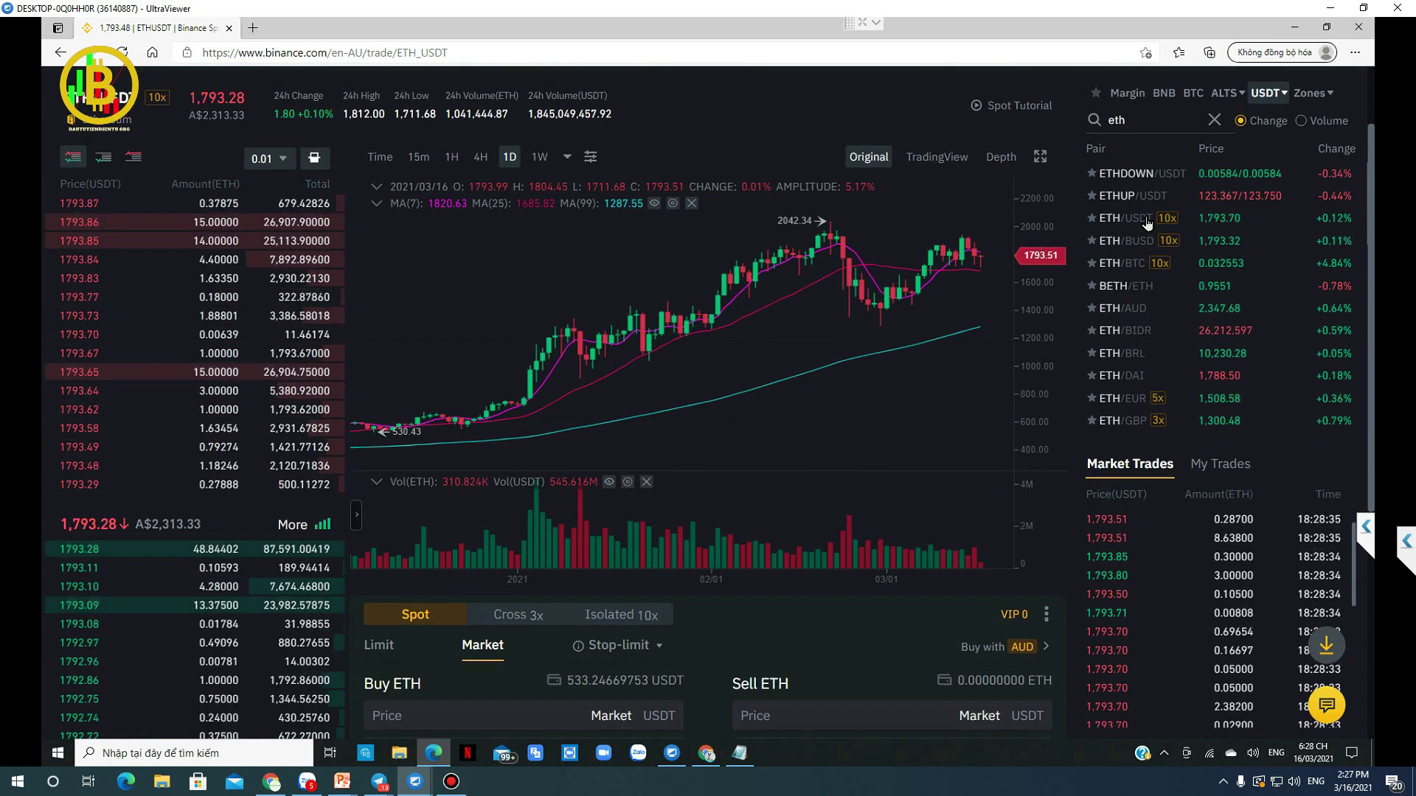
scroll(1147, 222, down, 3)
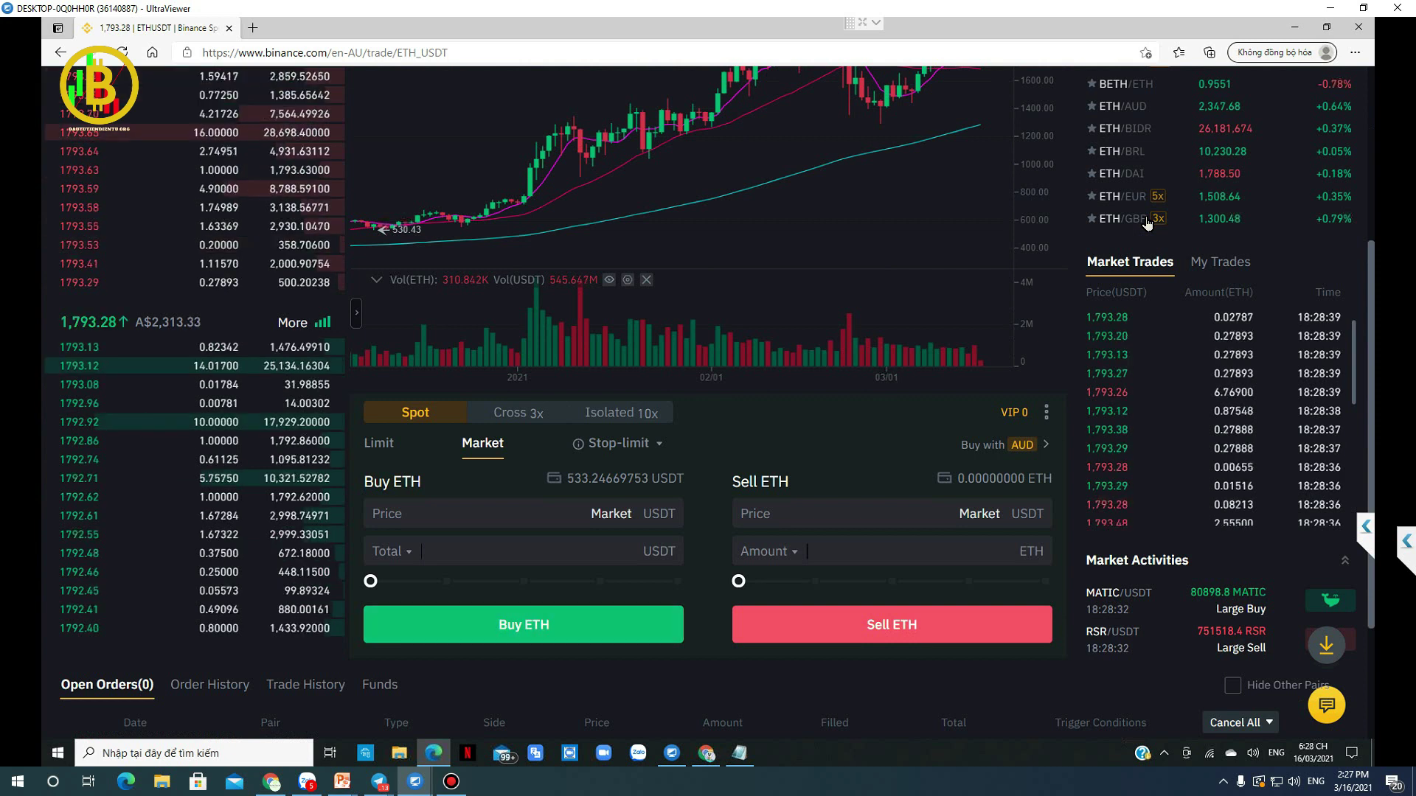
click(677, 581)
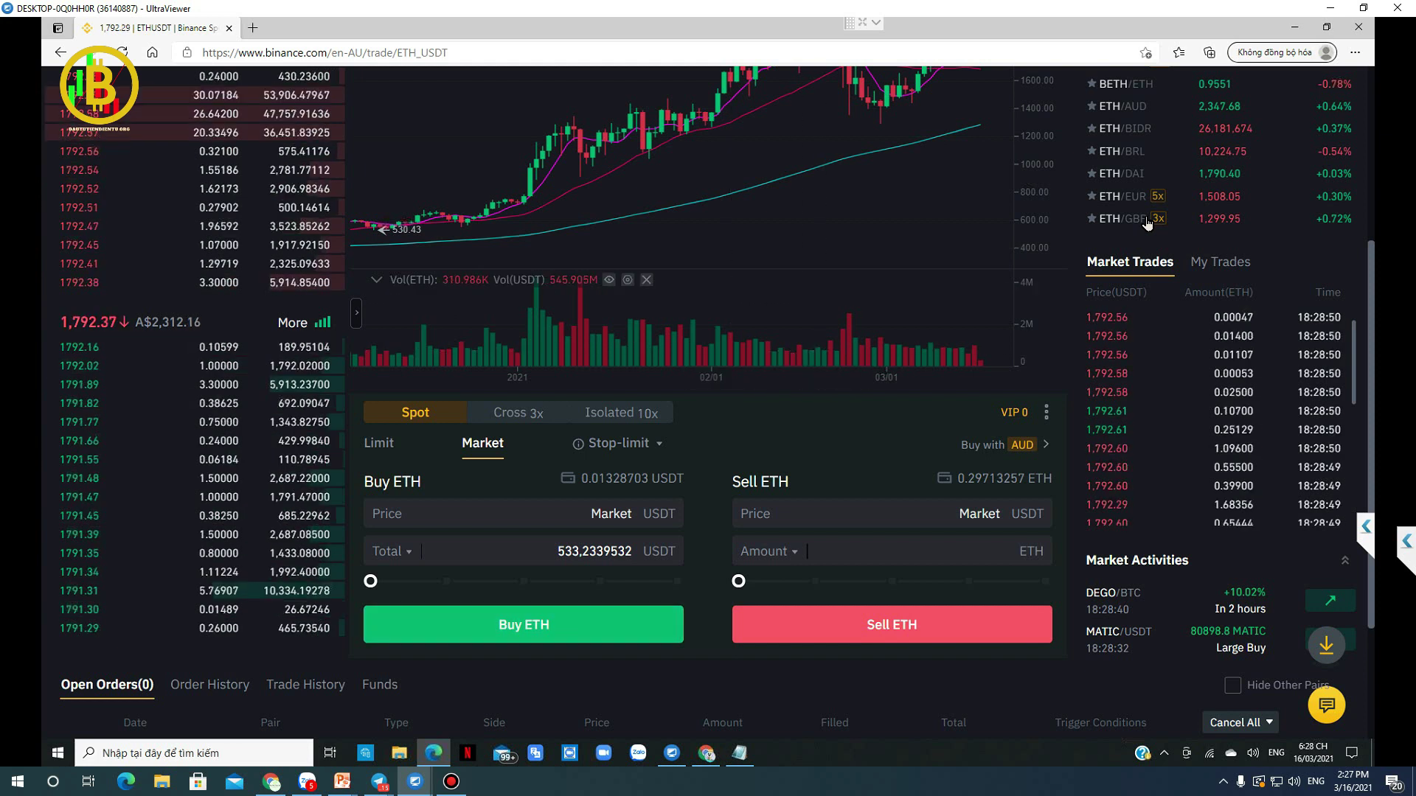
scroll(1148, 224, up, 3)
scroll(1148, 223, up, 1)
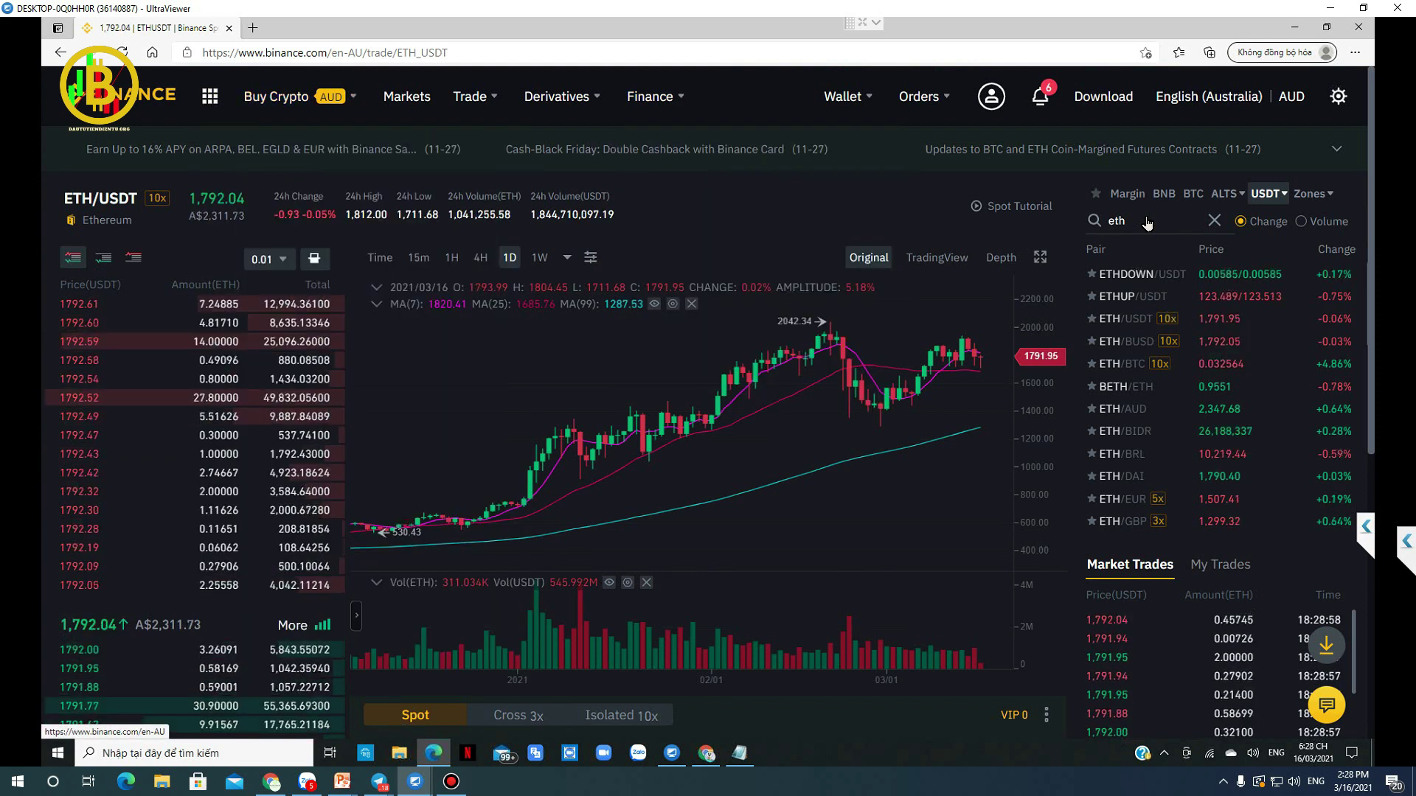
mouse_move(843, 96)
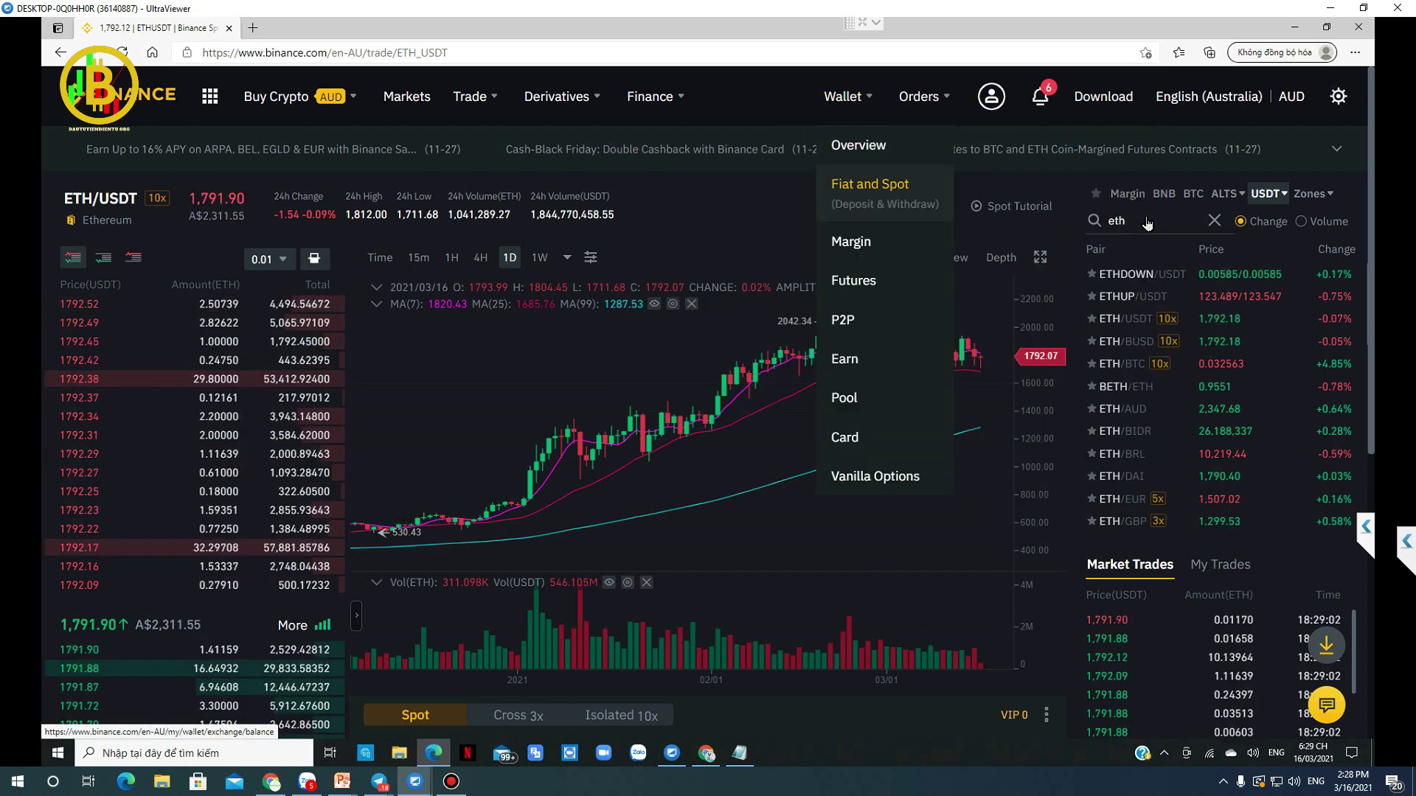
Reload the Binance wallet page and open Withdraw, which defaults to AUD fiat bank transfer
click(858, 145)
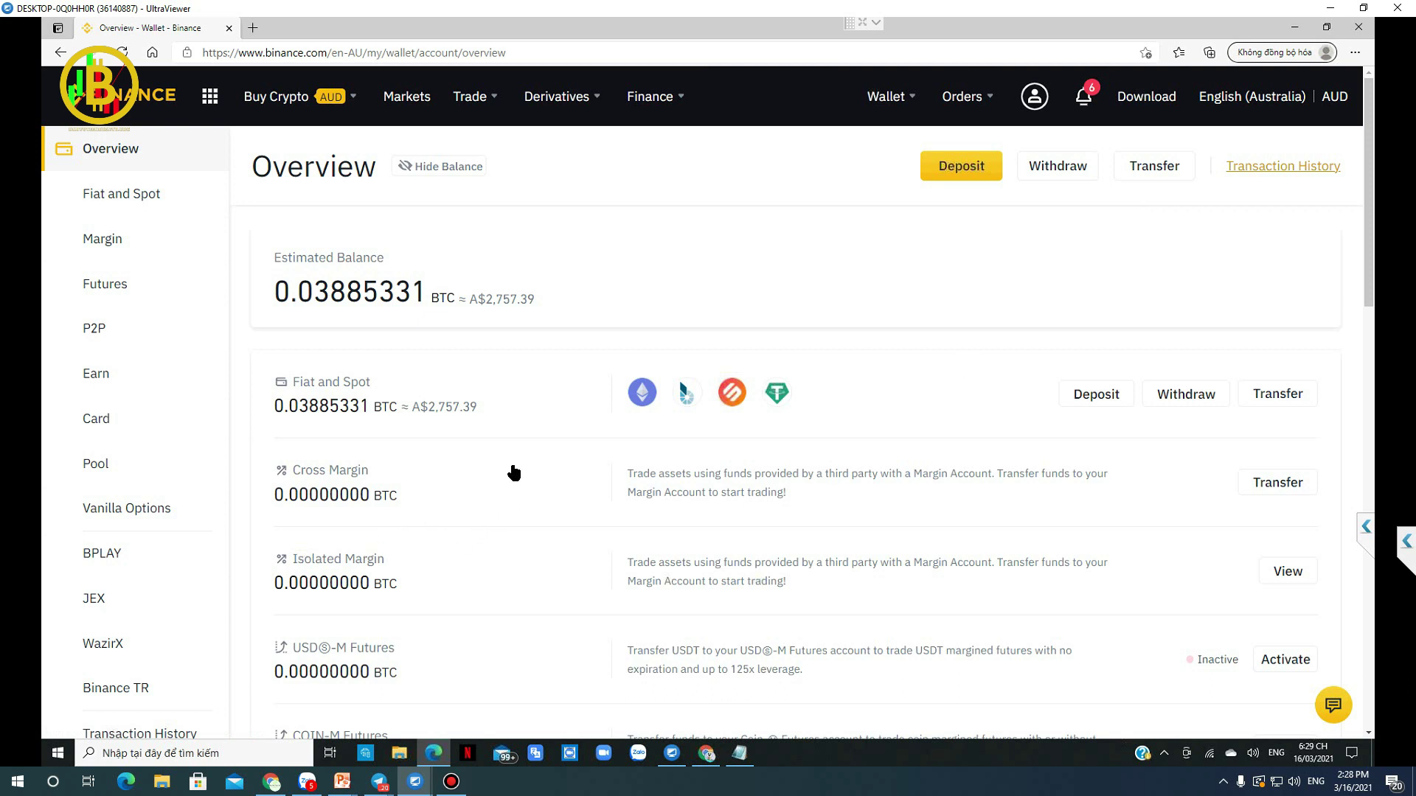
key(F5)
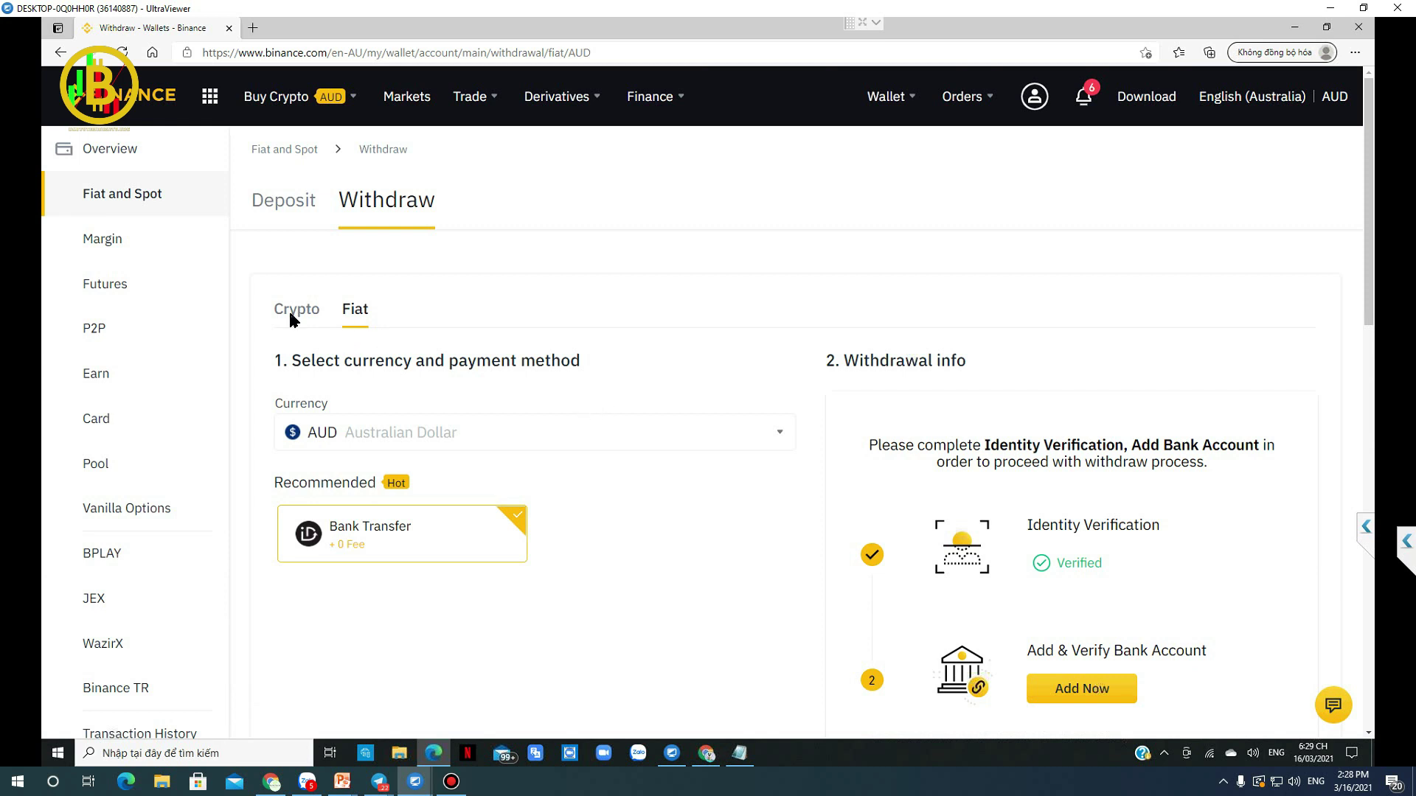
Switch to a crypto withdrawal of ETH on Ethereum (ERC20) and open Address Management
click(338, 338)
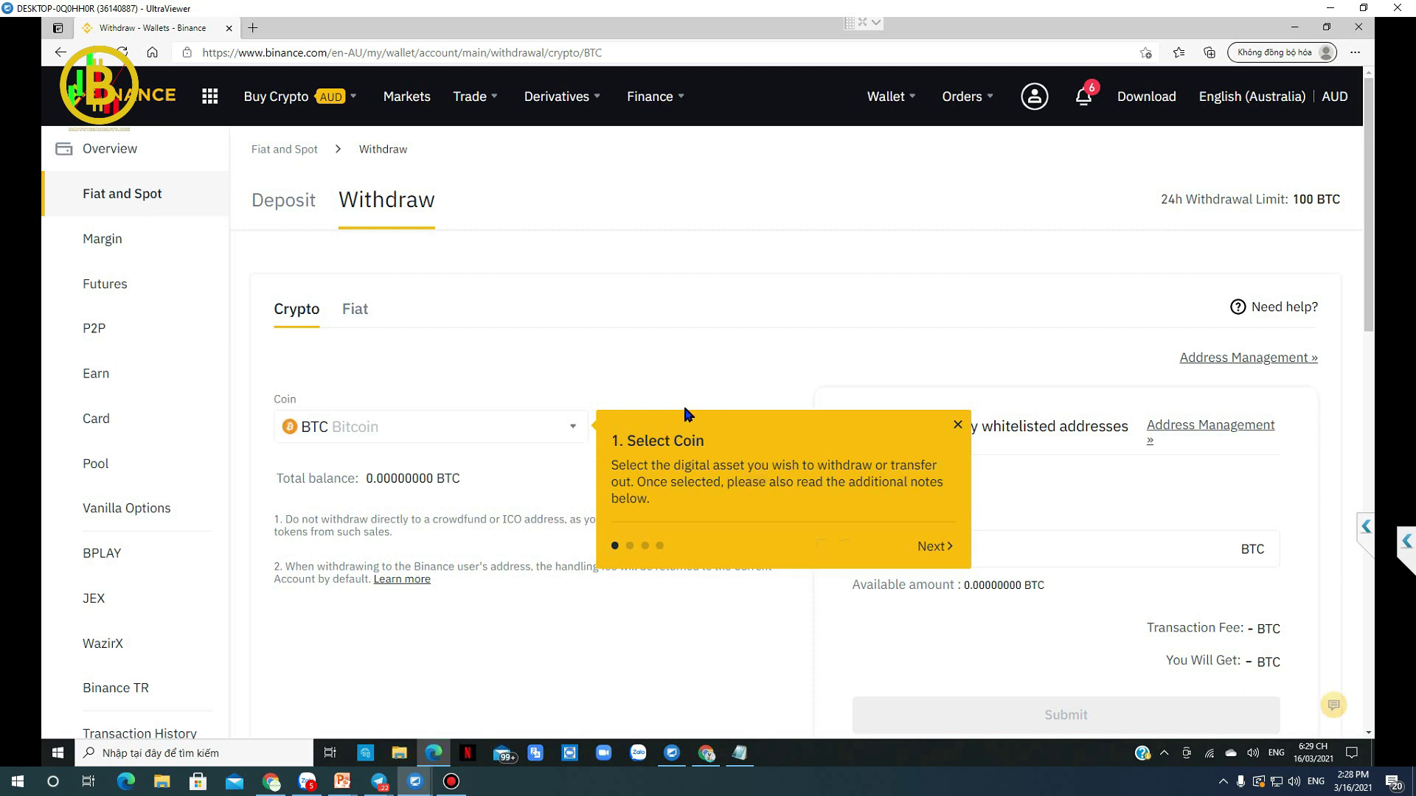
click(957, 426)
click(508, 432)
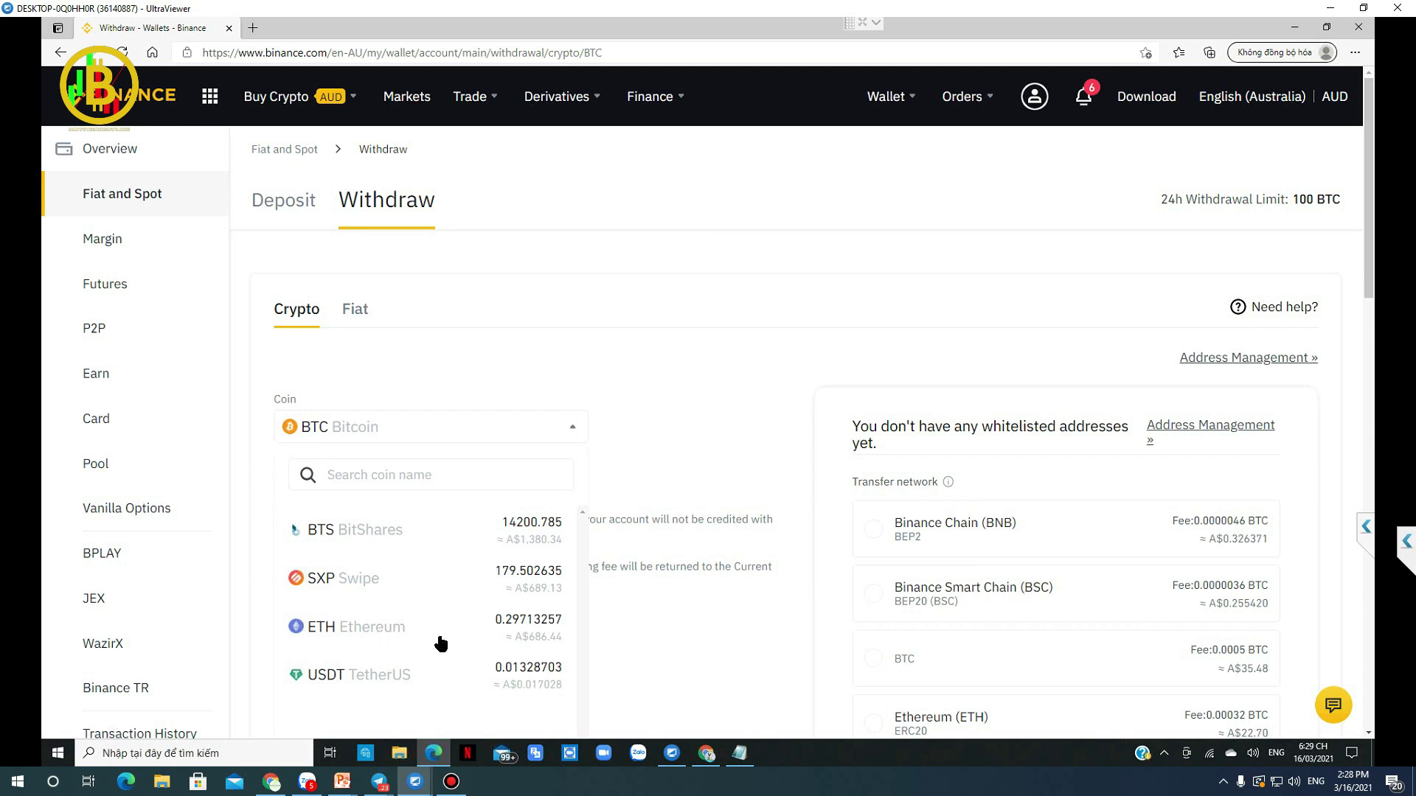
scroll(648, 617, down, 1)
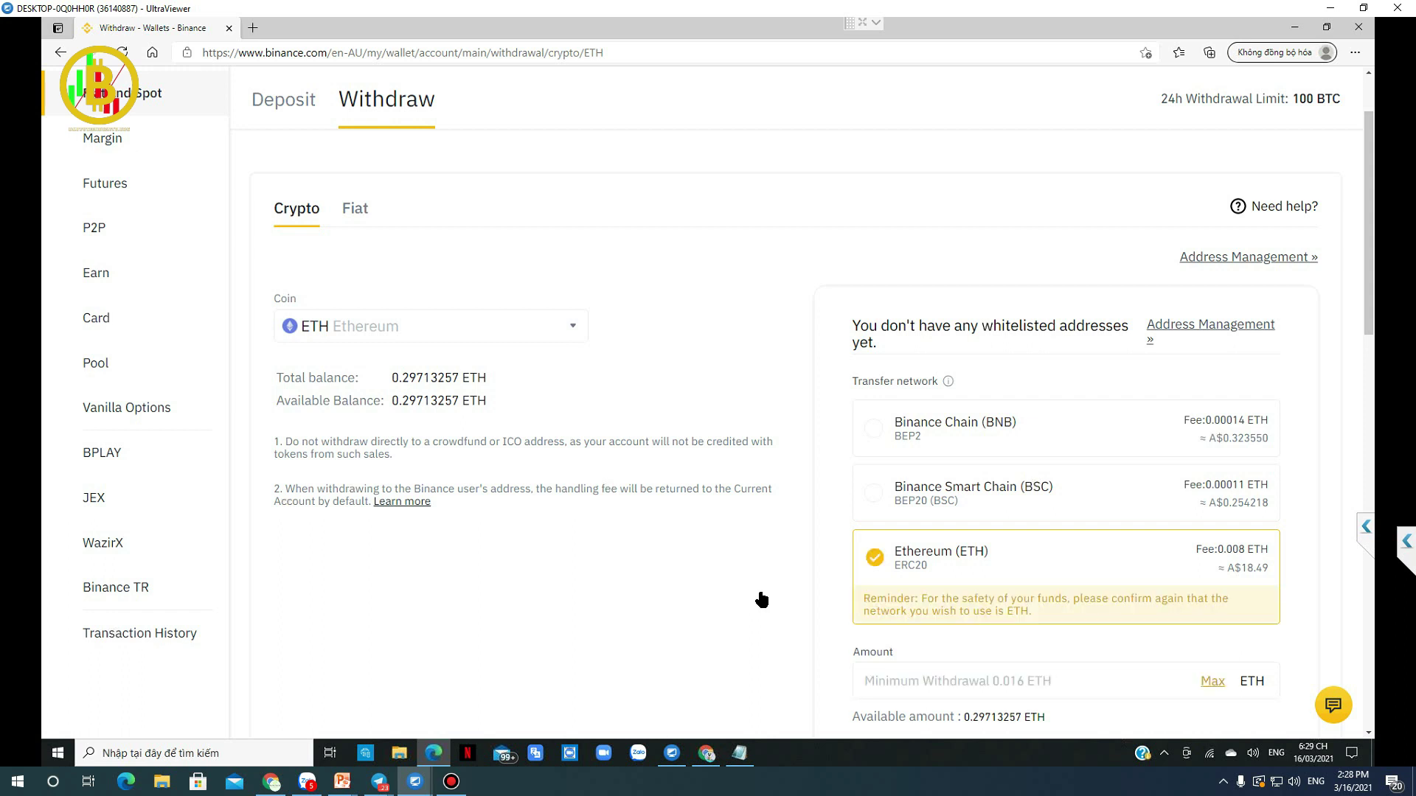
scroll(774, 582, down, 4)
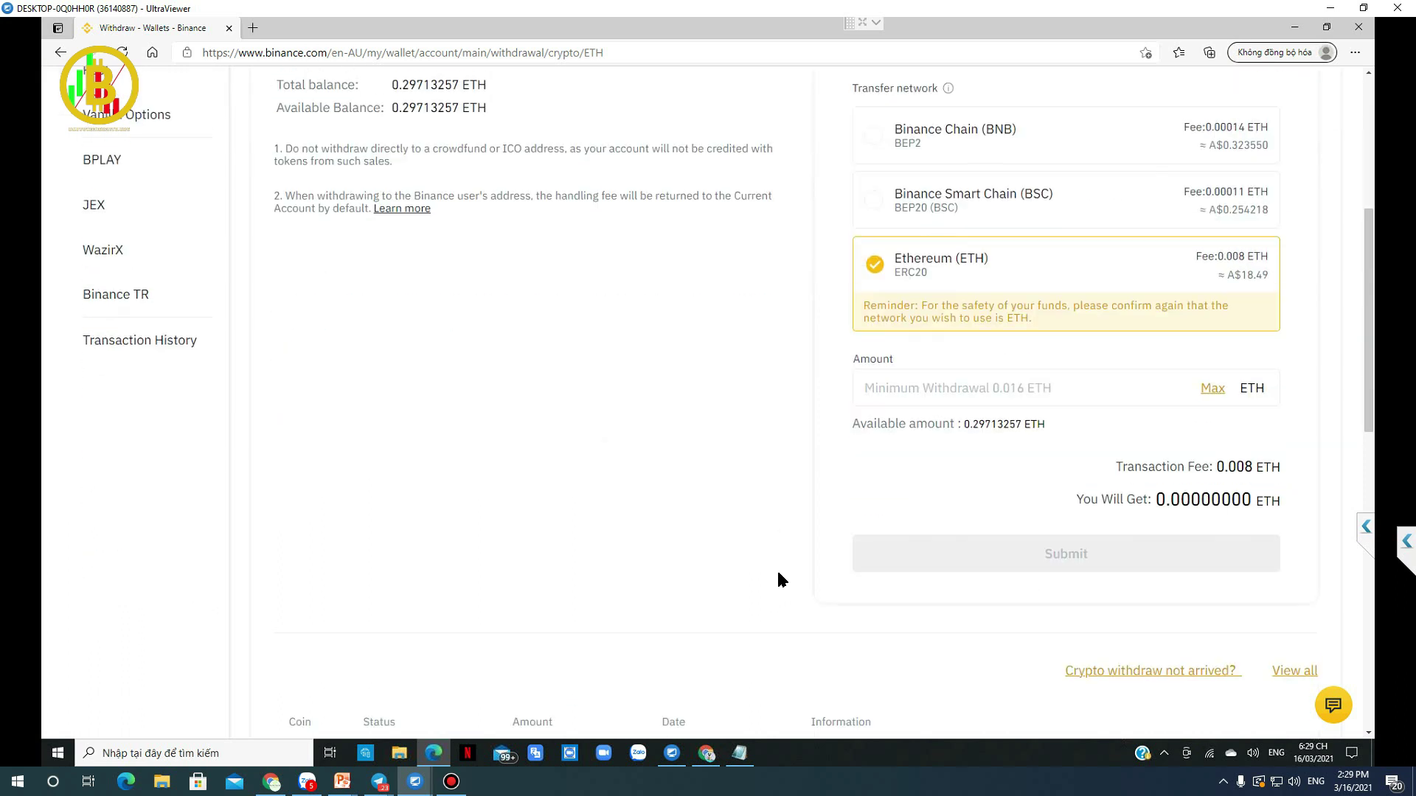
scroll(779, 577, up, 1)
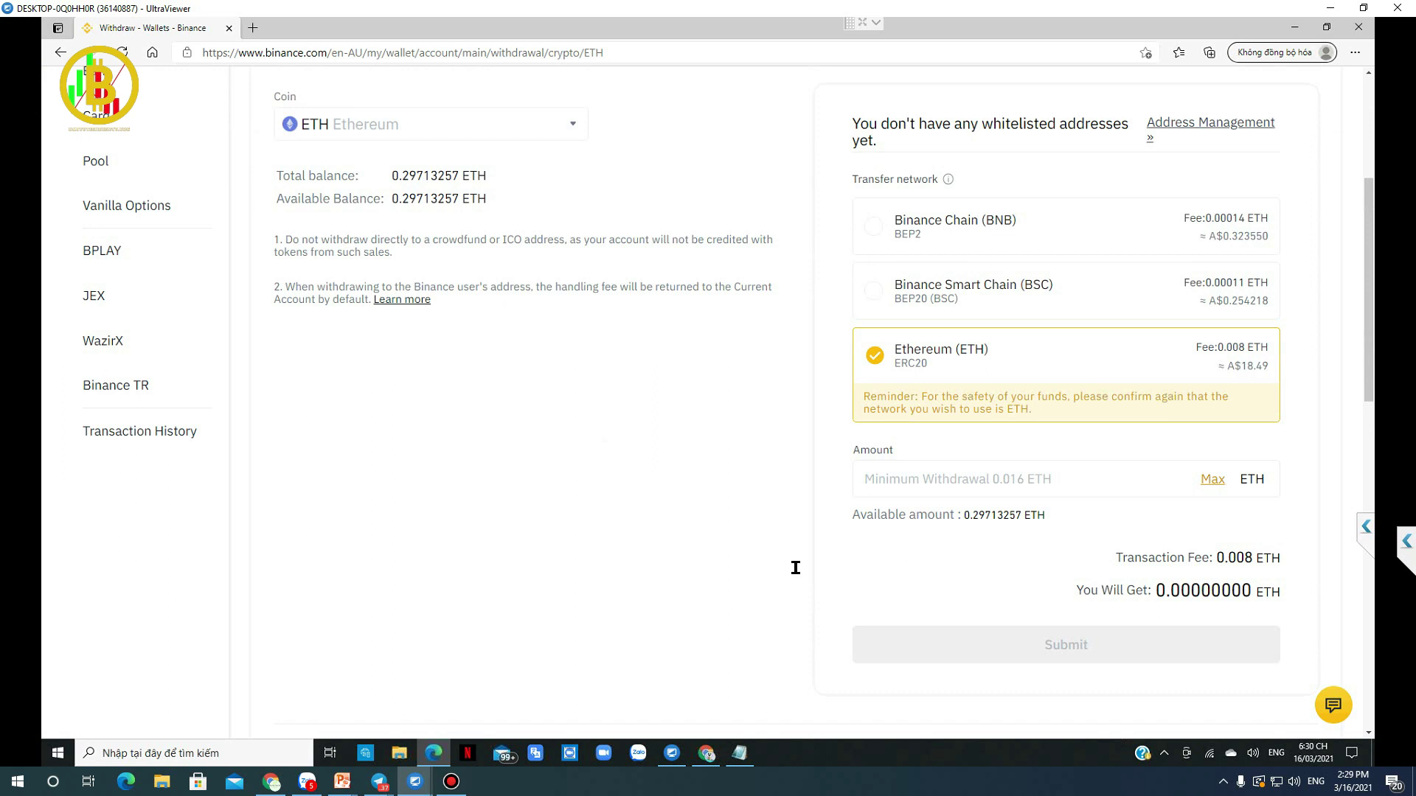
click(1196, 124)
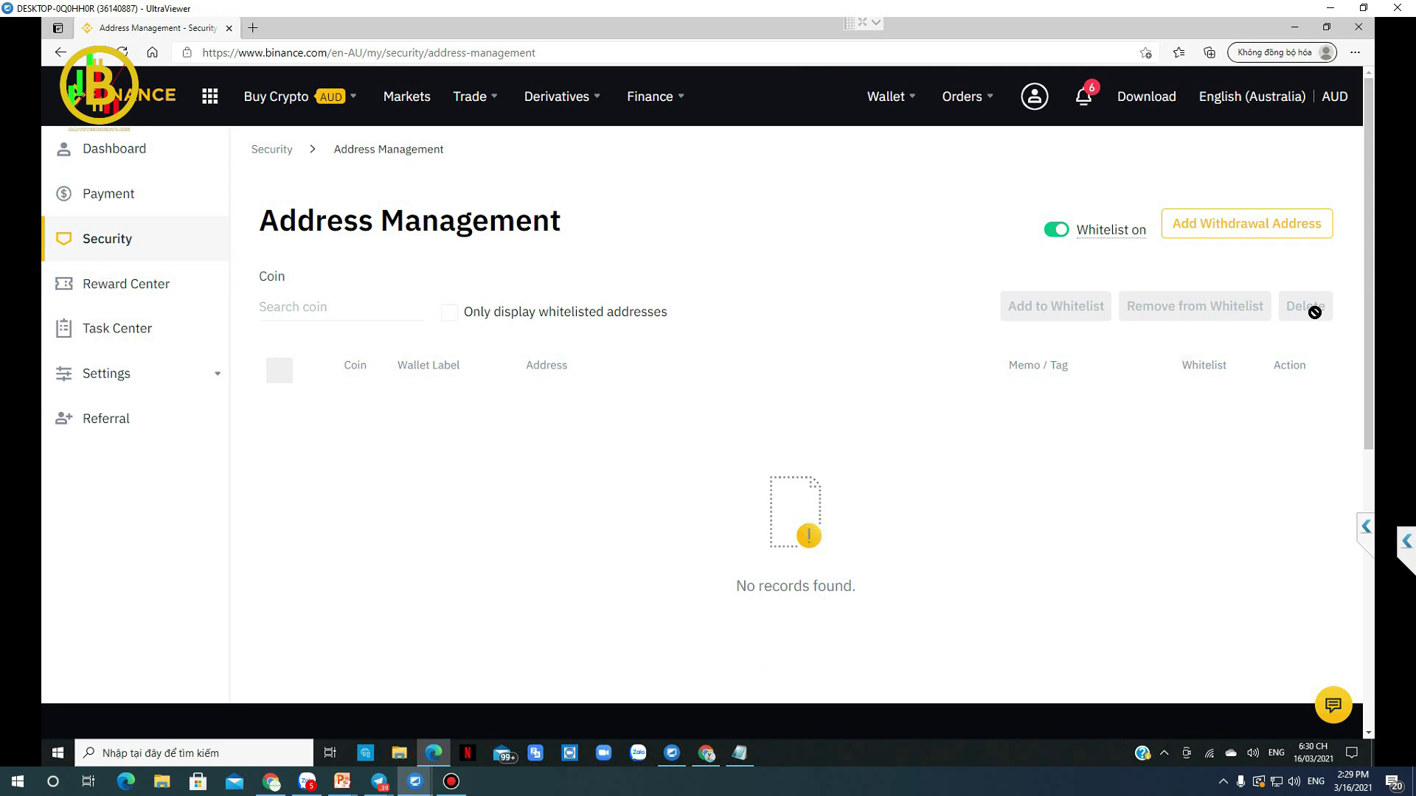
click(1222, 224)
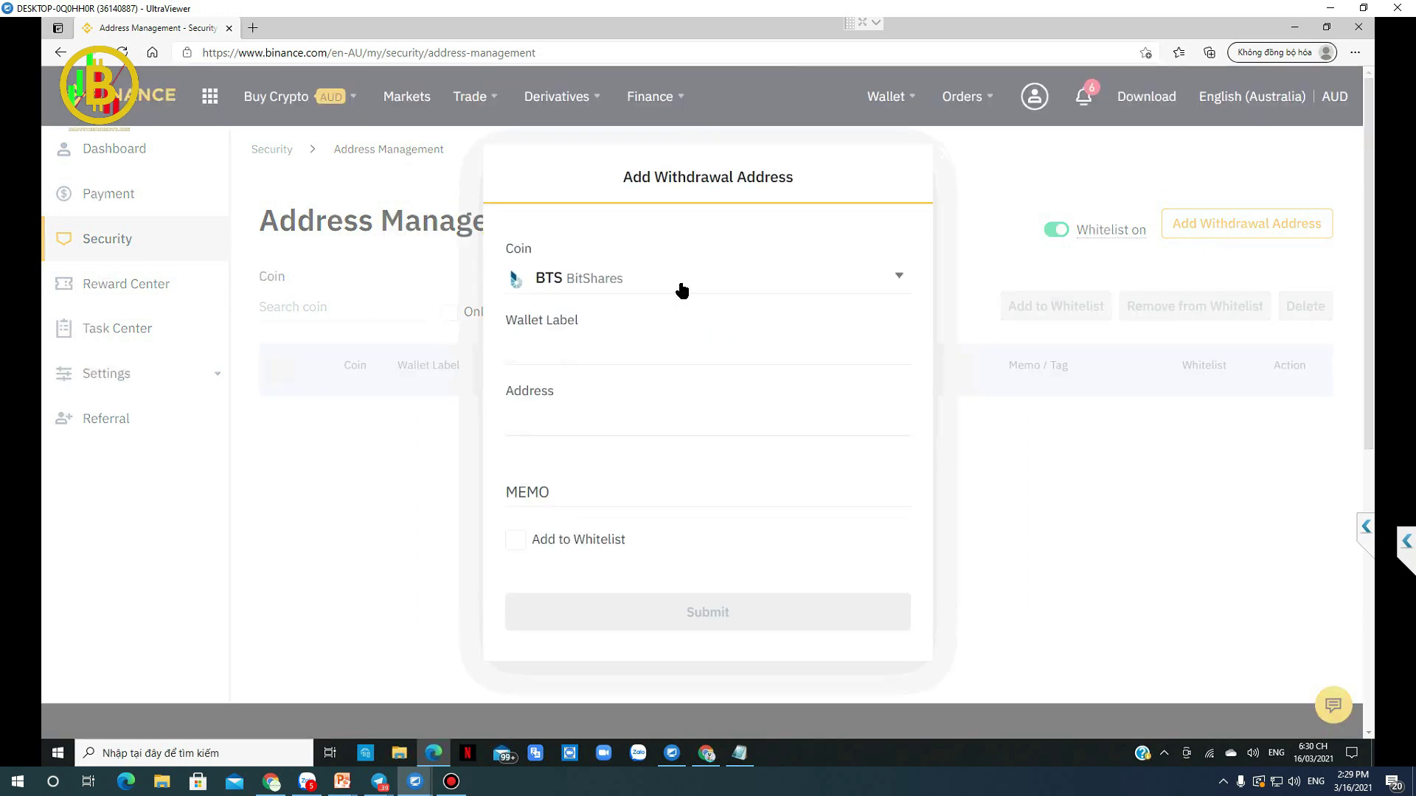
click(682, 290)
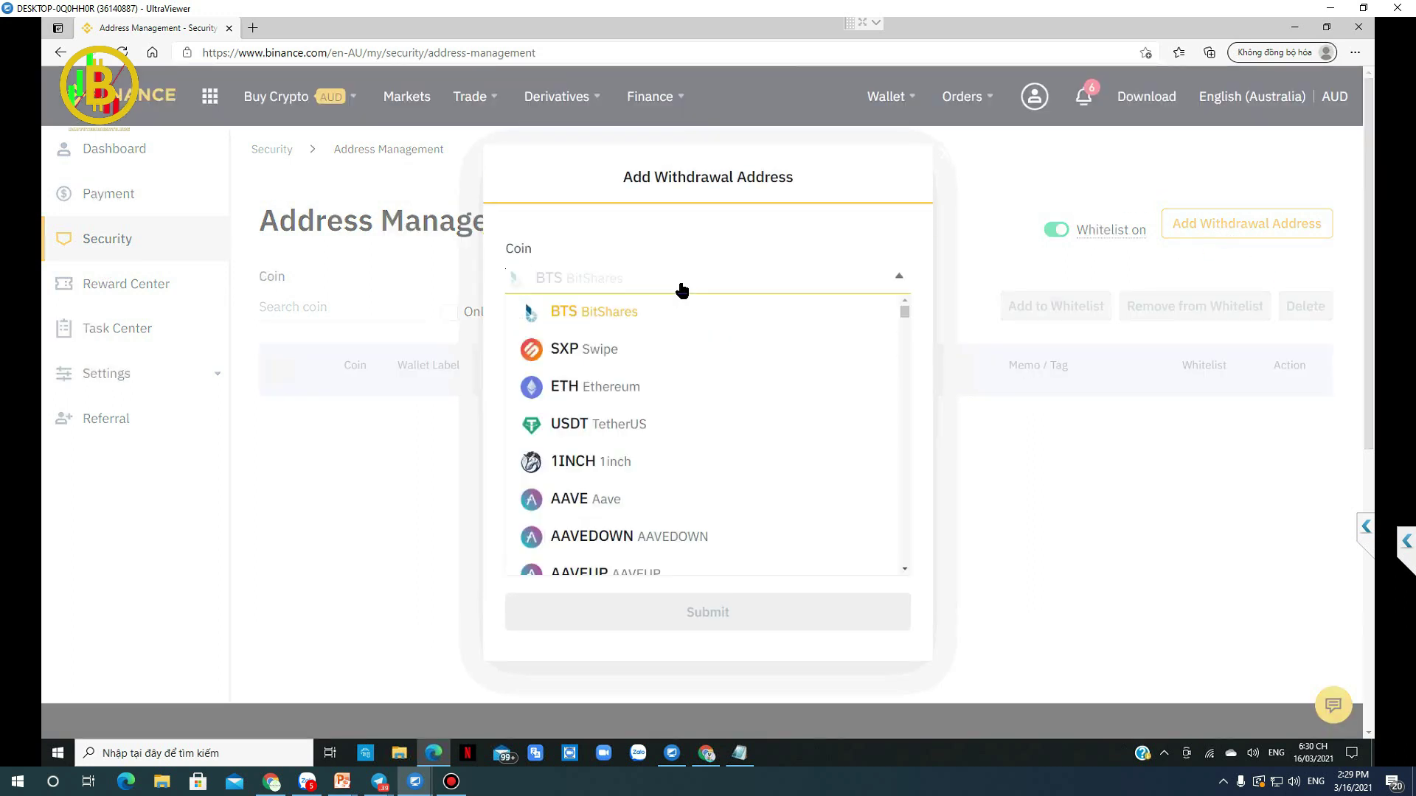
click(588, 388)
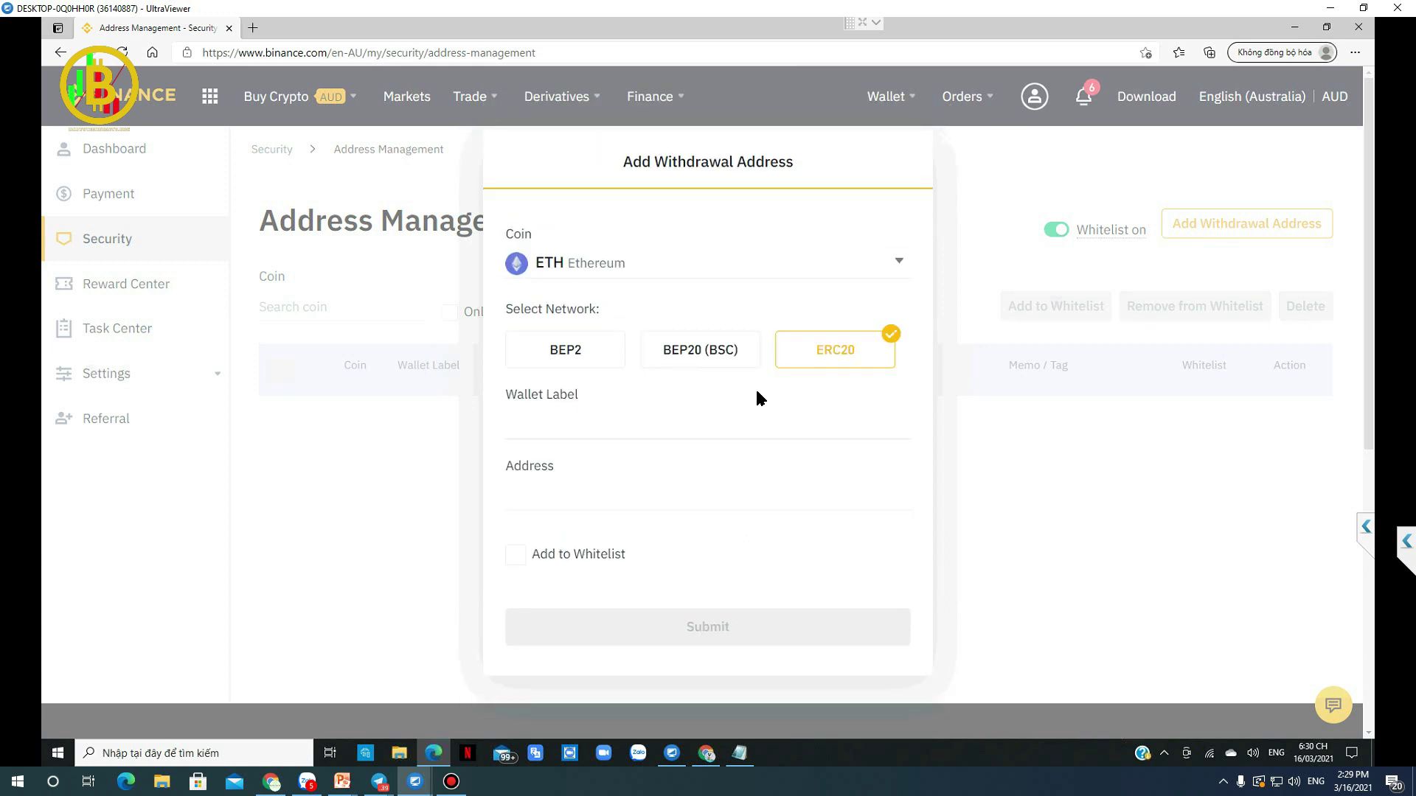
click(635, 435)
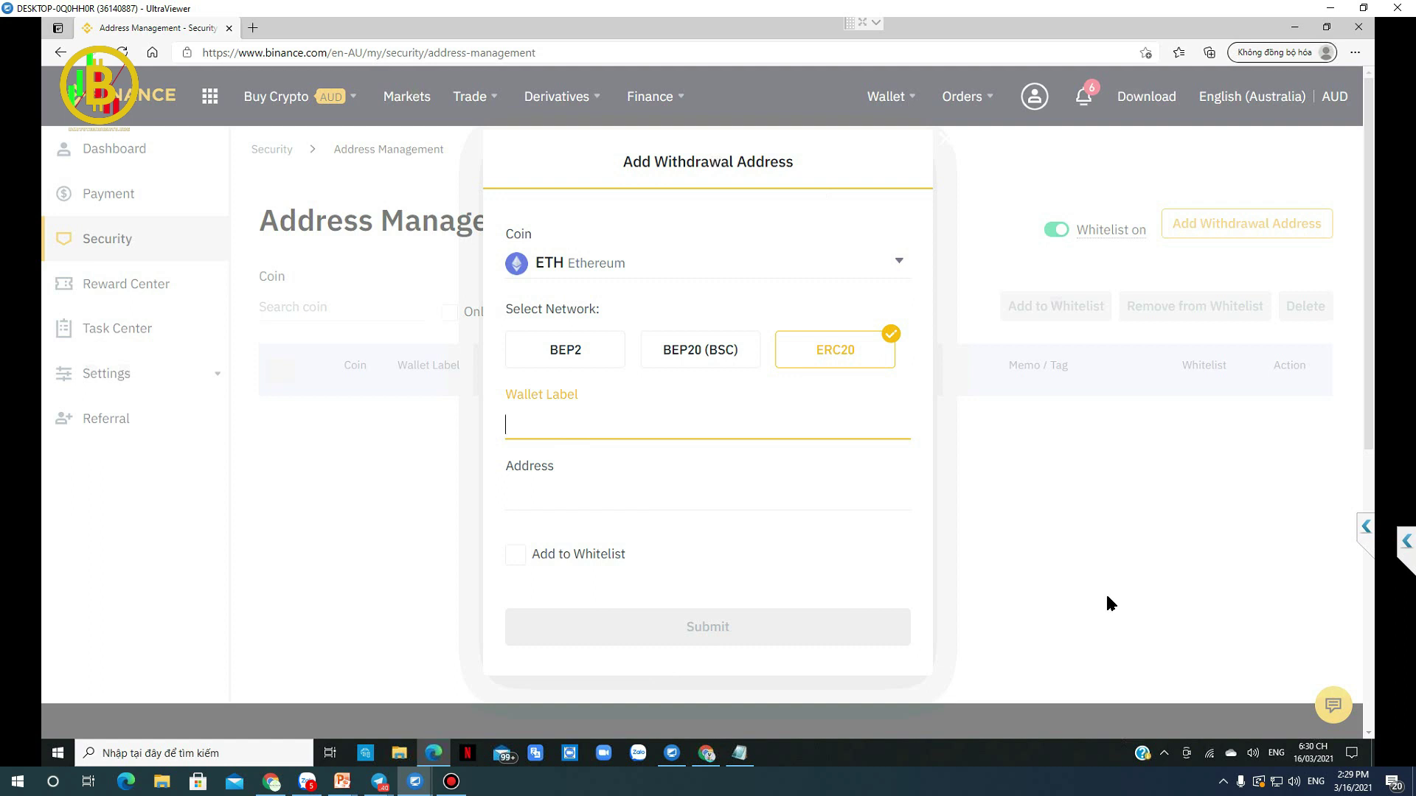
click(1041, 586)
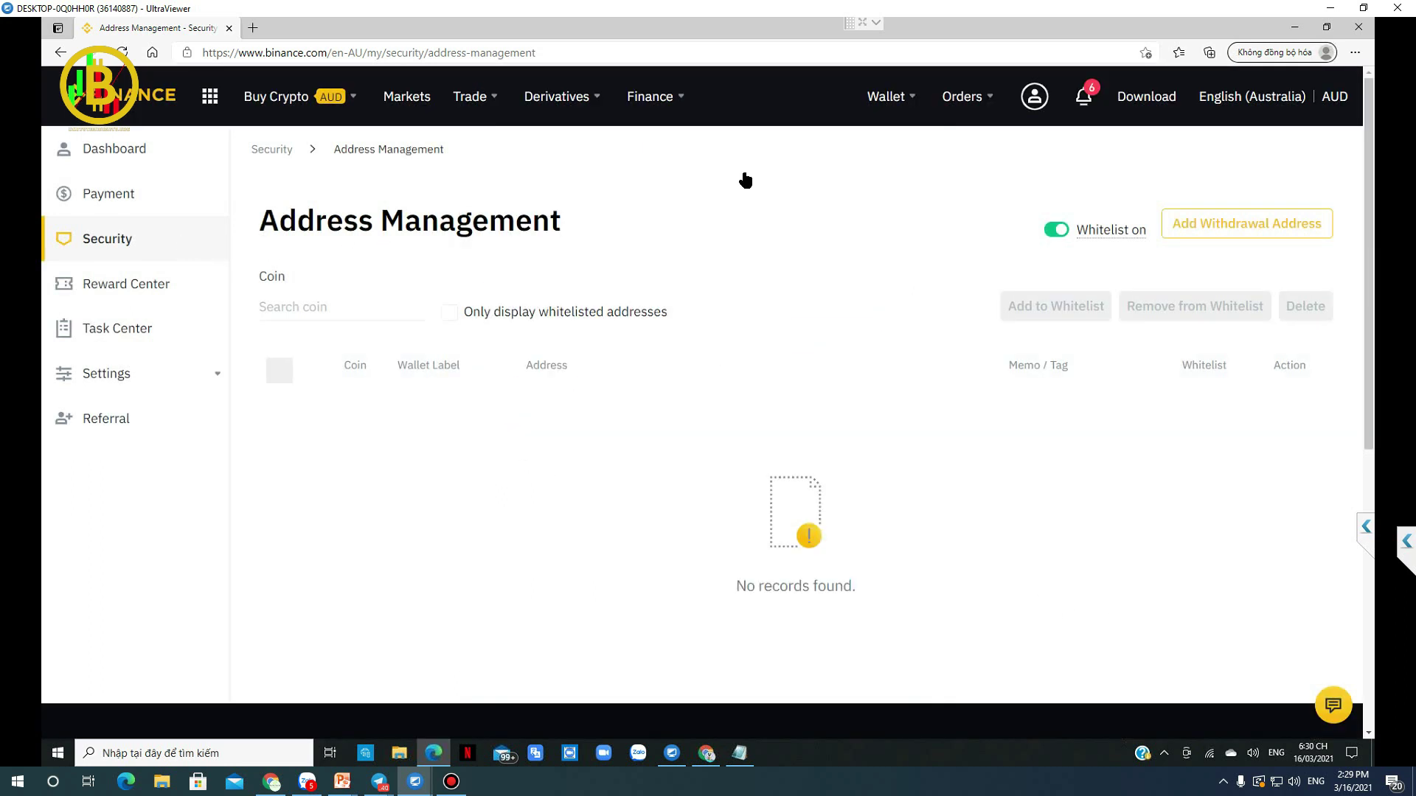
Go back to the ETH withdrawal form and reopen Address Management from it
click(53, 53)
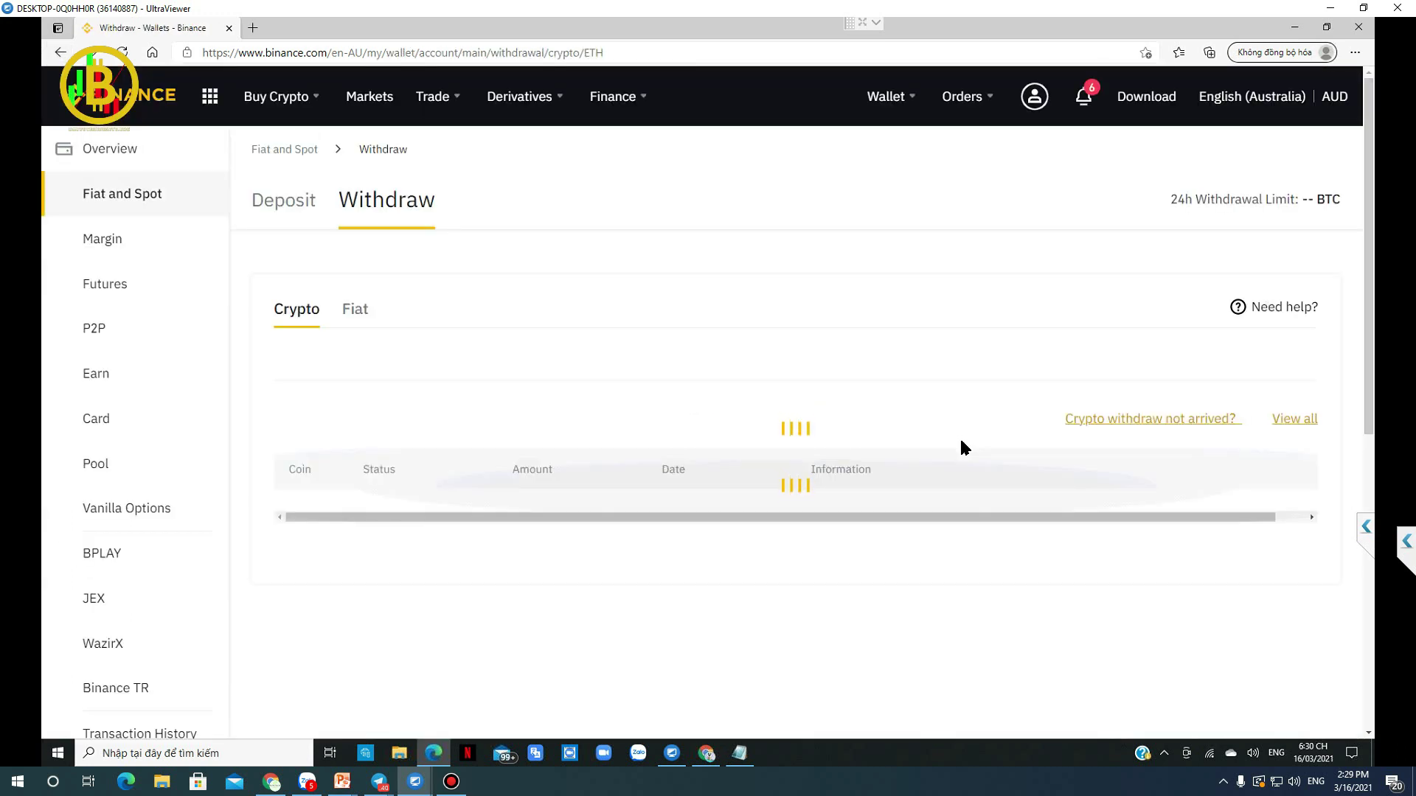
click(957, 428)
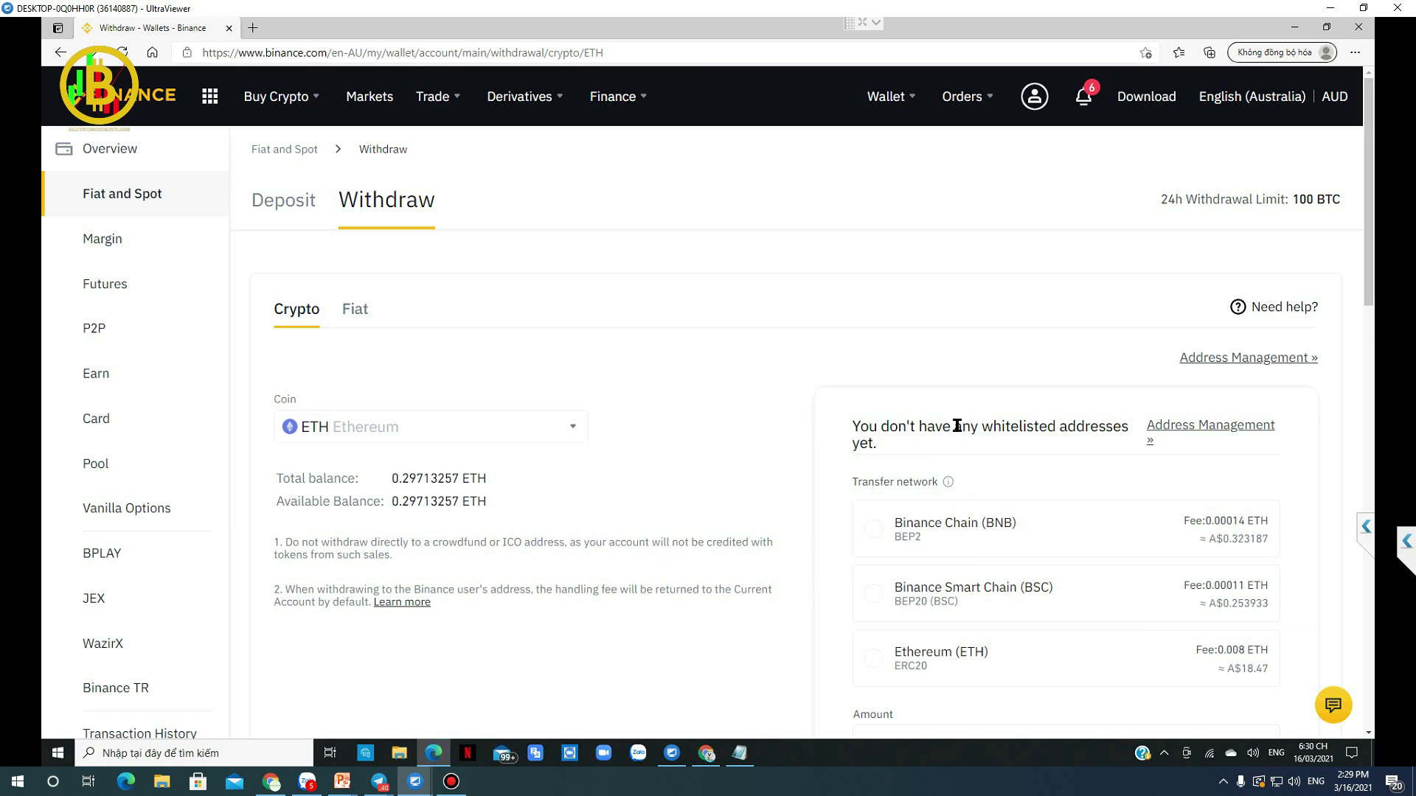
scroll(391, 373, down, 3)
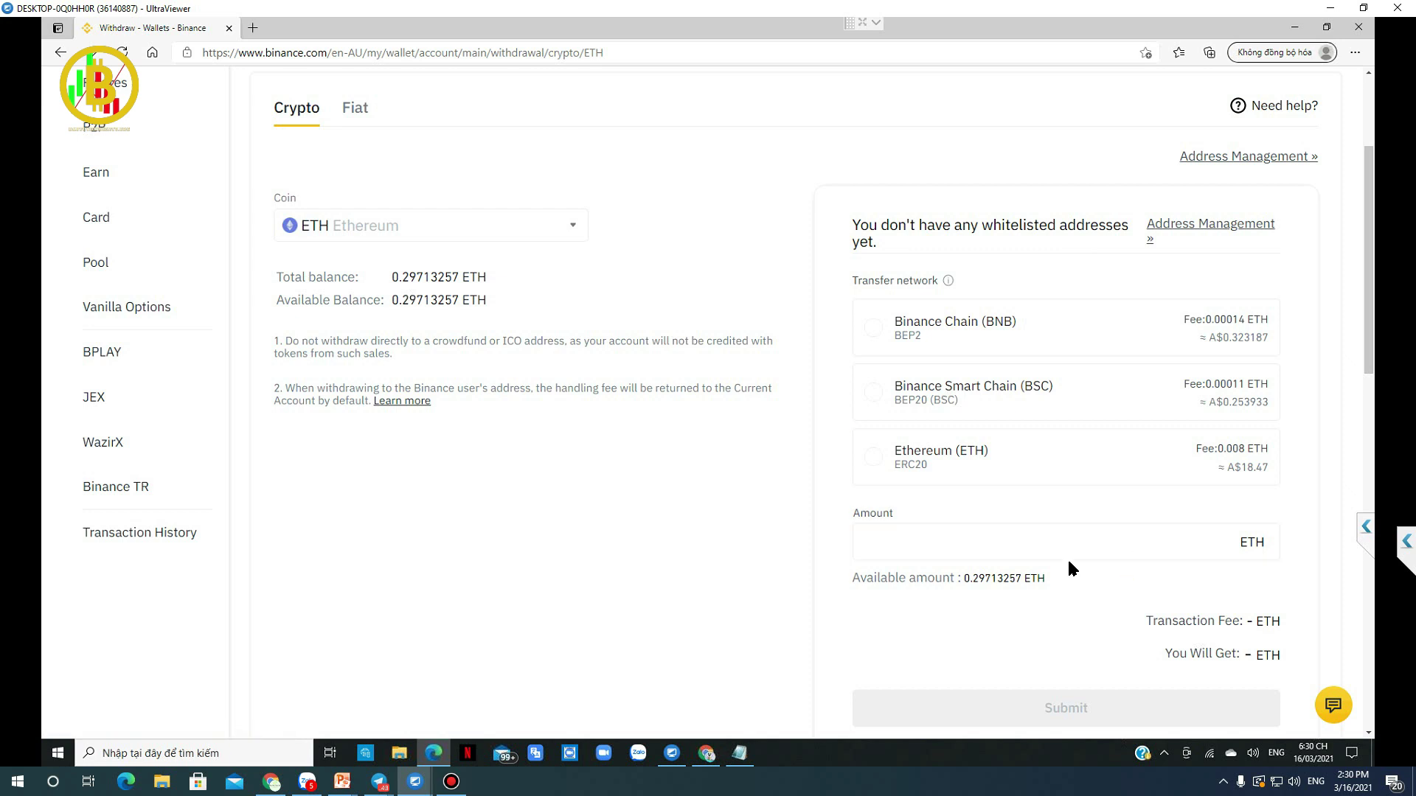
click(1180, 232)
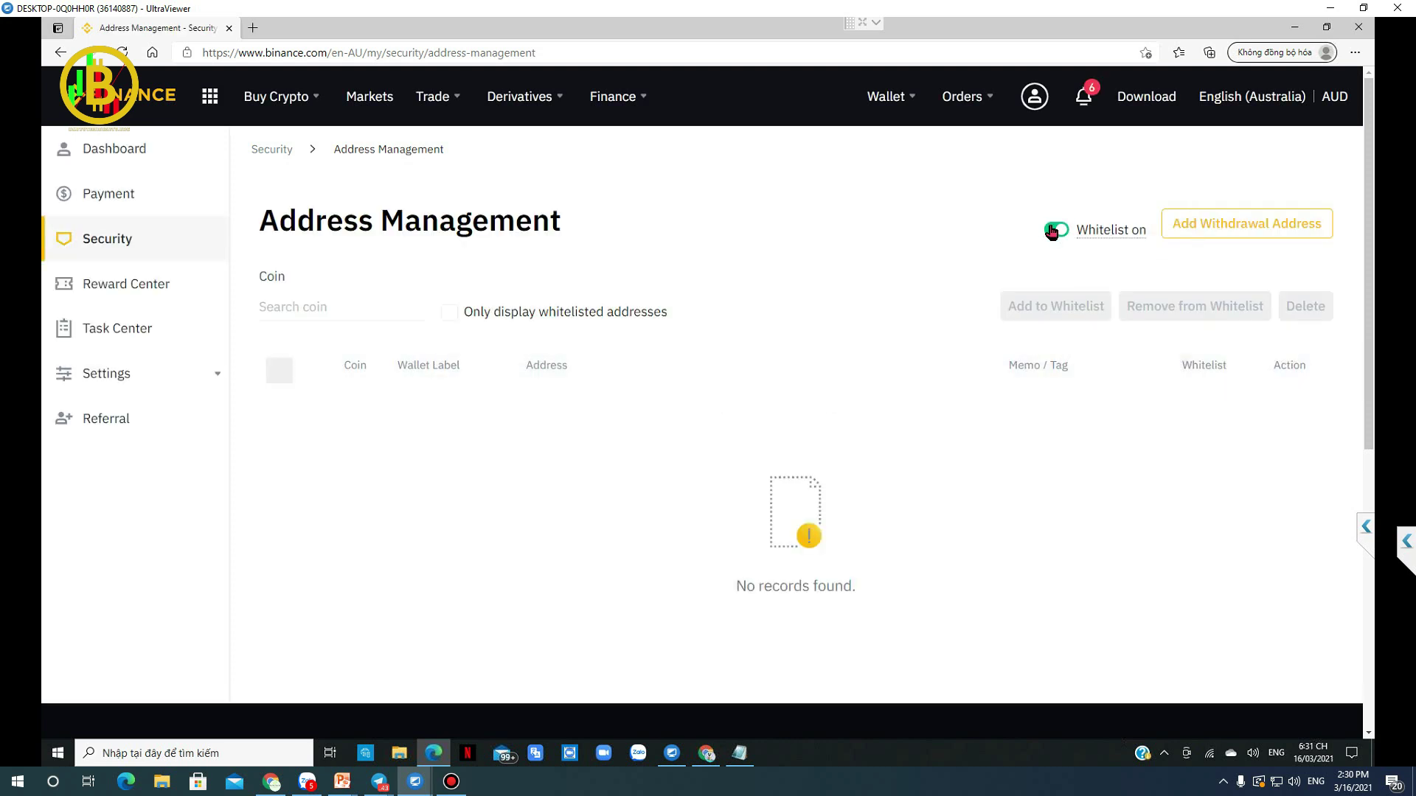
Turn off the withdrawal whitelist, verifying with the e-mail, phone and Google Authenticator codes
click(1052, 231)
click(761, 526)
click(820, 308)
click(809, 399)
click(635, 304)
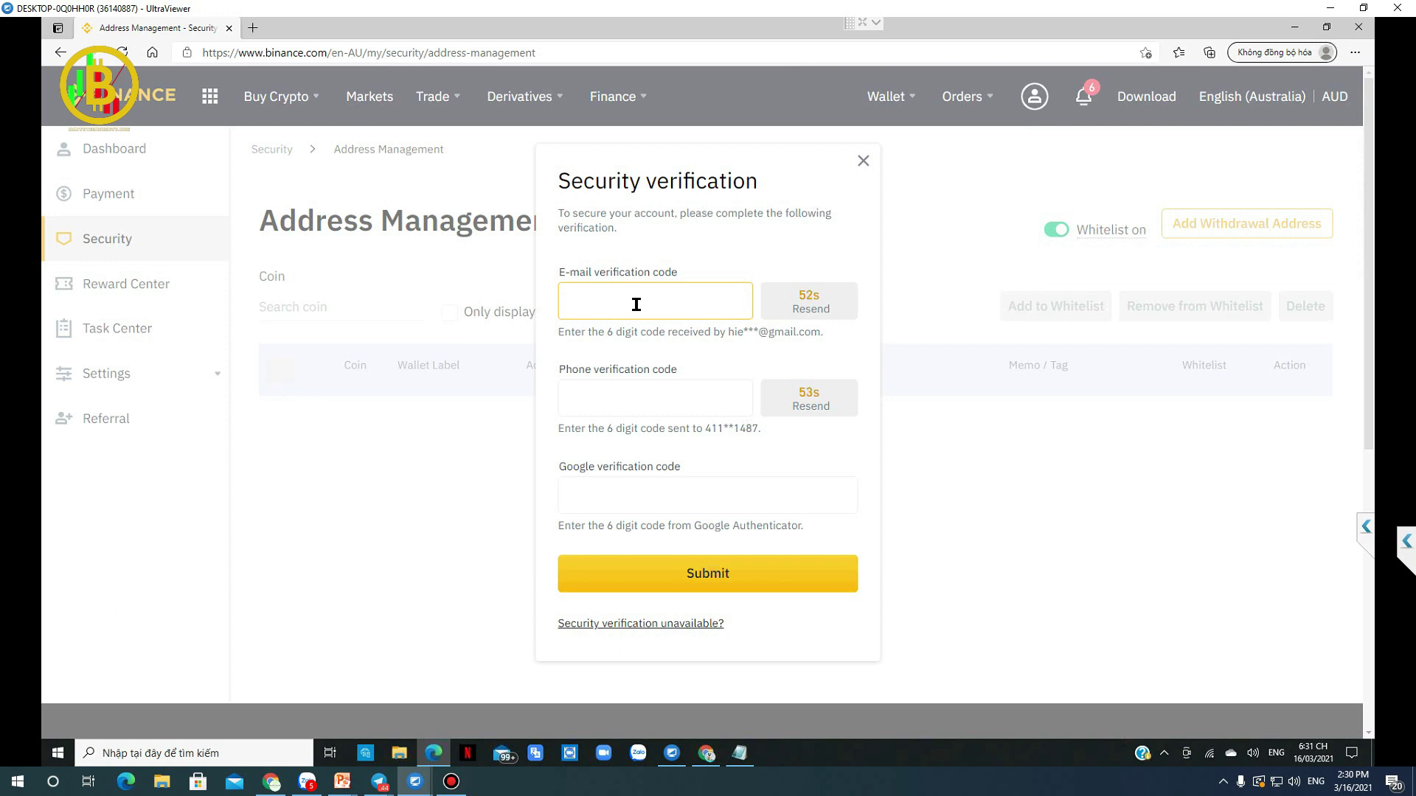
key(Tab)
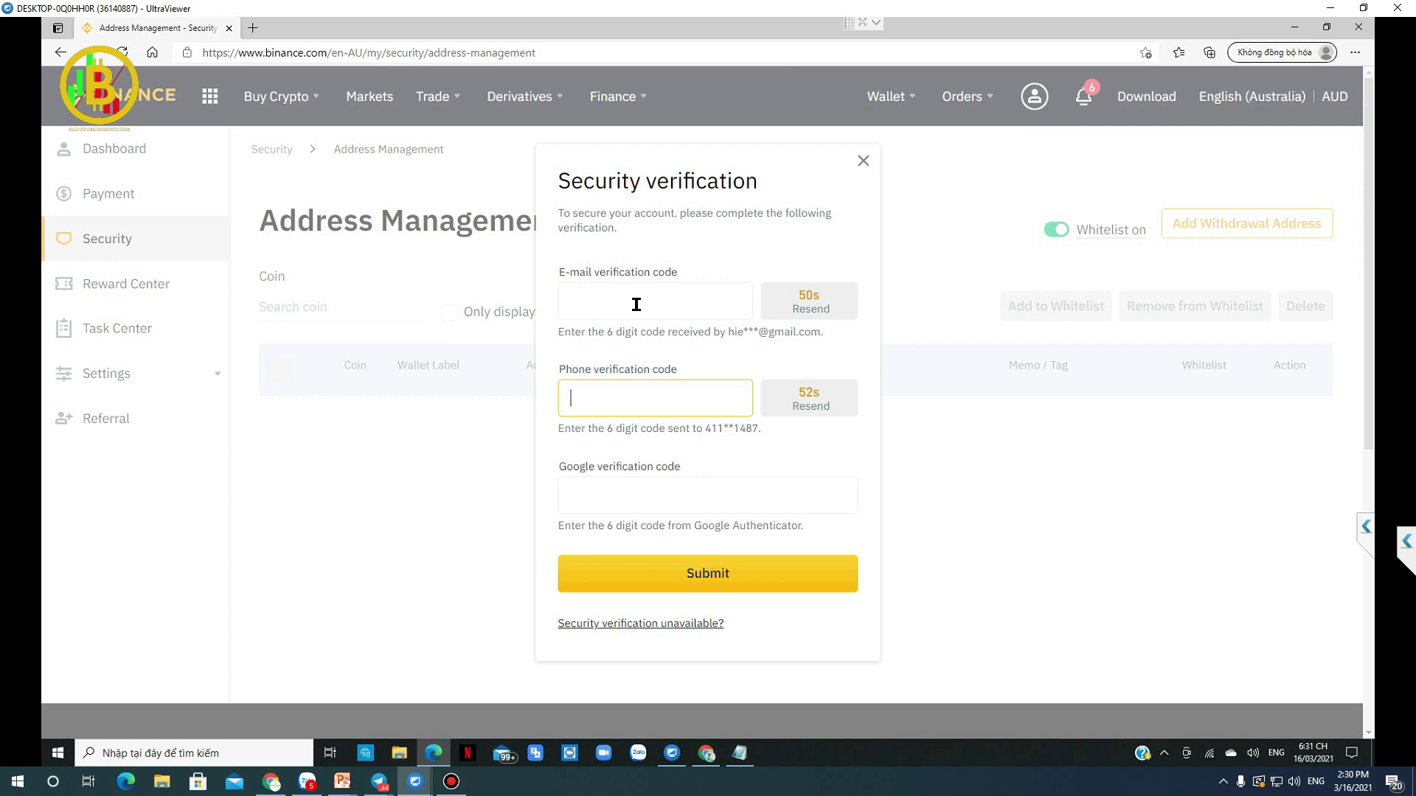
click(636, 304)
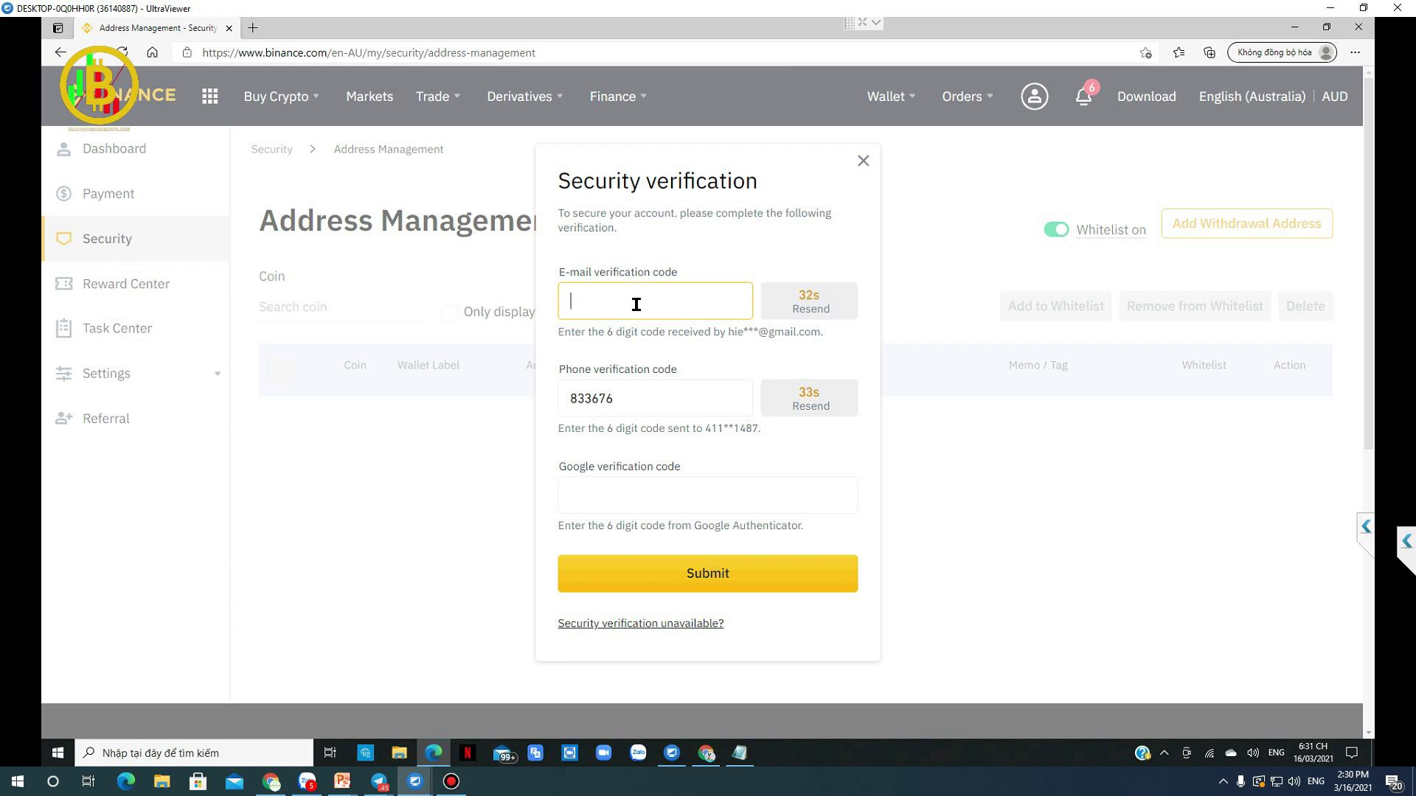
key(Tab)
key(Tab)
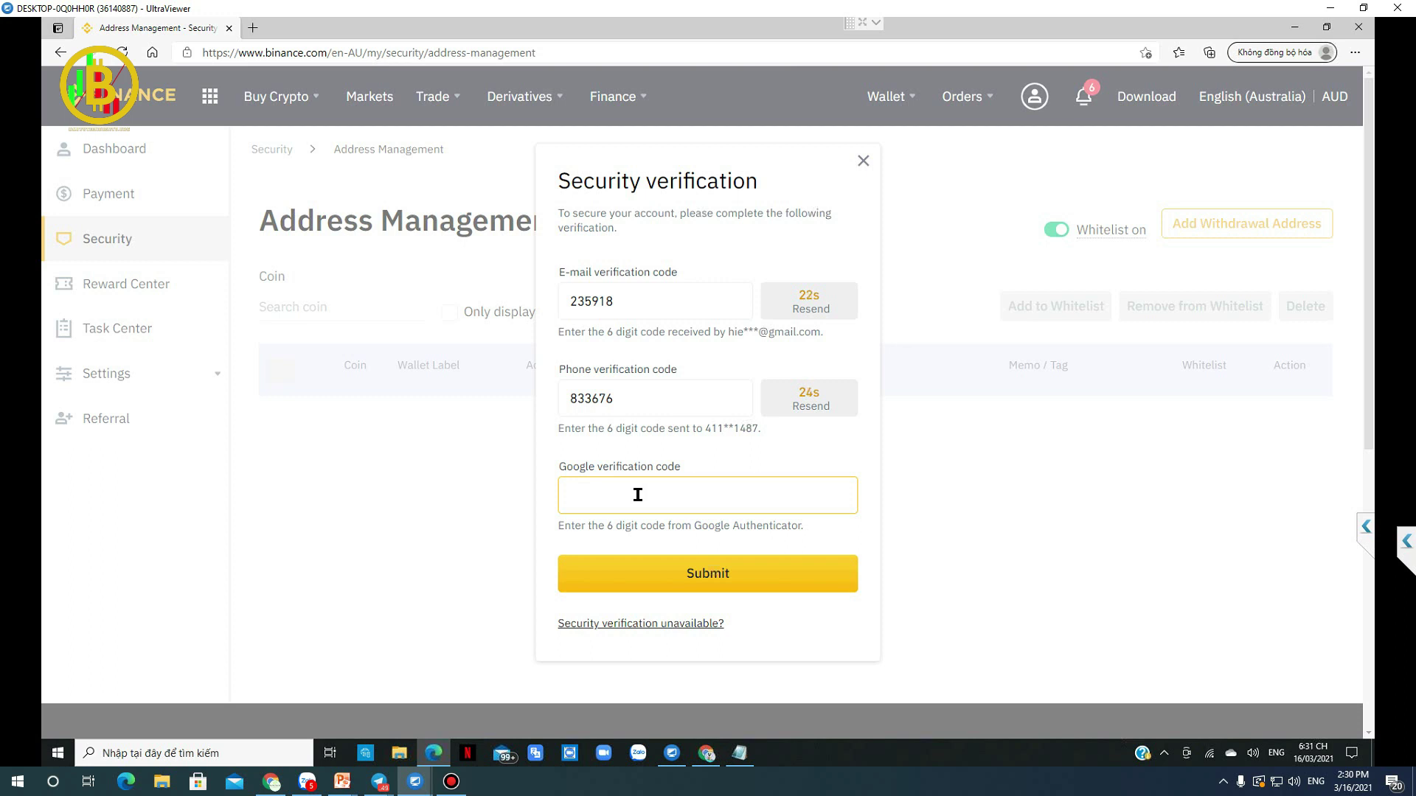
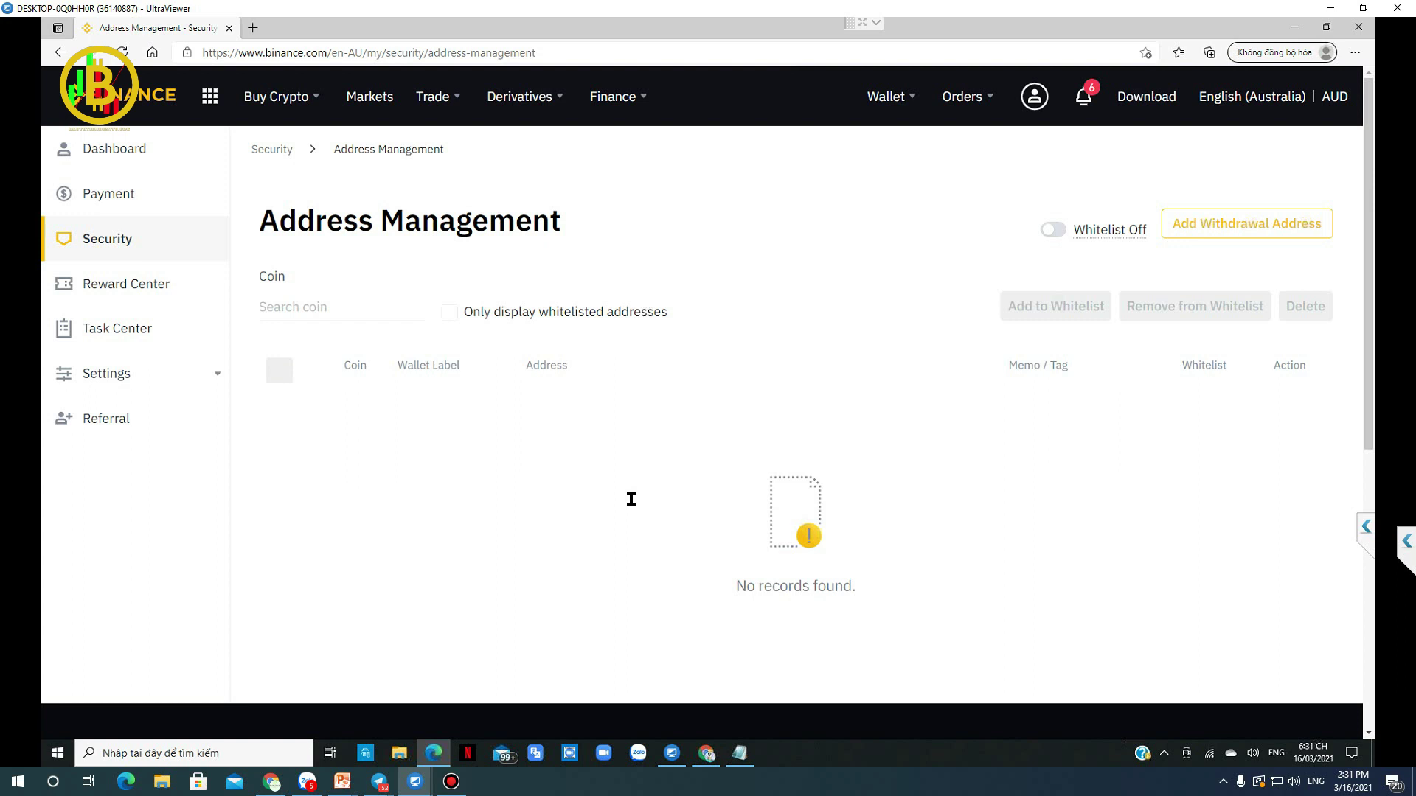
Return to the Binance ETH withdrawal form and dismiss the coin guide
click(61, 52)
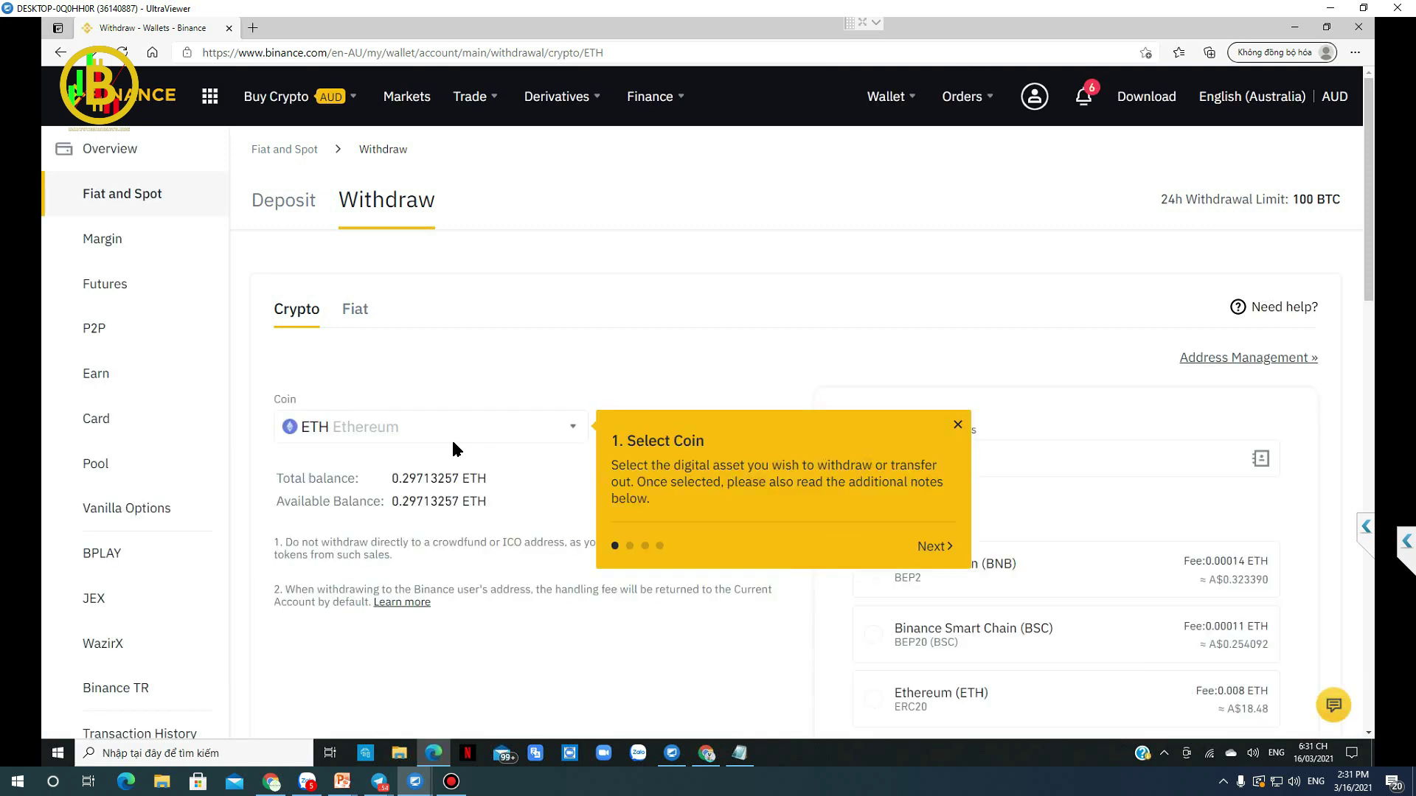
click(957, 425)
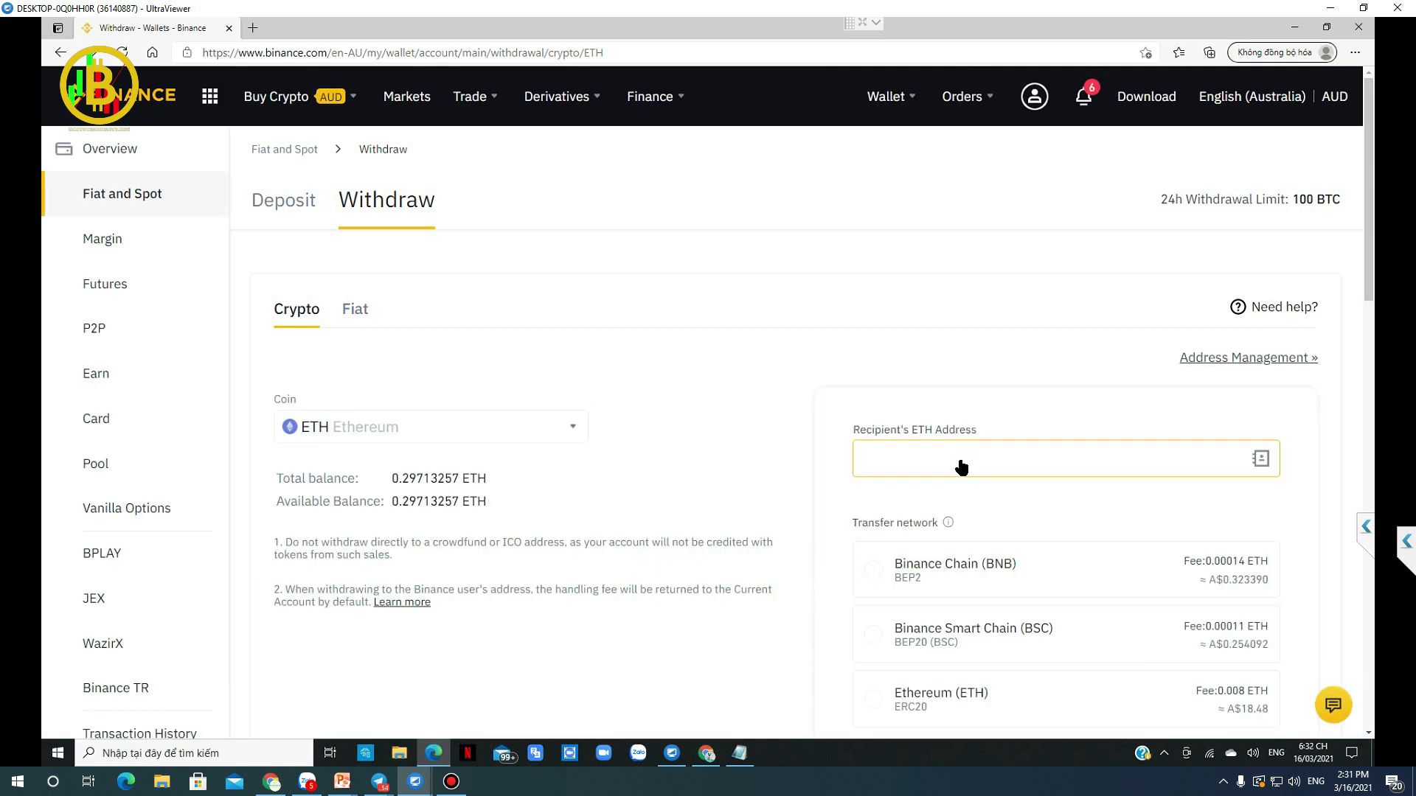
scroll(961, 466, down, 1)
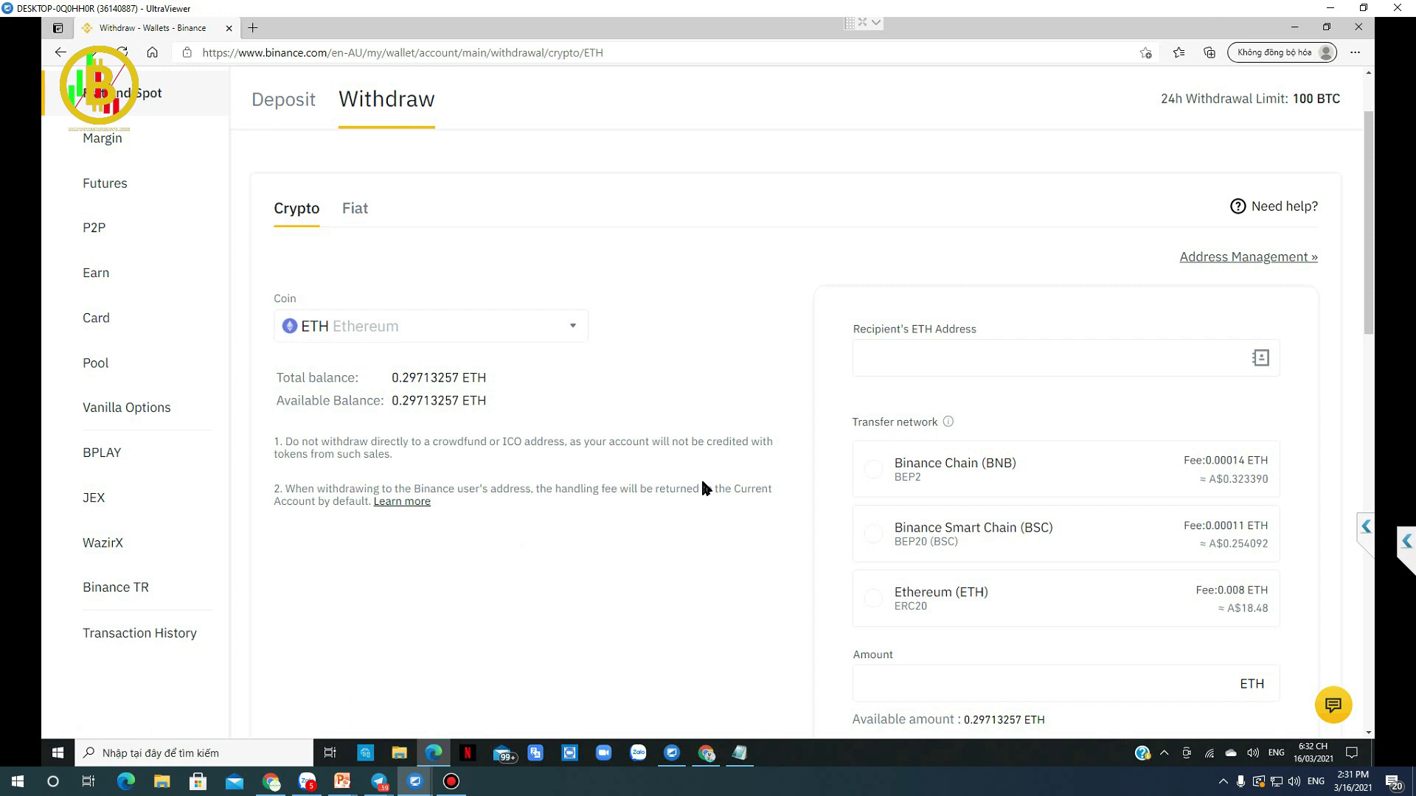
Copy the MetaMask wallet address from Uniswap in Chrome and switch back to Binance
click(706, 752)
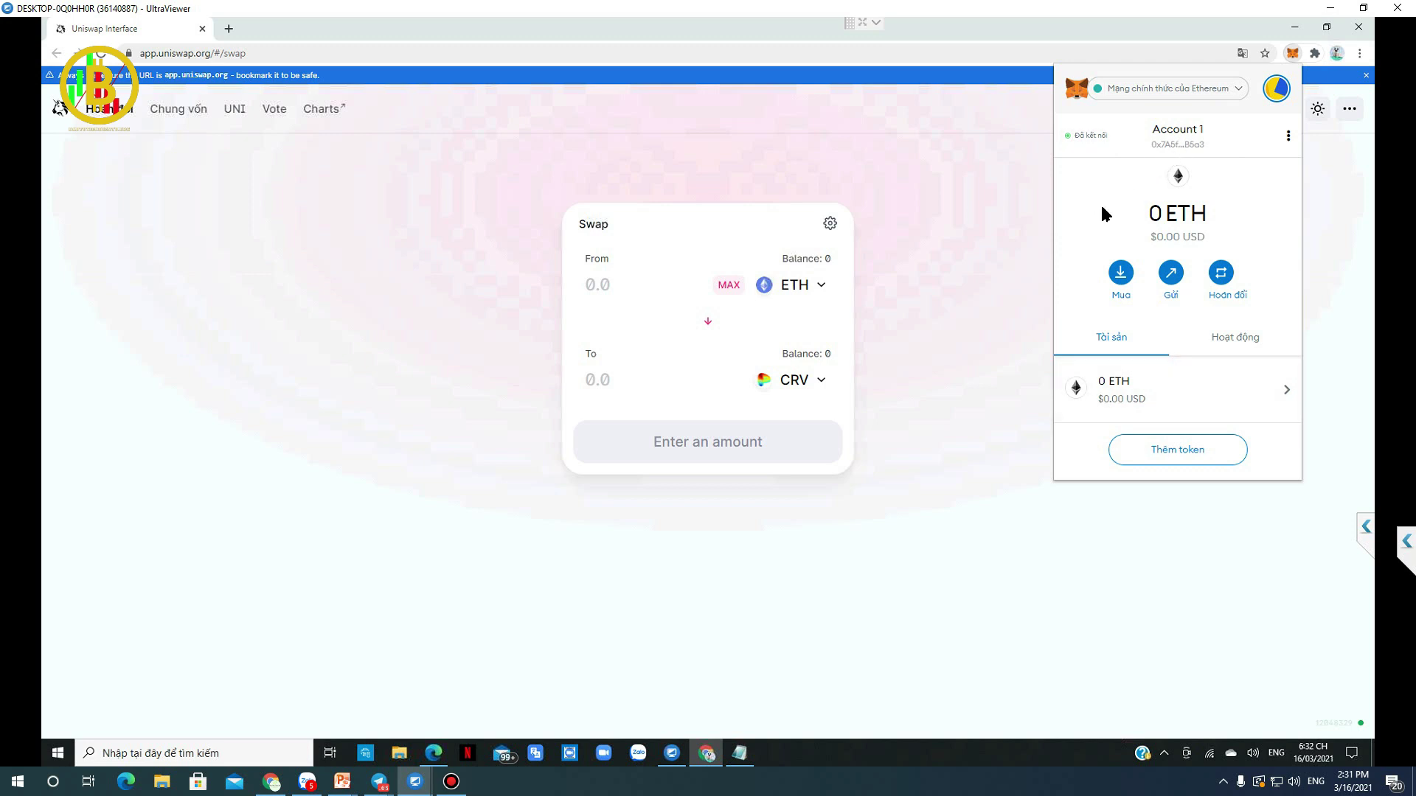
click(1155, 151)
key(alt+Tab)
Paste the MetaMask address as the recipient ETH address and check it against Uniswap
click(1021, 360)
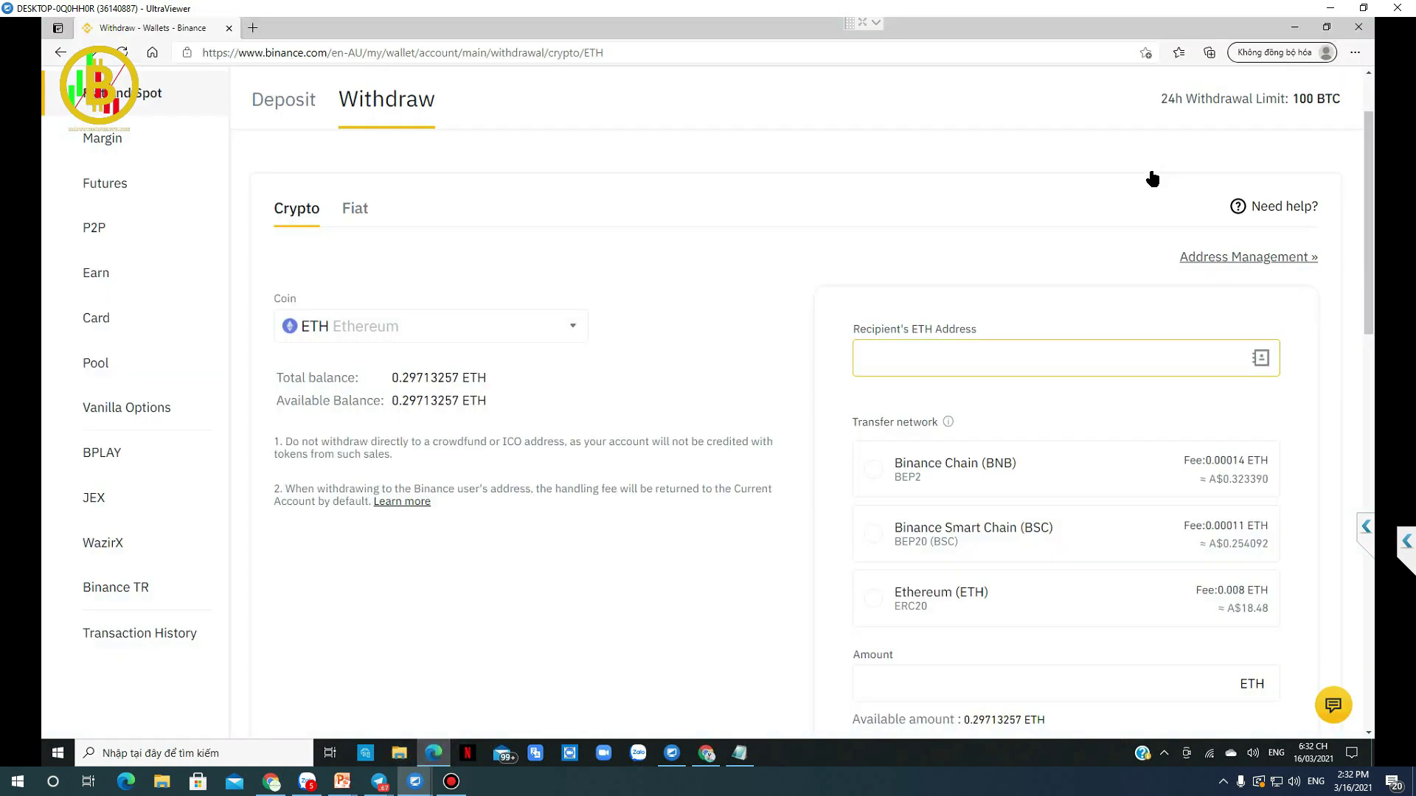
right_click(1022, 360)
key(ctrl+v)
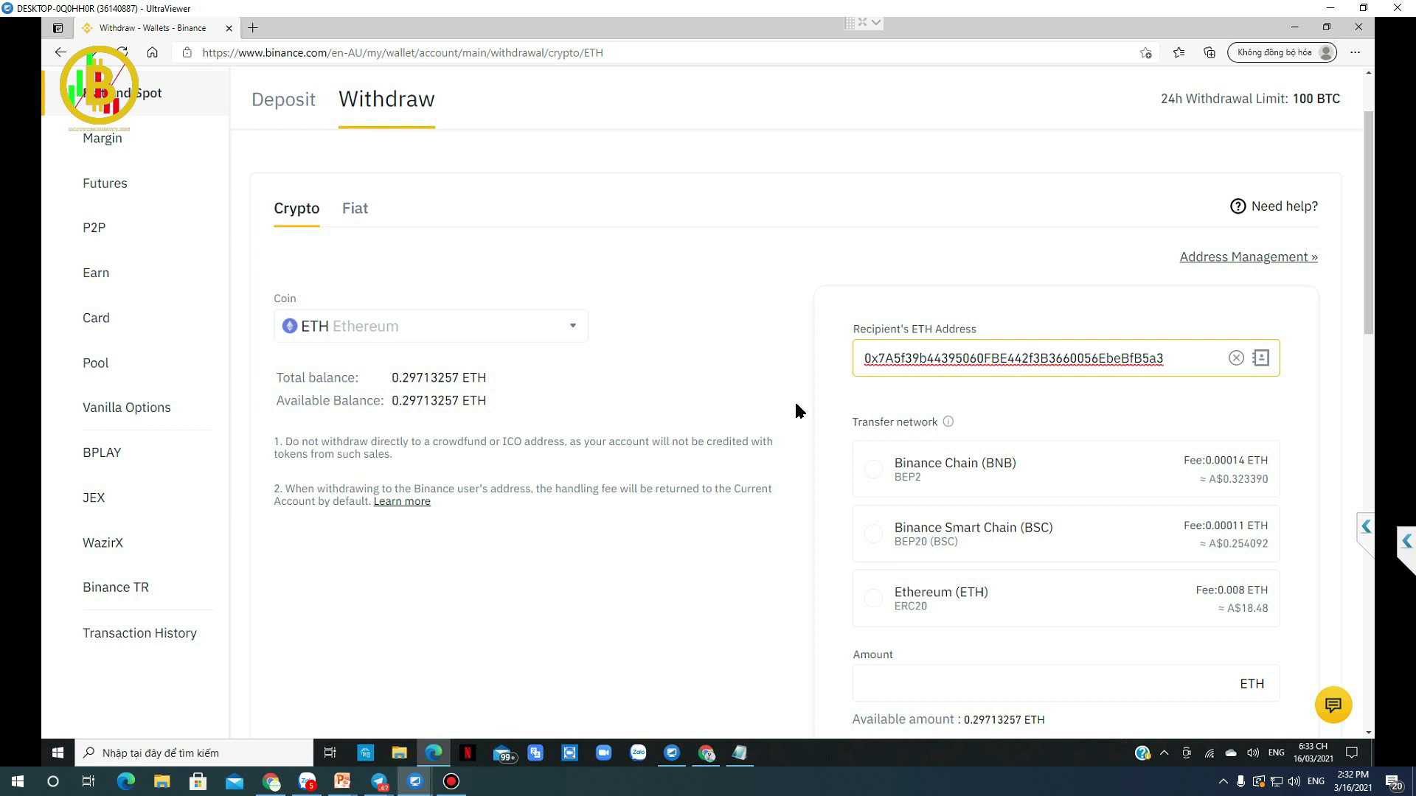
key(alt+Tab)
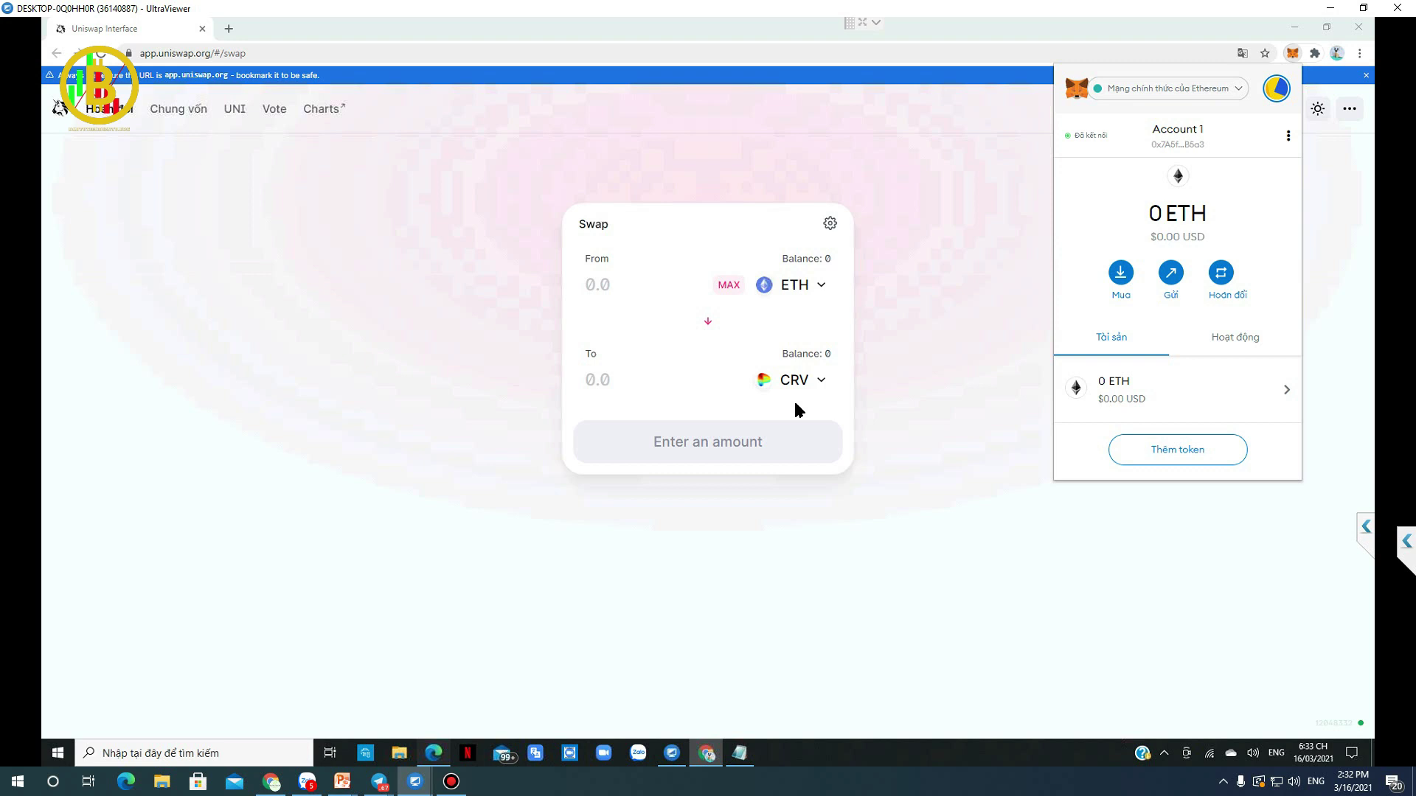
key(alt+Tab)
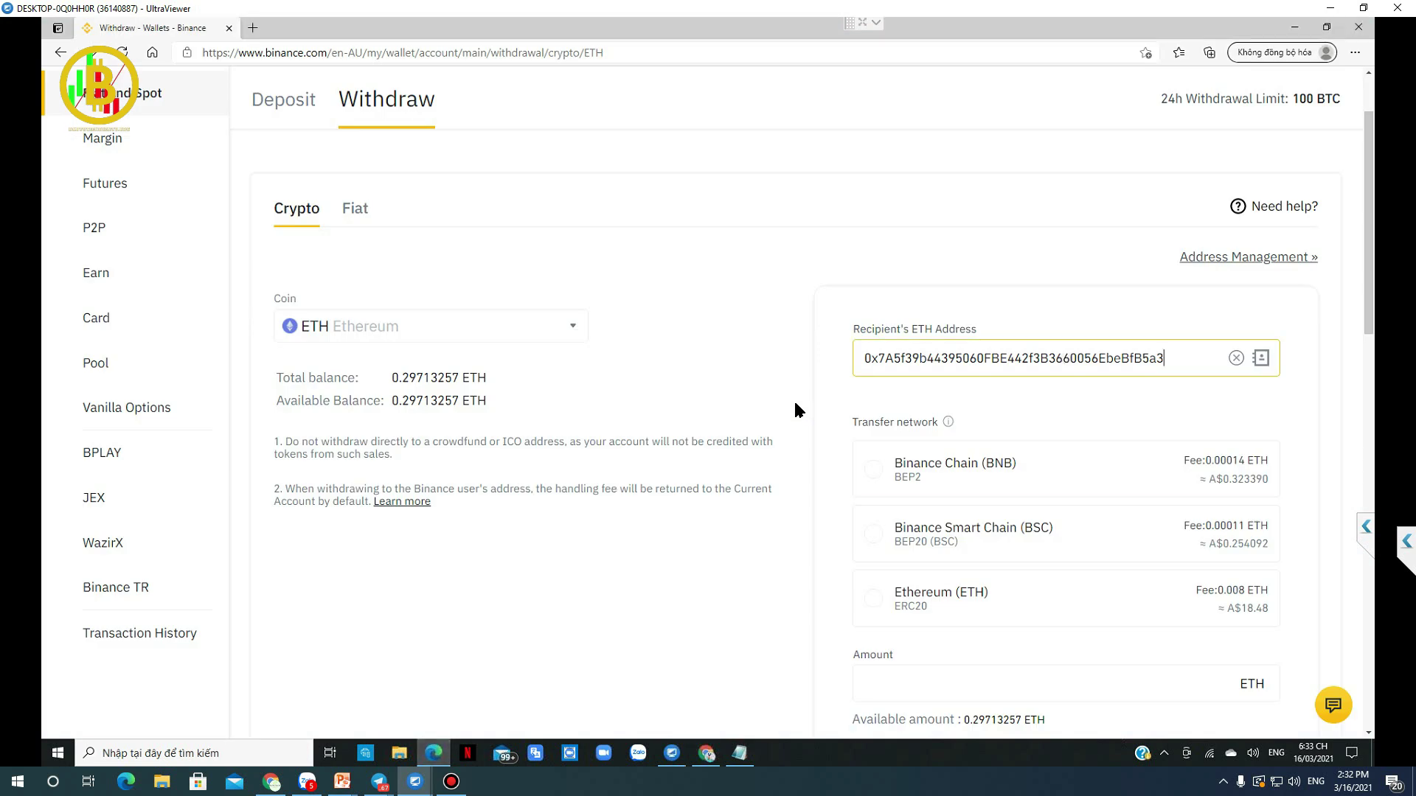
Choose Ethereum (ERC20), set the full 0.29713257 ETH amount, and submit the withdrawal
scroll(797, 410, down, 2)
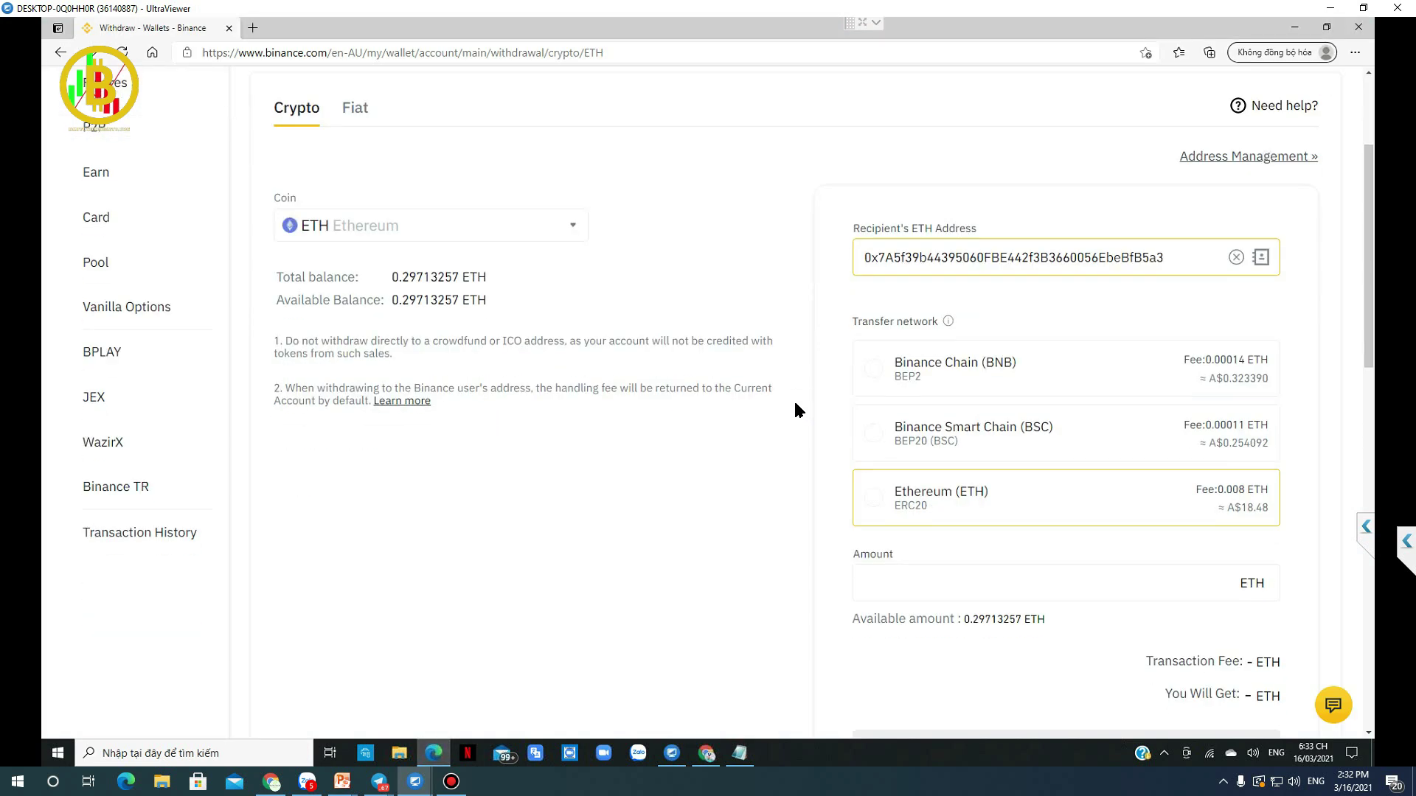
key(Return)
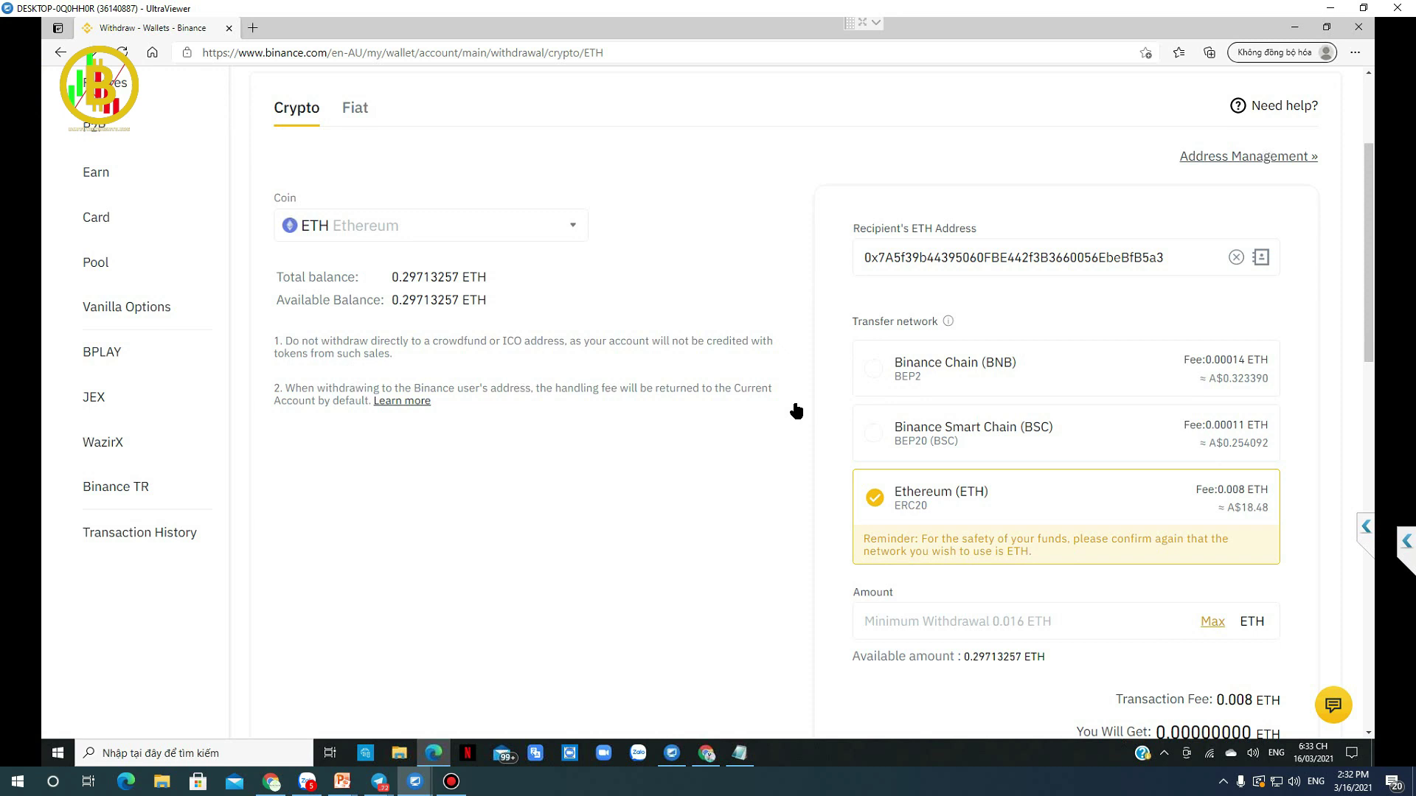
scroll(796, 410, down, 2)
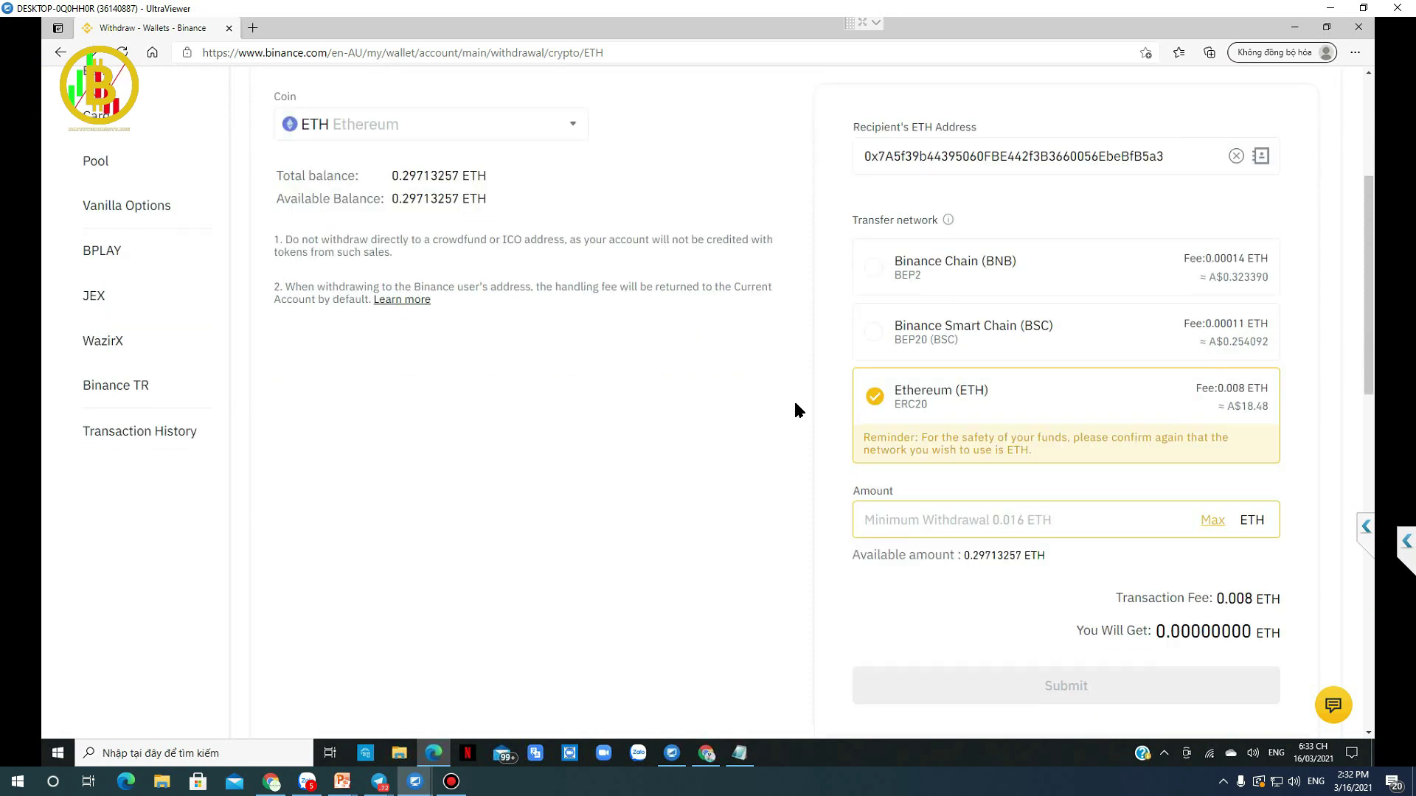
key(ctrl+v)
scroll(796, 410, down, 4)
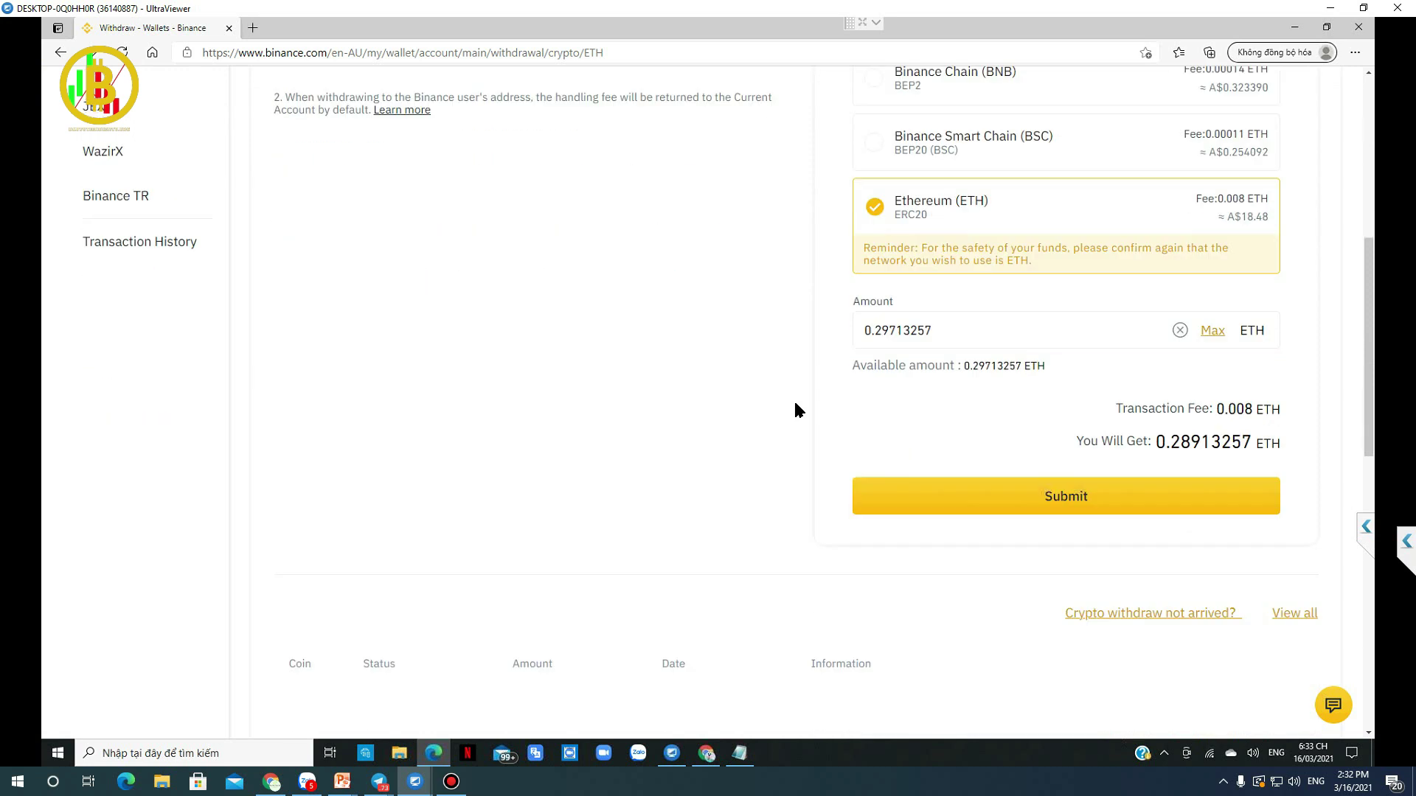
key(Return)
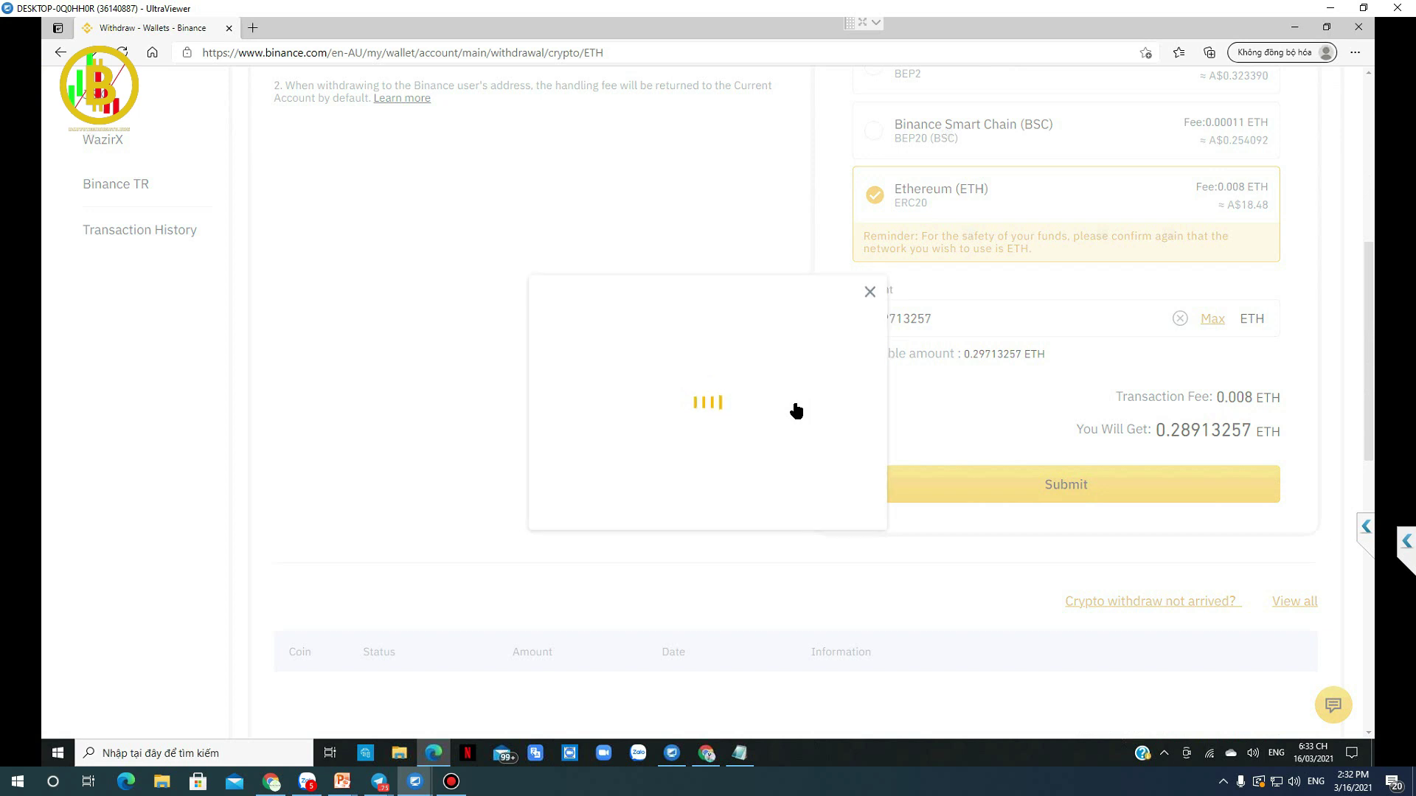
Request the e-mail and phone verification codes for the withdrawal
click(831, 351)
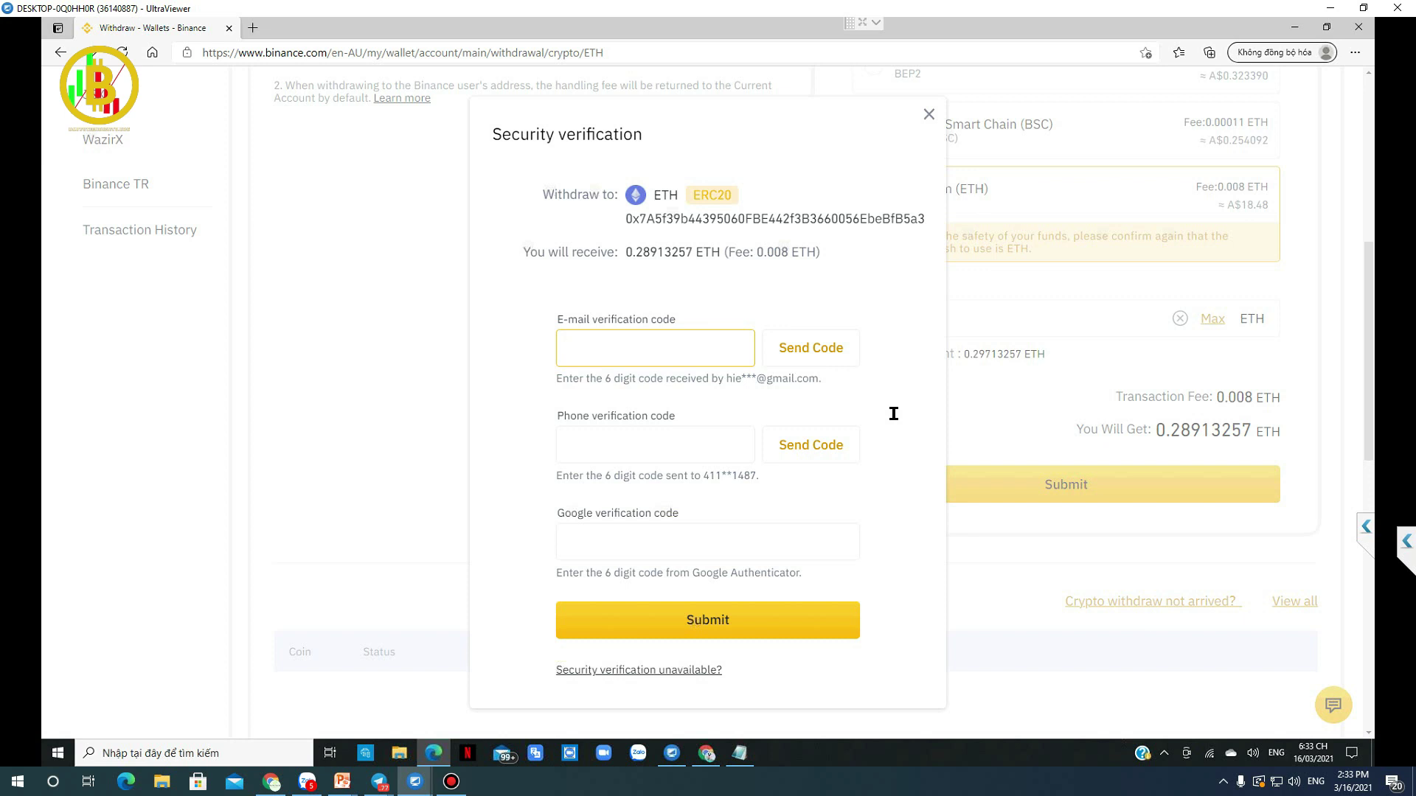
key(Tab)
key(Return)
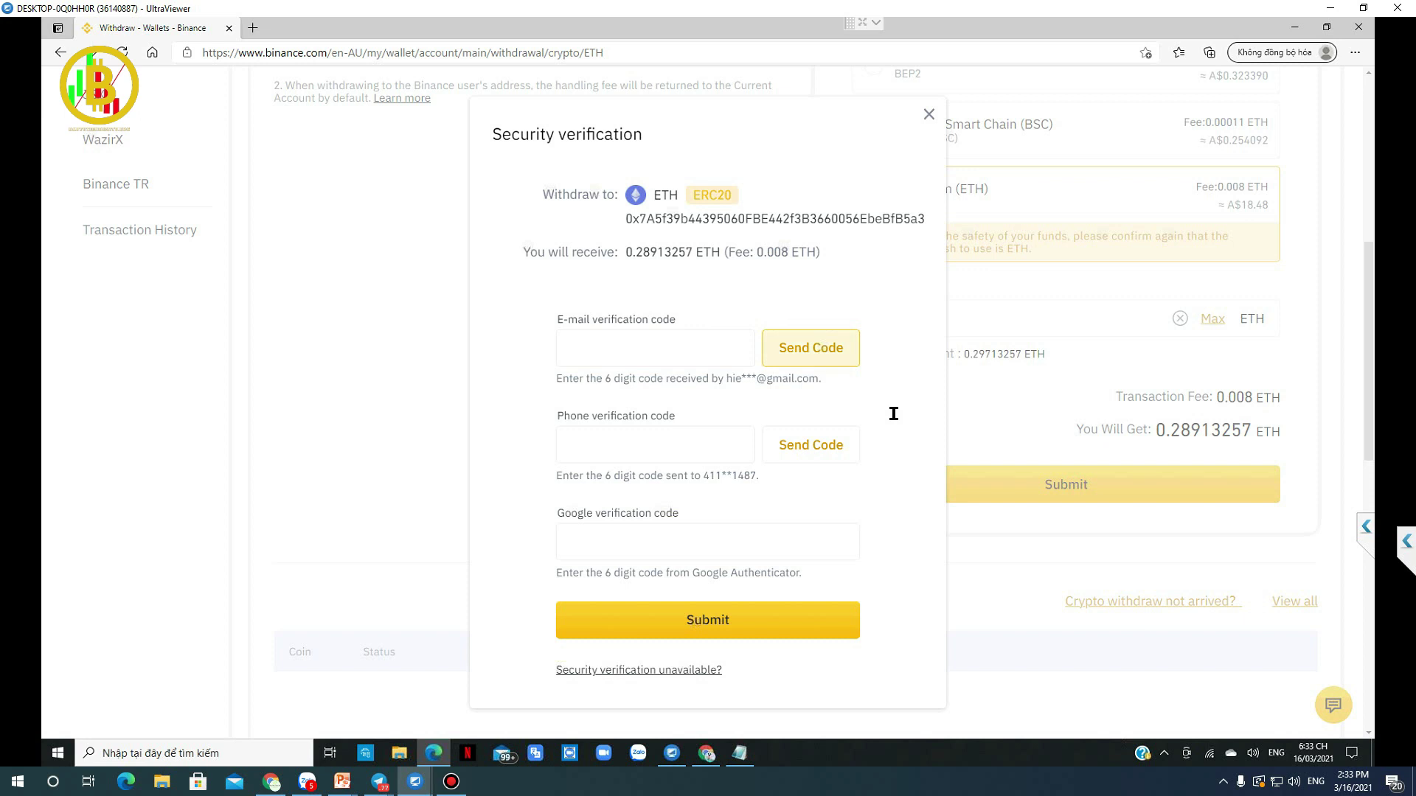
key(Tab)
key(Return)
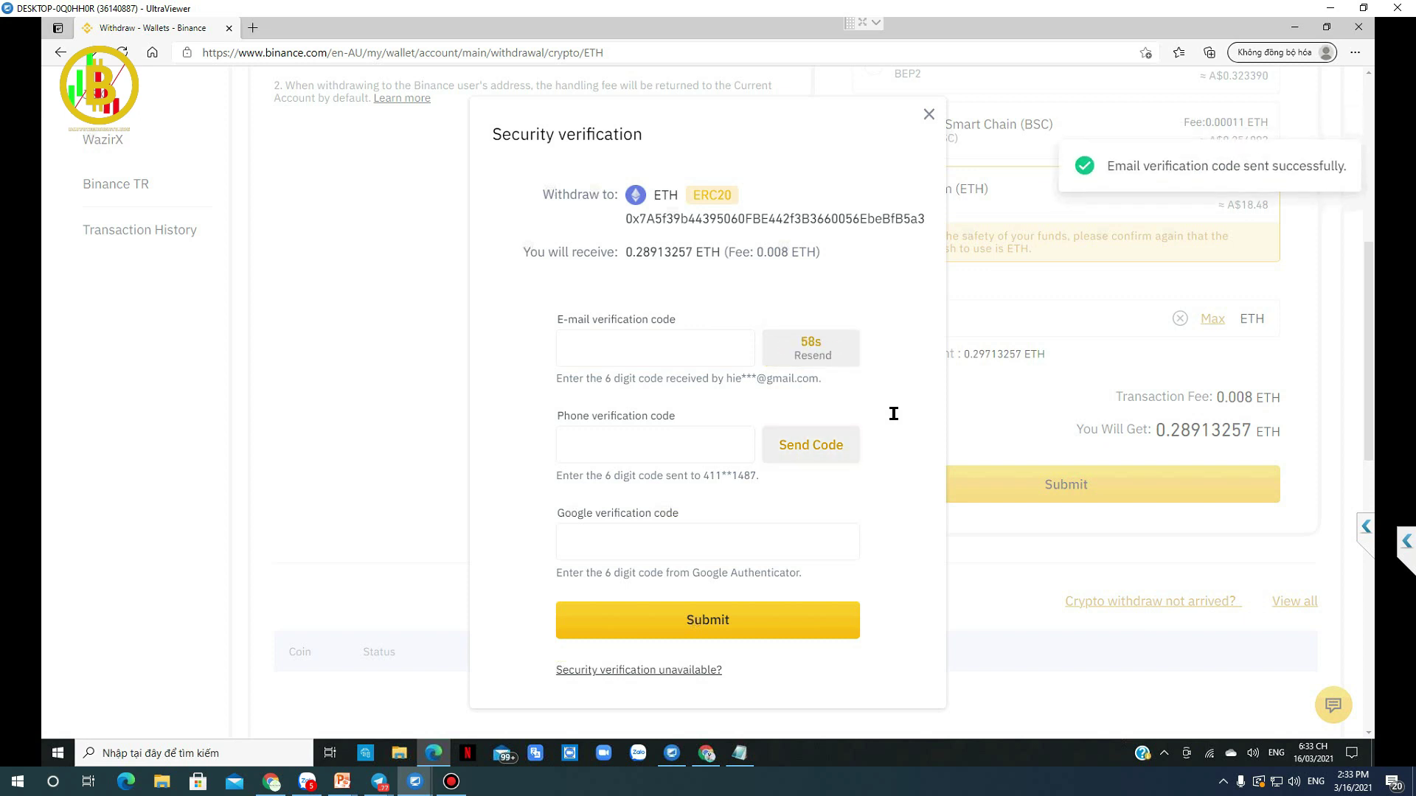
key(shift+Tab)
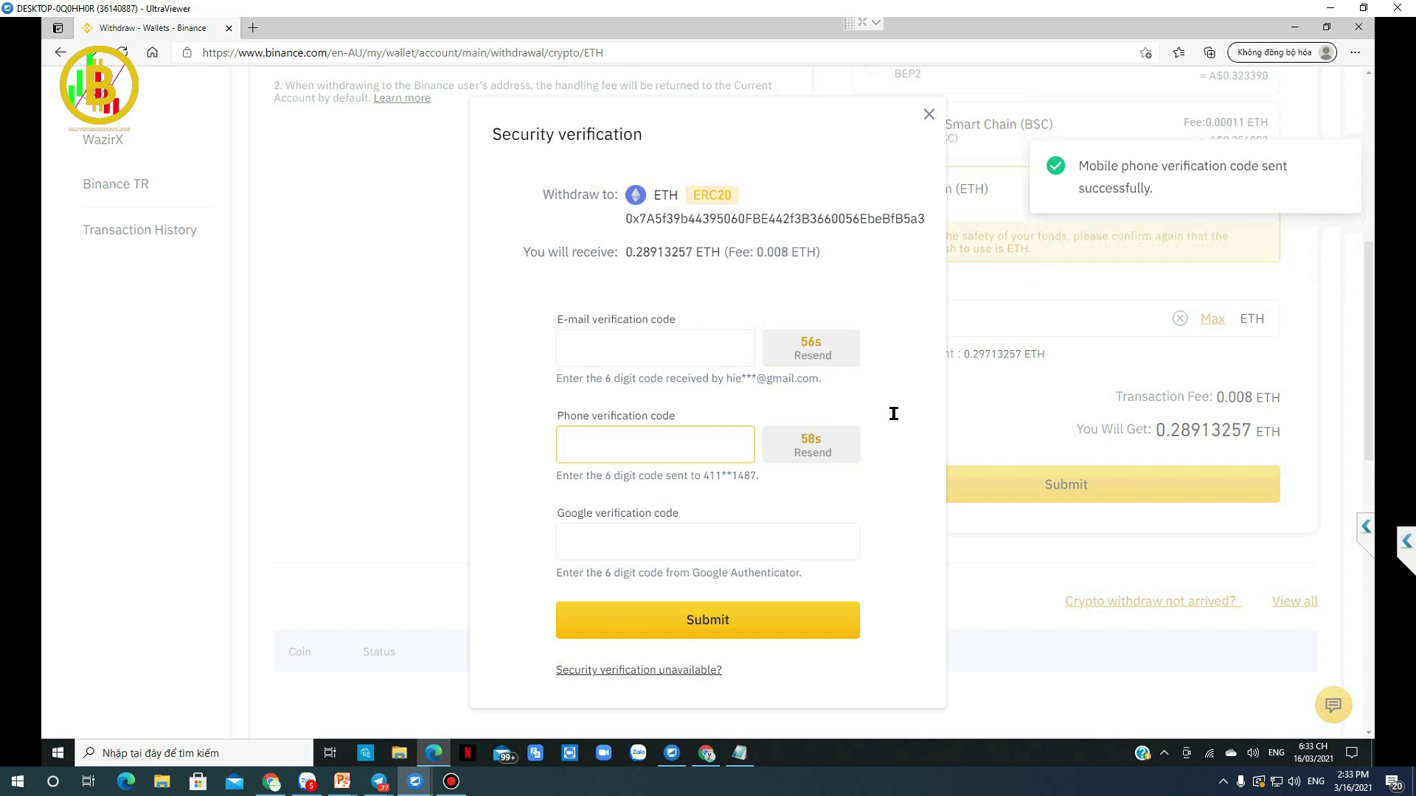
key(shift+Tab)
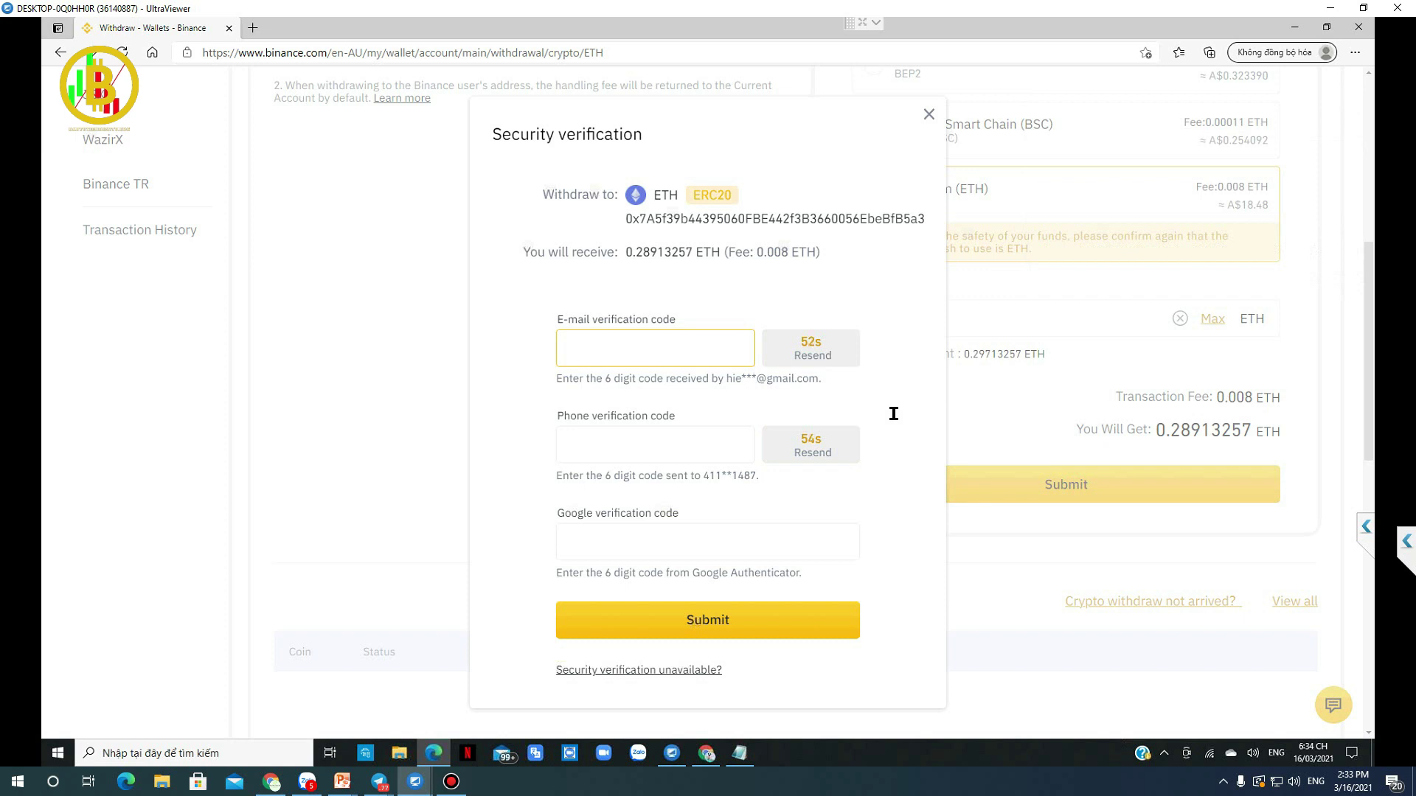
Enter the phone, e-mail and Google Authenticator codes and submit the 0.29713257 ETH withdrawal
click(893, 413)
key(Tab)
key(shift+Tab)
key(Return)
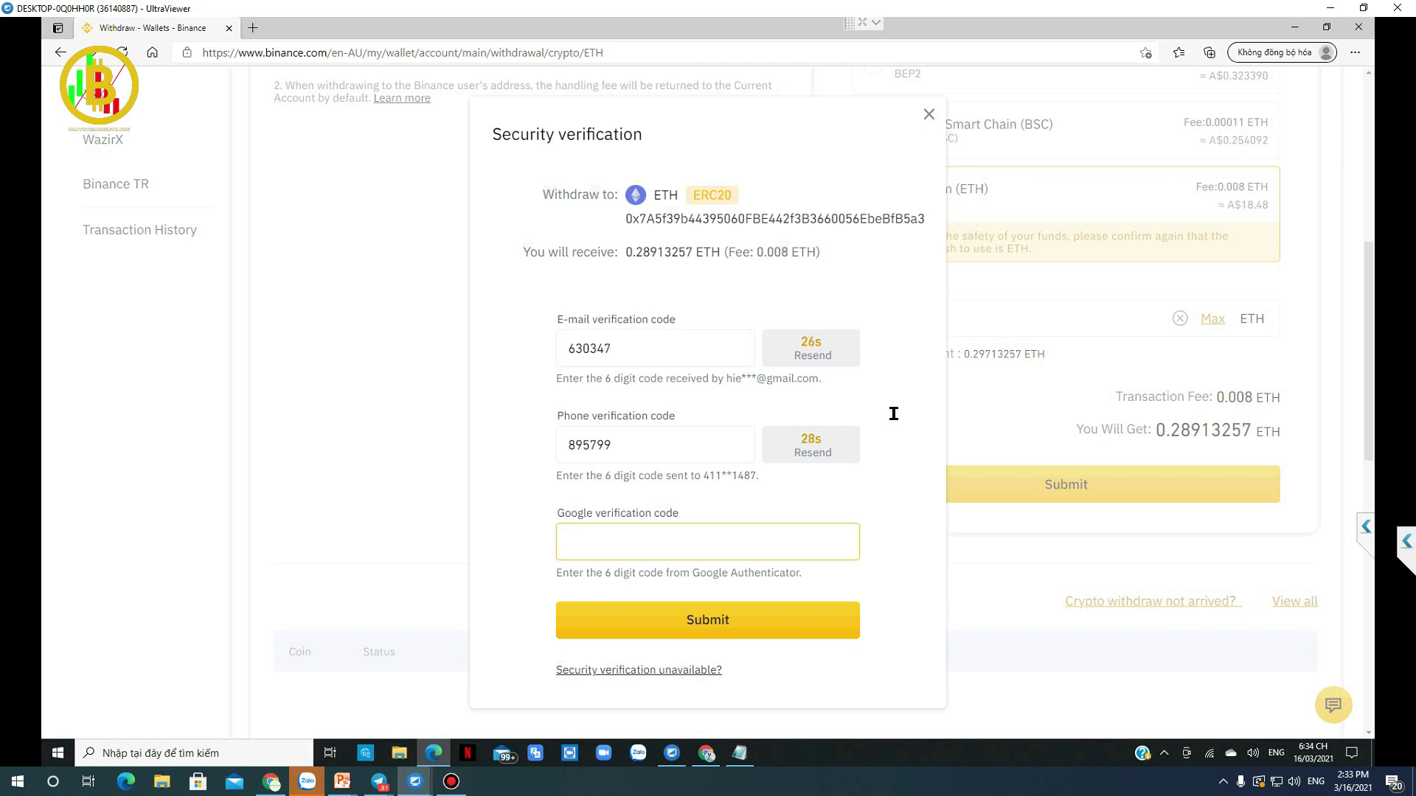
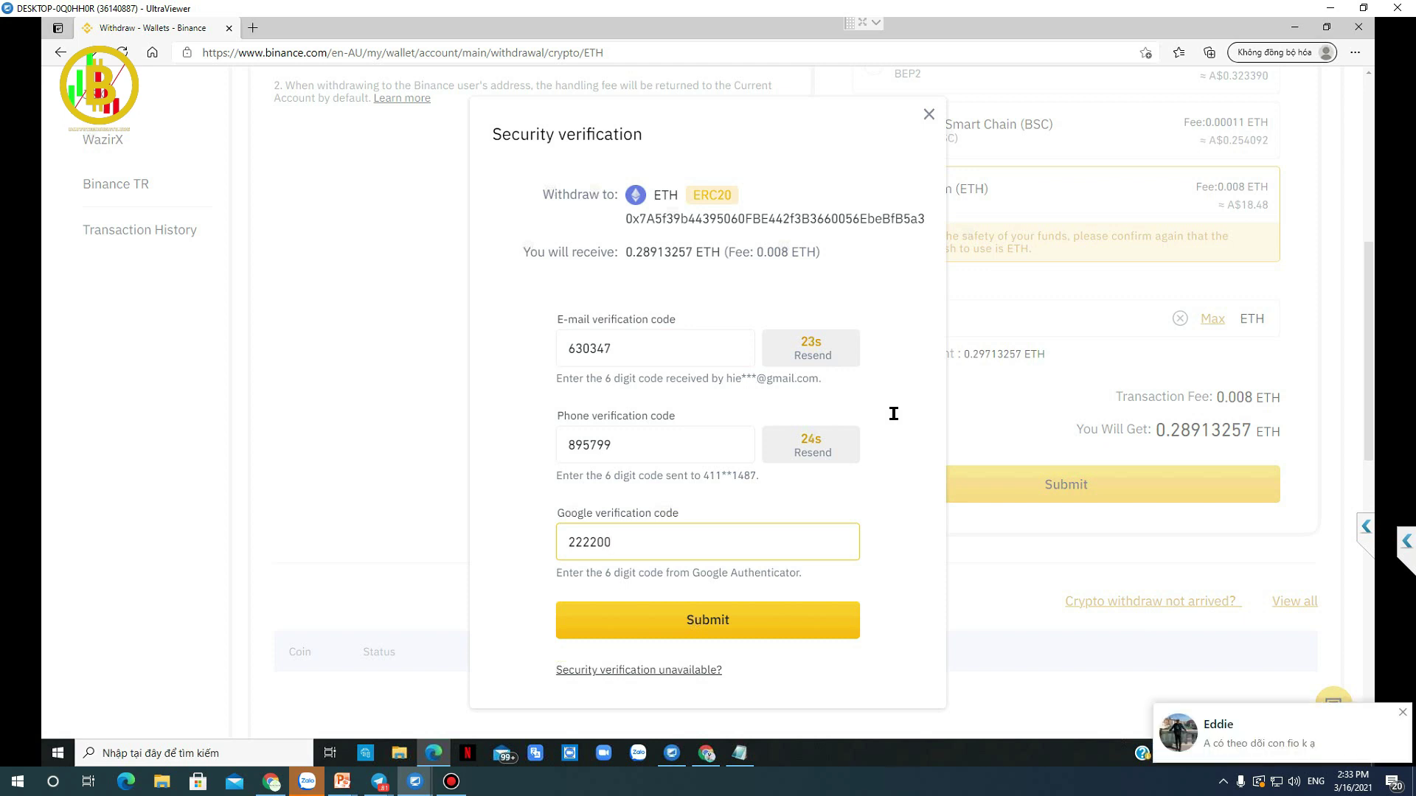
key(Return)
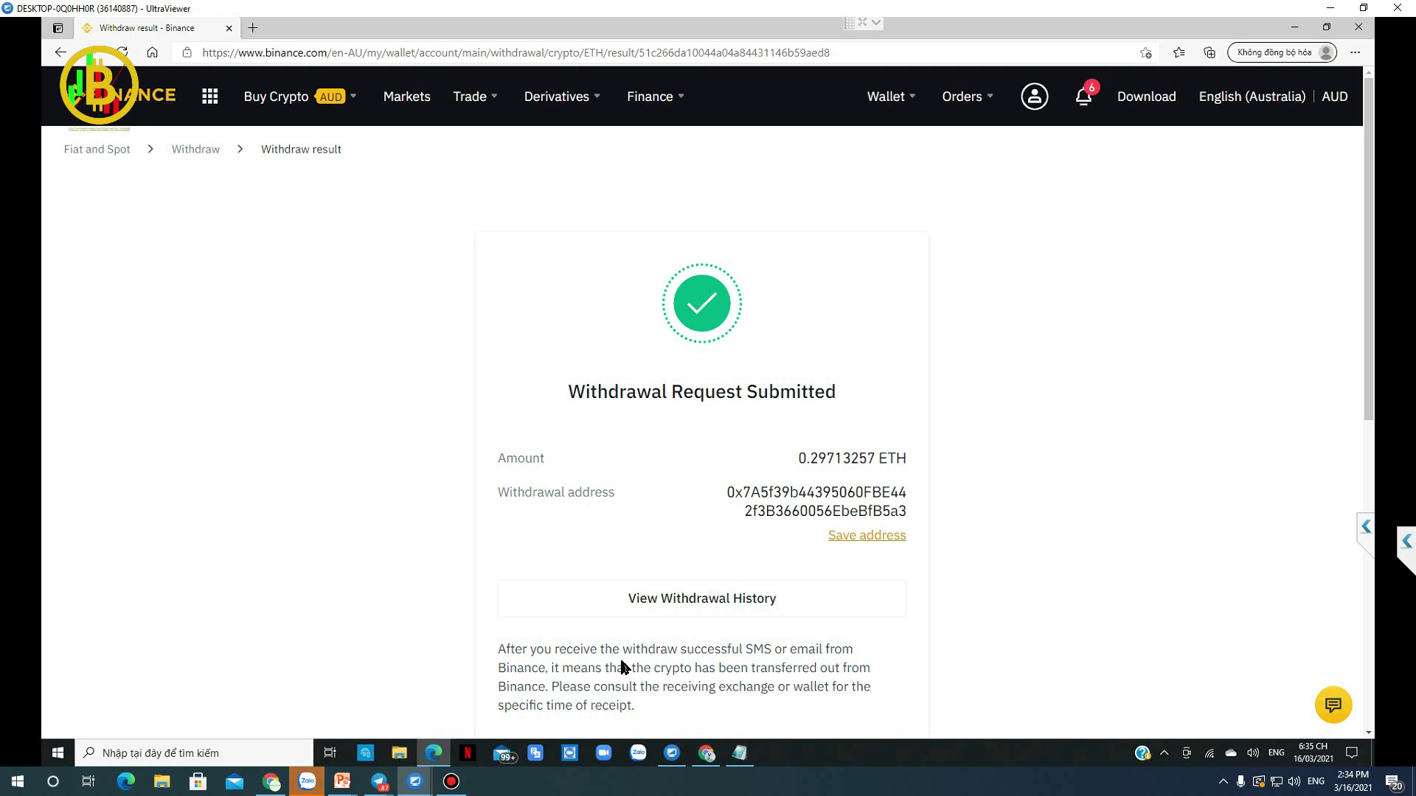
Switch to Uniswap in Chrome and reopen MetaMask, which still shows 0 ETH
click(706, 752)
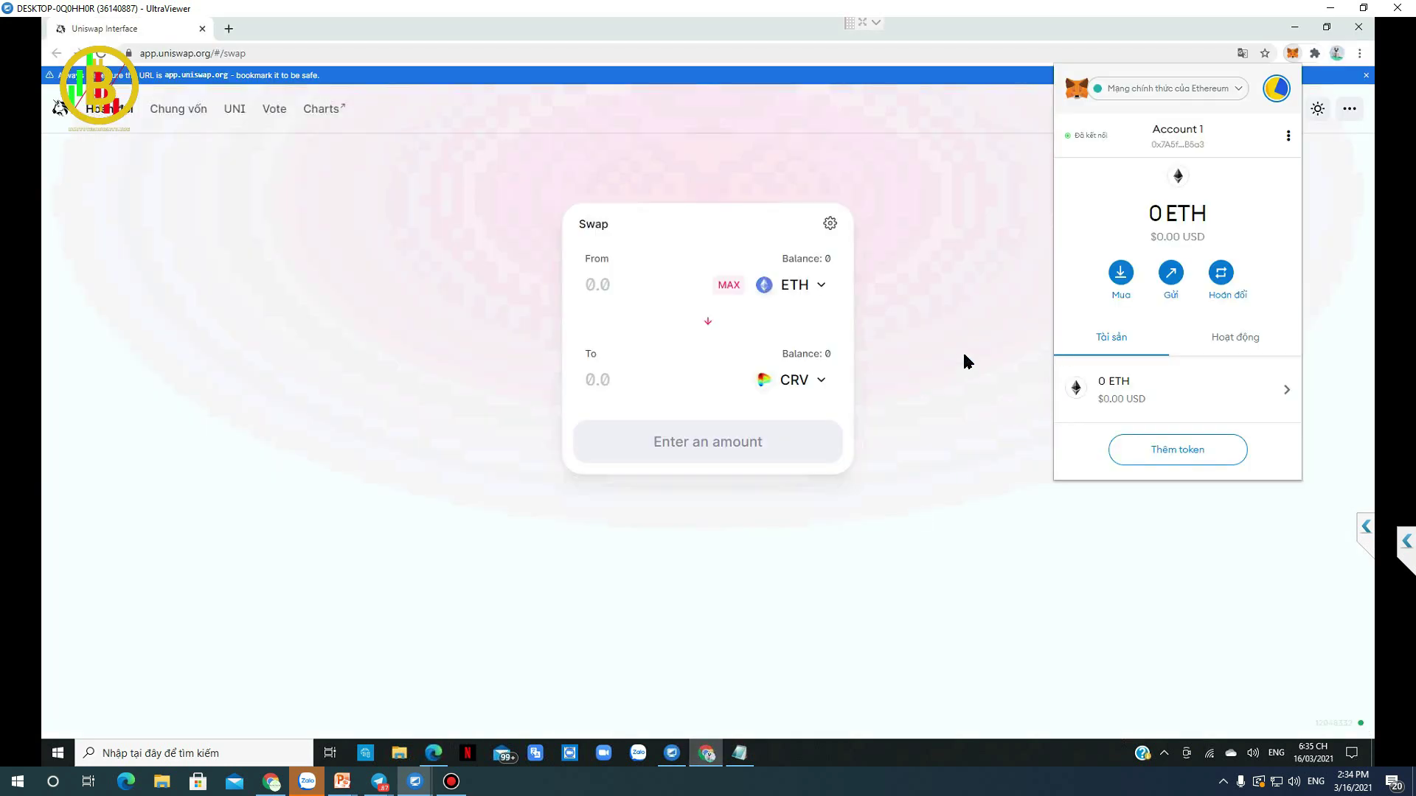
click(1012, 293)
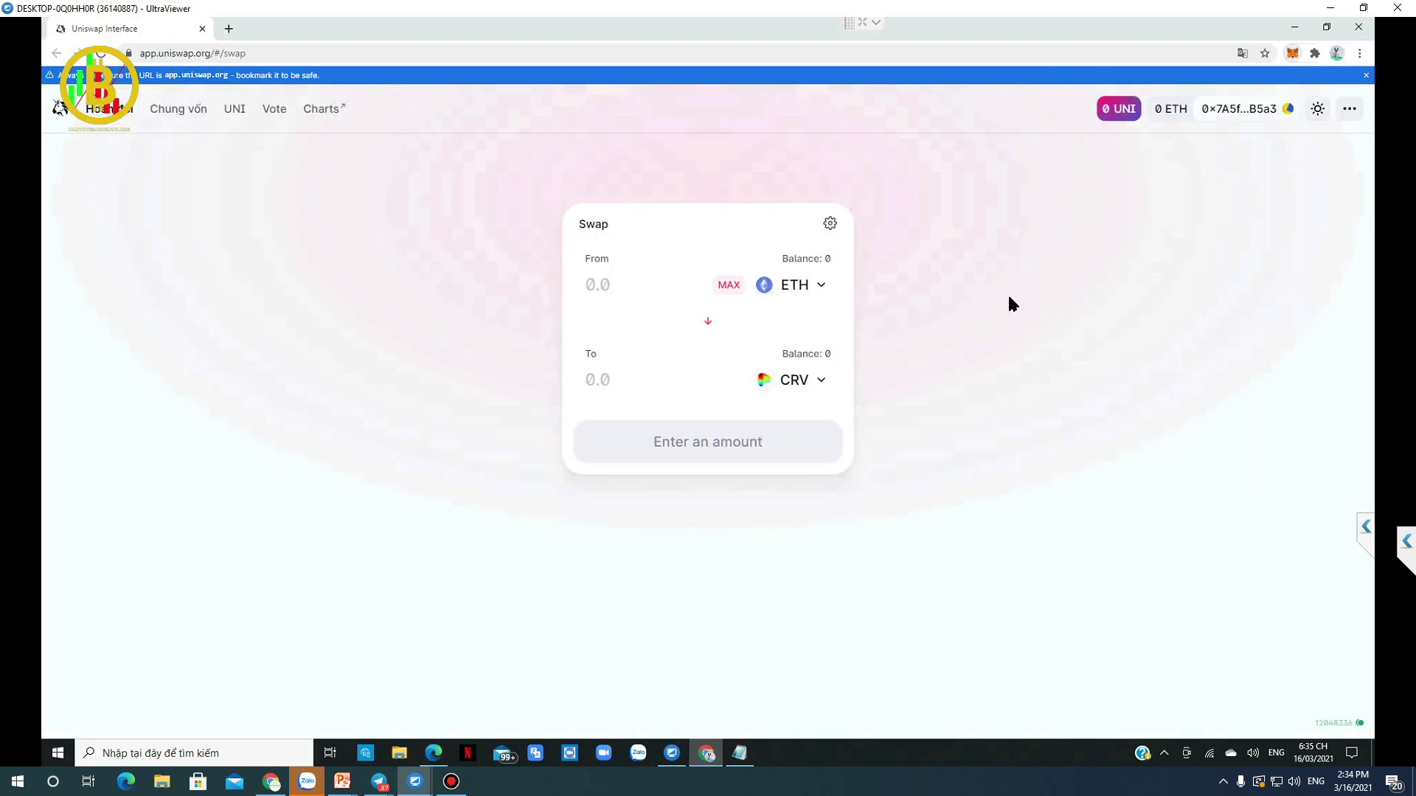
click(1292, 55)
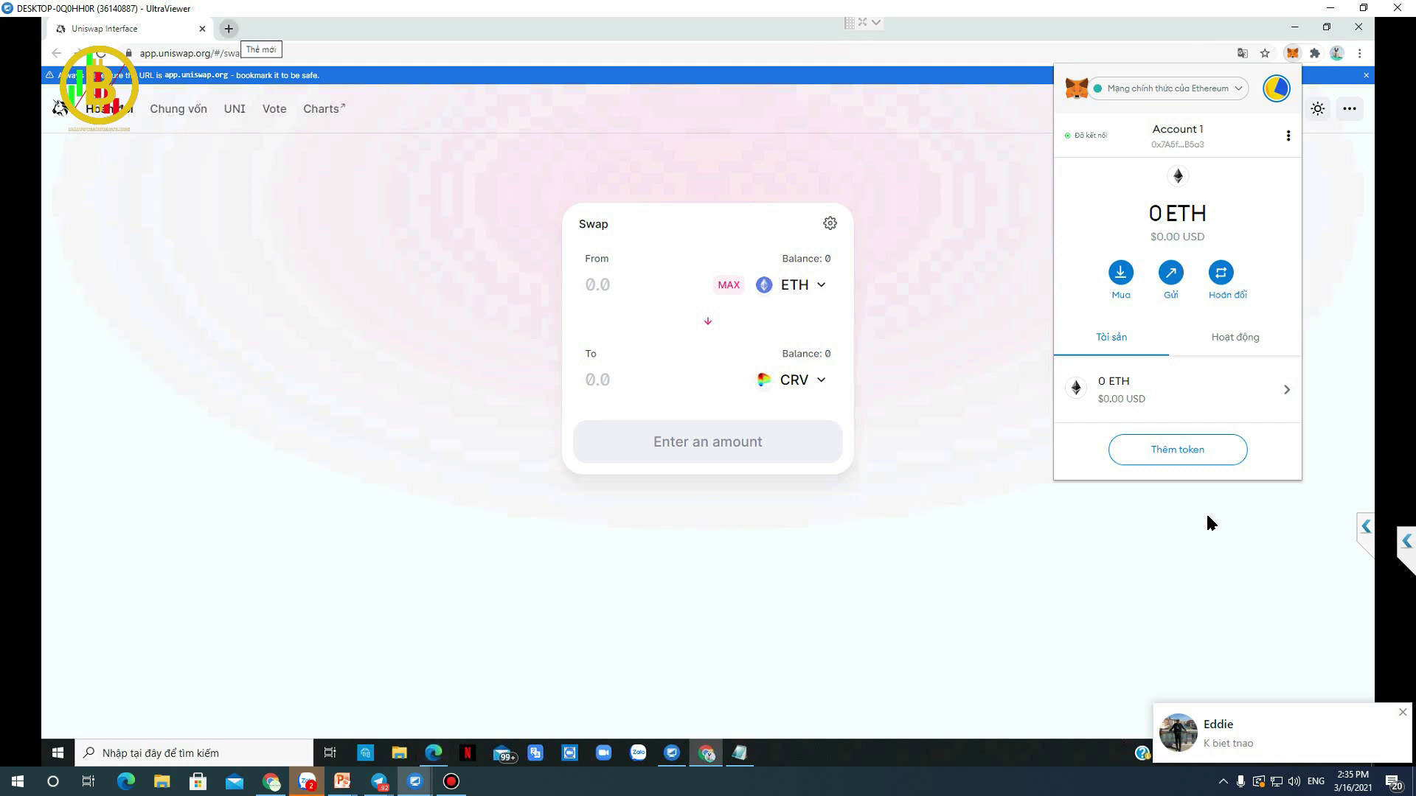
Open a new tab in Chrome, then another new tab beside Binance in Edge
key(ctrl+t)
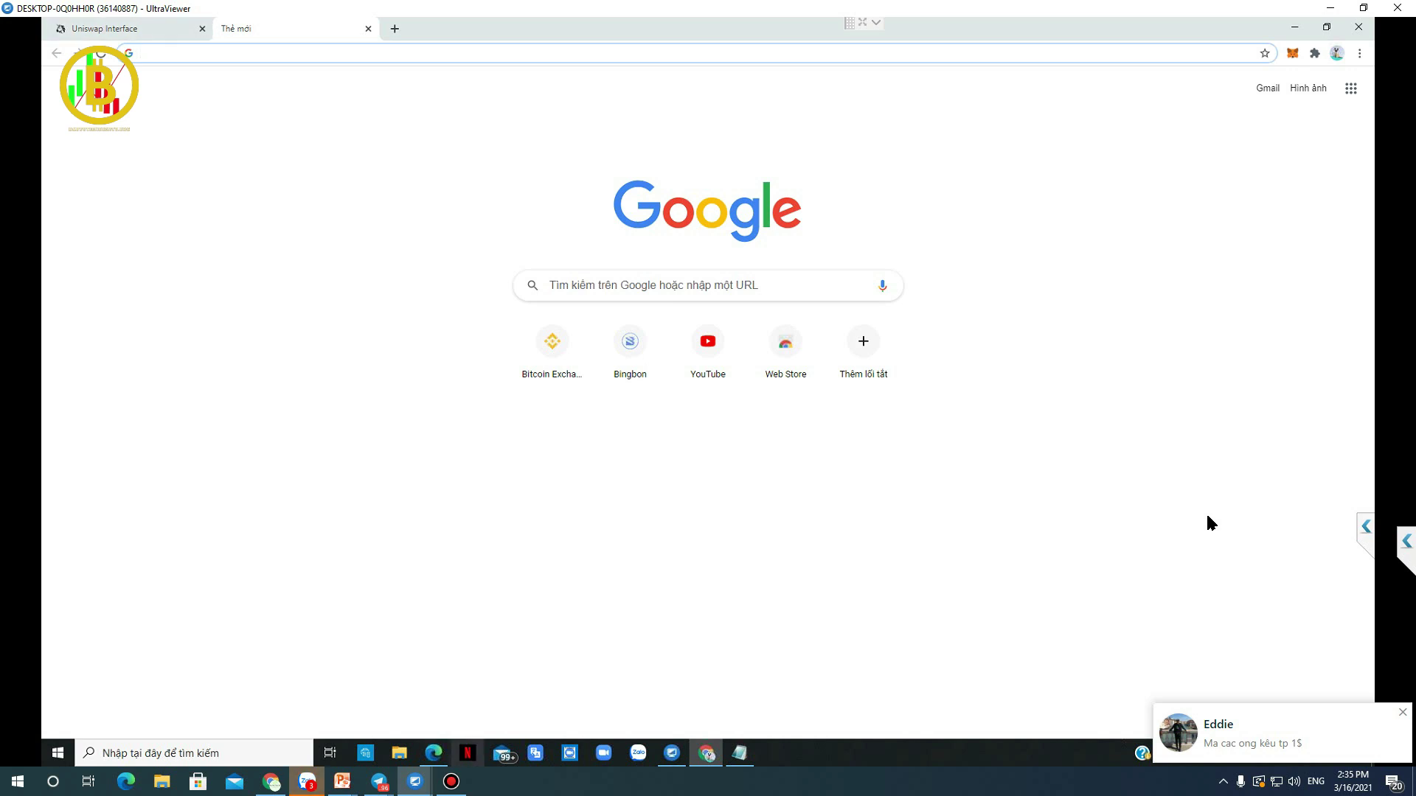
key(alt+Tab)
key(ctrl+t)
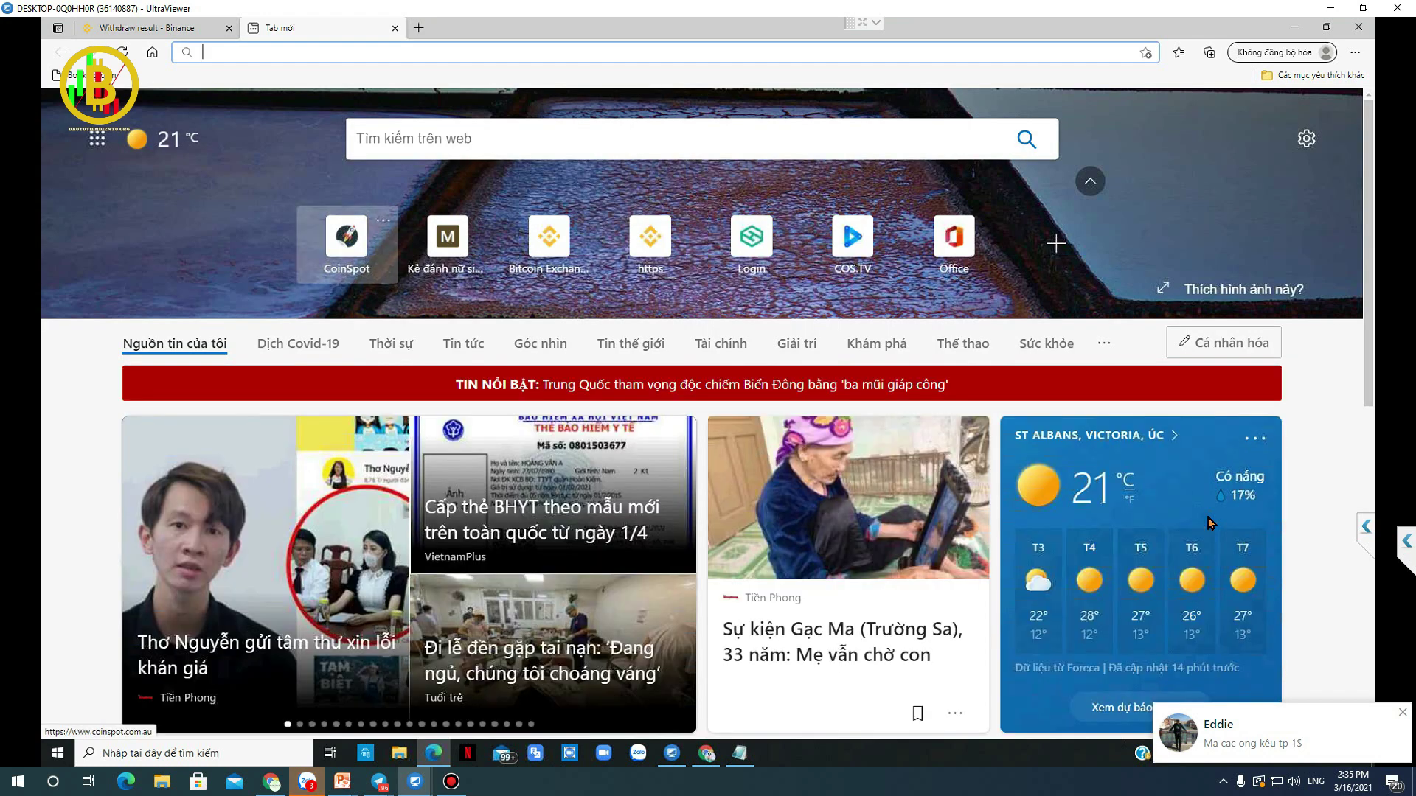
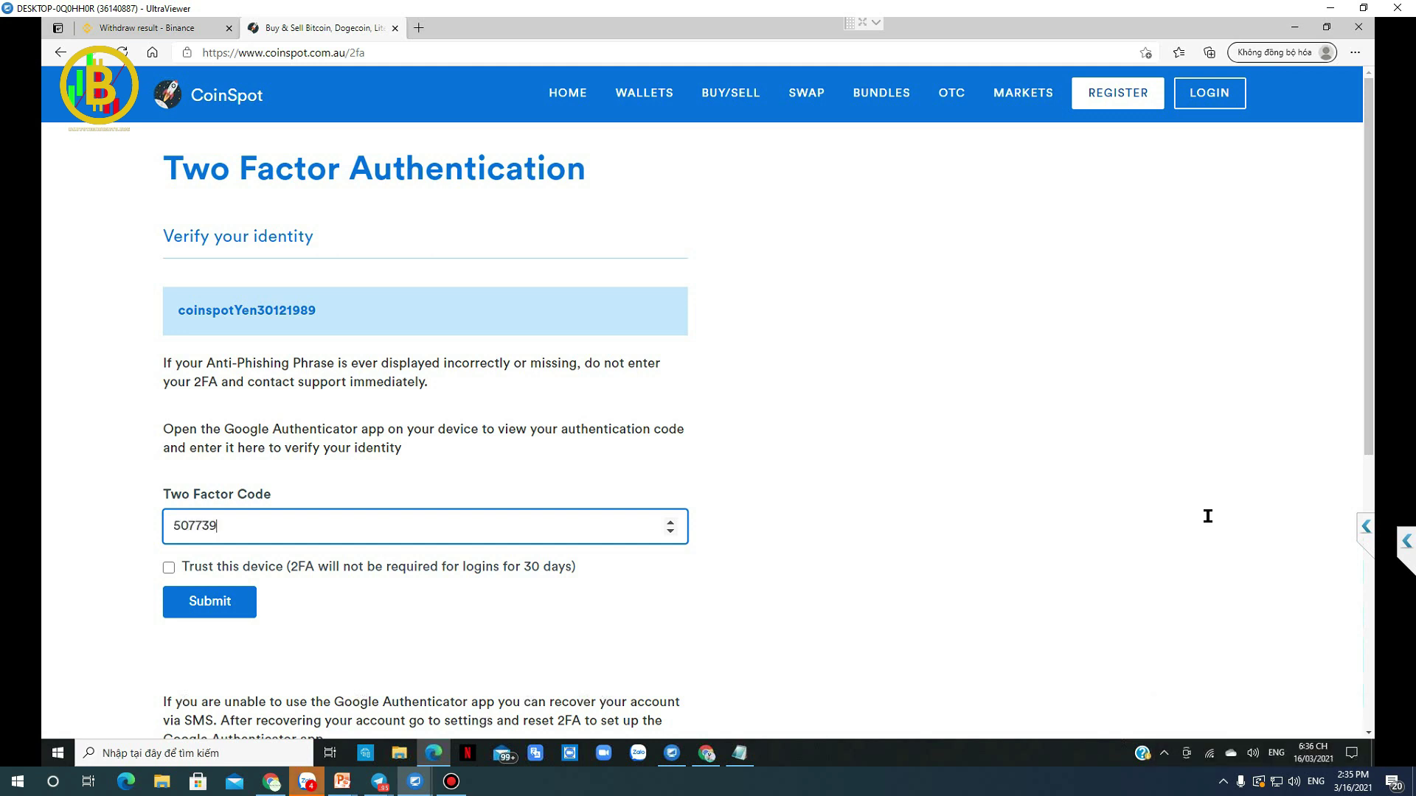
Enter the six-digit authenticator code in the Two Factor Code field and submit it to finish signing in
key(Return)
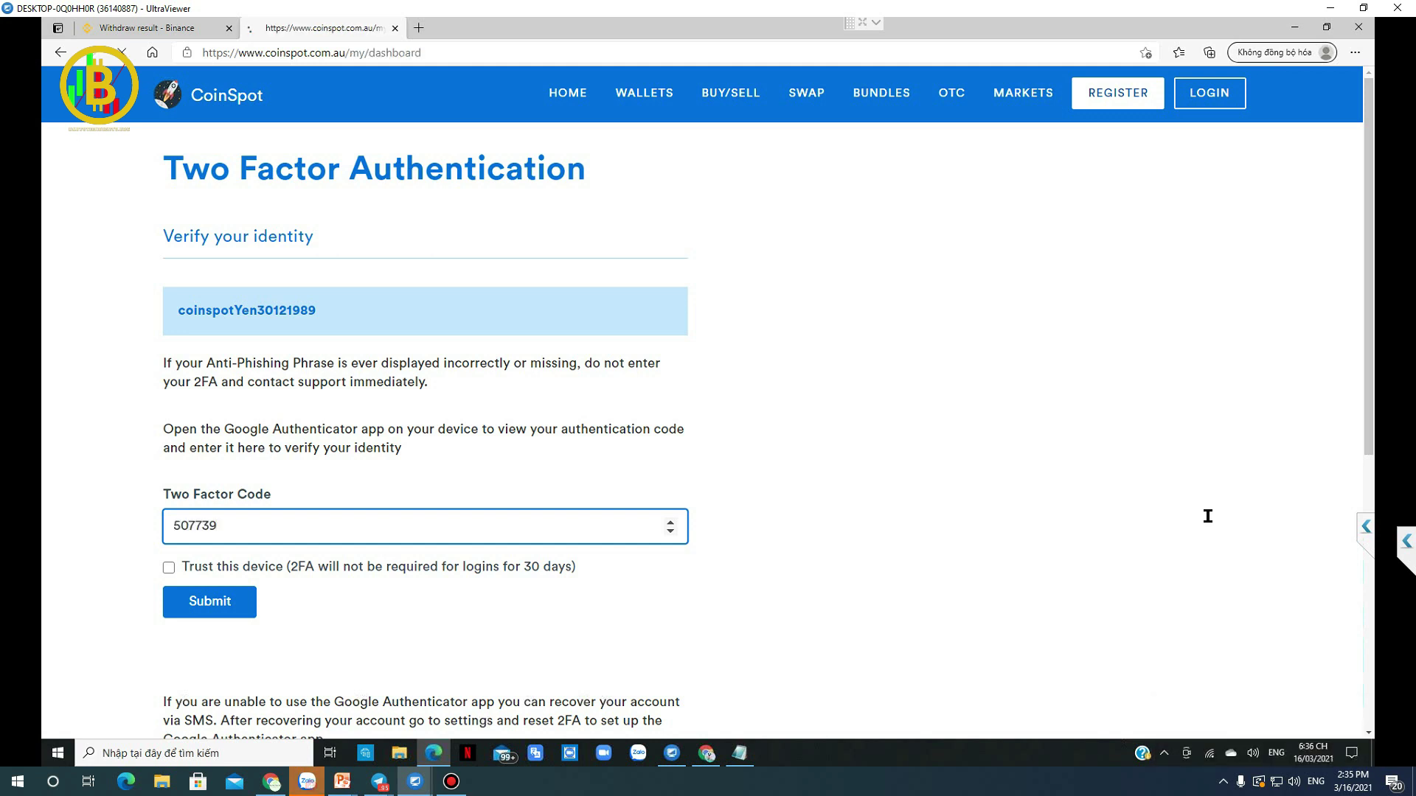
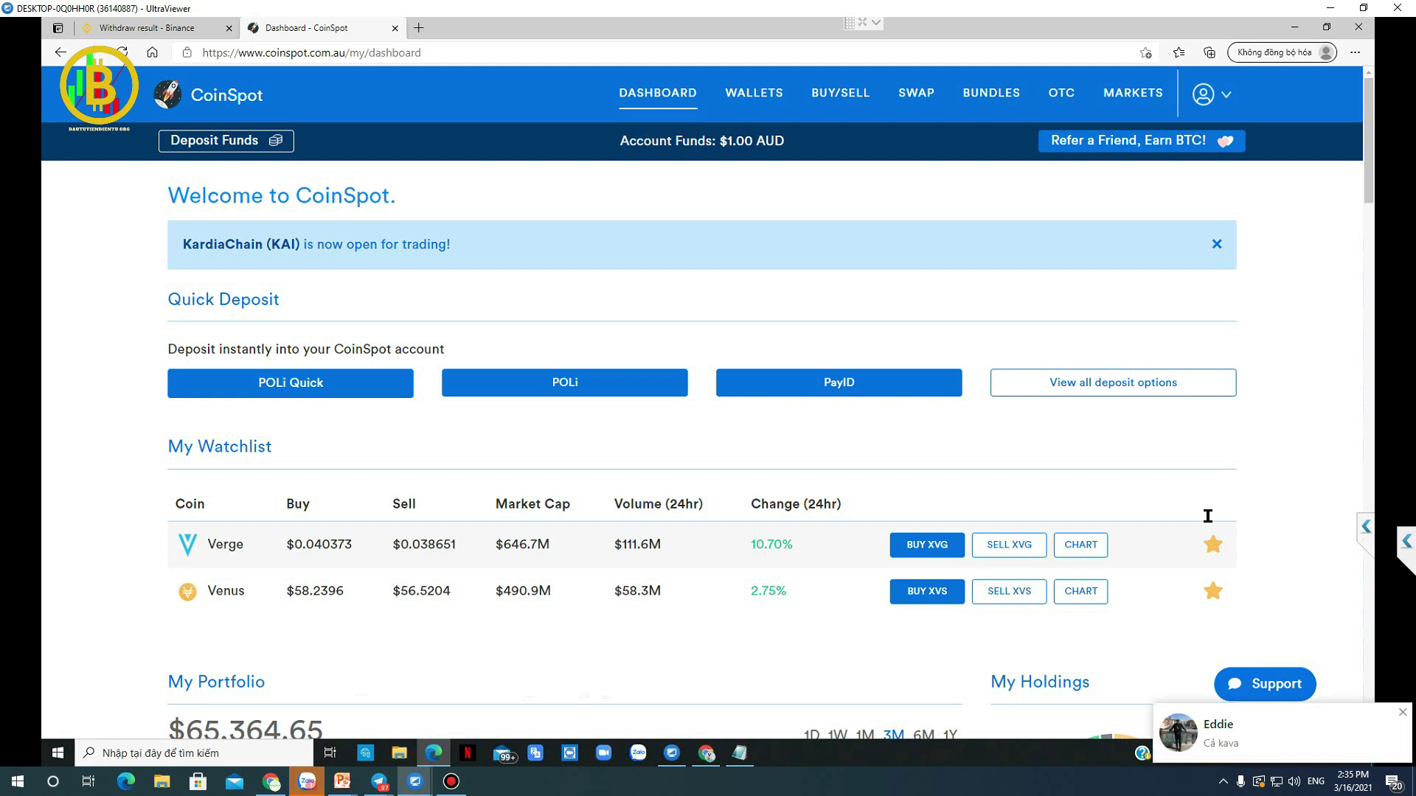
Reload CoinSpot and scroll to the coin price table, with Bitcoin buying at $72,186.93
key(F5)
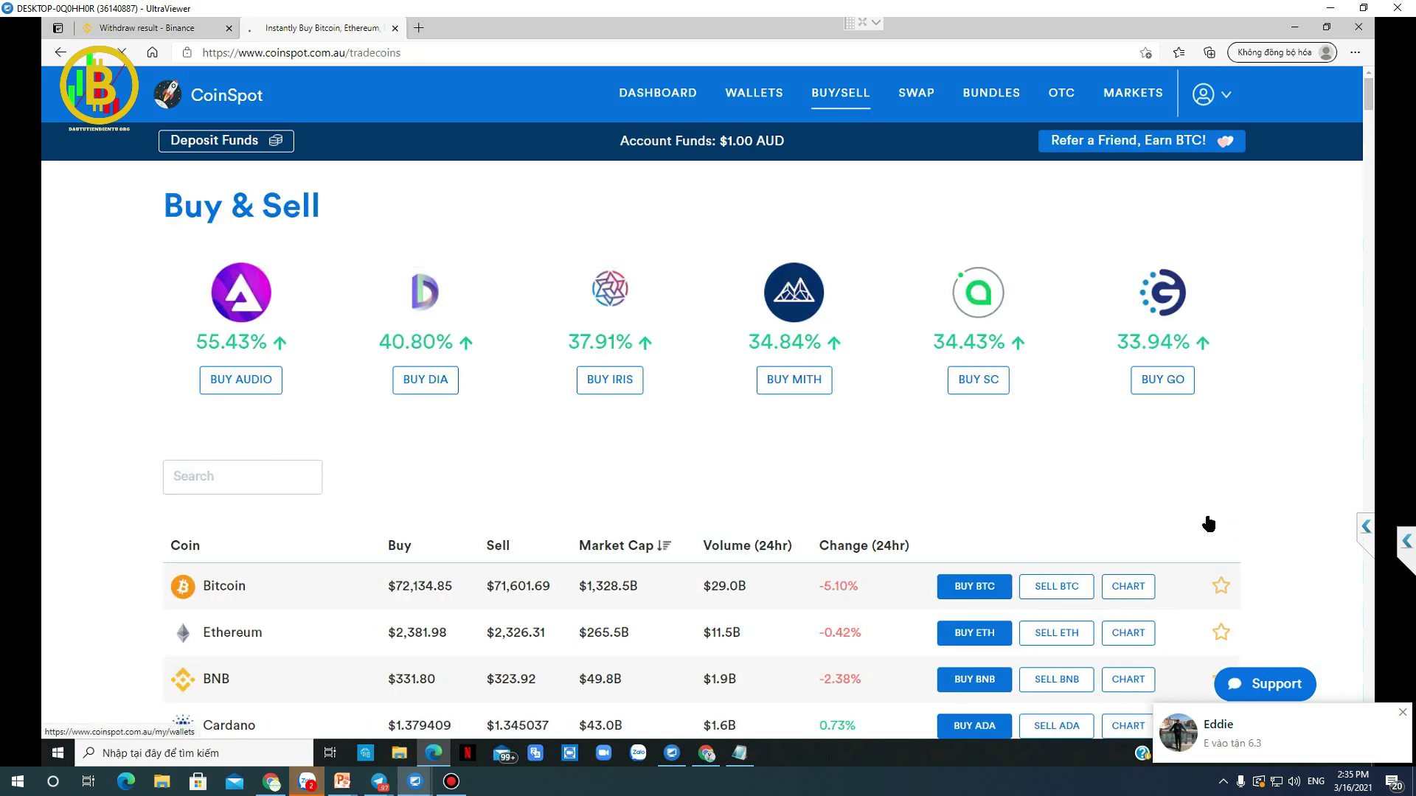
scroll(1208, 524, down, 1)
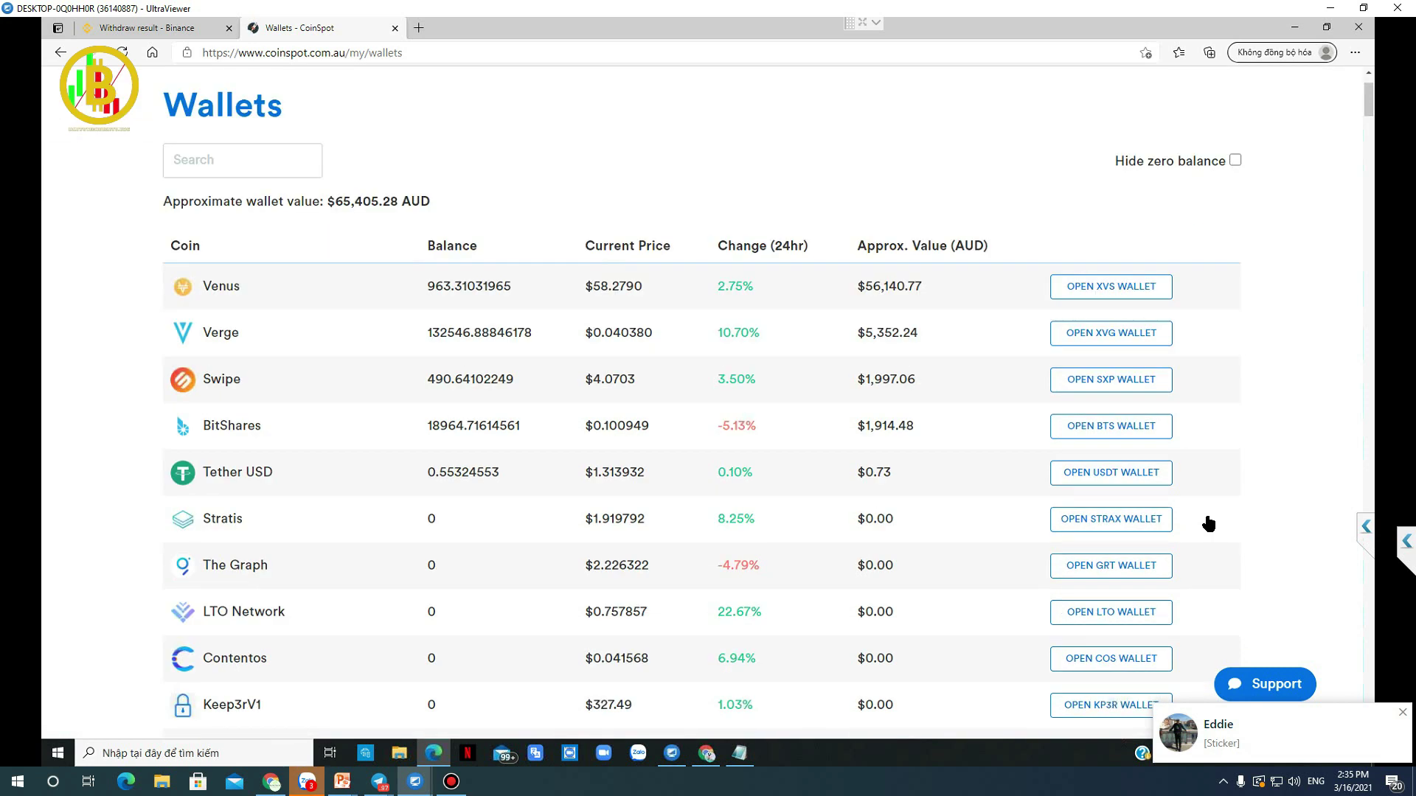
scroll(1208, 524, up, 1)
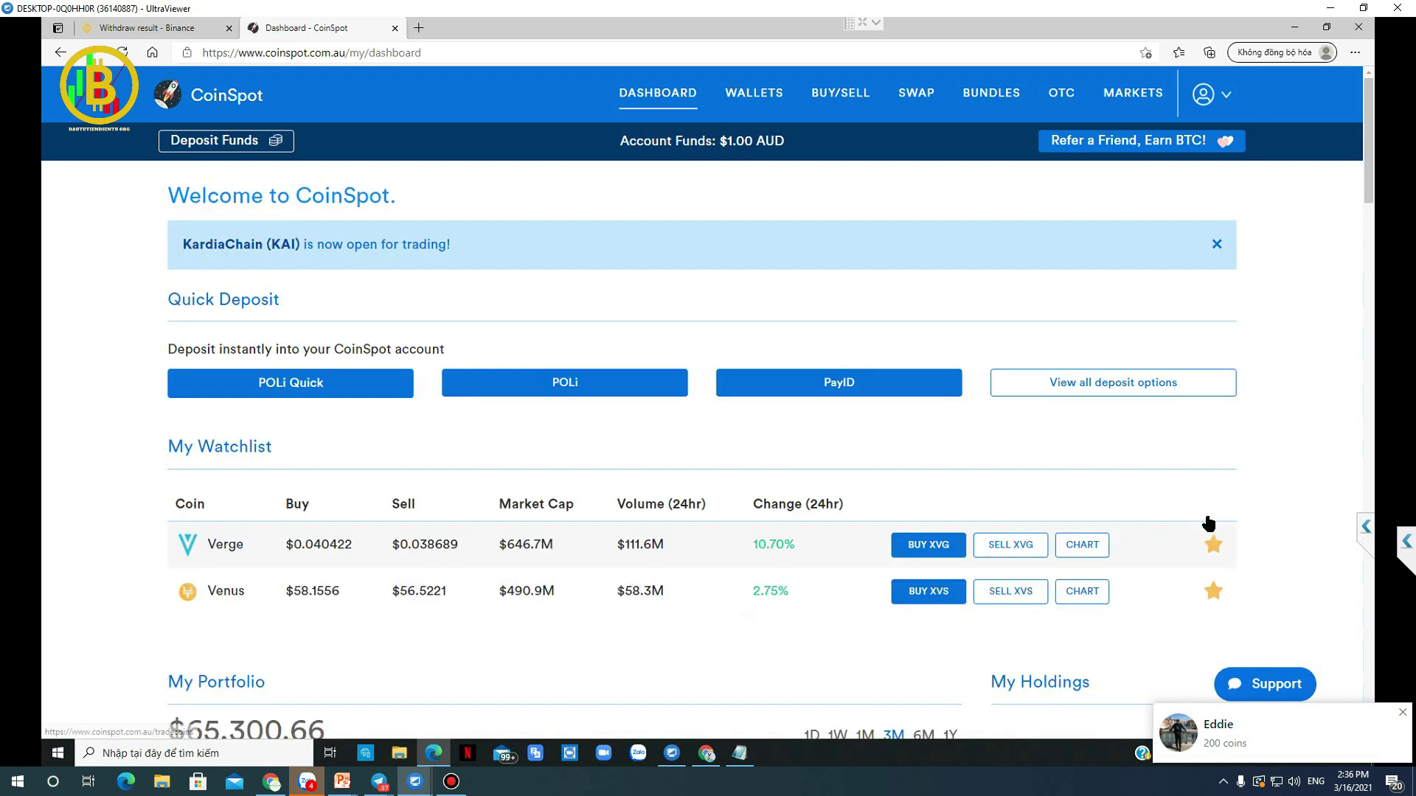
scroll(1208, 523, down, 3)
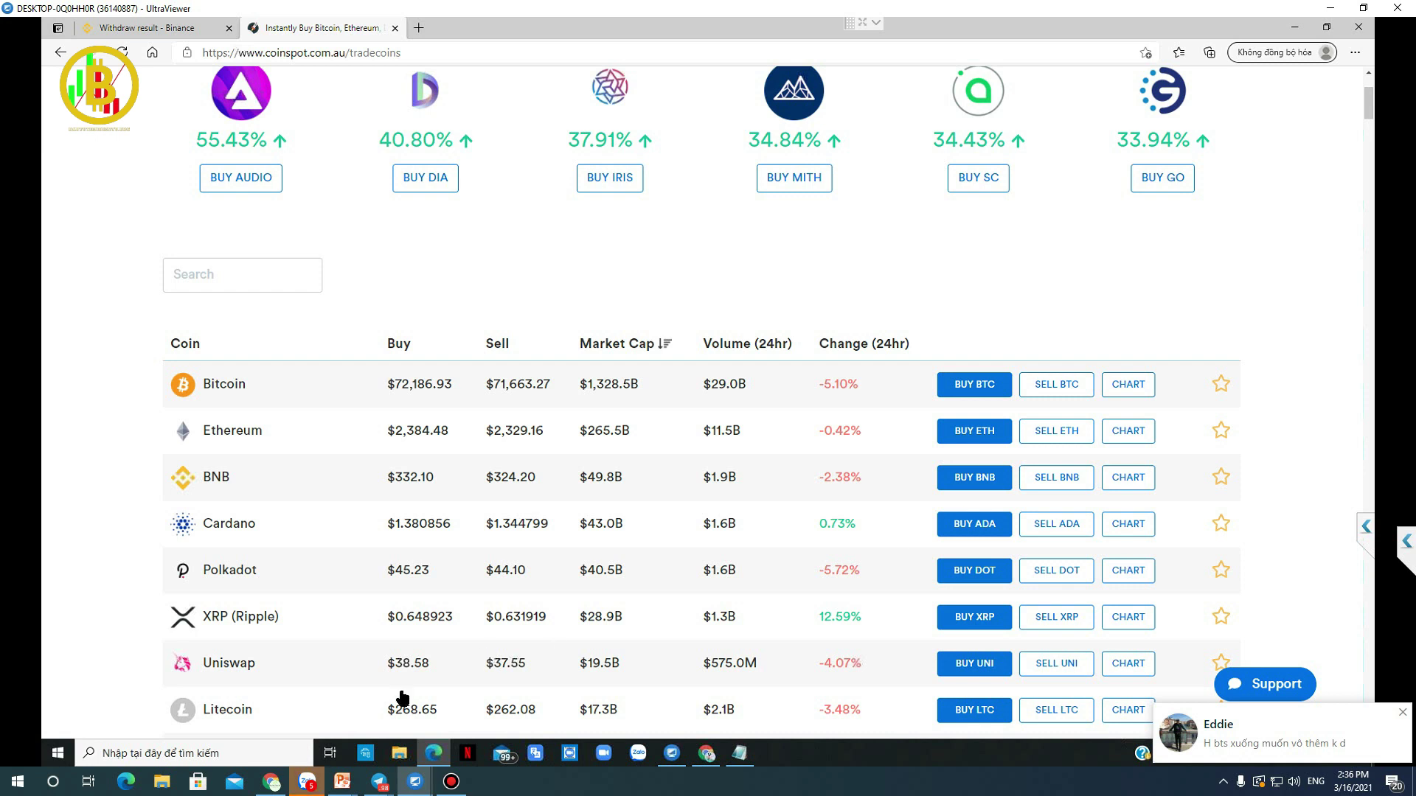
Put away the local browser, return to the UltraViewer session, and switch to the Binance withdrawal result tab
click(280, 784)
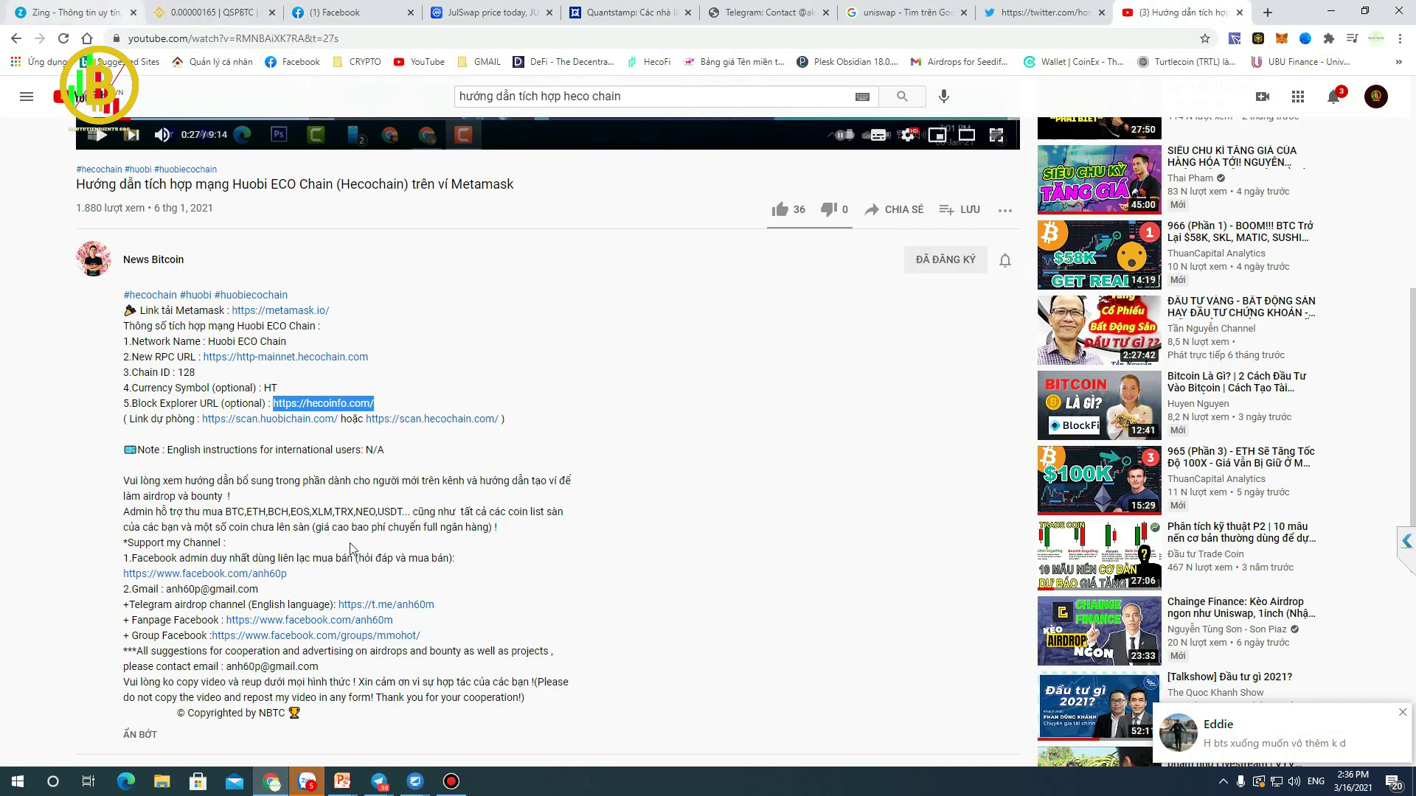
click(277, 783)
mouse_move(415, 782)
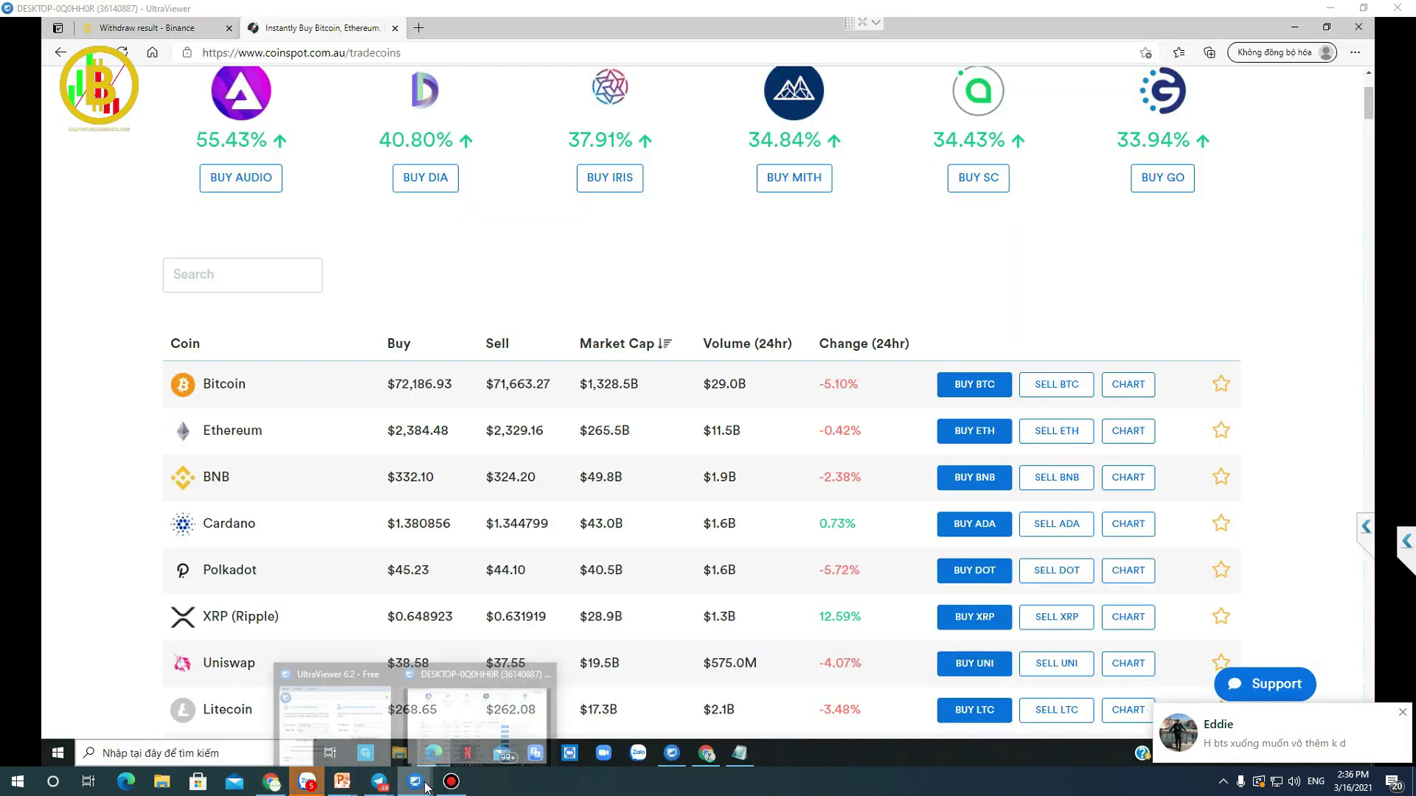
click(459, 732)
click(188, 31)
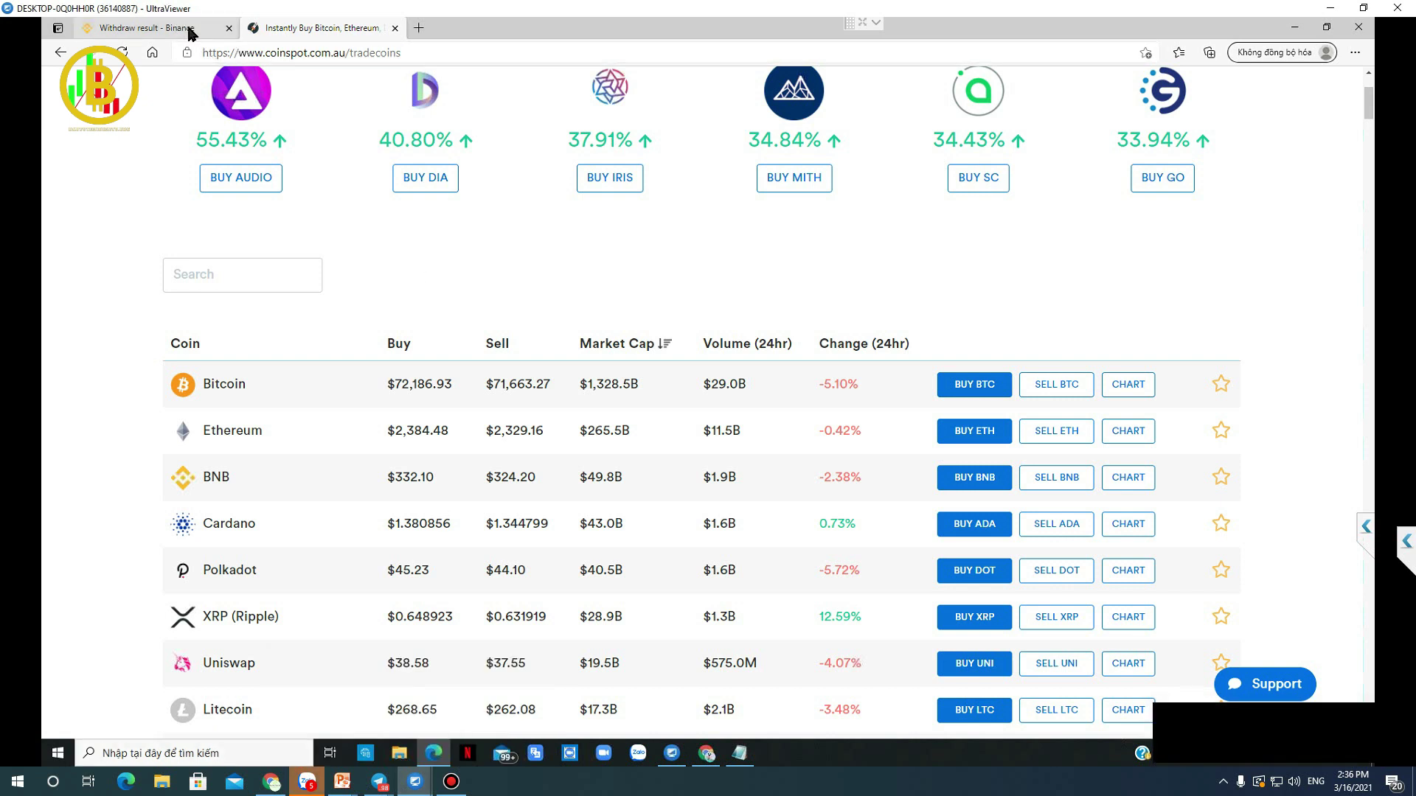
Open Binance's BTC/USDT exchange trading page and show the favourite pairs list
mouse_move(210, 103)
click(271, 142)
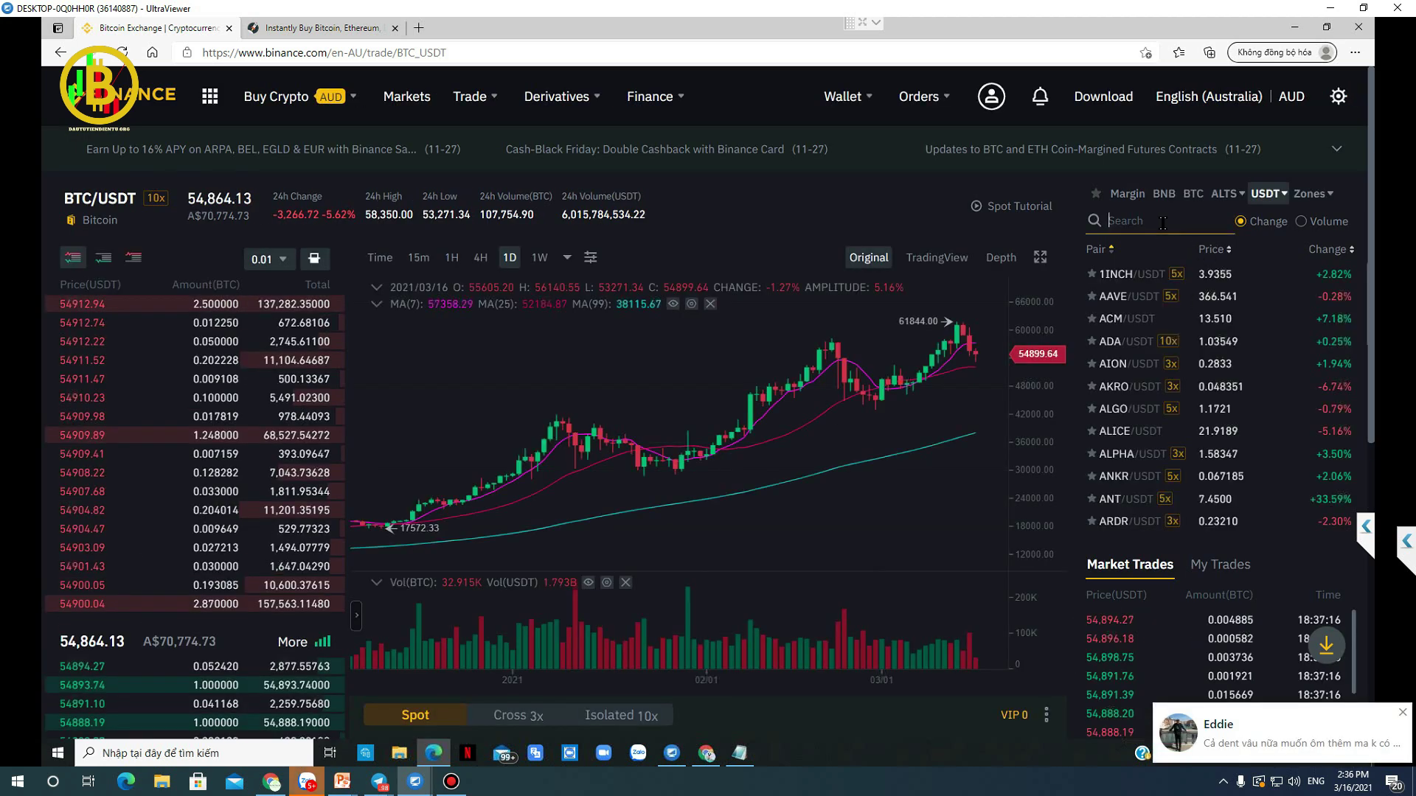
click(1096, 194)
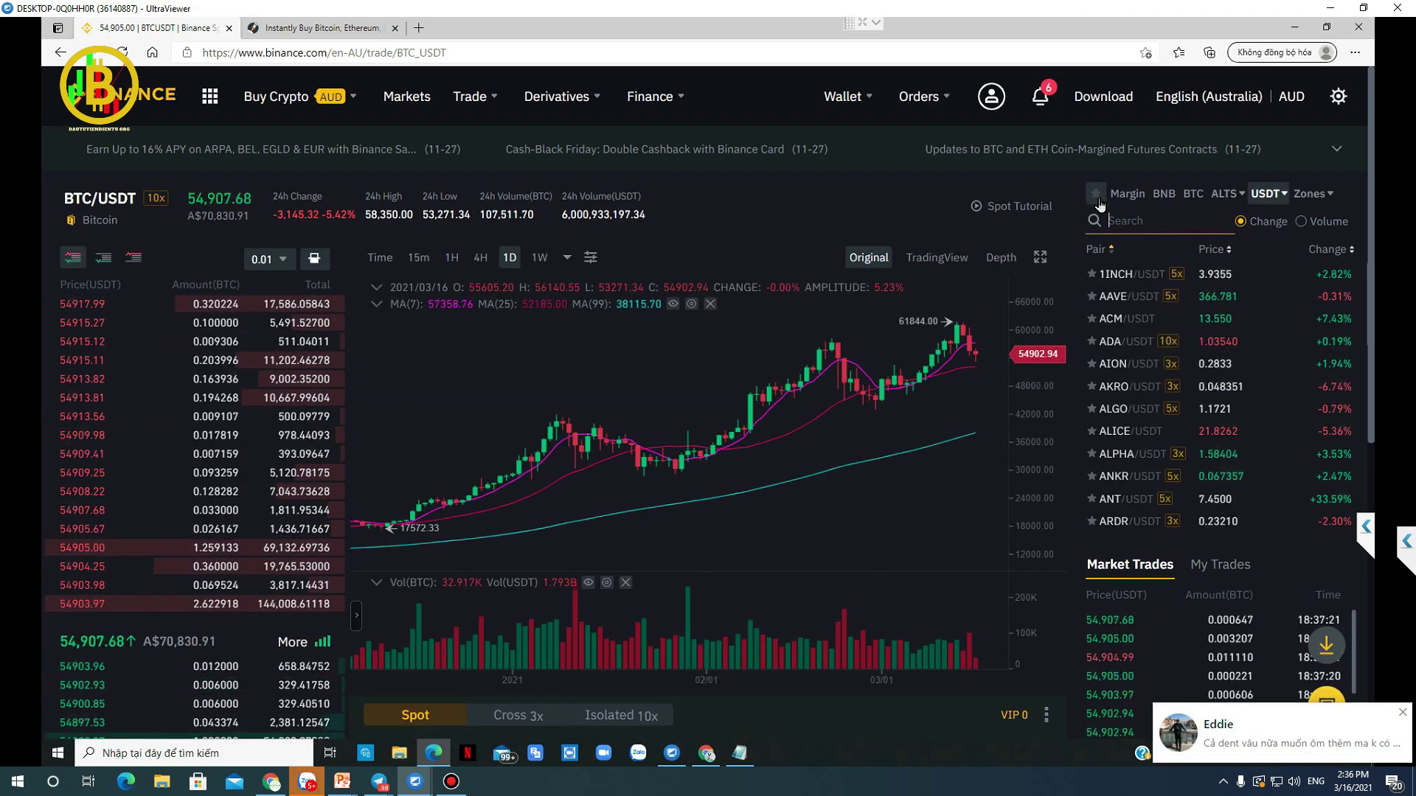
Filter the market pairs by 'btc', then return to CoinSpot's price list (Bitcoin $72,186.93 buy, $71,663.27 sell)
click(1152, 221)
text(btc)
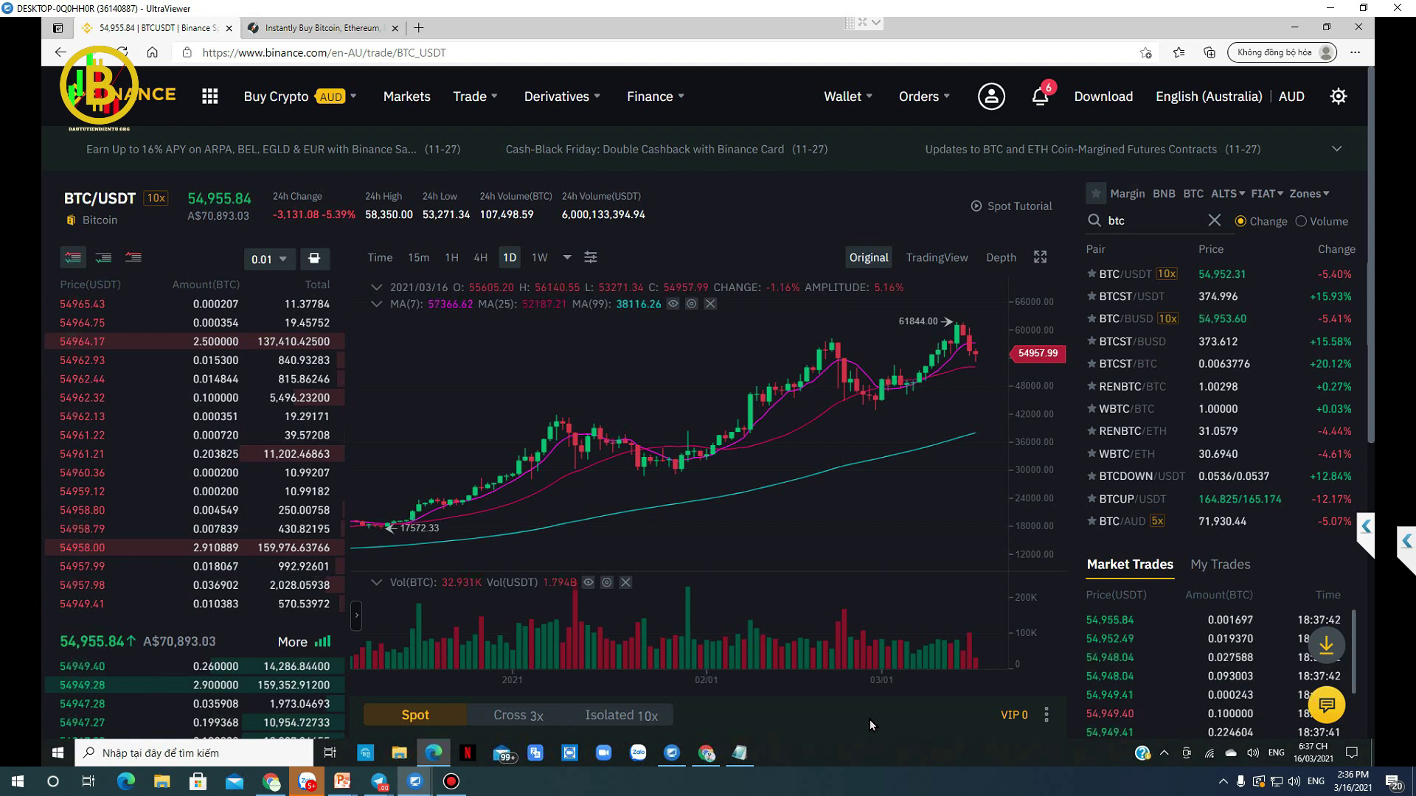
click(317, 27)
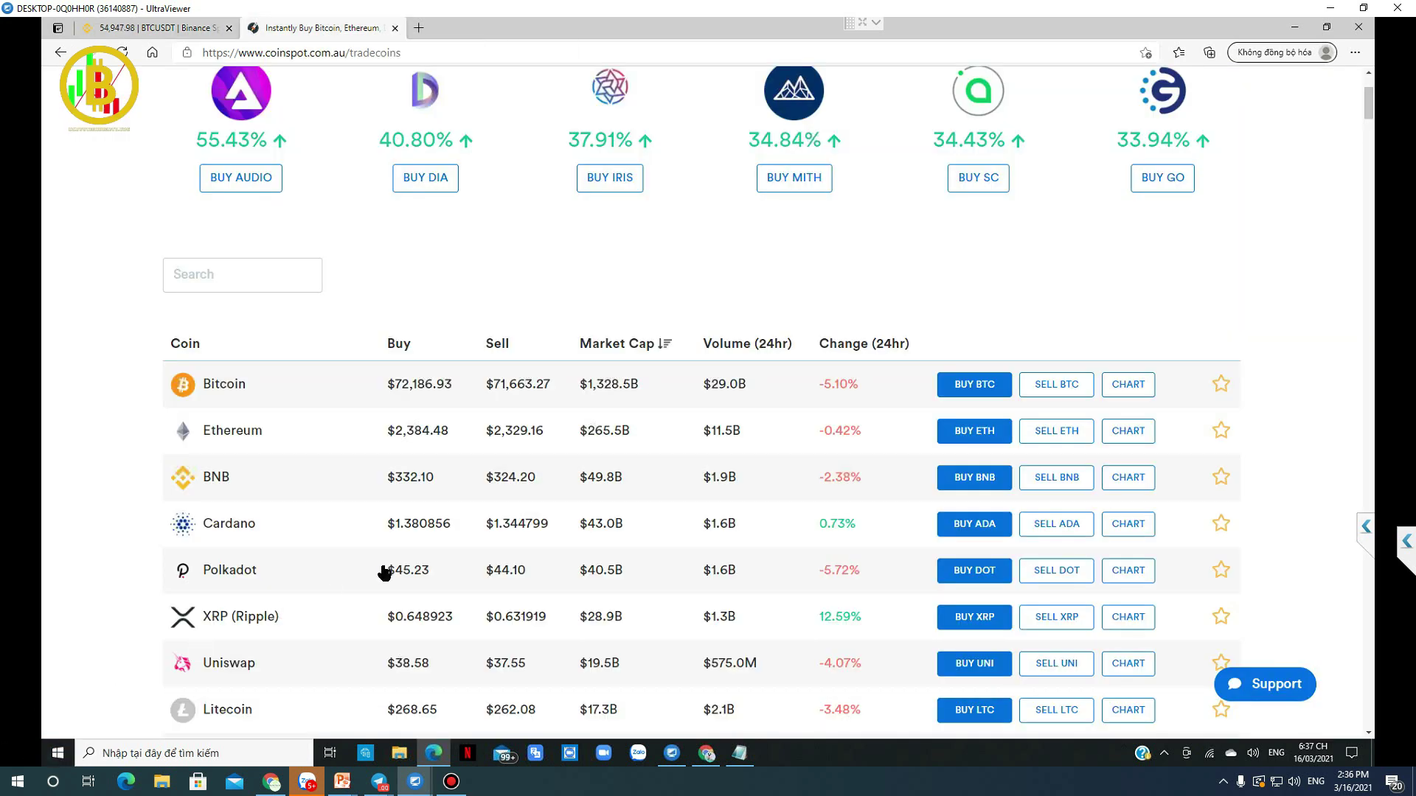